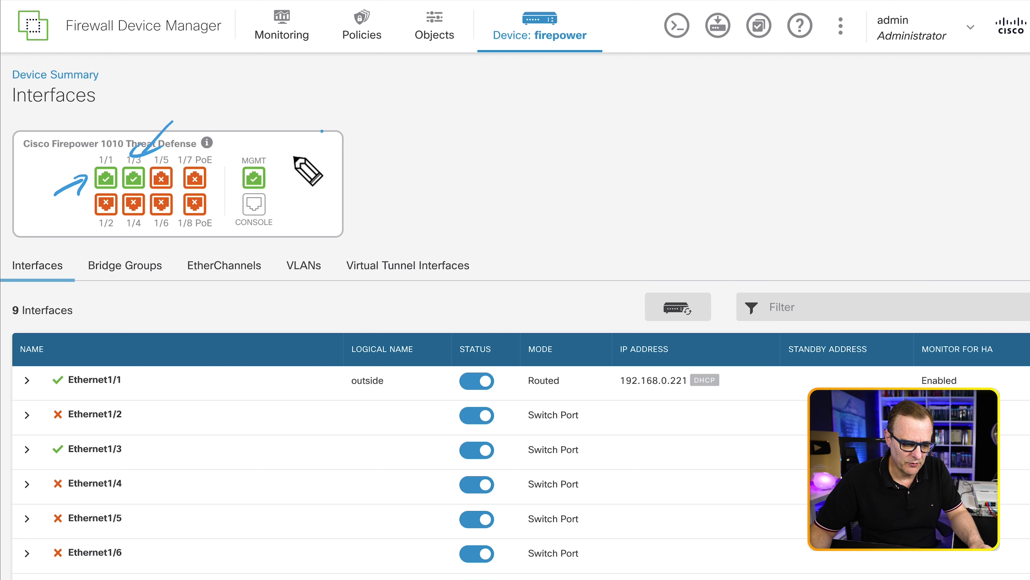
Examine the modes of Ethernet1/2 through Ethernet1/8 and of Management1/1 in the interface list.
scroll(147, 298, "down", 3)
mouse_move(151, 295)
left_mouse_down()
mouse_move(152, 503)
mouse_move(169, 480)
left_mouse_up()
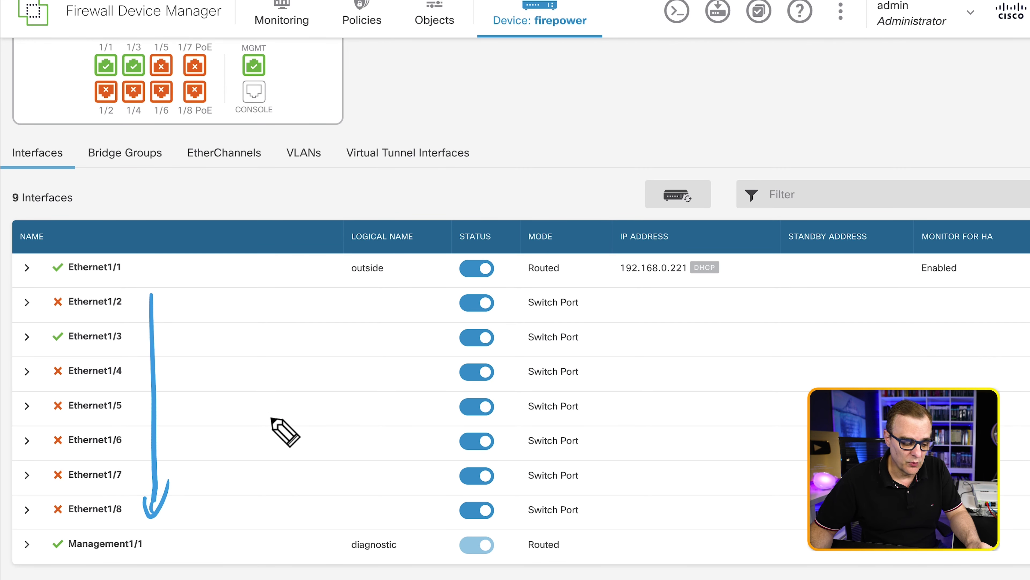
mouse_move(606, 299)
left_mouse_down()
mouse_move(607, 522)
mouse_move(631, 474)
left_mouse_up()
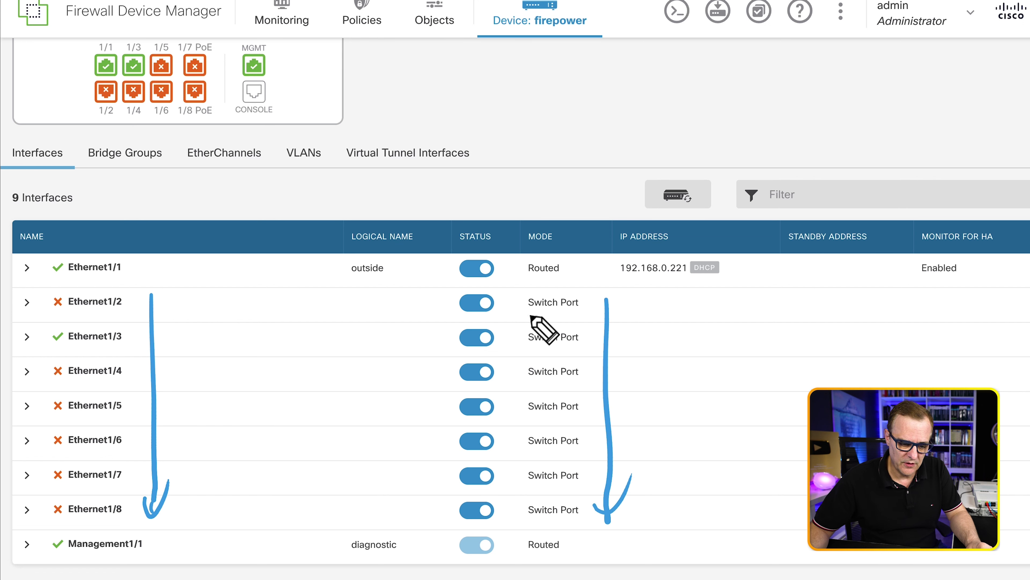
key("Escape")
left_click_drag(62, 556, 156, 550)
left_click_drag(522, 553, 565, 551)
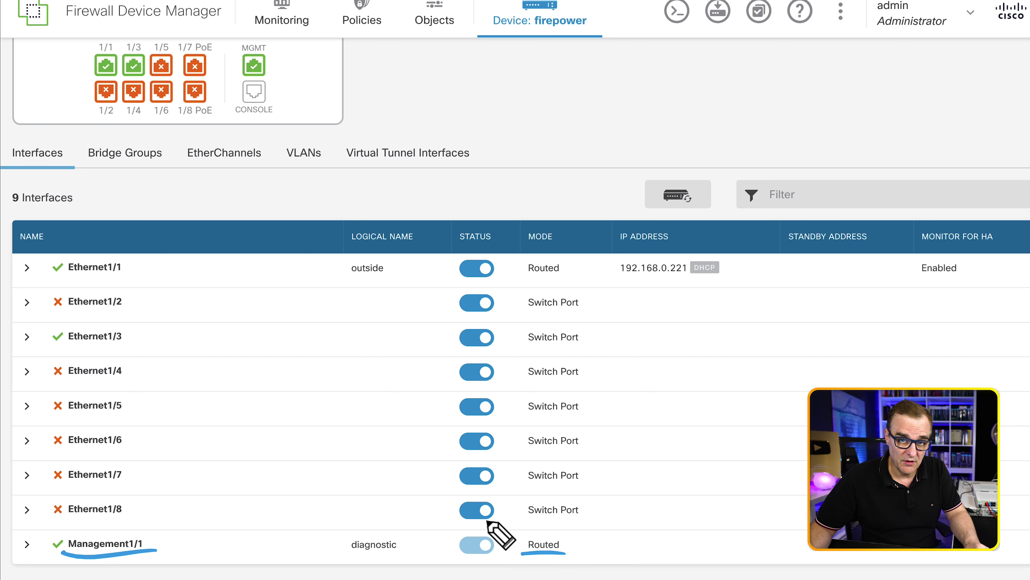
key("Escape")
Browse the device's bridge group, EtherChannel and VLAN interface lists.
left_click(125, 152)
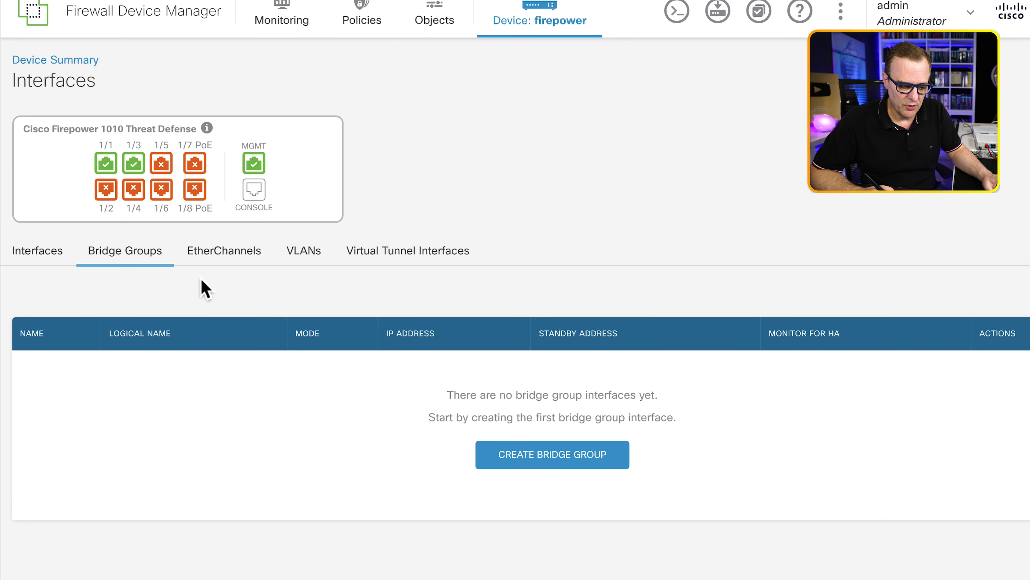
left_click(210, 269)
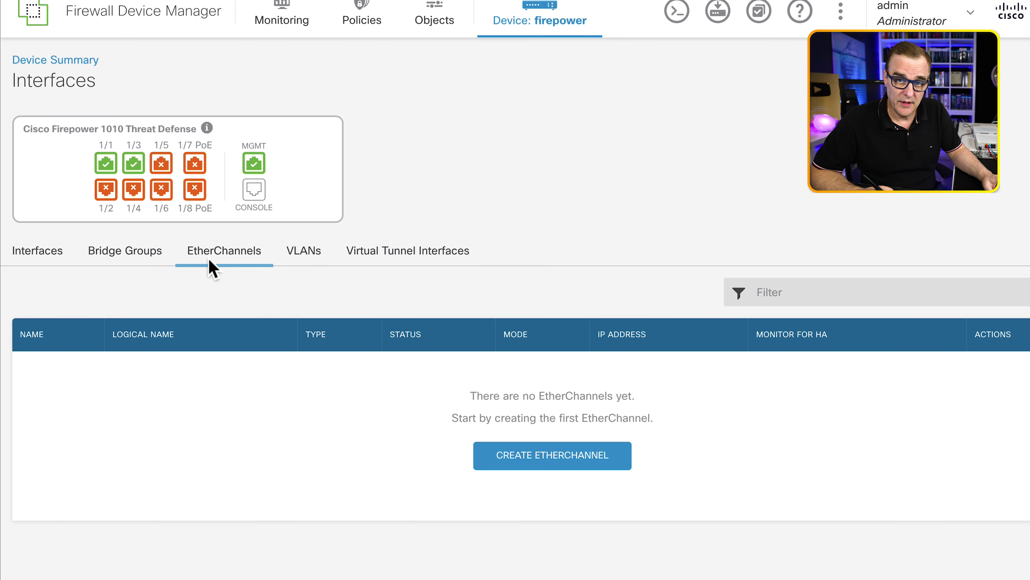
left_click(301, 262)
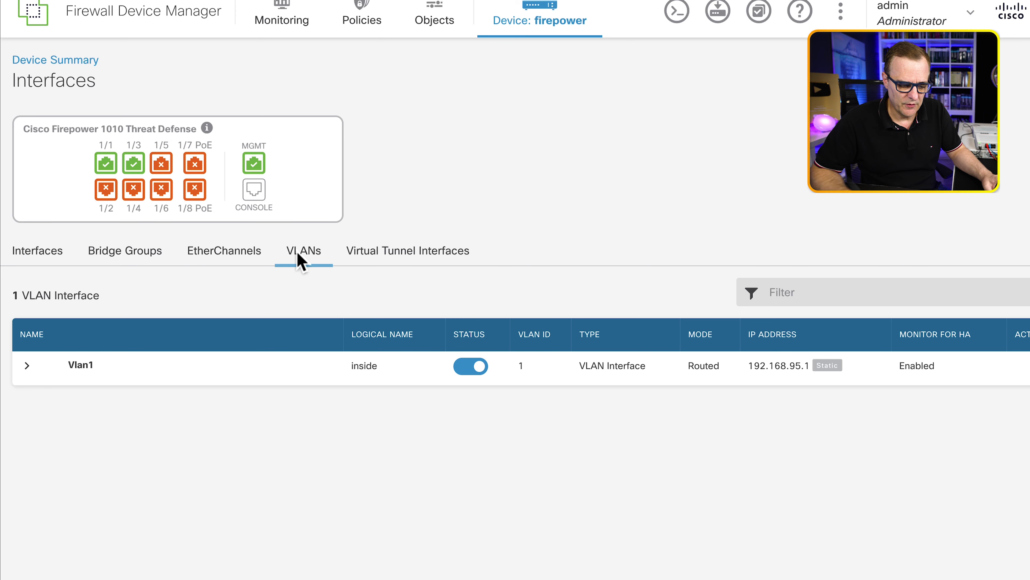
Examine Vlan1's logical name, mode and IP address, together with ports 1/2 through 1/8 on the device diagram.
left_click_drag(68, 381, 126, 382)
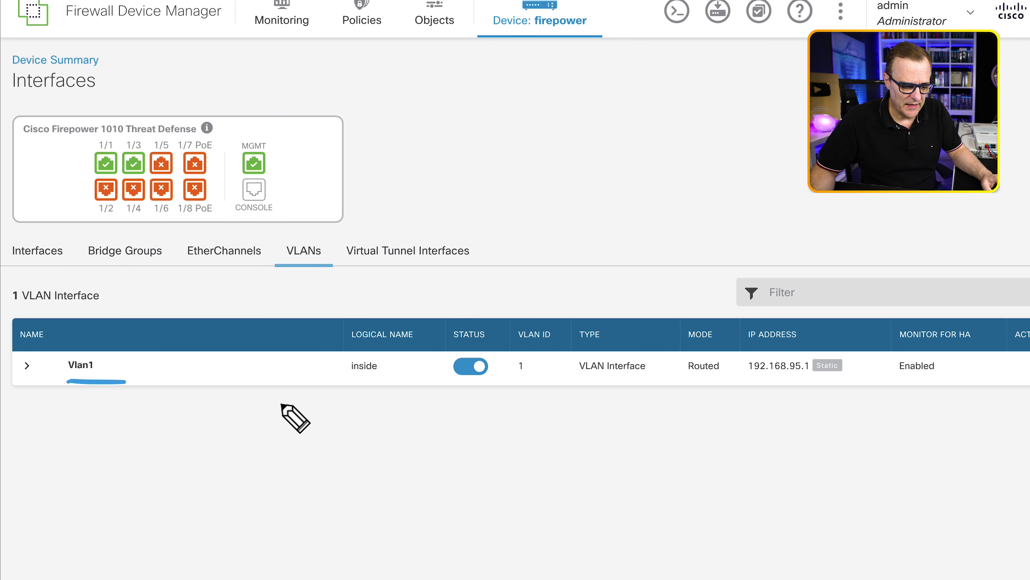
left_click_drag(347, 387, 398, 384)
left_click_drag(683, 386, 830, 395)
left_click_drag(764, 470, 760, 432)
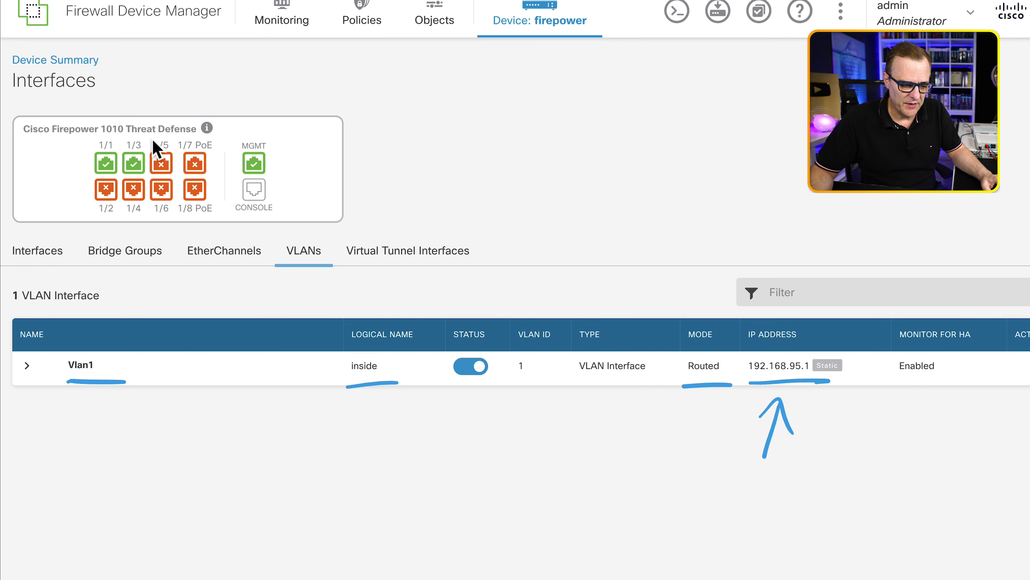
mouse_move(122, 137)
left_mouse_down()
mouse_move(107, 191)
mouse_move(85, 209)
mouse_move(217, 217)
mouse_move(162, 132)
mouse_move(258, 129)
left_mouse_up()
mouse_move(87, 406)
left_mouse_down()
mouse_move(84, 465)
mouse_move(117, 427)
left_mouse_up()
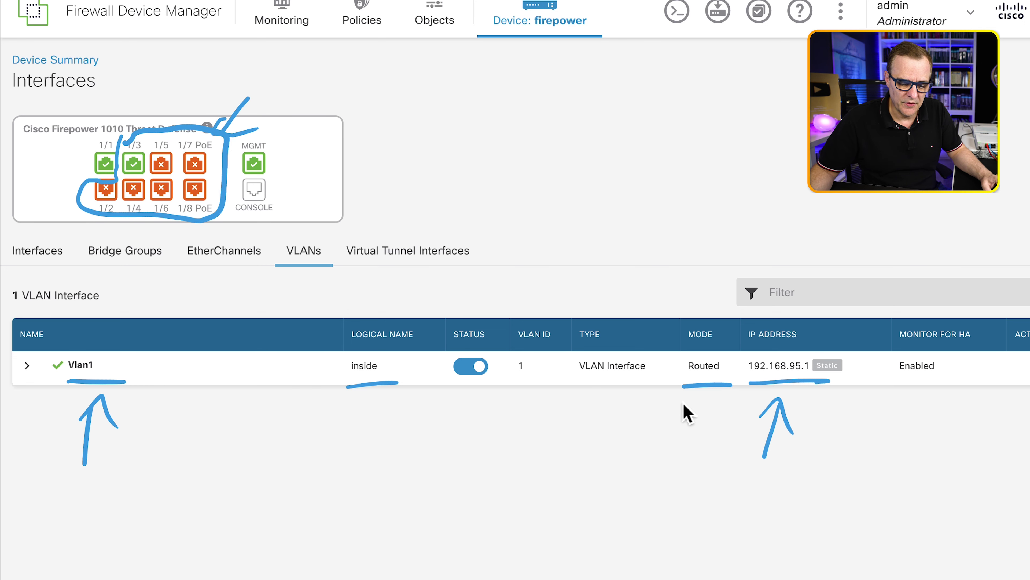
left_click_drag(681, 444, 727, 407)
left_click_drag(710, 405, 725, 432)
left_click_drag(565, 437, 535, 483)
mouse_move(550, 451)
left_mouse_down()
mouse_move(586, 477)
mouse_move(610, 465)
mouse_move(603, 485)
mouse_move(620, 481)
left_mouse_up()
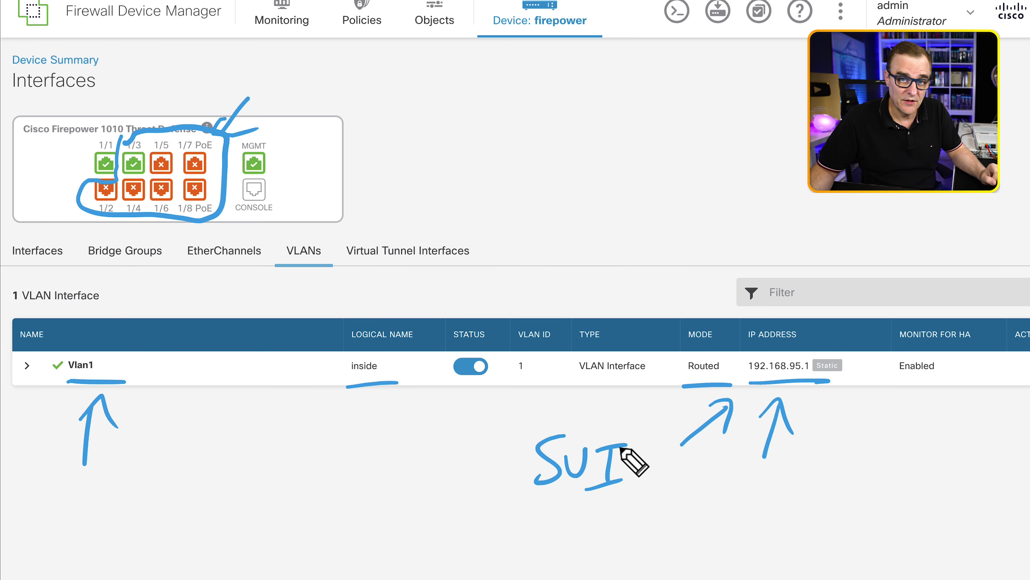
Return to the device summary and check the Smart License status and the full interface list.
left_click(548, 20)
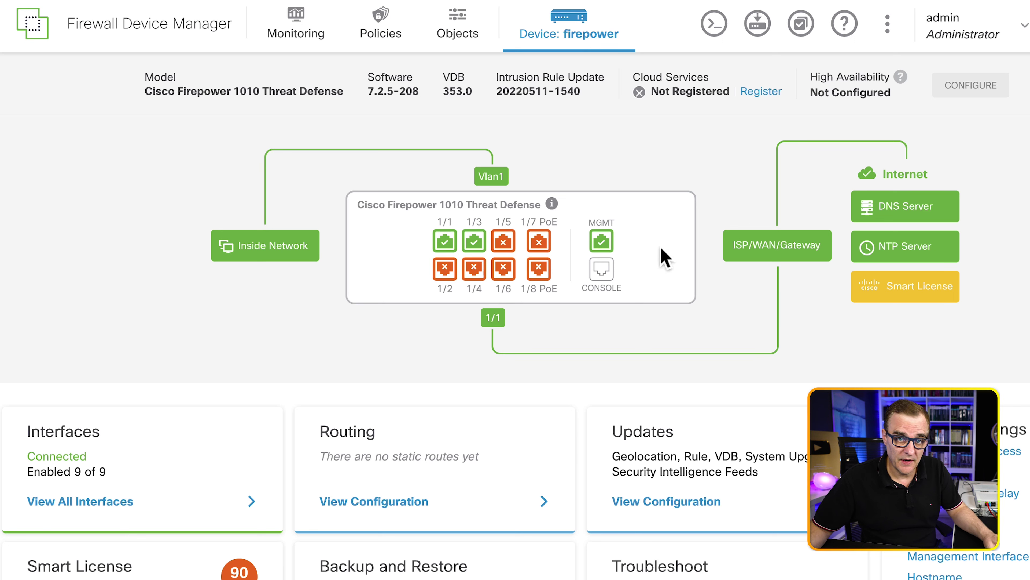
left_click_drag(1006, 257, 988, 290)
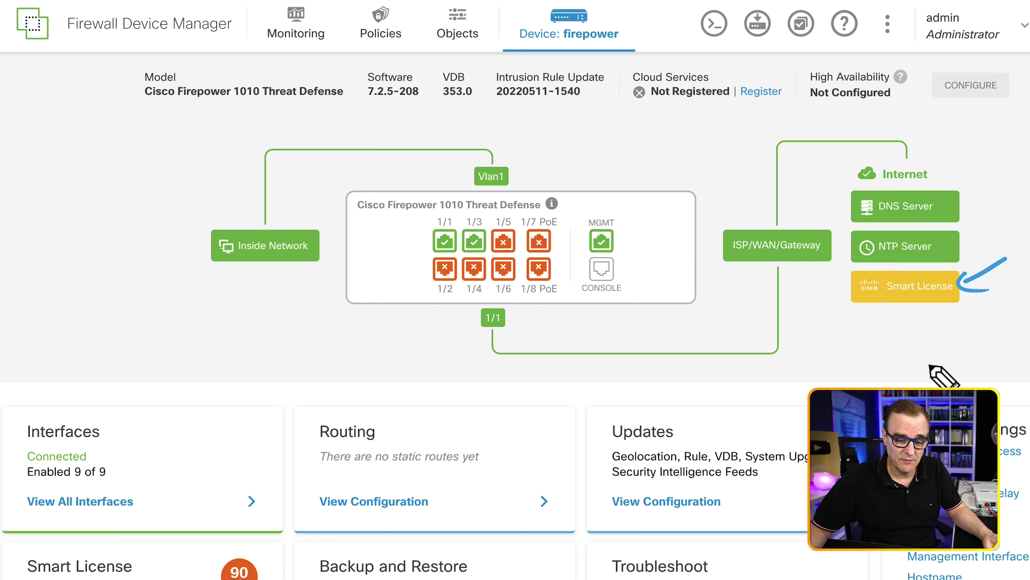
scroll(268, 341, "down", 3)
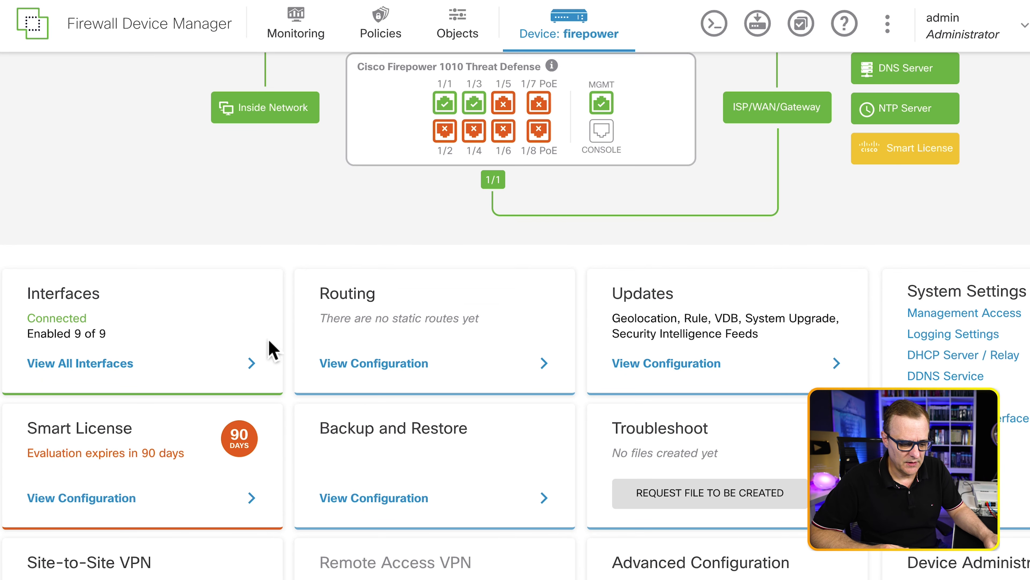
left_click(99, 365)
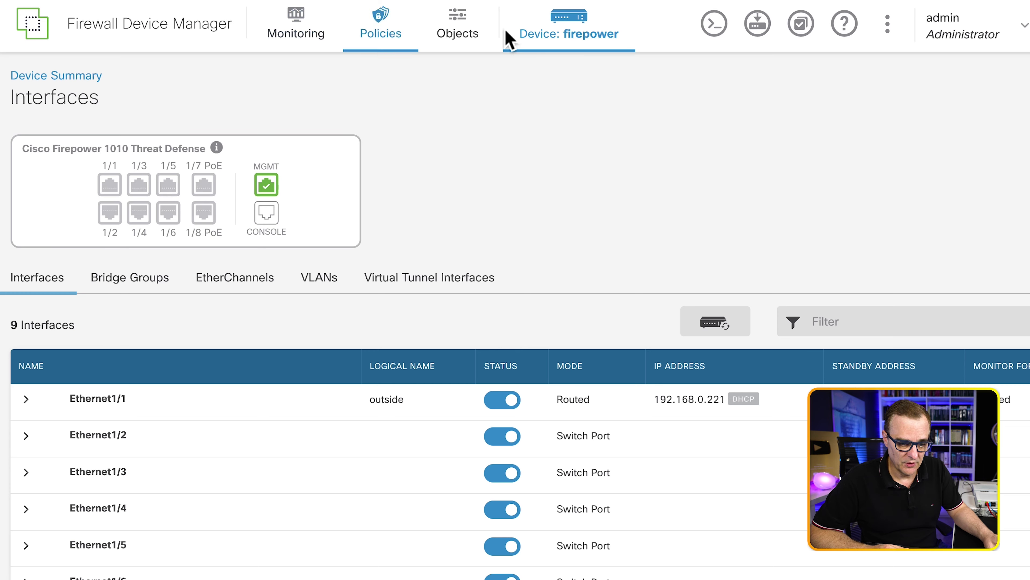
left_click(585, 36)
Review the routing configuration for static routes, BGP, OSPF, EIGRP and ECMP Traffic Zones.
left_click_drag(314, 356, 368, 364)
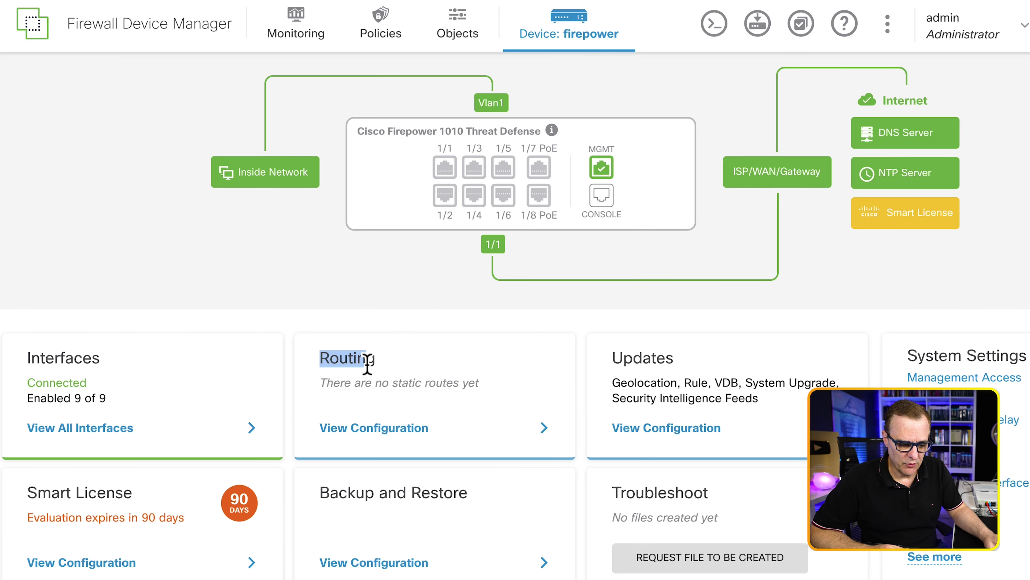
left_click(407, 432)
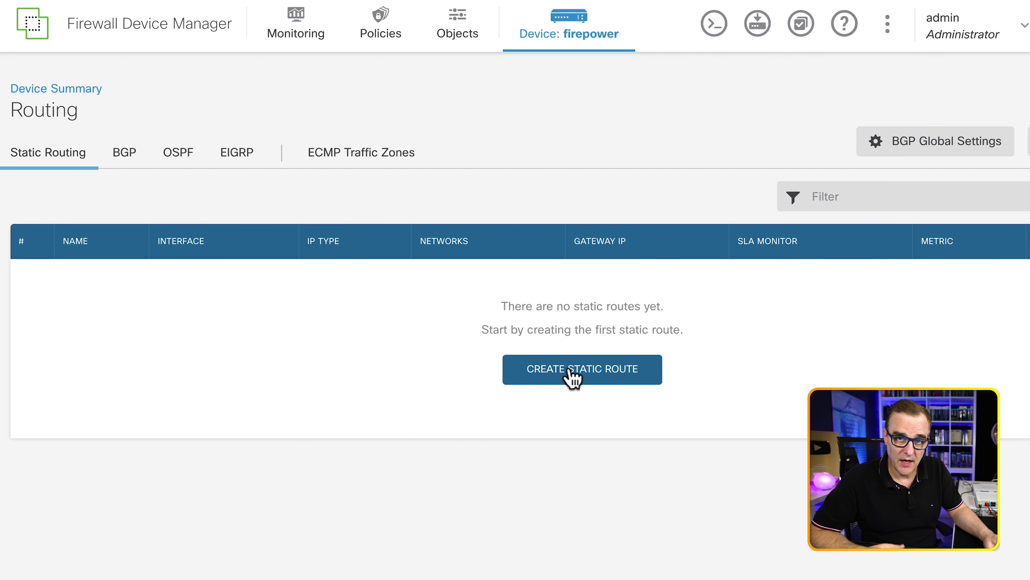
left_click(107, 155)
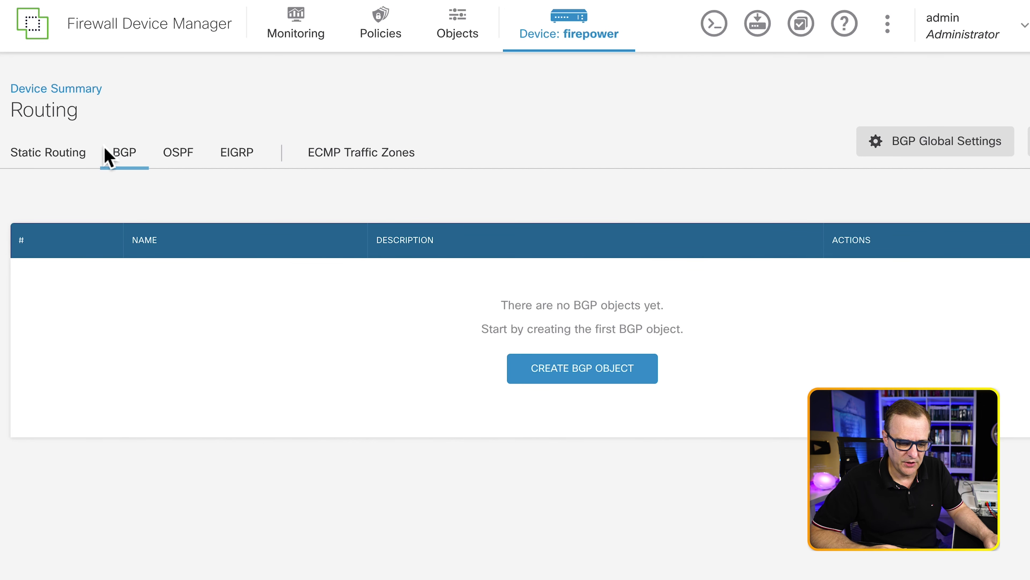
left_click(173, 156)
left_click(239, 155)
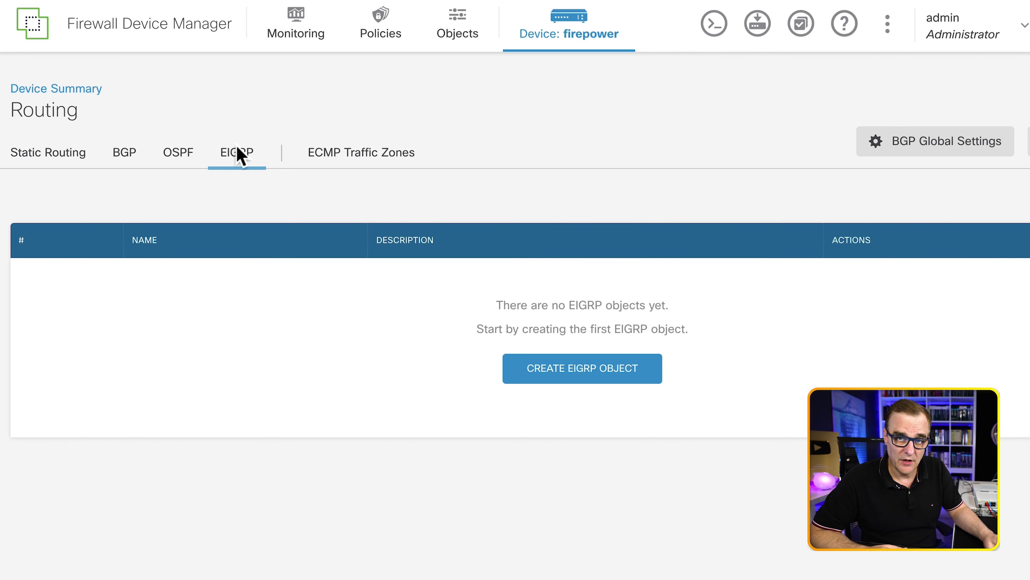
left_click(360, 168)
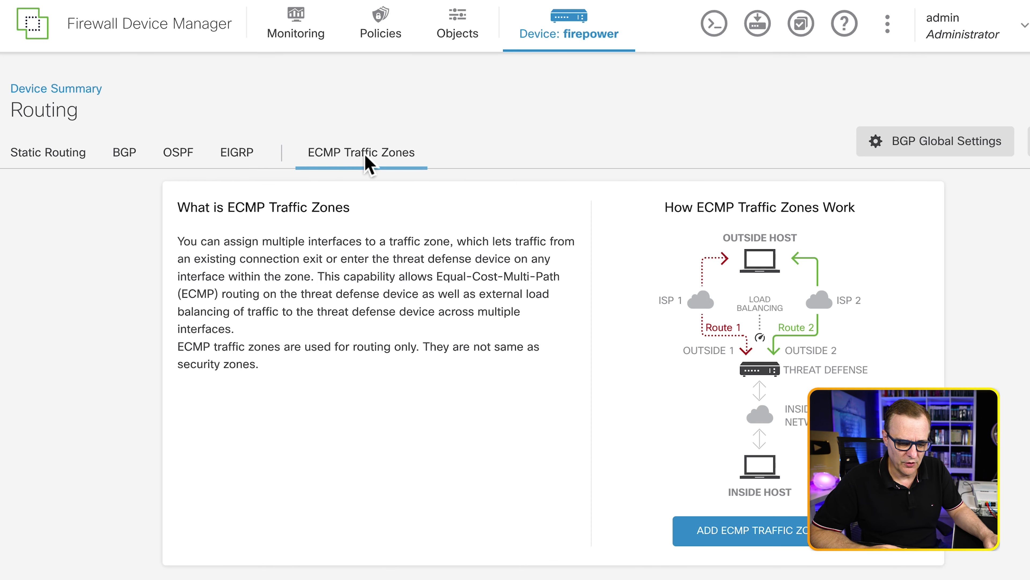
Open the device's Updates configuration and update the Geolocation database from the cloud.
left_click(565, 29)
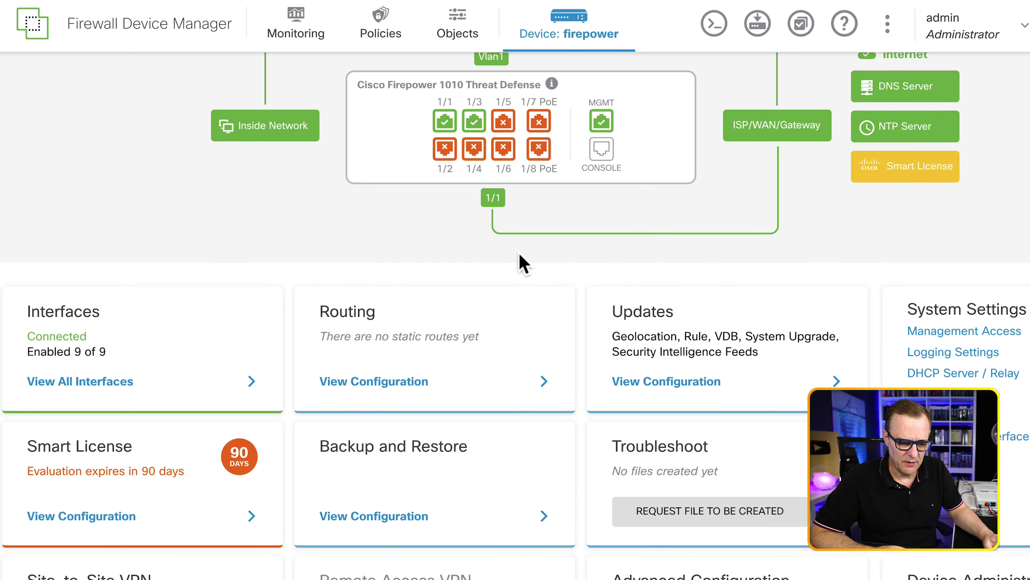
scroll(527, 273, "down", 2)
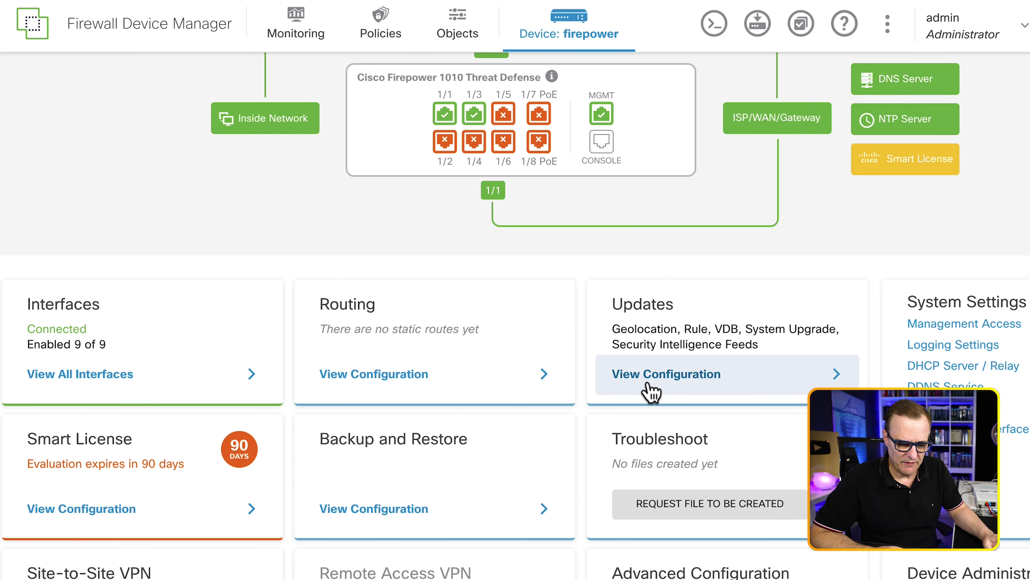
left_click(653, 391)
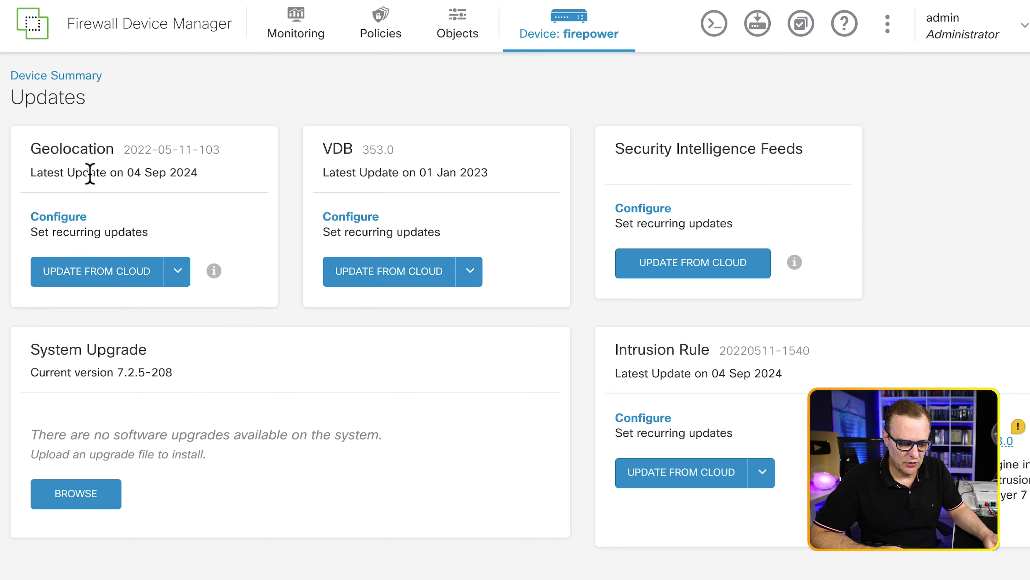
left_click_drag(39, 150, 115, 146)
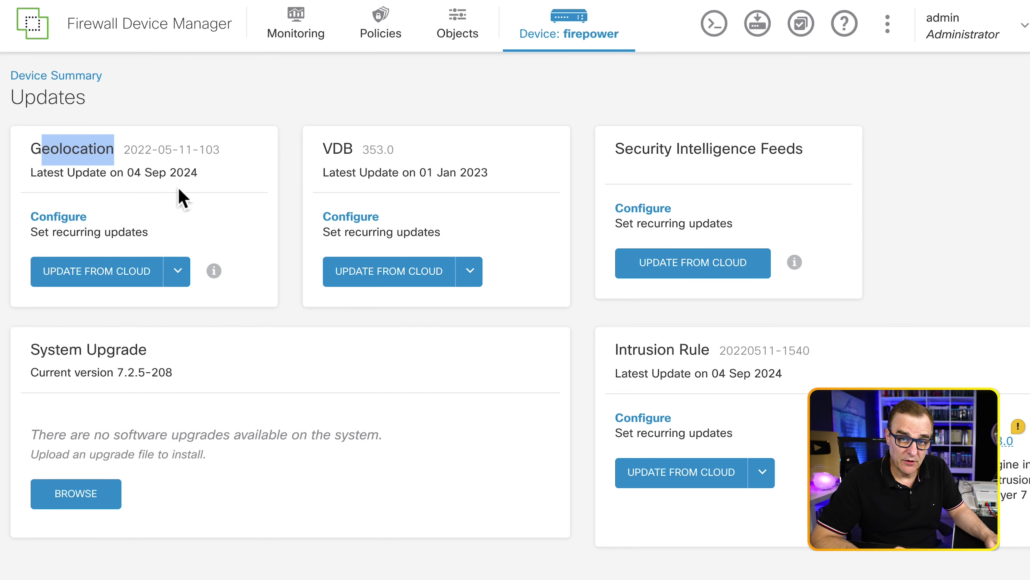
left_click(225, 205)
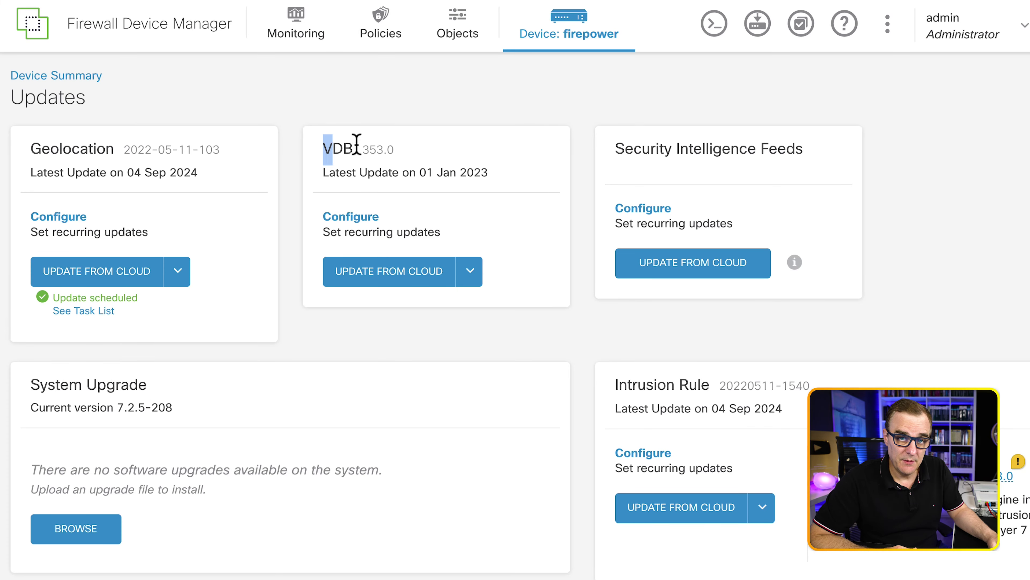
Update the VDB from the cloud and accept automatic deployment once the update completes.
left_click_drag(356, 144, 360, 151)
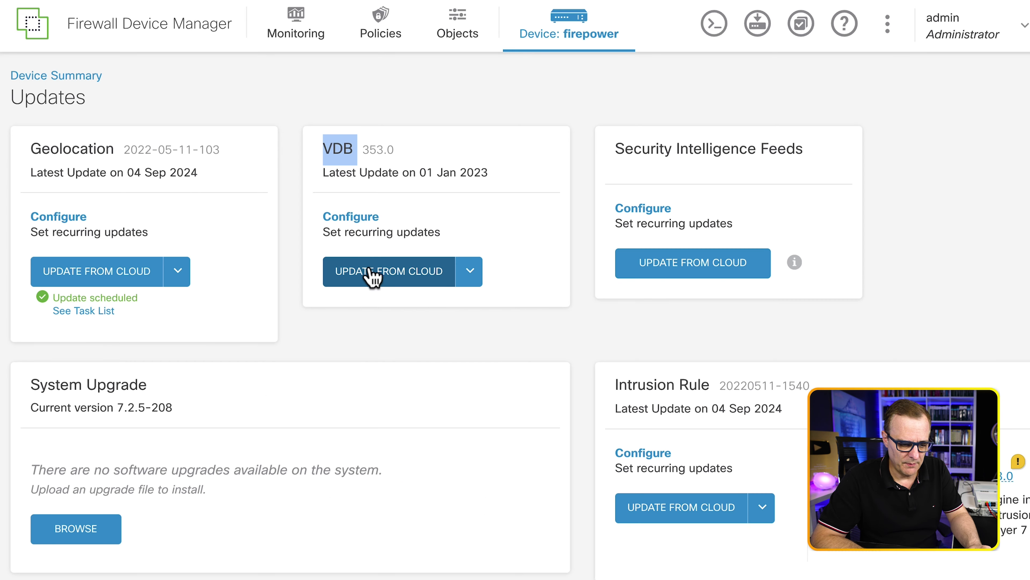
left_click(408, 272)
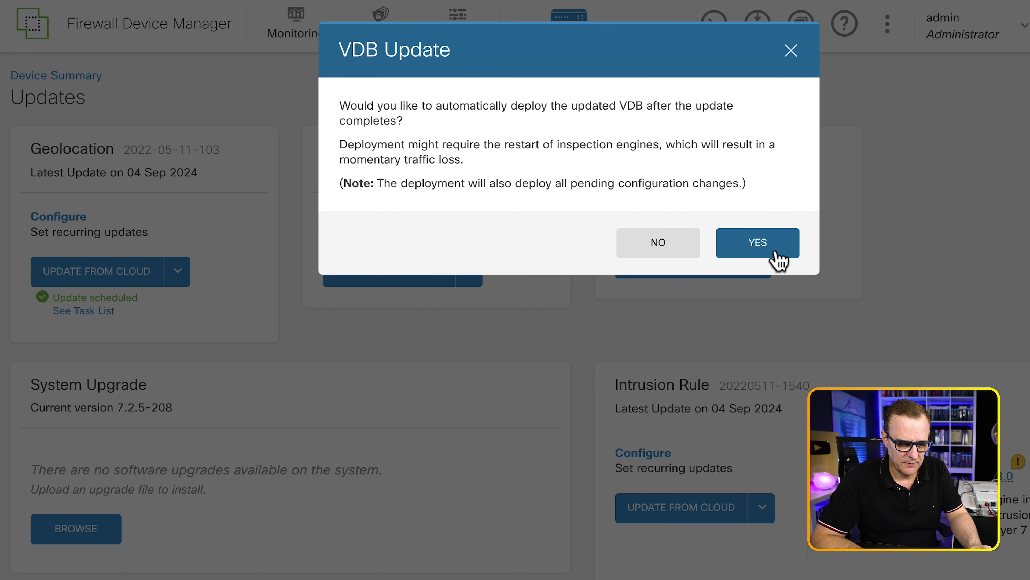
left_click_drag(452, 131, 724, 180)
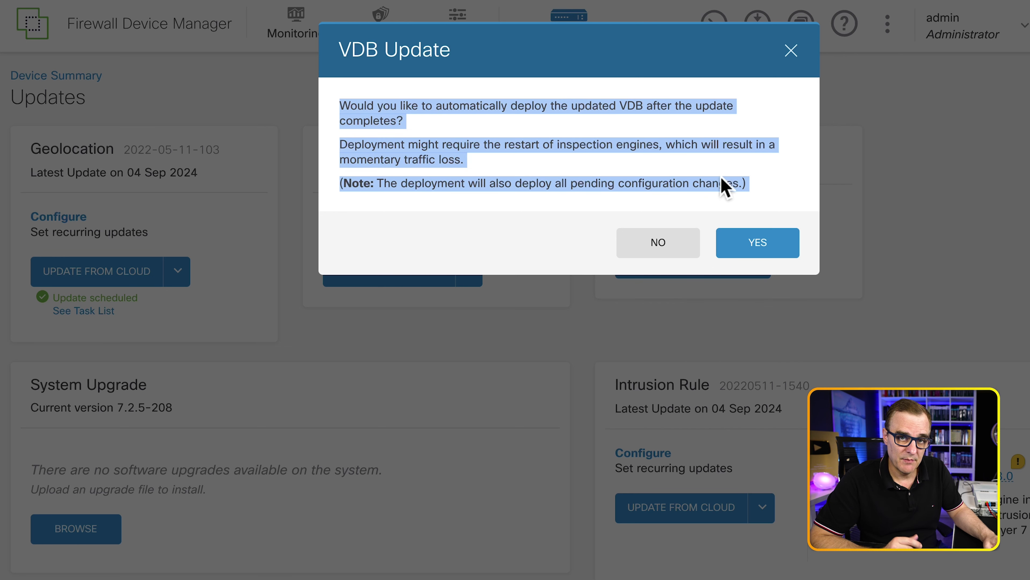
left_click(756, 249)
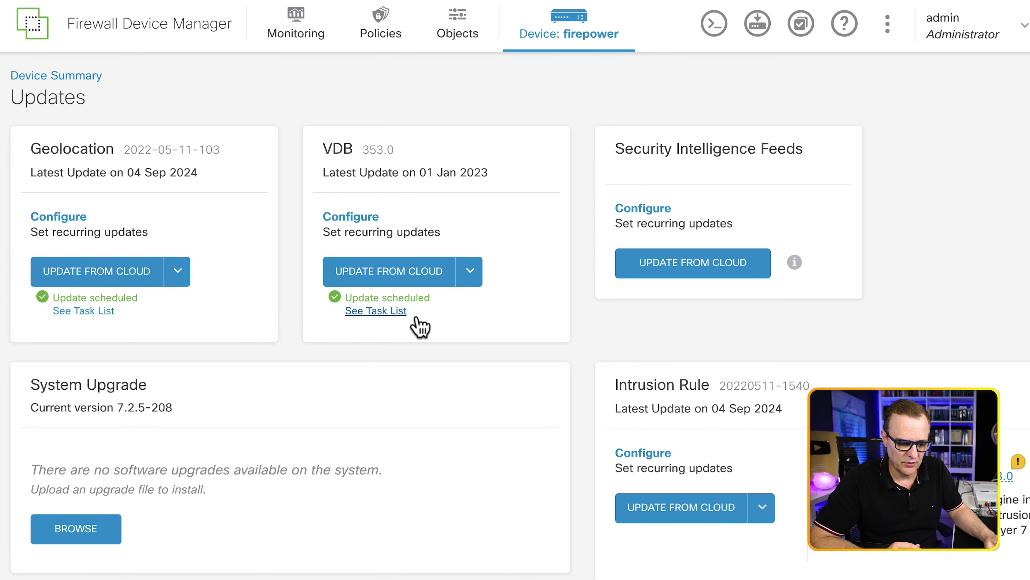
Check the status of the VDB and GeoDB updates in the task list and close it.
left_click(378, 312)
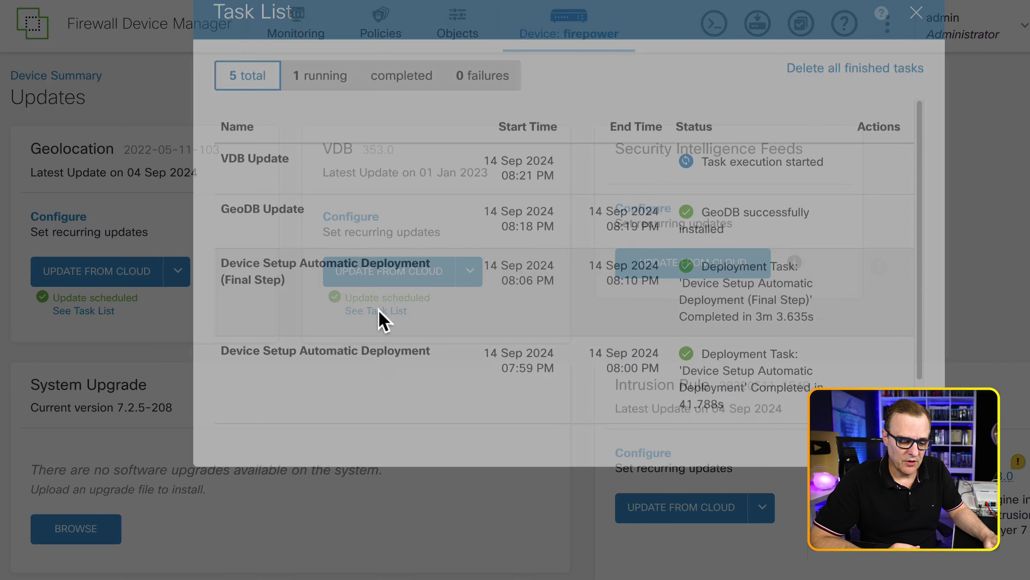
scroll(665, 159, "down", 2)
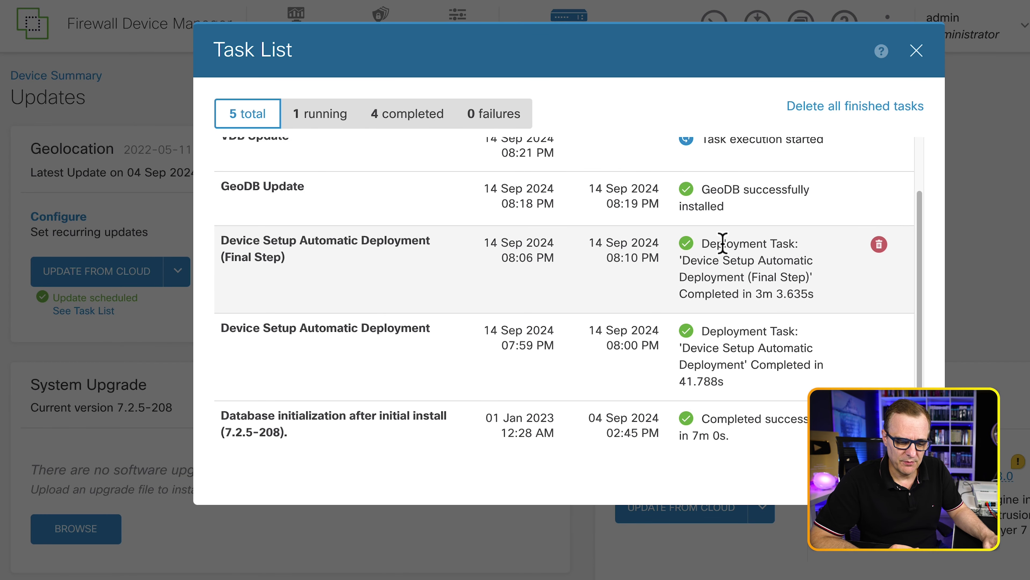
scroll(733, 240, "up", 2)
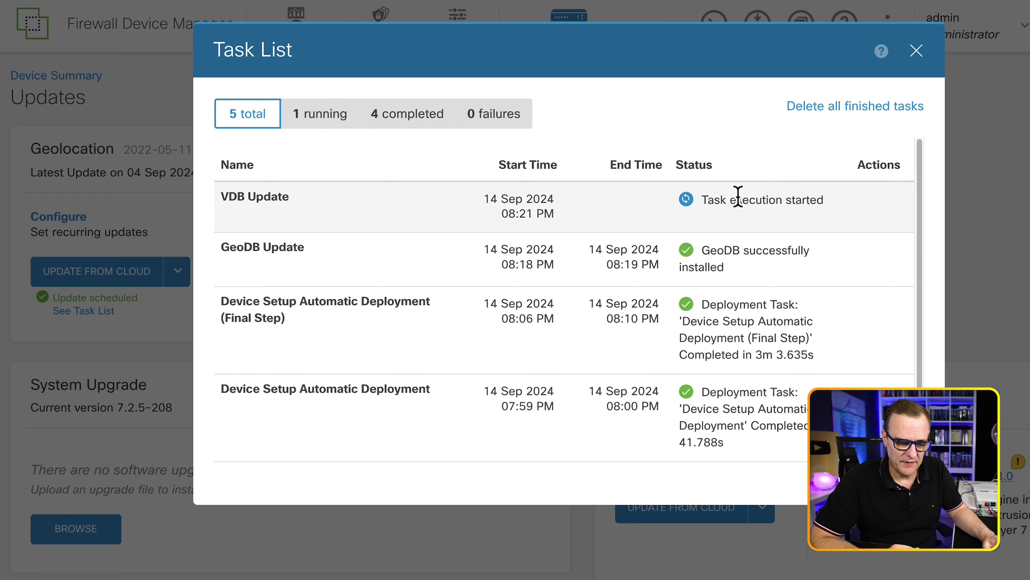
left_click(916, 51)
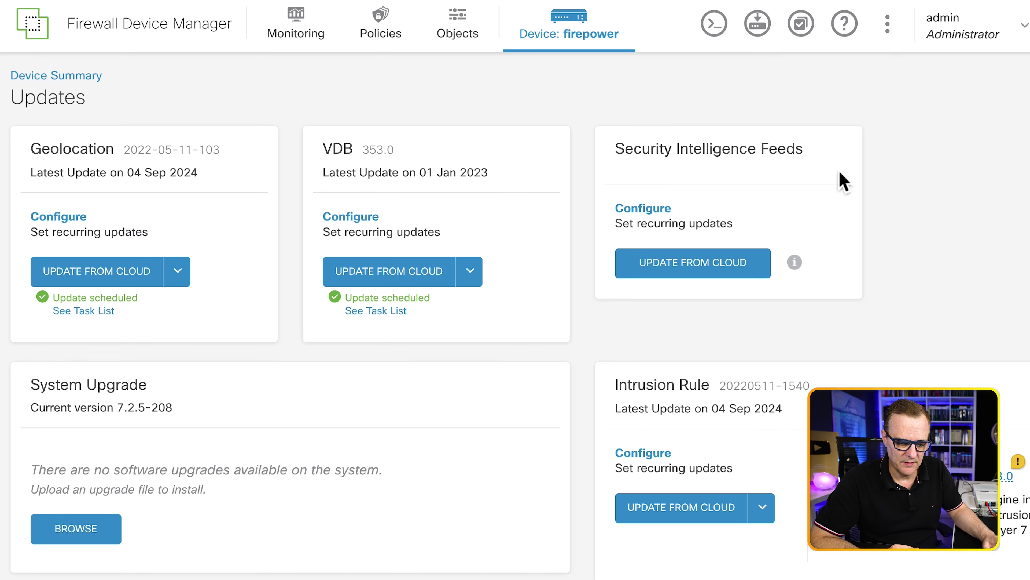
Schedule recurring Geolocation updates to run daily at 03:00.
left_click_drag(614, 150, 795, 142)
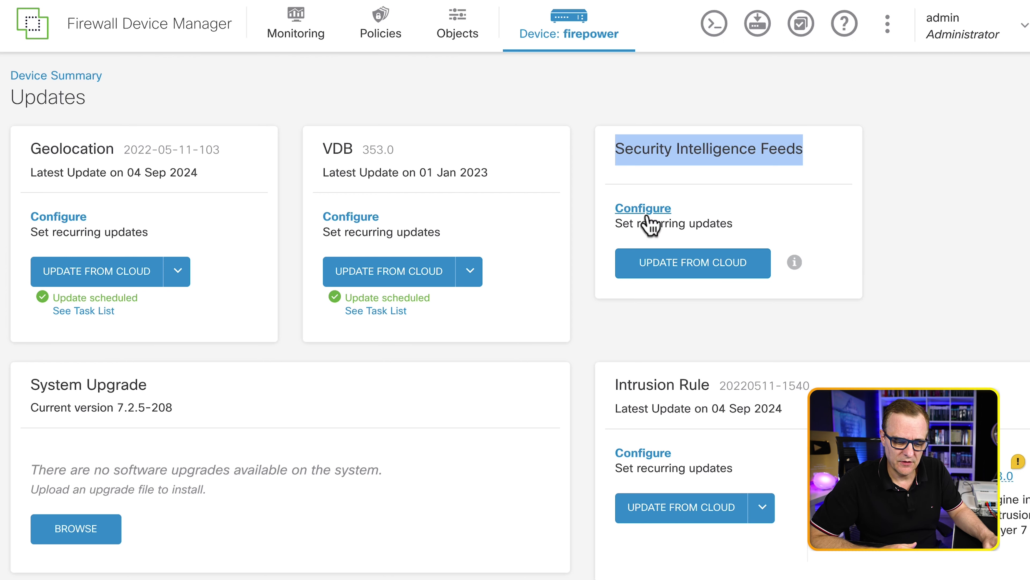
left_click_drag(622, 223, 743, 230)
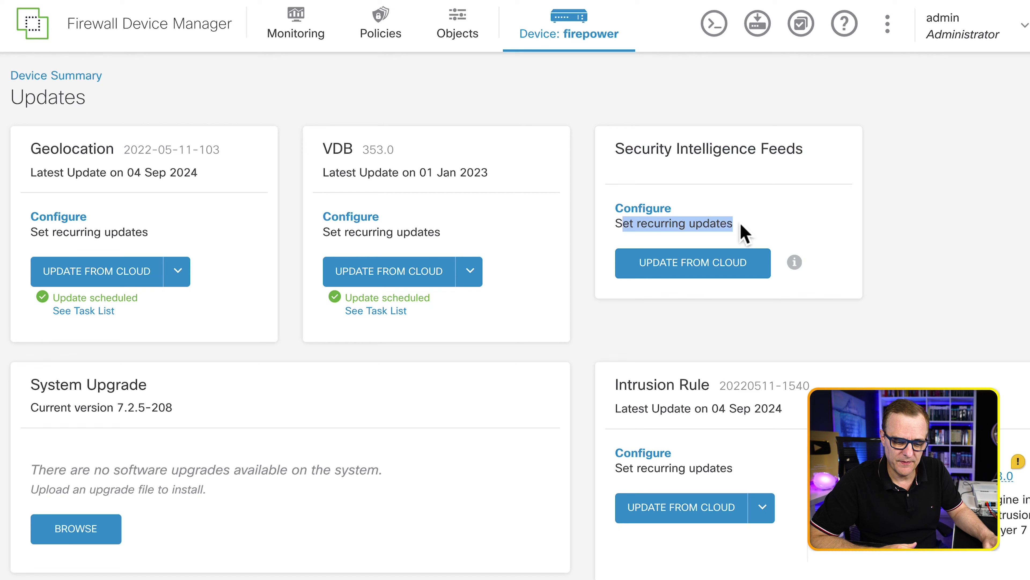
left_click(67, 217)
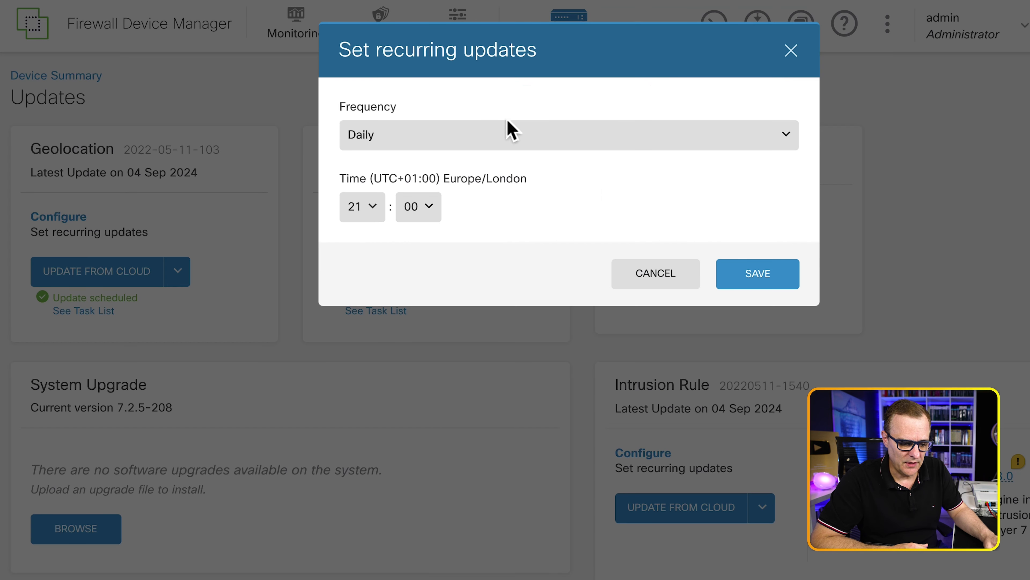
left_click(514, 144)
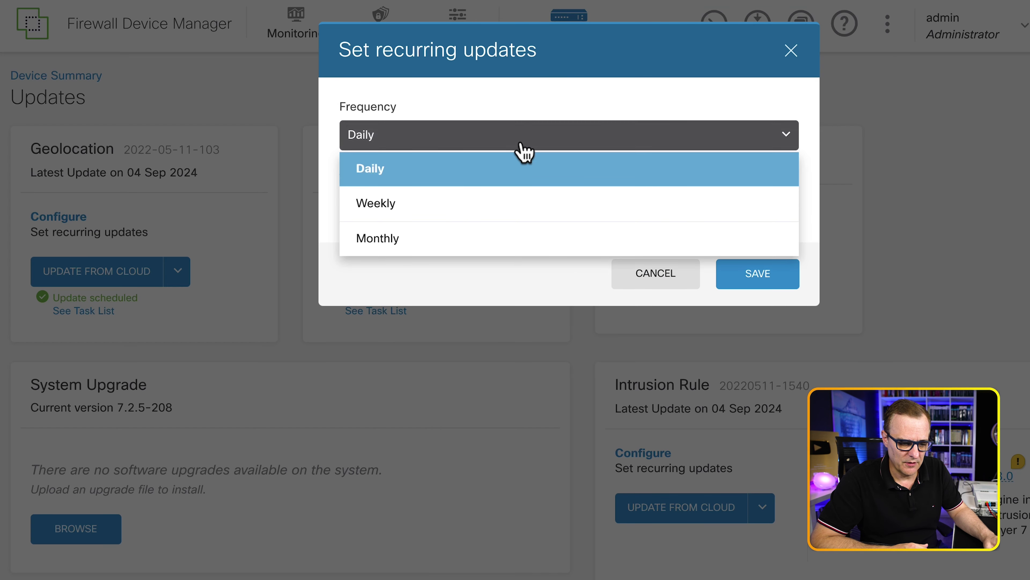
left_click(438, 171)
left_click(377, 207)
scroll(372, 350, "down", 15)
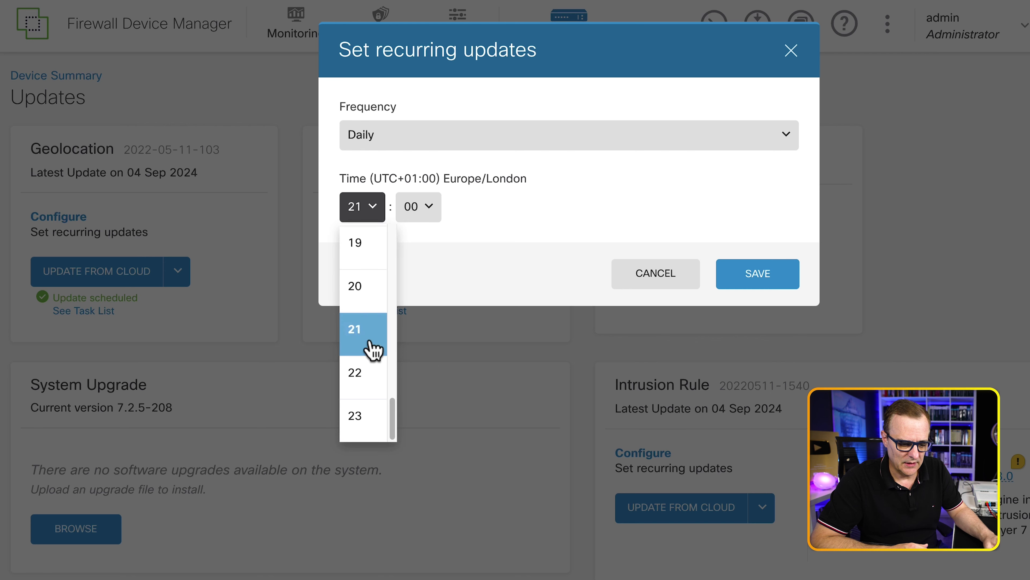
scroll(367, 325, "up", 15)
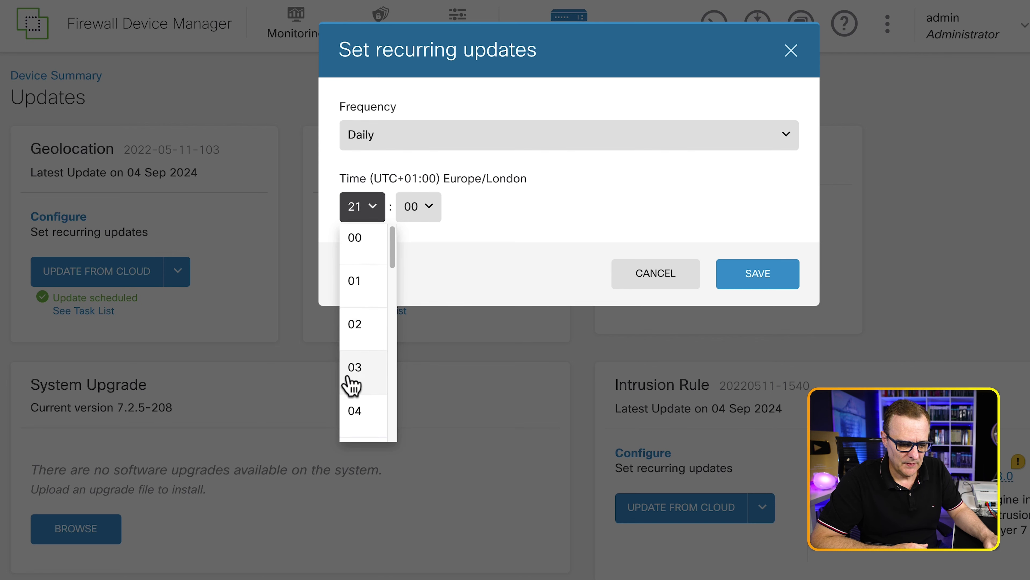
left_click(353, 381)
left_click(762, 279)
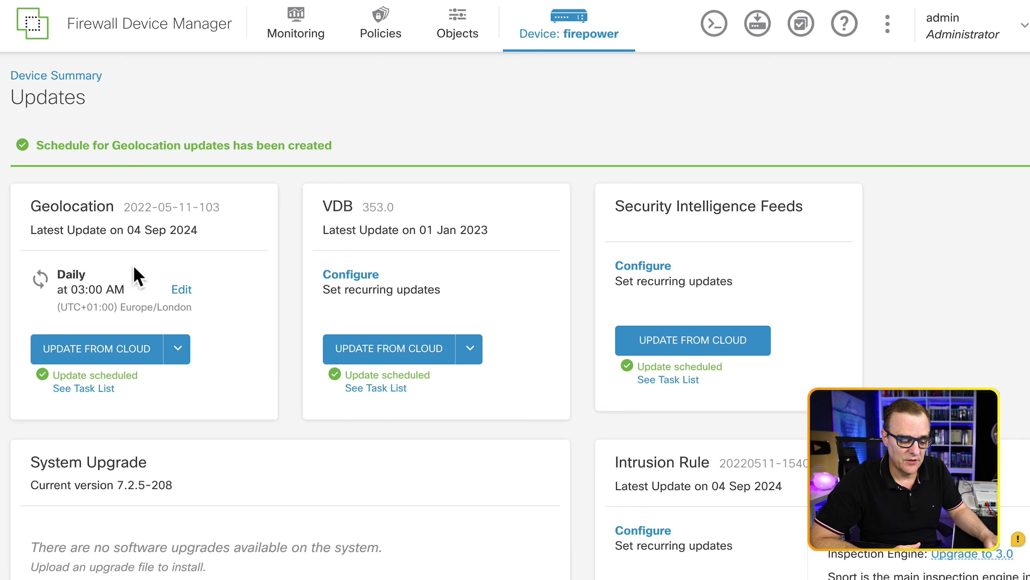
Schedule recurring VDB updates to run daily at 04:00 with automatic deployment of the update.
left_click(365, 274)
left_click(360, 213)
scroll(365, 329, "down", 10)
scroll(364, 336, "up", 8)
left_click(364, 340)
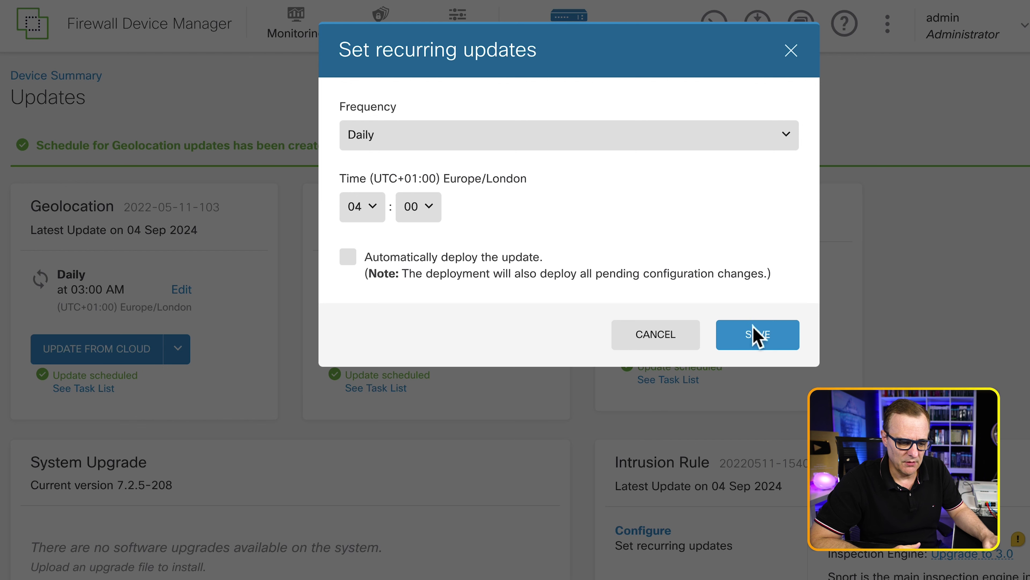
left_click(346, 258)
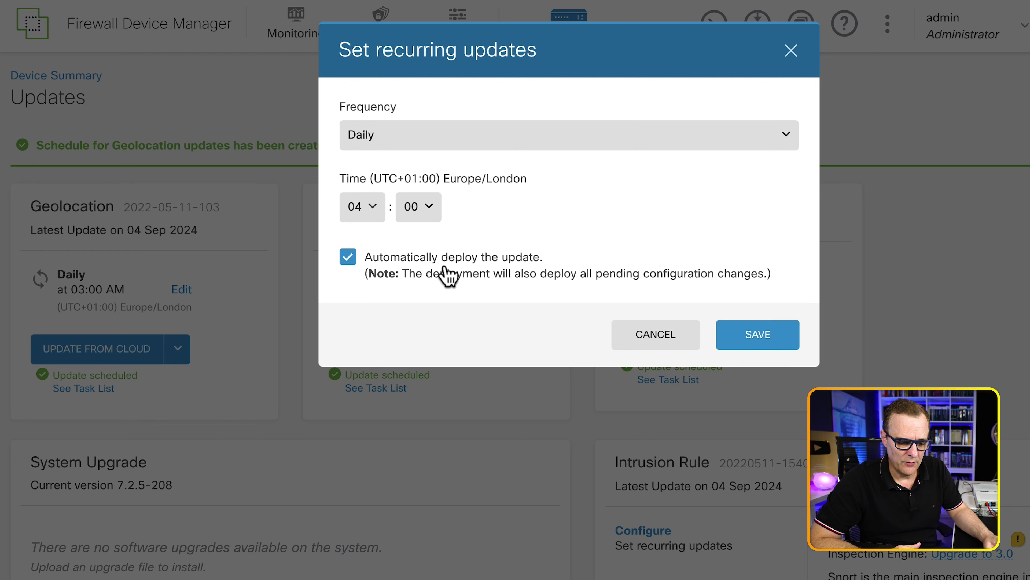
left_click(757, 334)
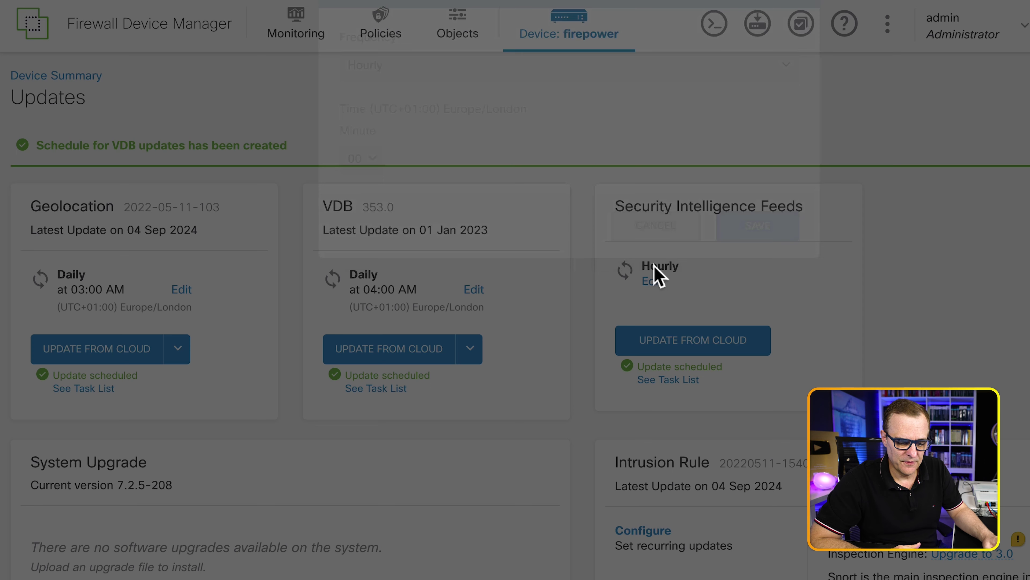
Schedule recurring Security Intelligence Feeds updates to run hourly at minute 00.
left_click(654, 269)
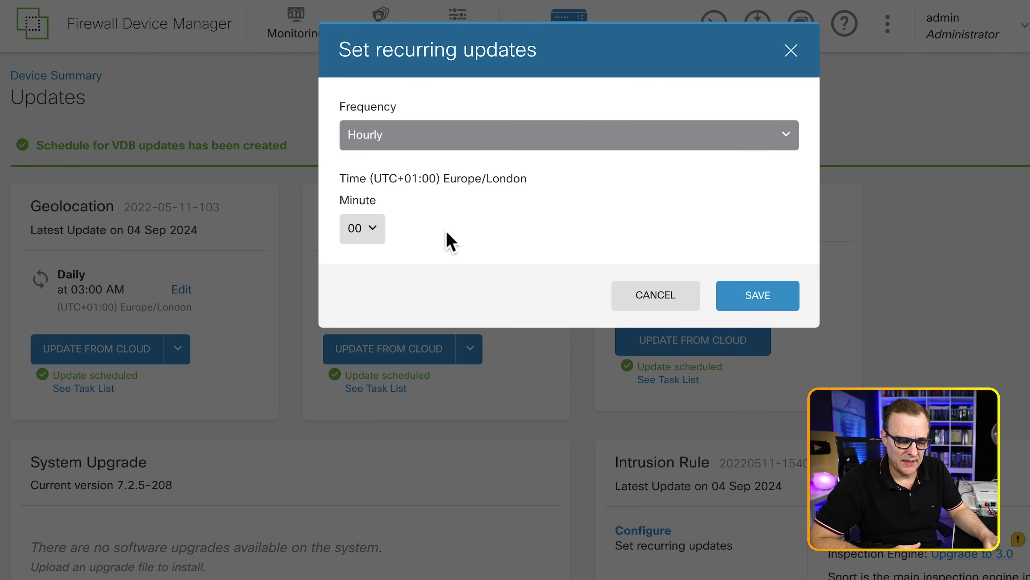
left_click(758, 299)
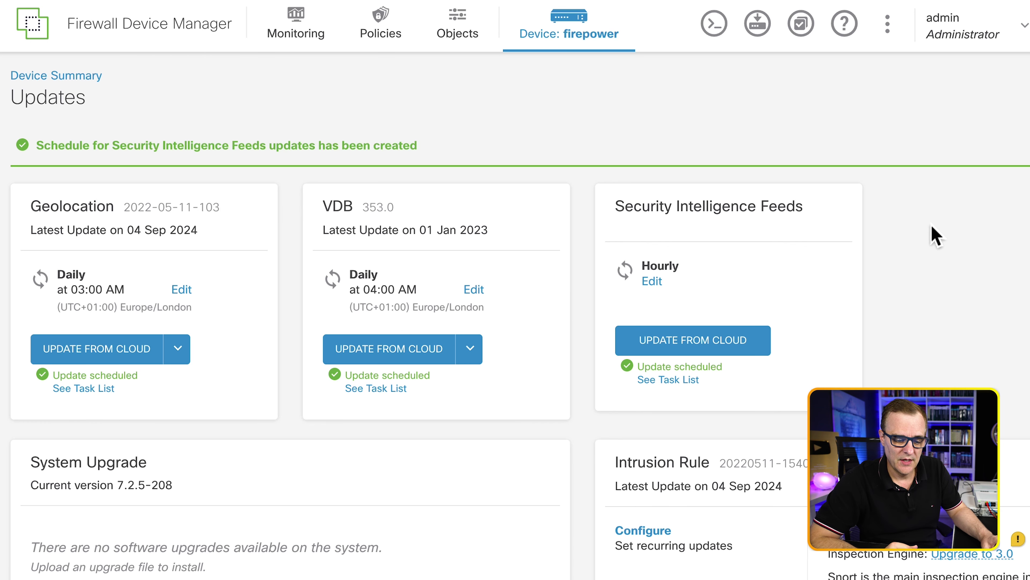
Schedule recurring Intrusion Rule updates to run daily at 05:00 with automatic deployment of the update.
scroll(935, 236, "down", 1)
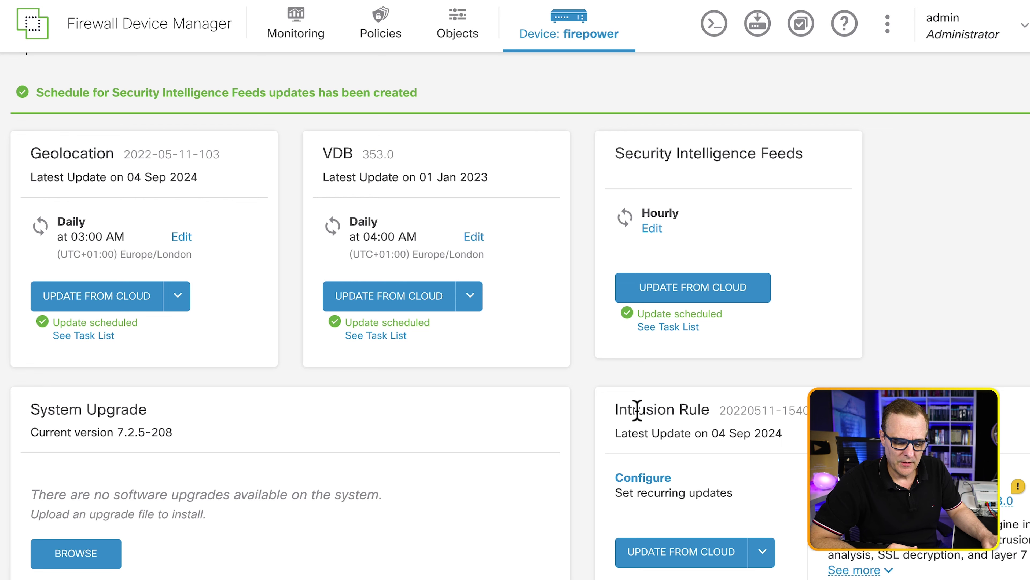
left_click_drag(615, 409, 728, 406)
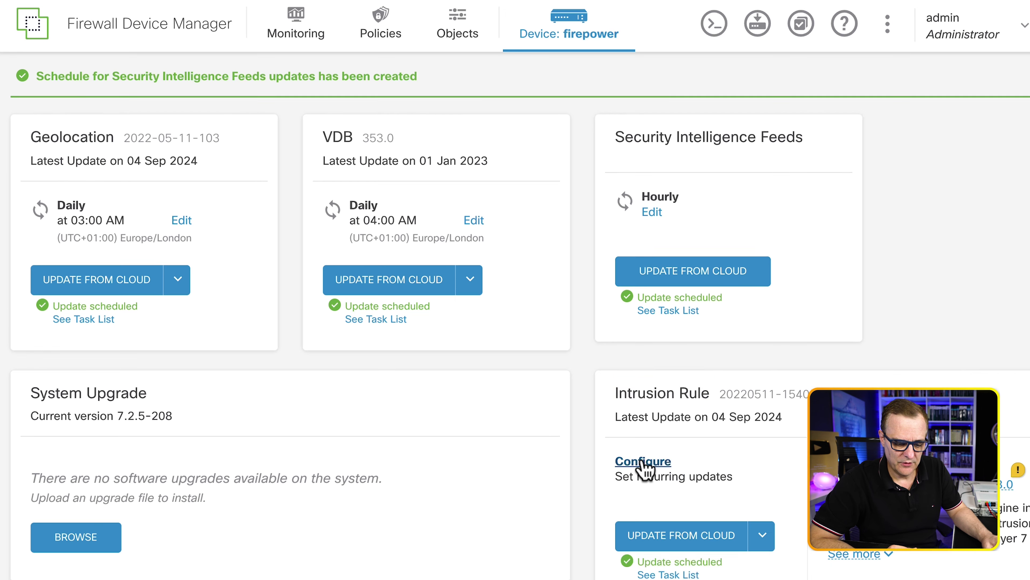
left_click(647, 477)
left_click(362, 206)
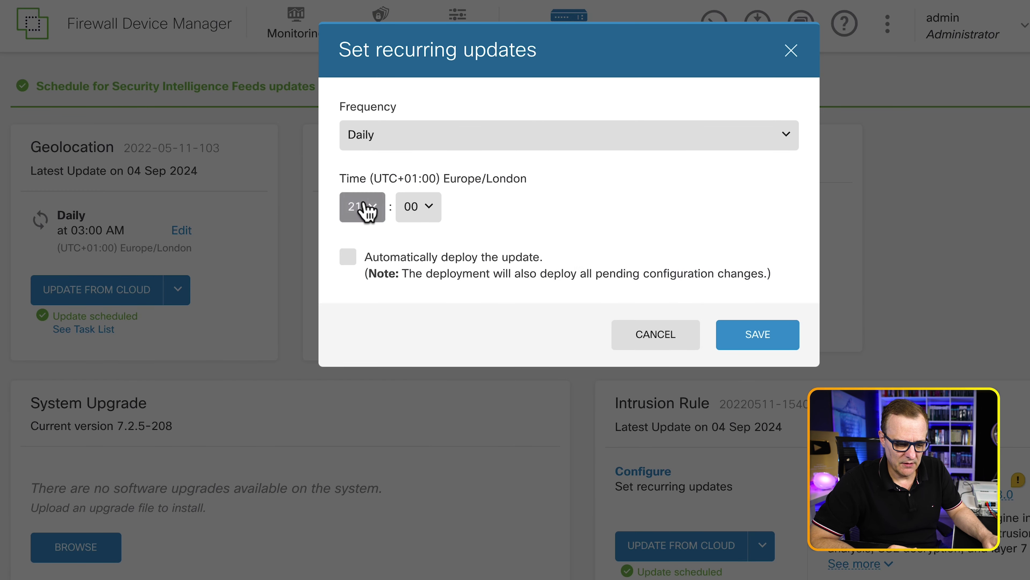
scroll(367, 345, "down", 1)
left_click(364, 422)
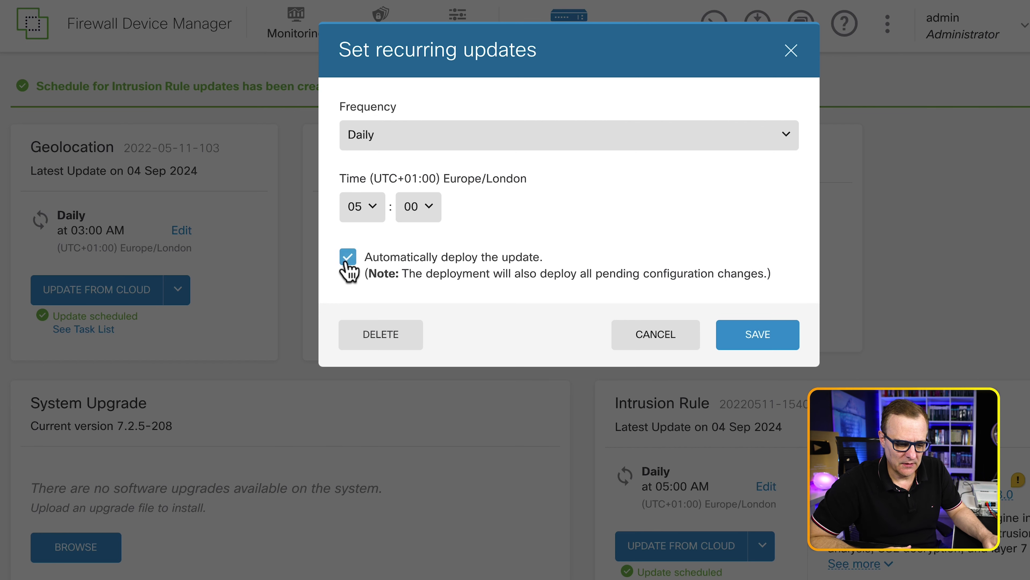
left_click(777, 339)
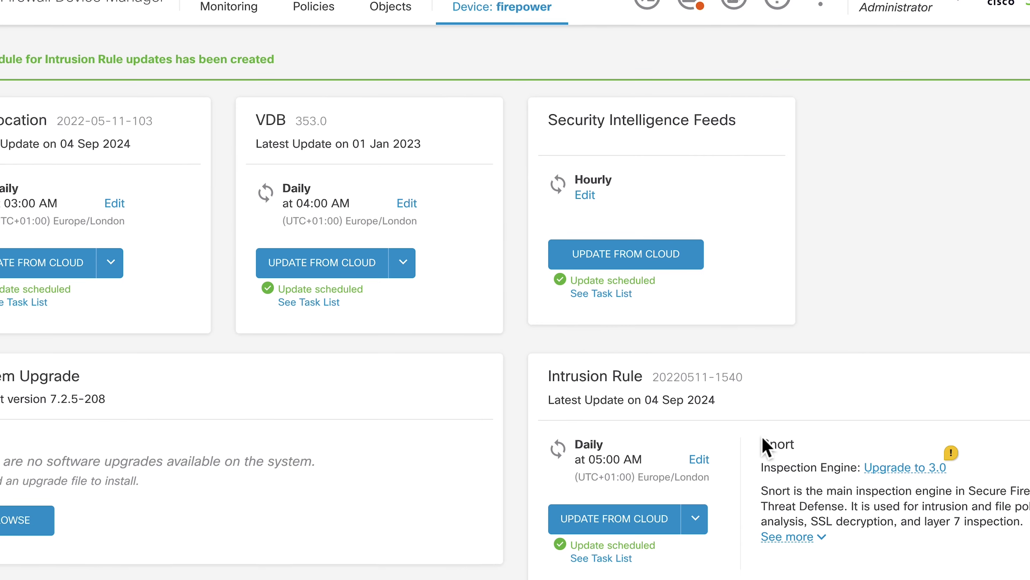
Try to upgrade the Snort inspection engine to 3.0 with the latest intrusion rules included, and dismiss the dialog.
left_click_drag(763, 443, 940, 543)
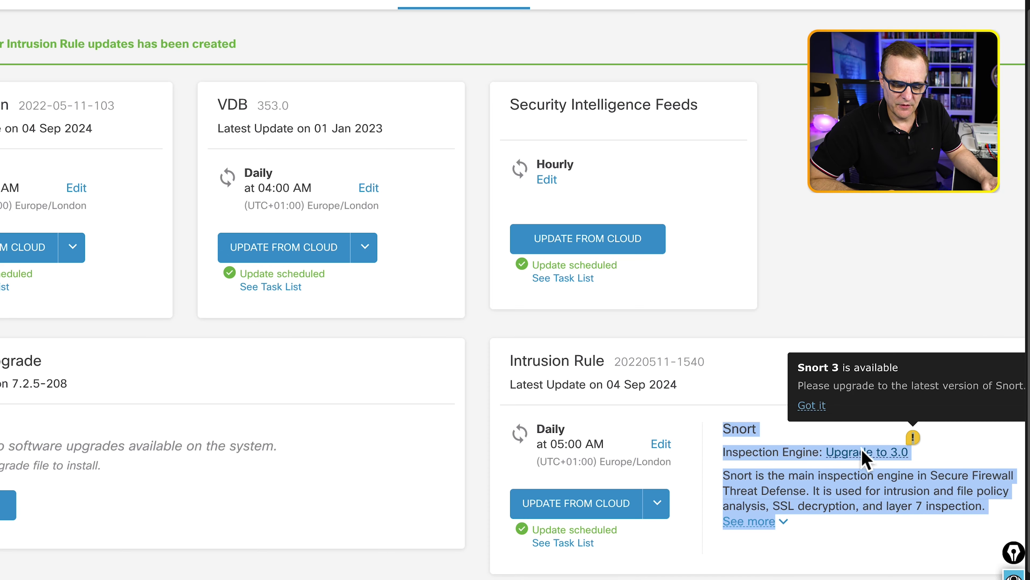
left_click(864, 451)
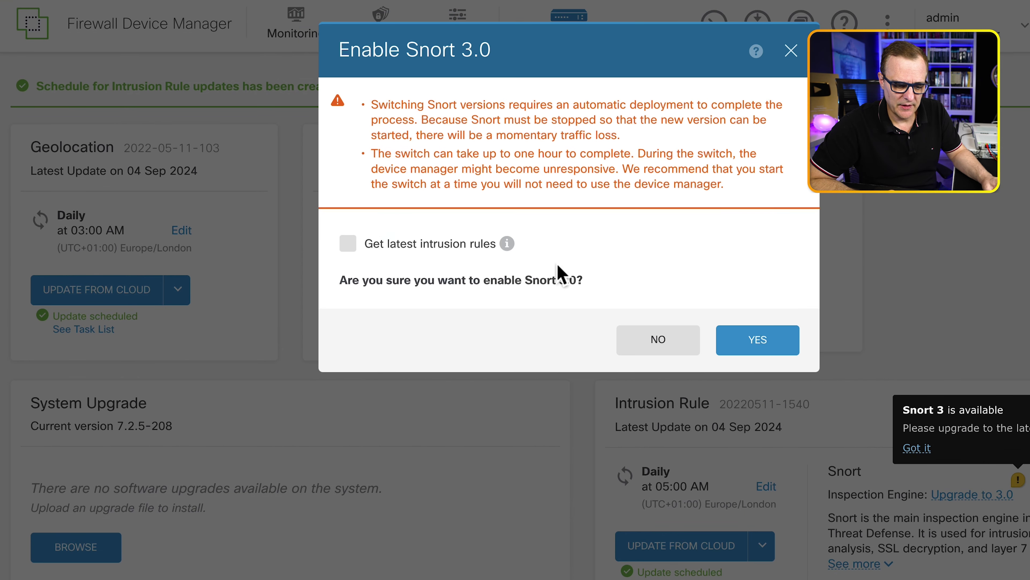
left_click(347, 247)
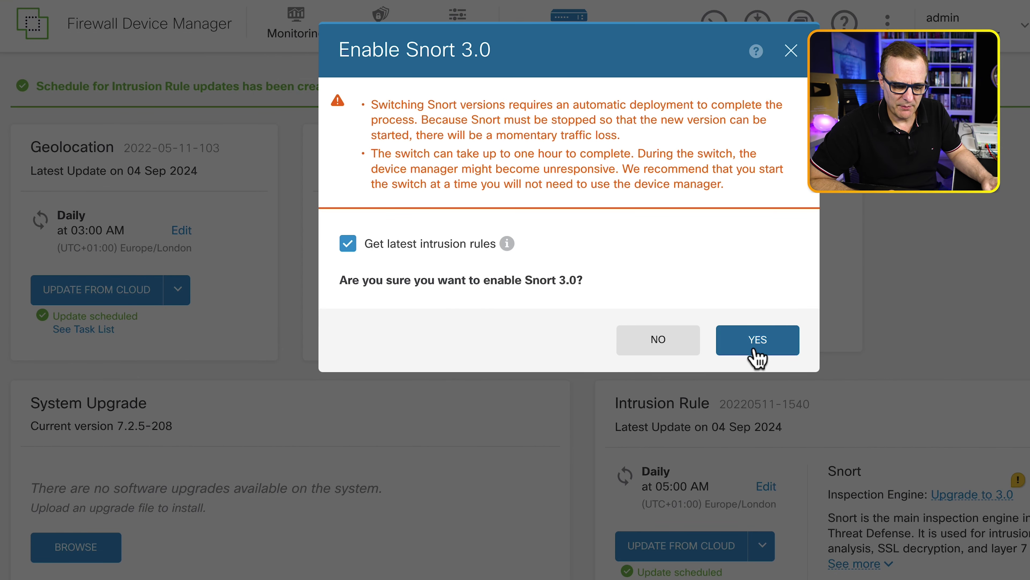
left_click_drag(371, 104, 738, 213)
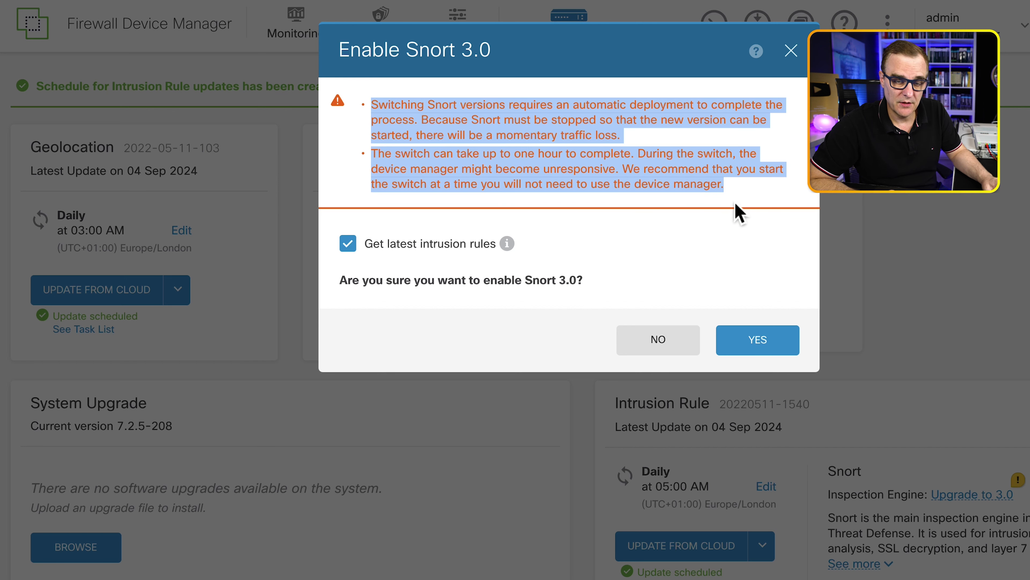
left_click(756, 343)
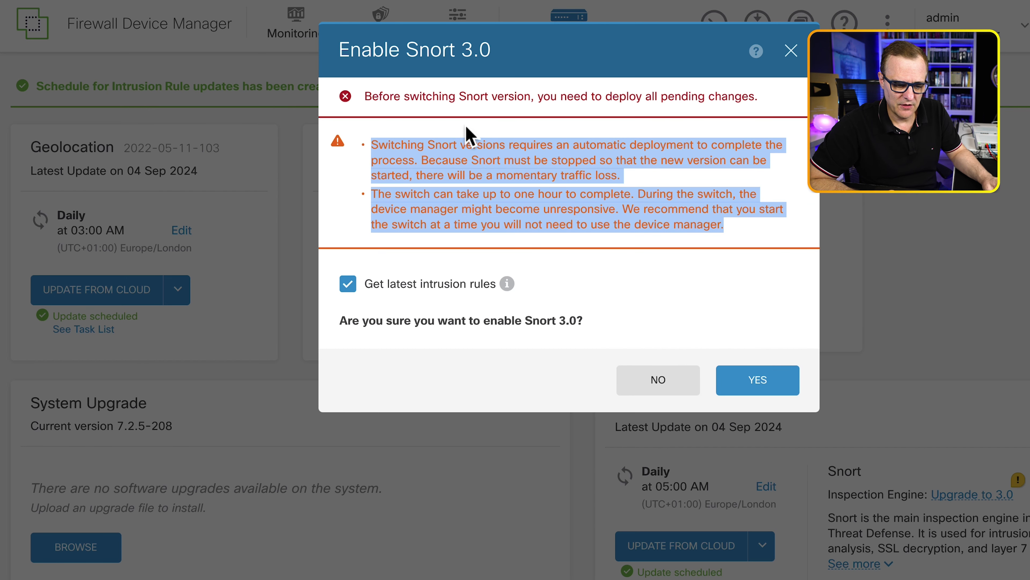
left_click_drag(365, 96, 750, 118)
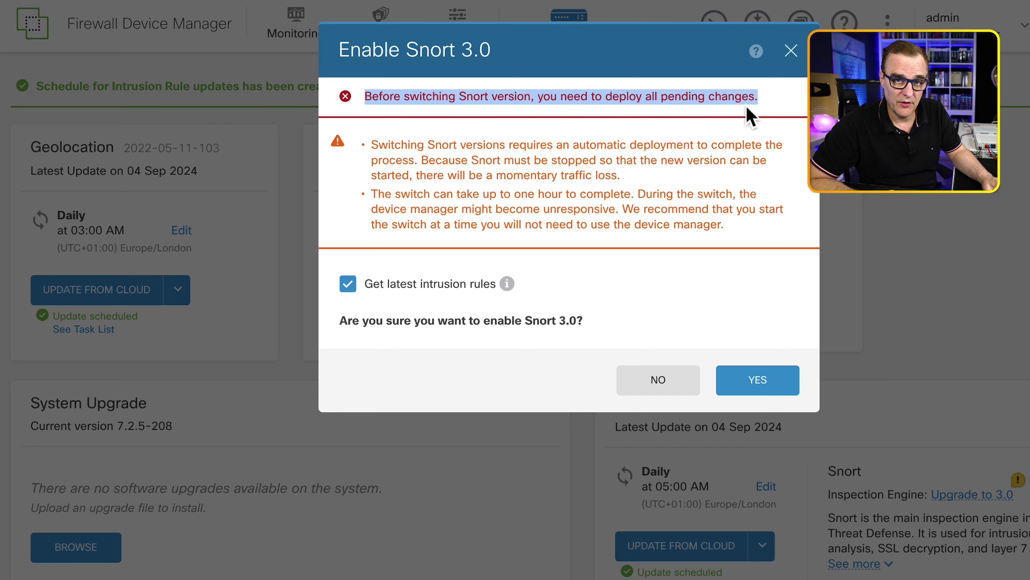
left_click(750, 382)
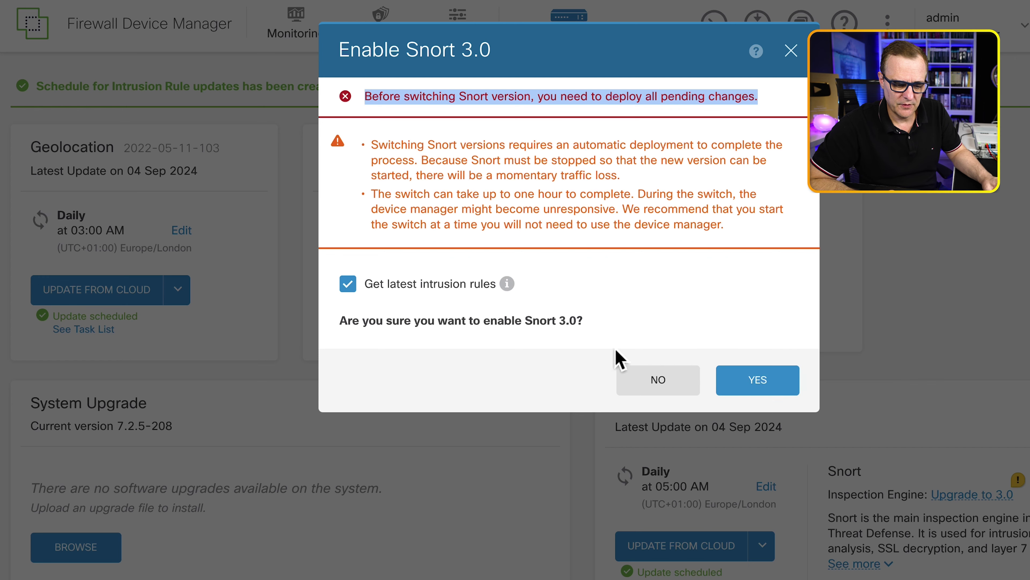
left_click(675, 392)
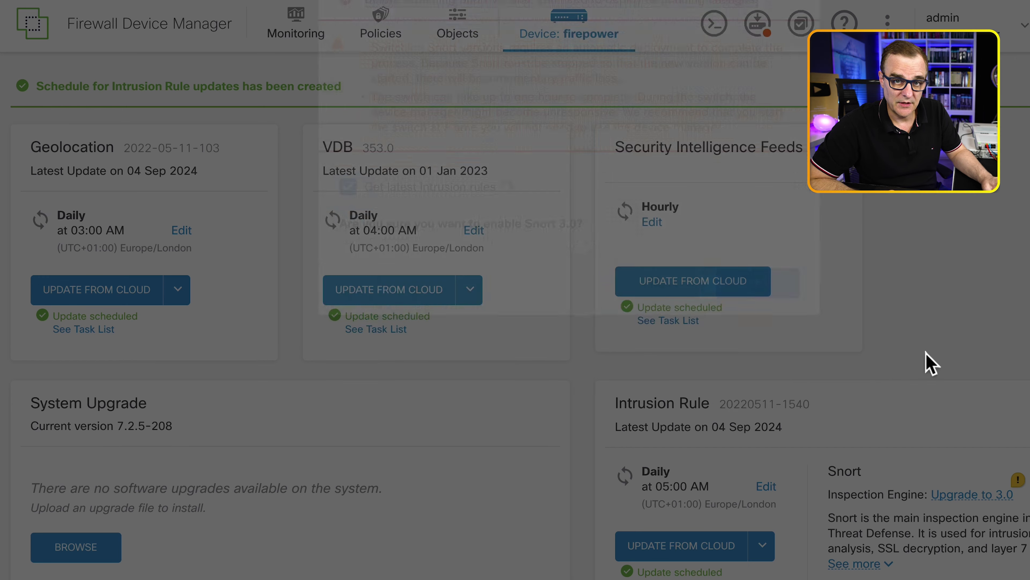
Check the current software version under System Upgrade.
scroll(891, 334, "up", 2)
triple_click(198, 489)
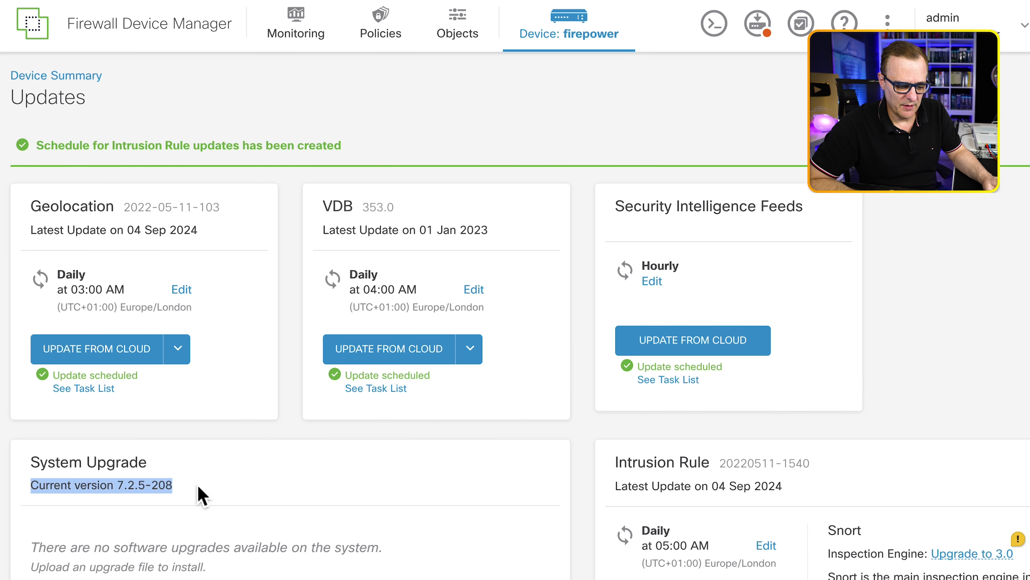
scroll(200, 481, "down", 1)
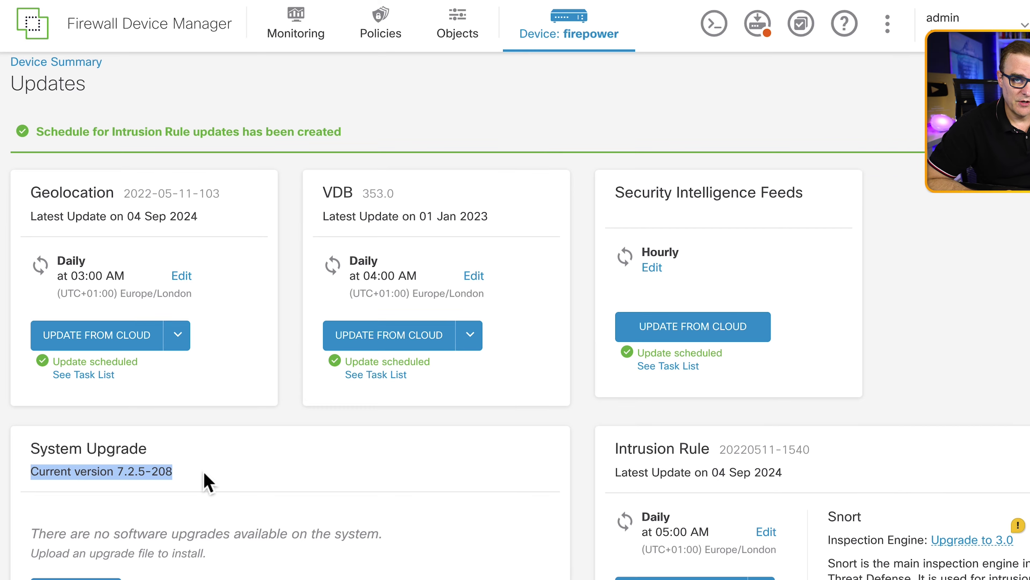
scroll(207, 481, "down", 3)
scroll(196, 466, "up", 3)
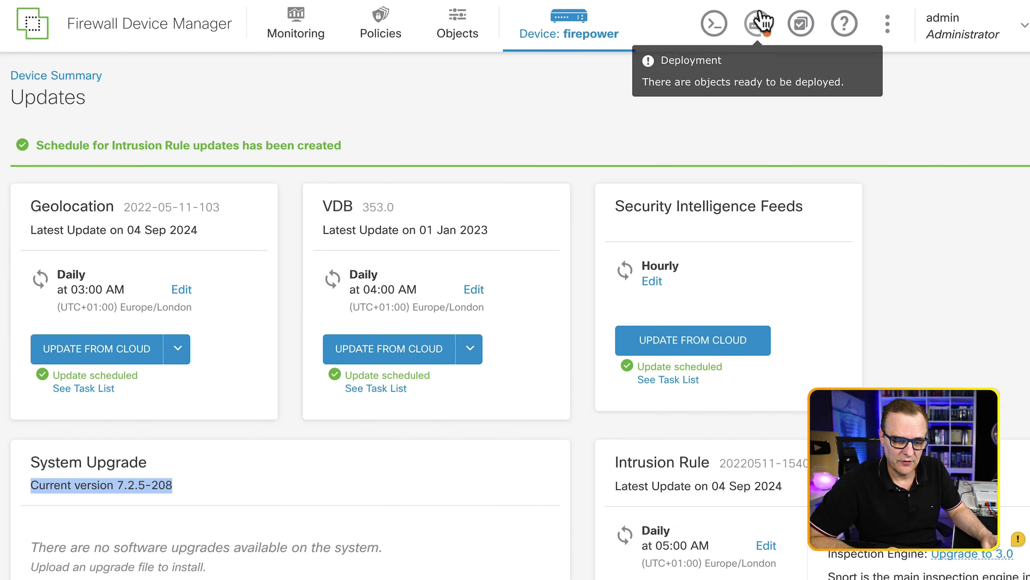
Deploy the pending changes after comparing the deployed and pending VDB versions, and check the deployment's progress.
left_click(759, 30)
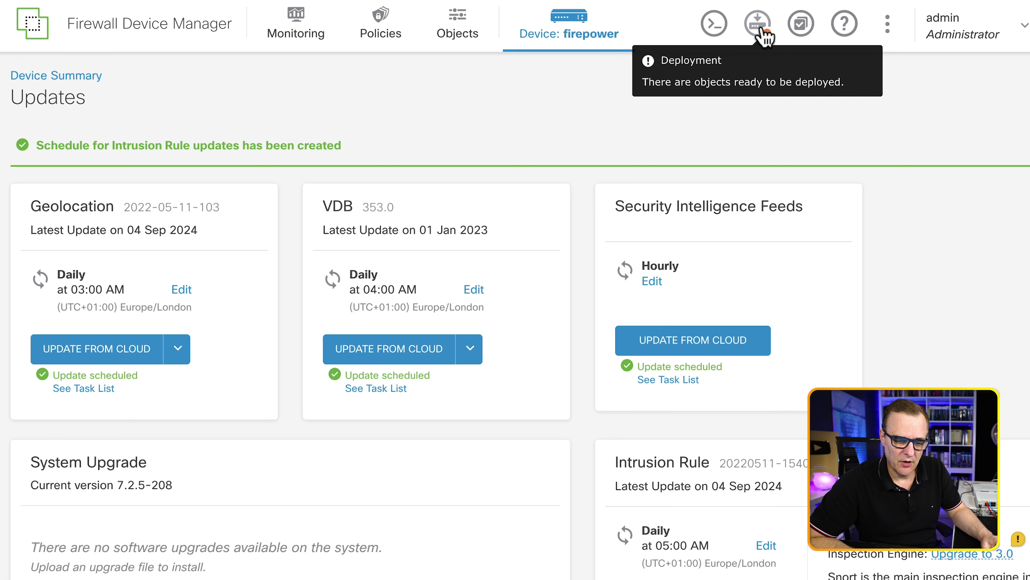
left_click(761, 30)
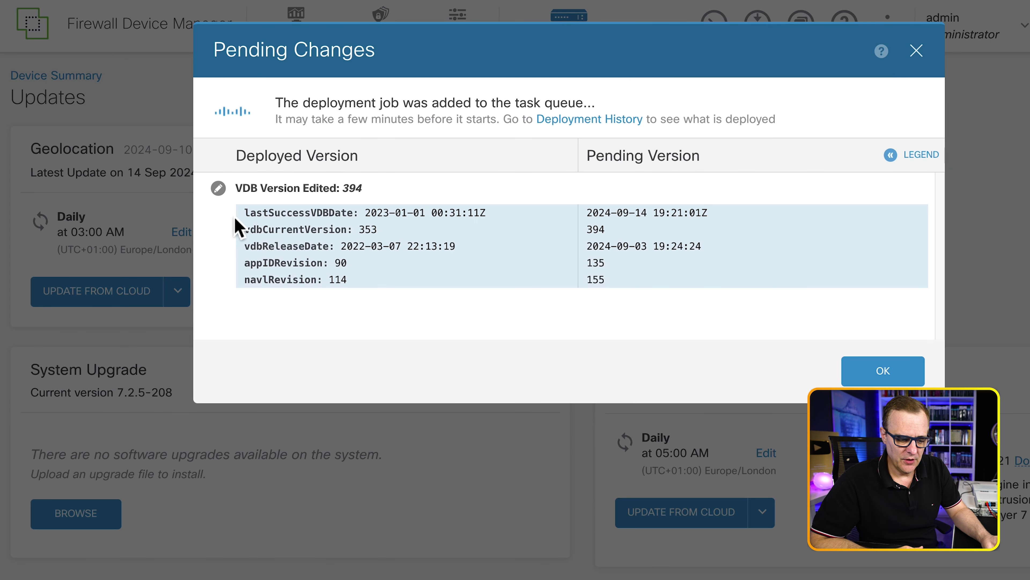
left_click_drag(240, 188, 443, 211)
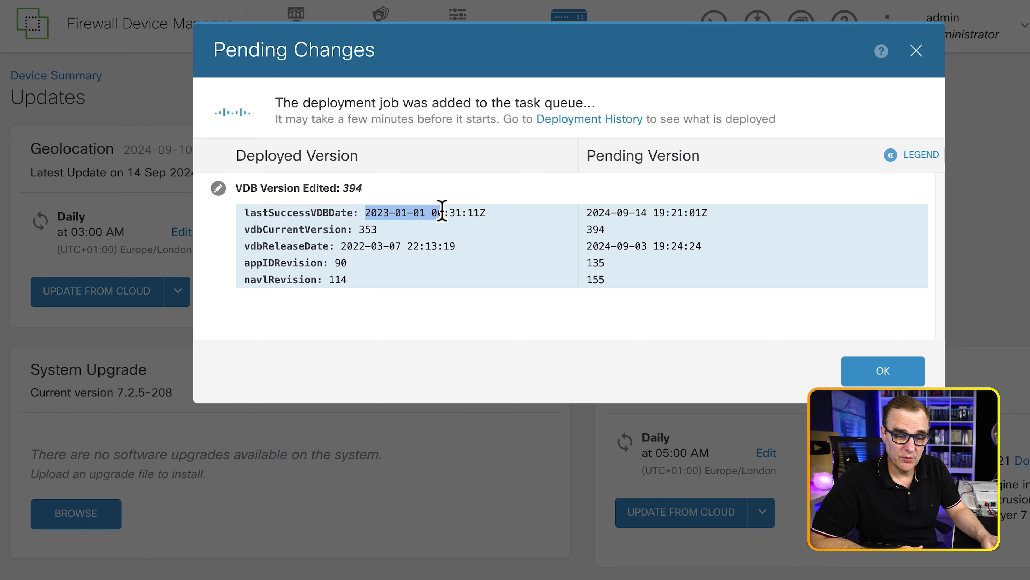
left_click_drag(586, 212, 654, 213)
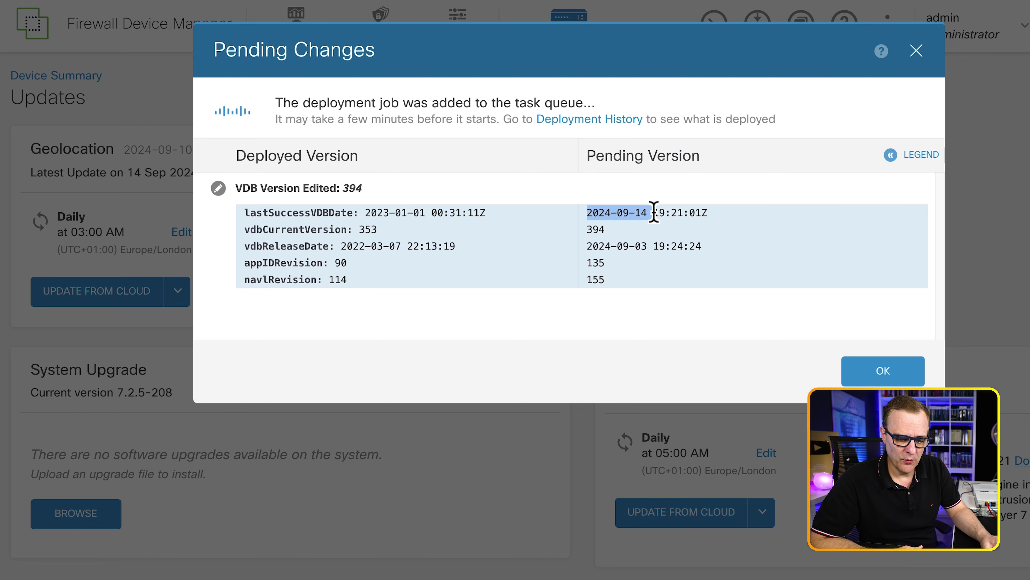
left_click(876, 369)
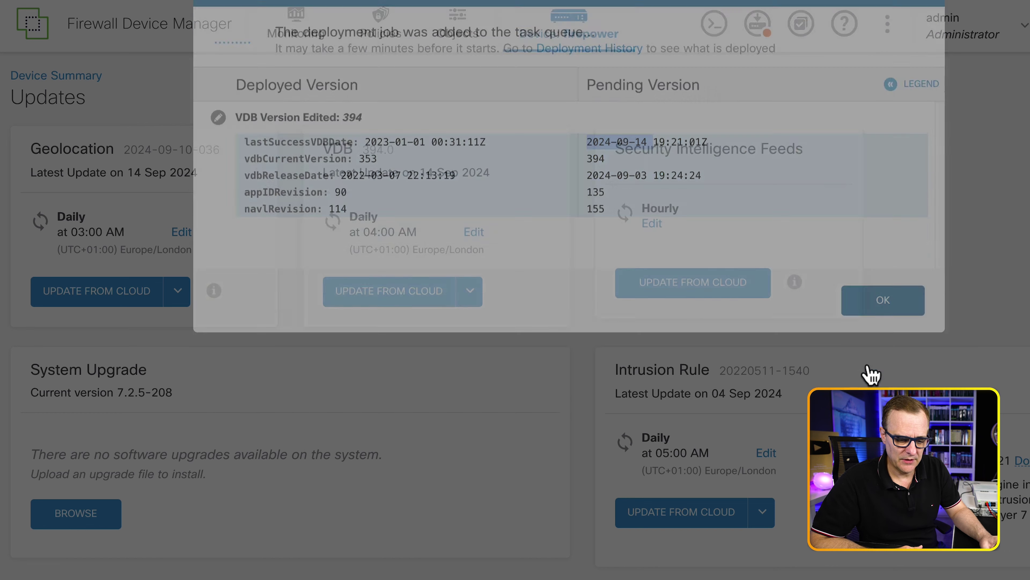
left_click(759, 25)
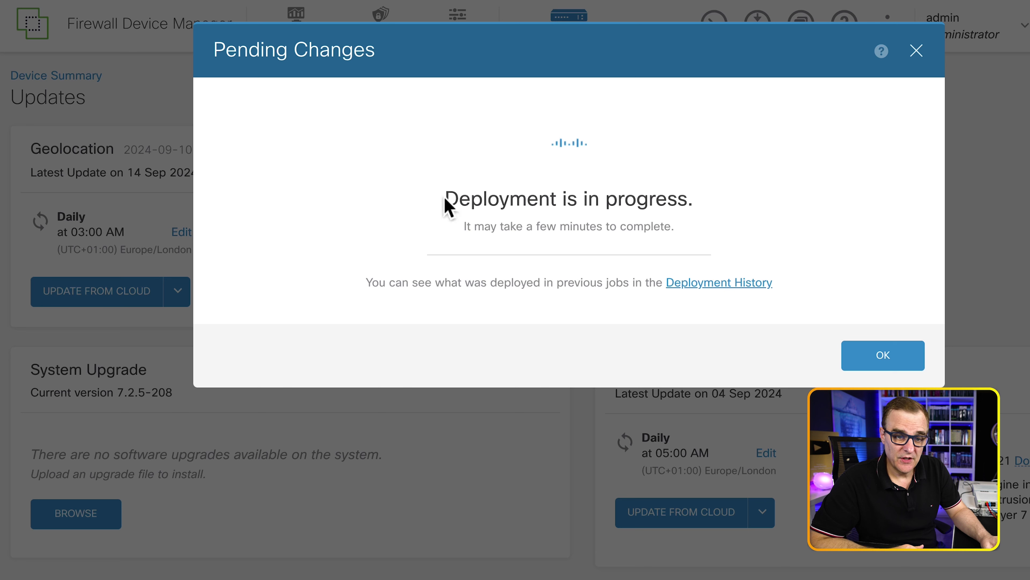
left_click_drag(444, 205, 724, 252)
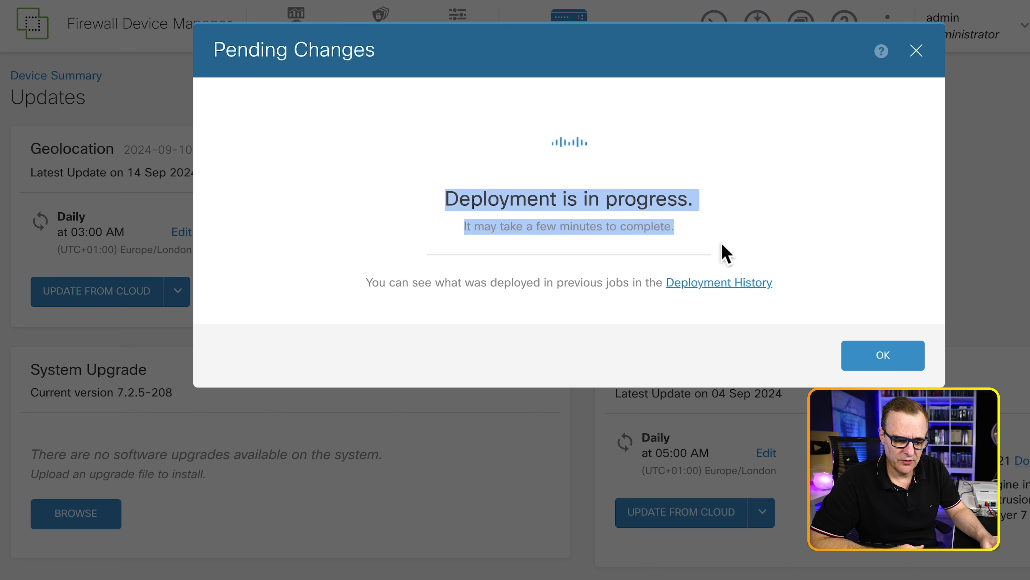
Open the Deployment History and expand the Device Setup Automatic Deployment entry's details.
left_click_drag(367, 283, 784, 292)
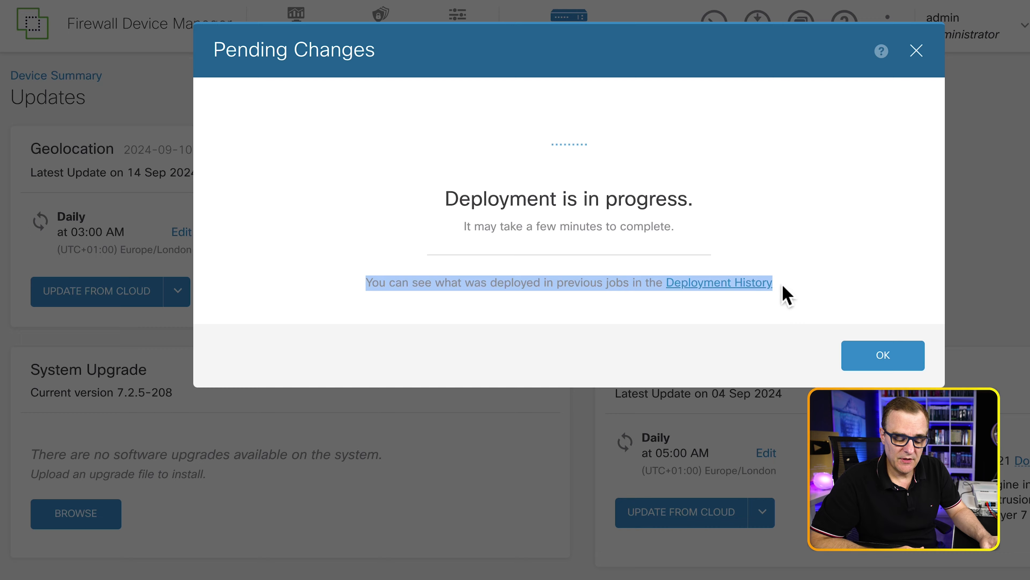
left_click(729, 290)
left_click(313, 282)
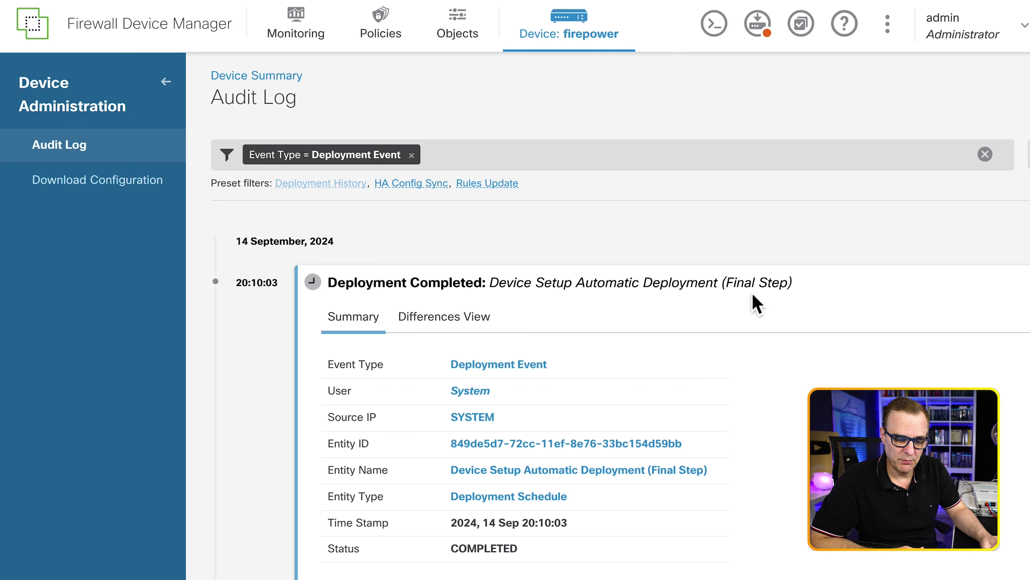
Open the device's Smart License configuration and check how much of the evaluation period remains.
left_click(562, 36)
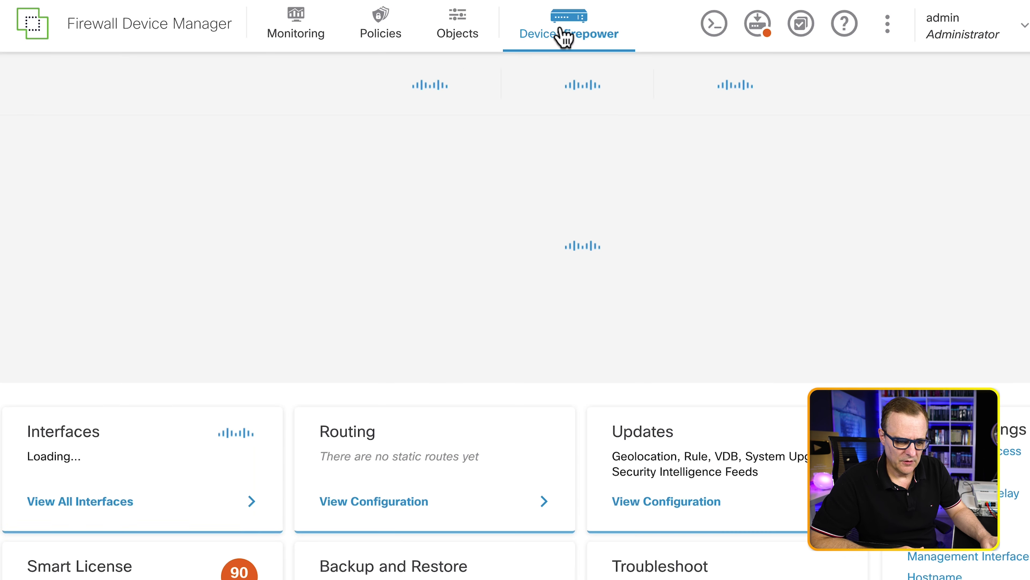
scroll(478, 133, "down", 5)
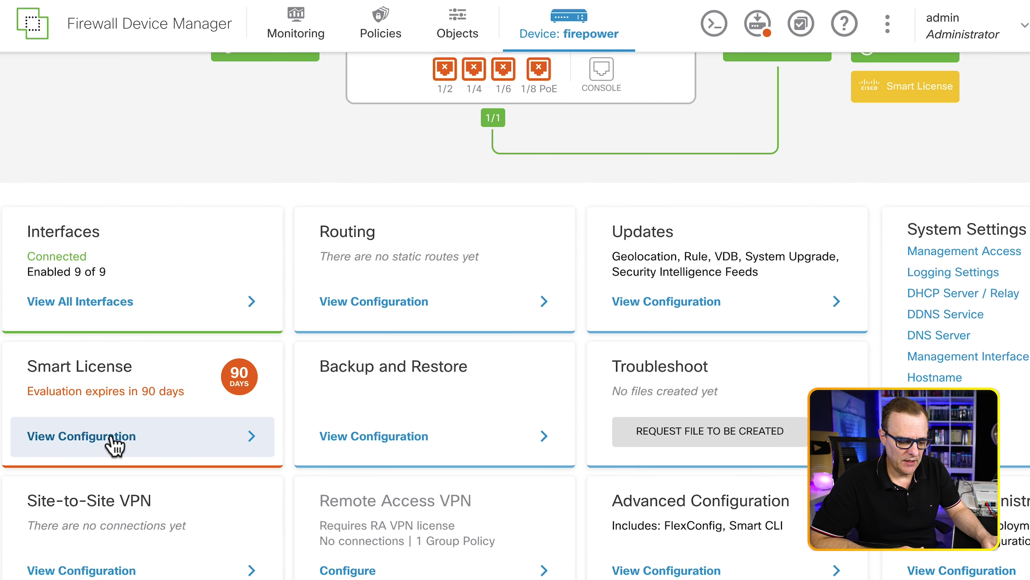
left_click(115, 446)
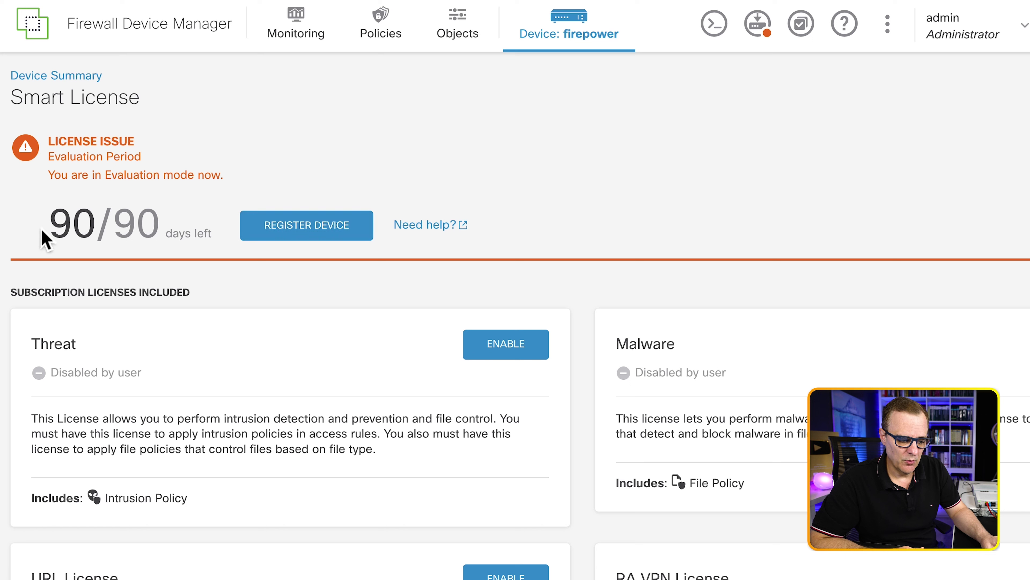
left_click_drag(52, 224, 203, 228)
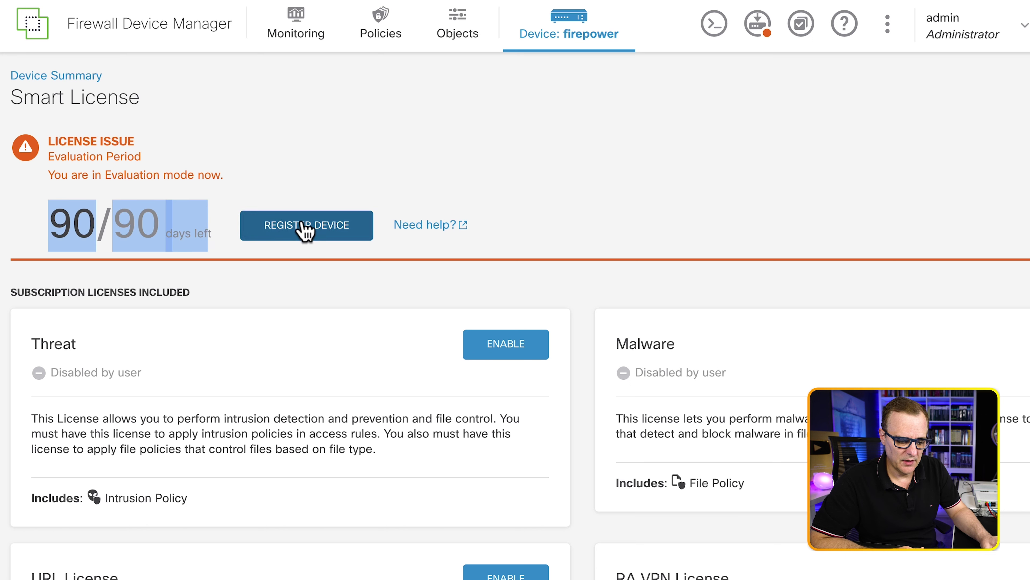
left_click(313, 243)
scroll(310, 289, "down", 2)
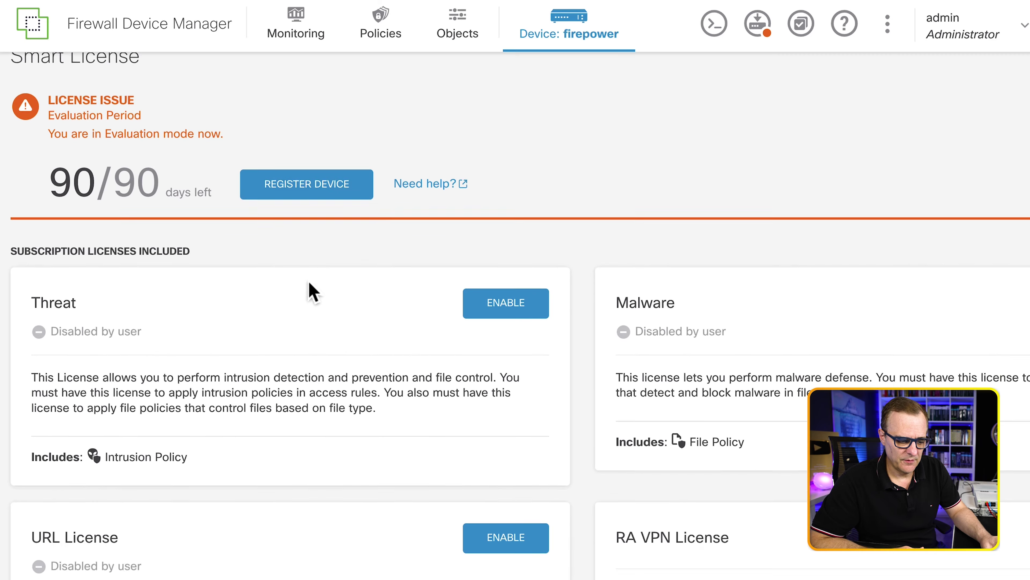
Enable the Threat, Malware and URL subscription licenses.
key("ctrl+minus")
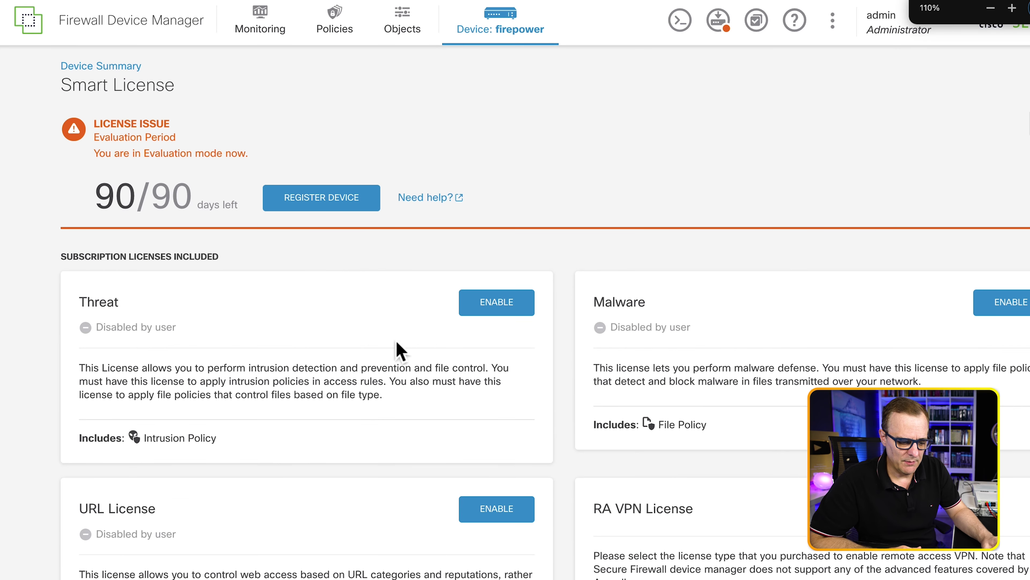
left_click(511, 305)
left_click(1011, 303)
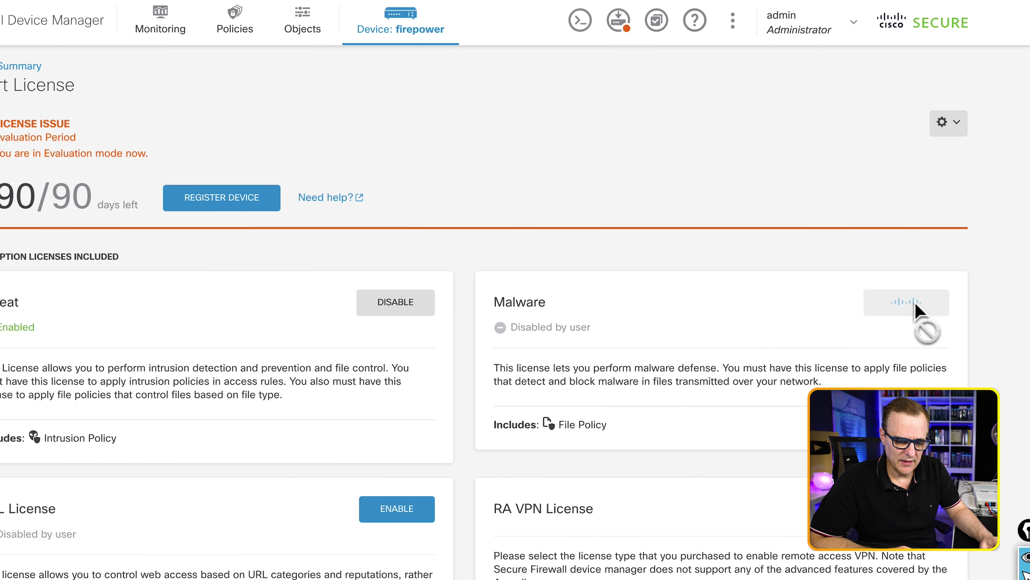
left_click(486, 516)
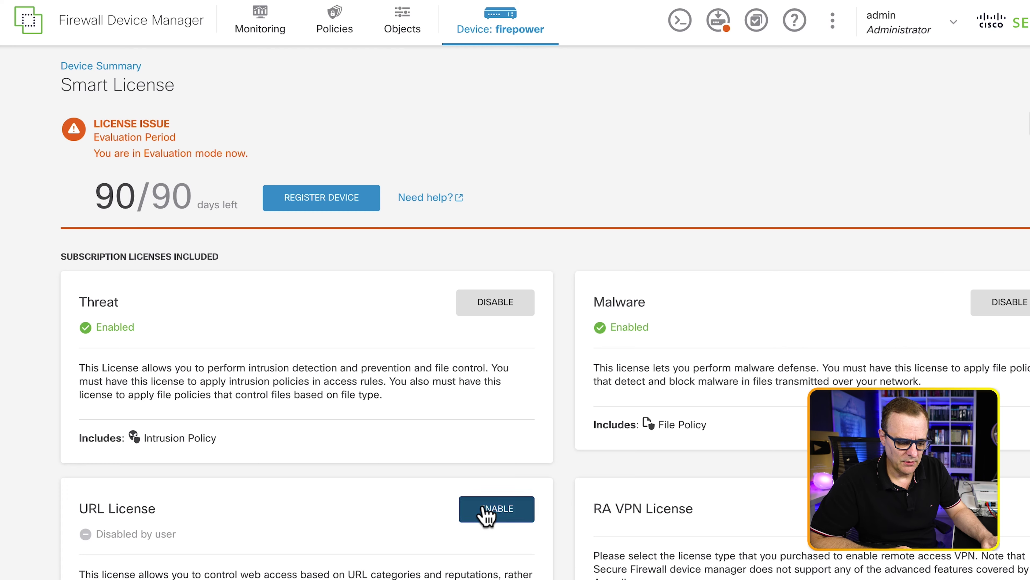
scroll(490, 463, "down", 3)
scroll(446, 390, "down", 3)
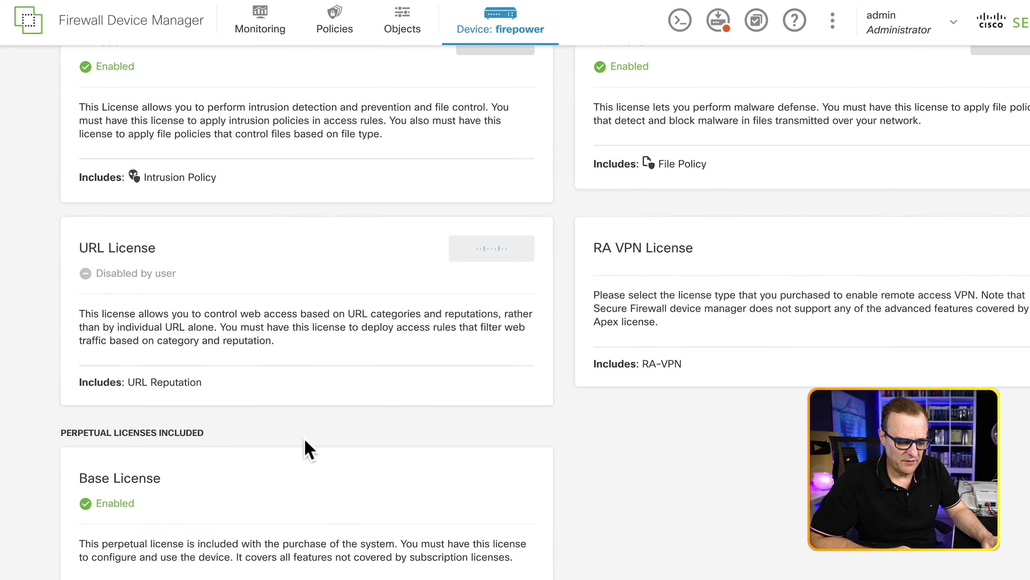
scroll(305, 499, "up", 6)
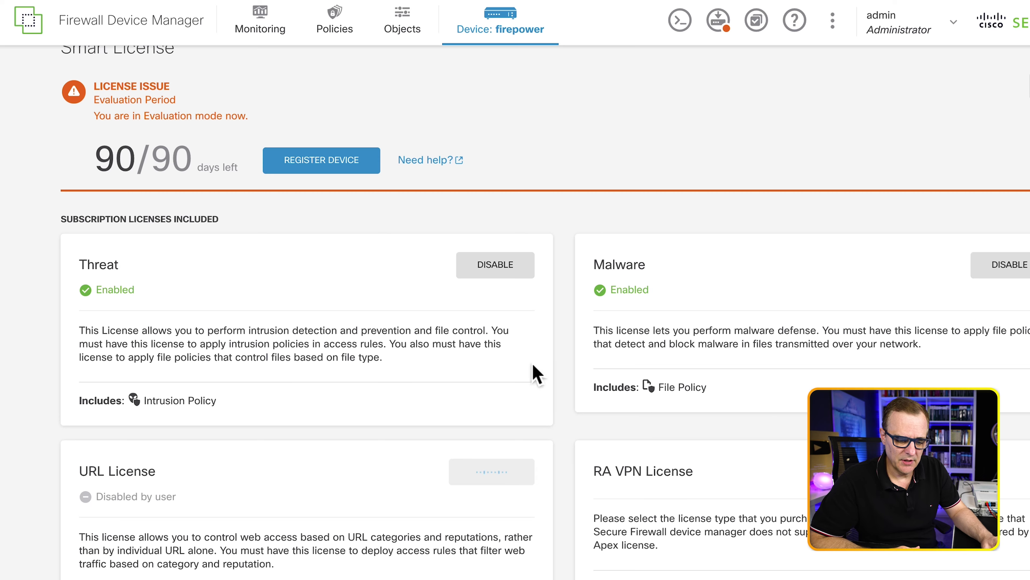
scroll(446, 345, "up", 1)
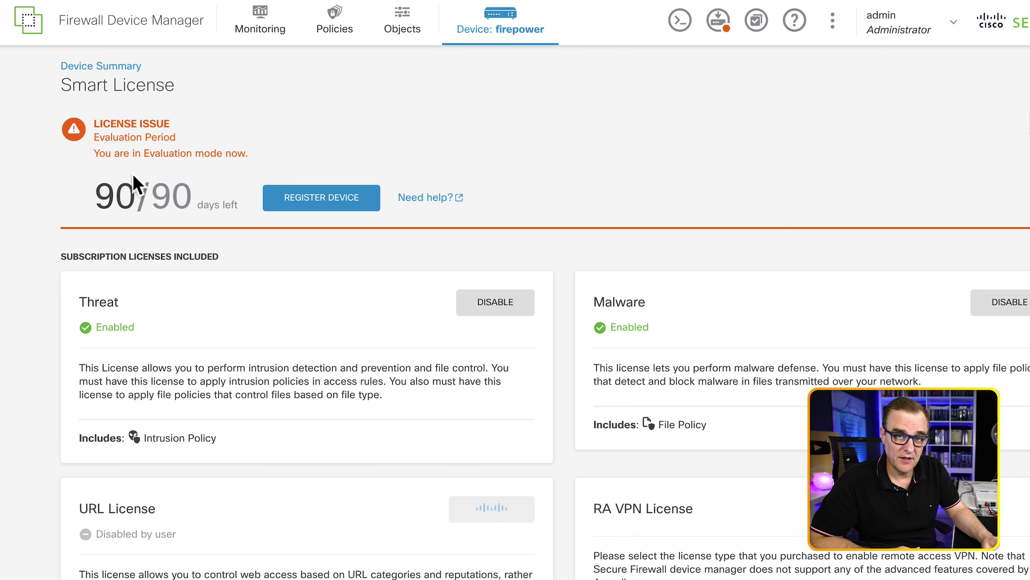
Start the Smart License registration, read its instructions and open the demo virtual account in Cisco Smart Software Manager.
left_click(335, 206)
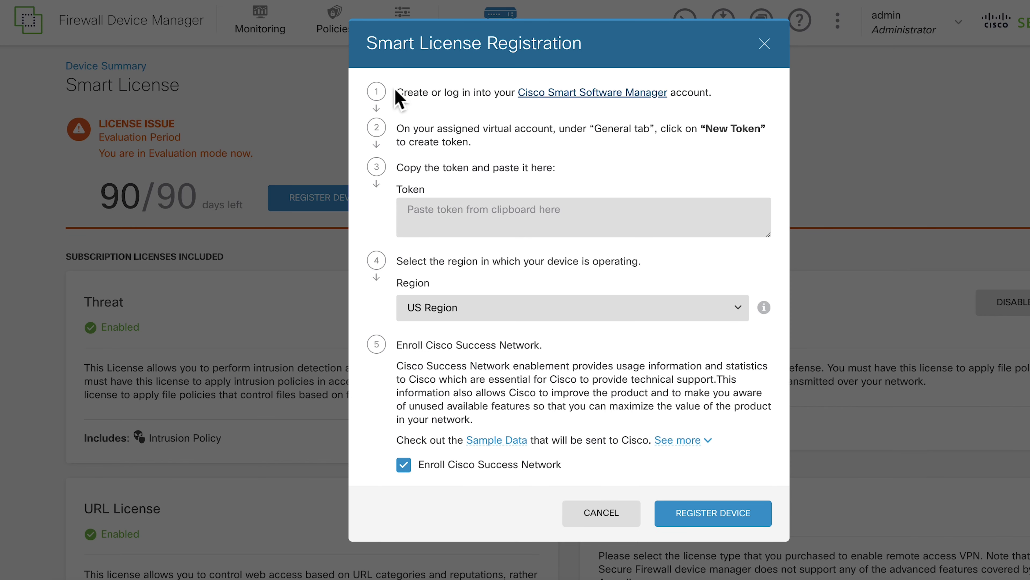
left_click_drag(397, 93, 729, 94)
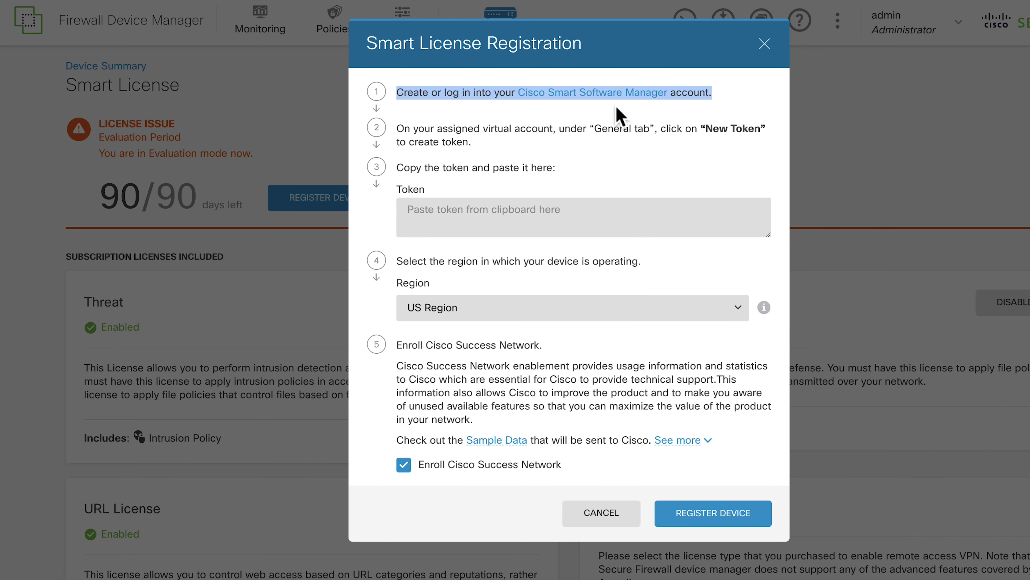
left_click(613, 97)
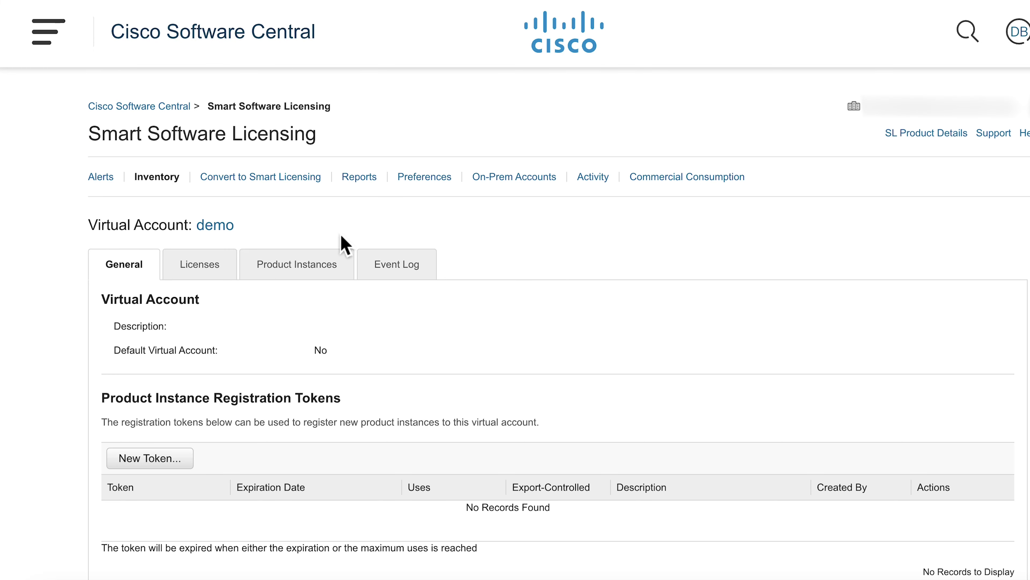
left_click_drag(86, 226, 306, 235)
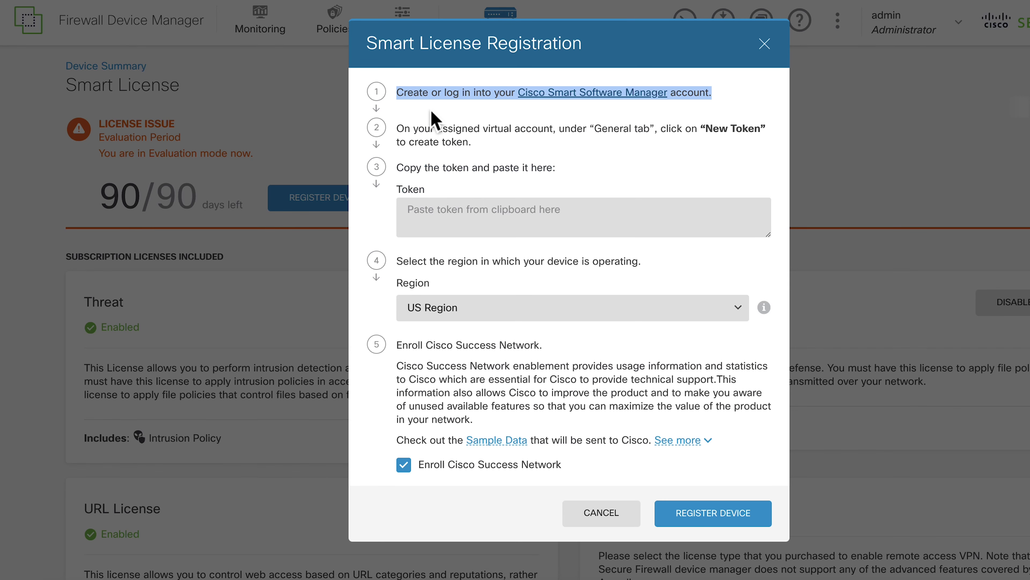
left_click_drag(397, 127, 510, 149)
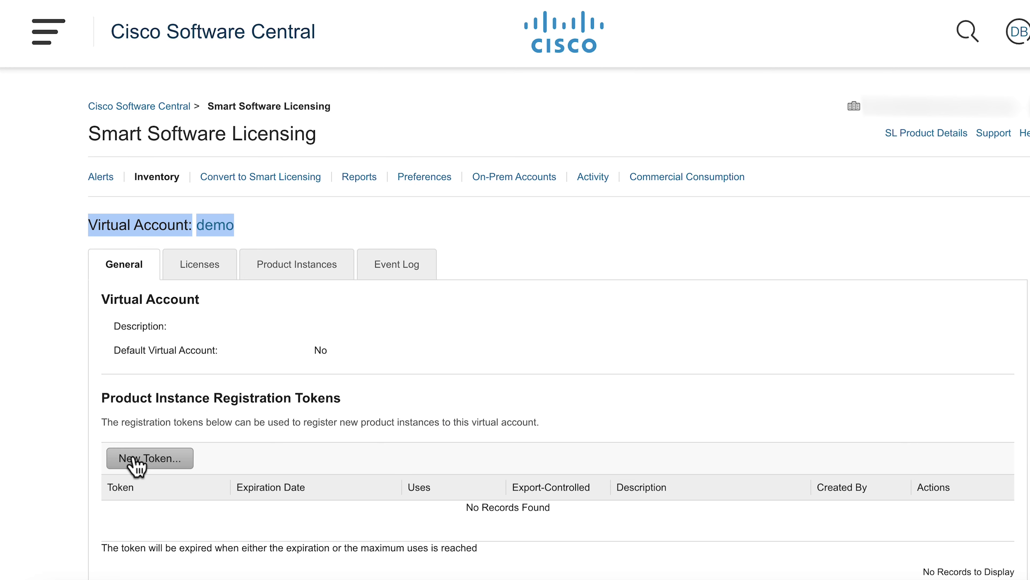
Accept the terms and create a registration token described as "Demo 1010 Firewall" with a maximum of 1 use.
left_click(138, 461)
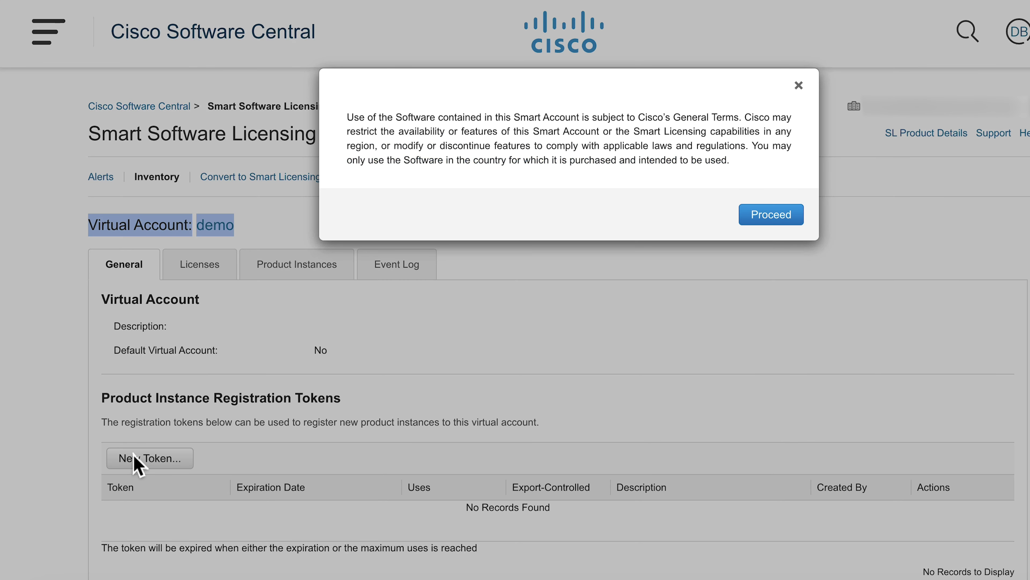
left_click(772, 214)
left_click(532, 175)
type("Demo")
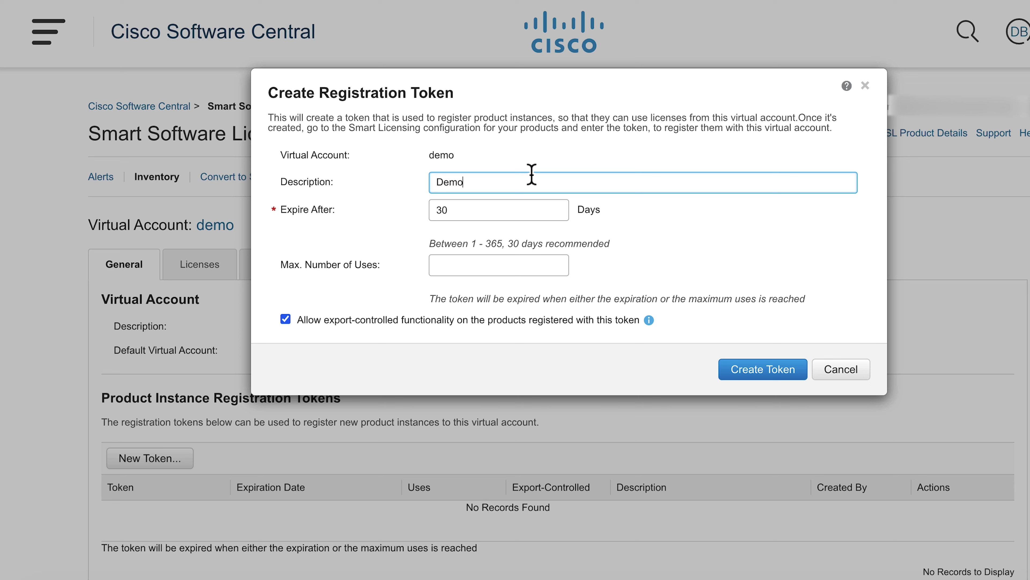
type(" 1010 Firewall")
key("Tab")
left_click(458, 265)
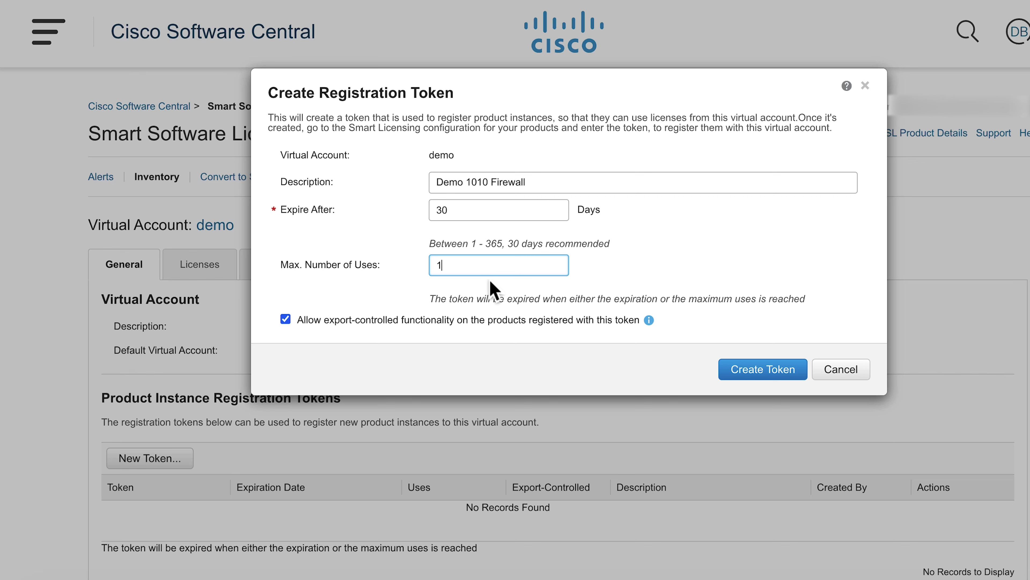
left_click(741, 373)
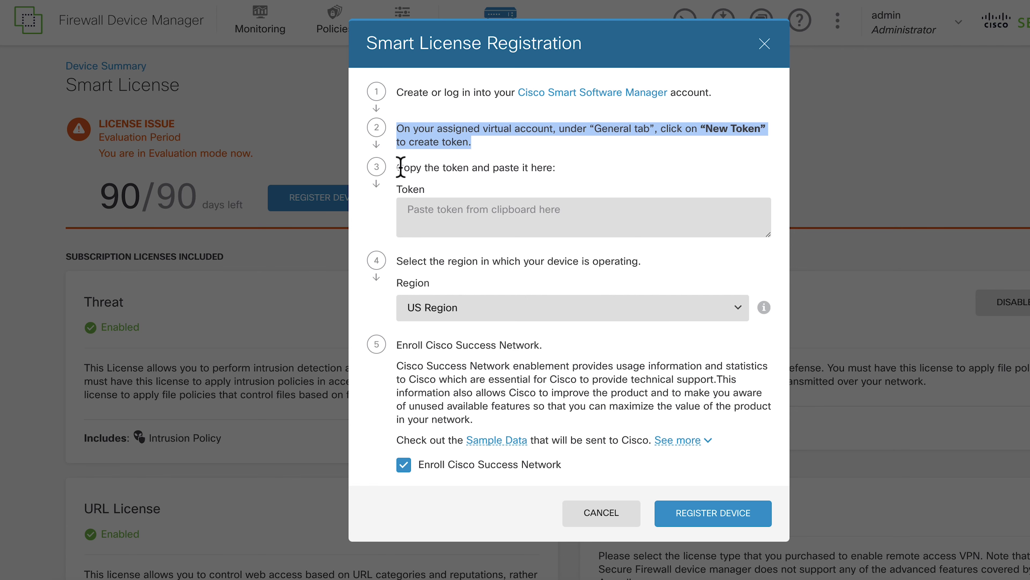
Copy the new registration token from Smart Software Licensing and paste it into the Token field of the firewall's Smart License Registration.
left_click_drag(401, 167, 547, 168)
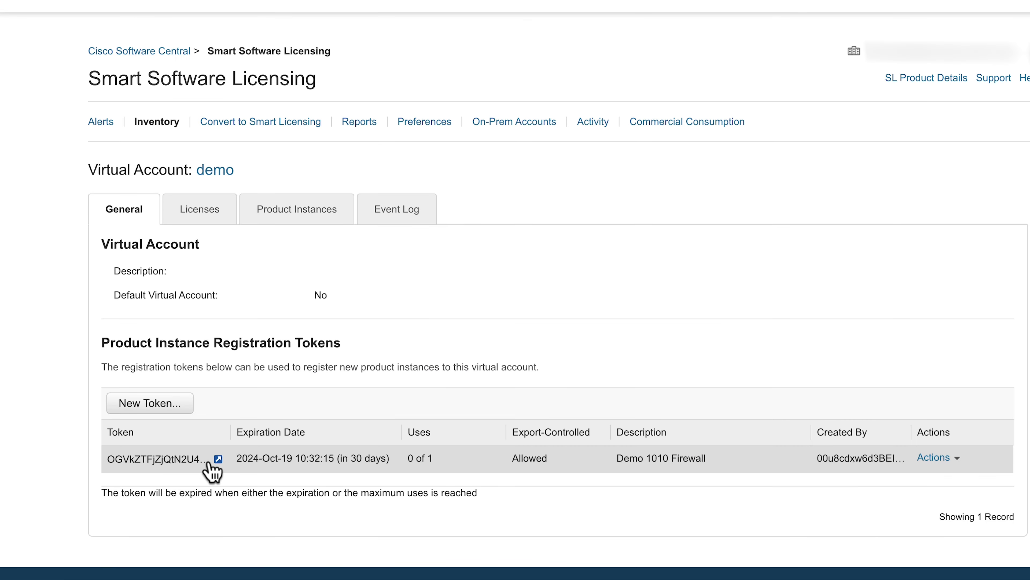
left_click(215, 459)
right_click(209, 347)
left_click(246, 381)
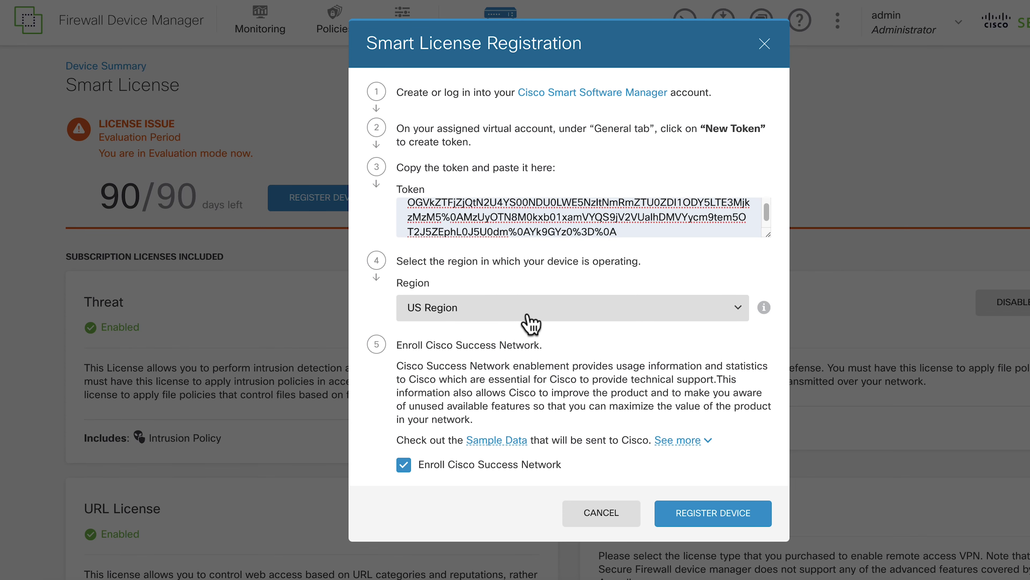
Set the registration region to EU Region and register the device.
left_click(524, 317)
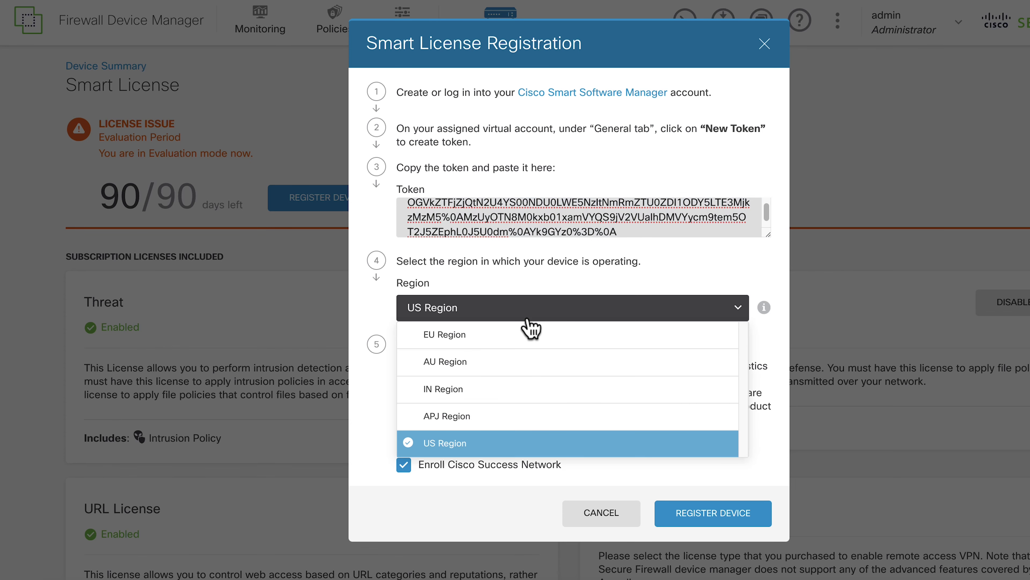
left_click(513, 338)
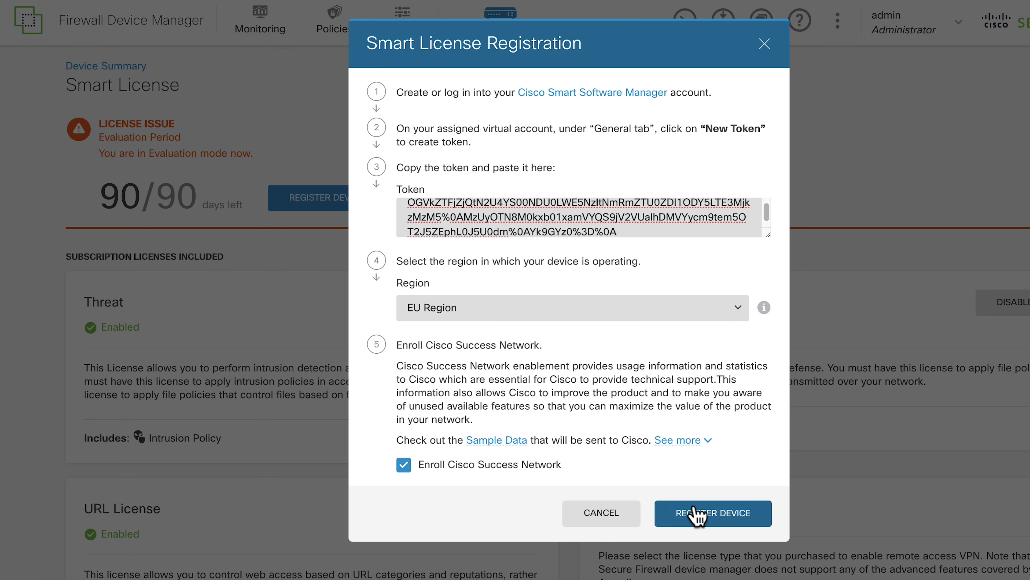
left_click(698, 515)
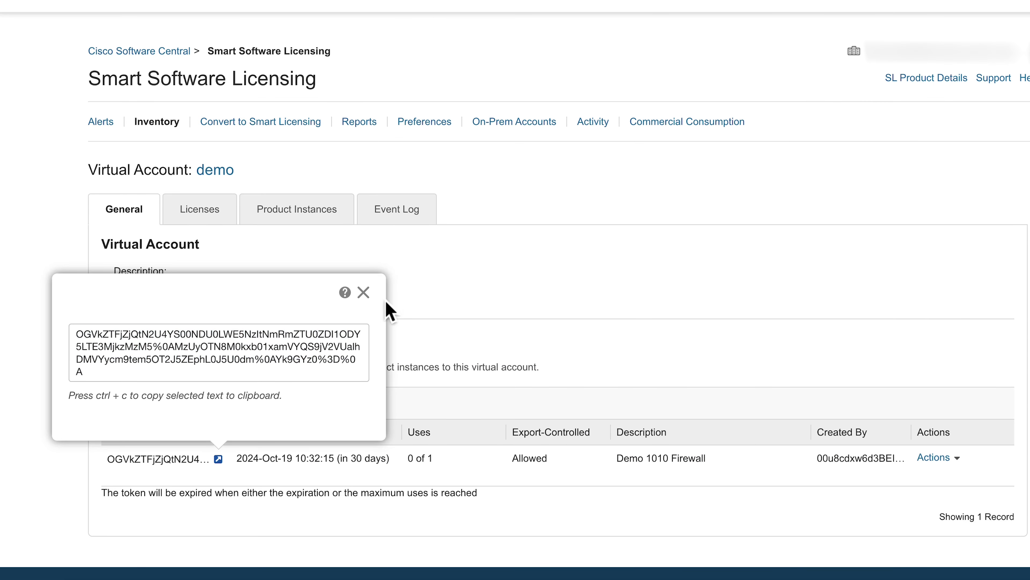
Close the token display in Smart Software Licensing and review the licenses available in the demo virtual account.
left_click(363, 293)
left_click(211, 213)
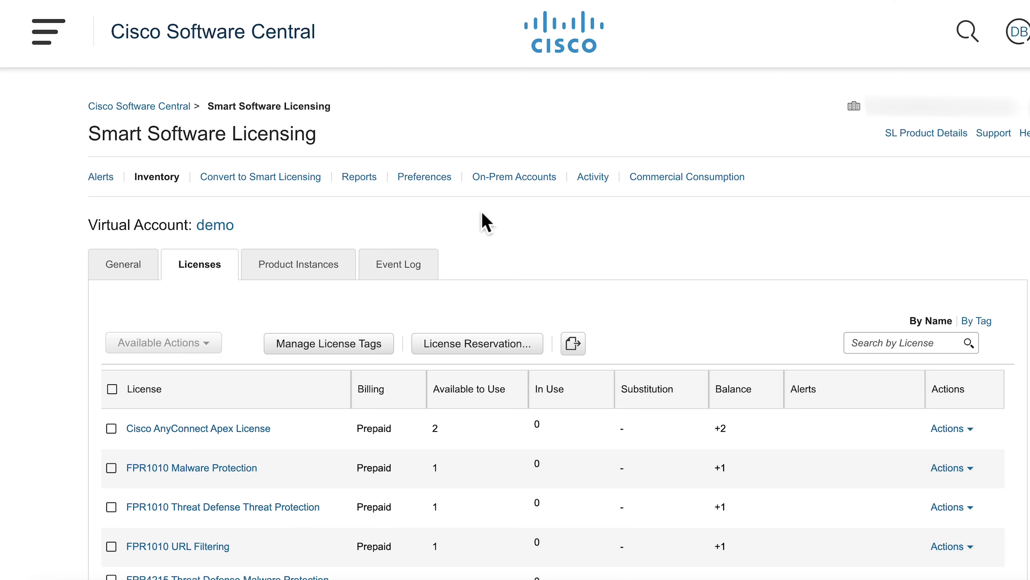
scroll(527, 232, "down", 2)
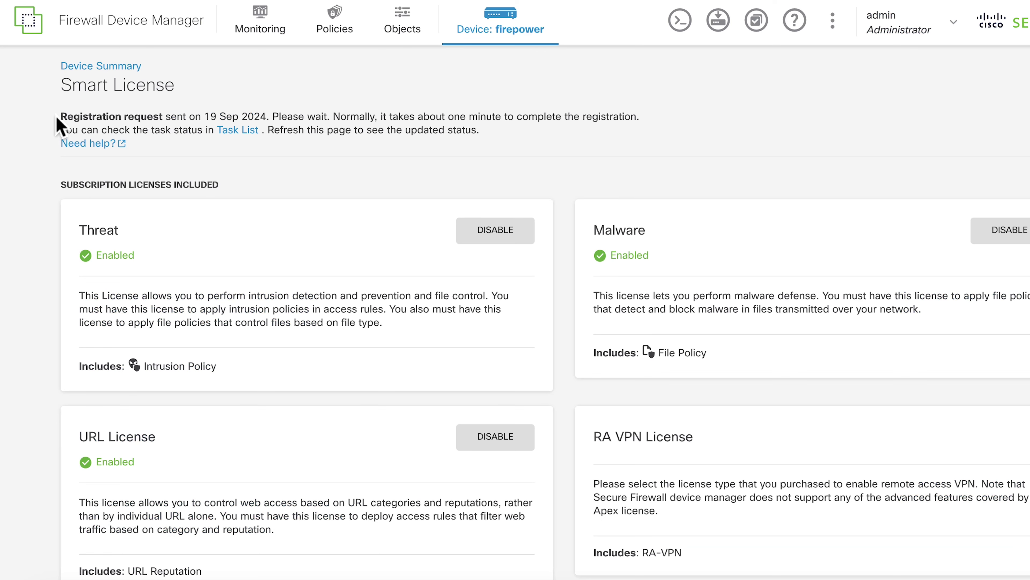
Check the firewall's Smart License registration status on the device summary, then its connection state and sync times in the license configuration.
left_click_drag(56, 116, 510, 130)
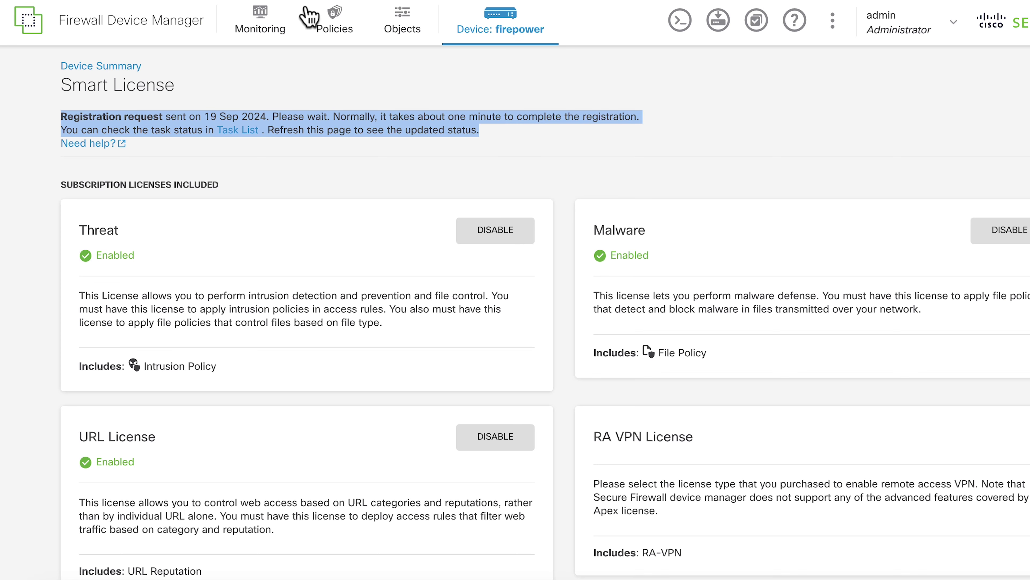
left_click(459, 18)
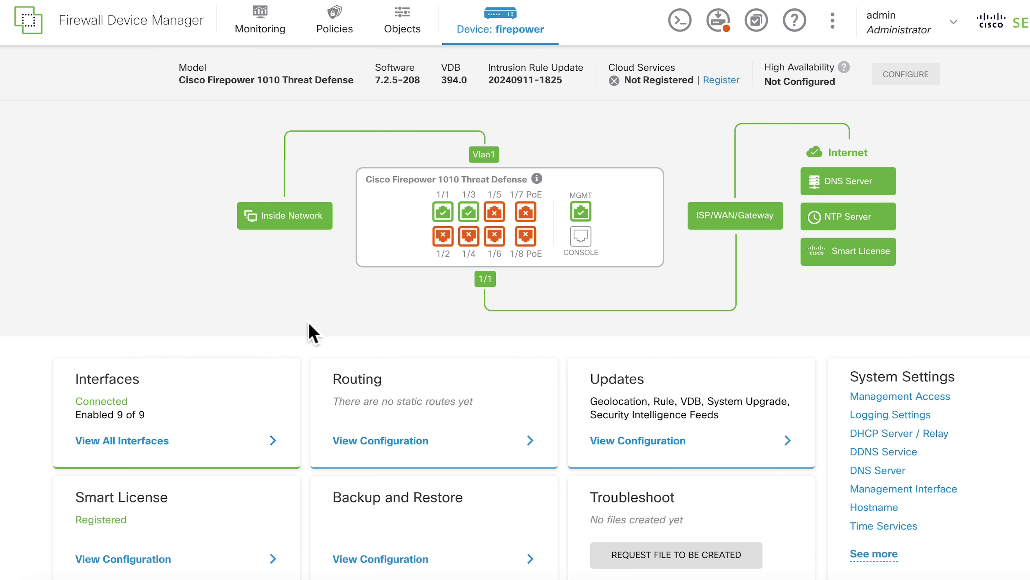
left_click_drag(194, 498, 193, 524)
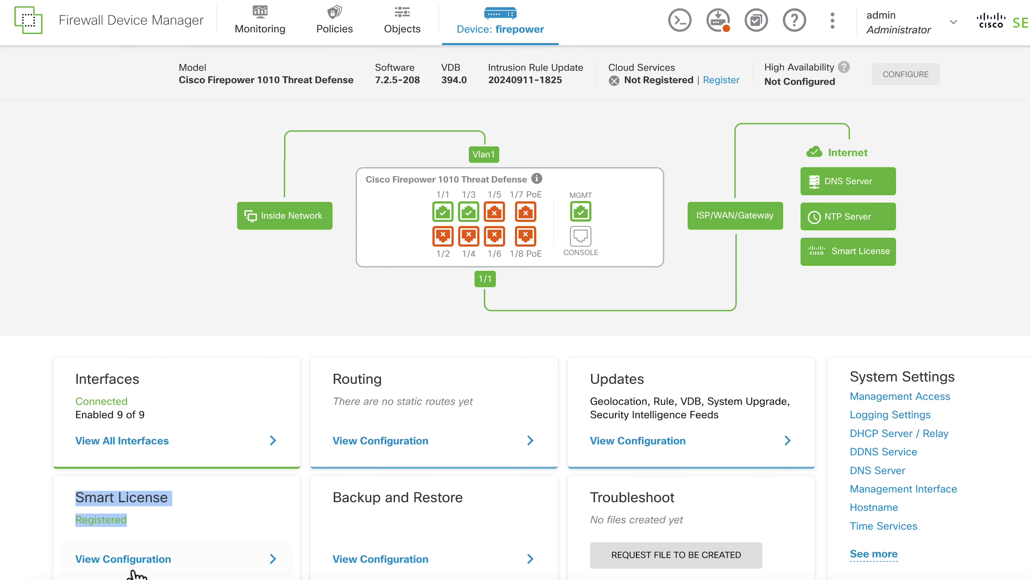
left_click(132, 560)
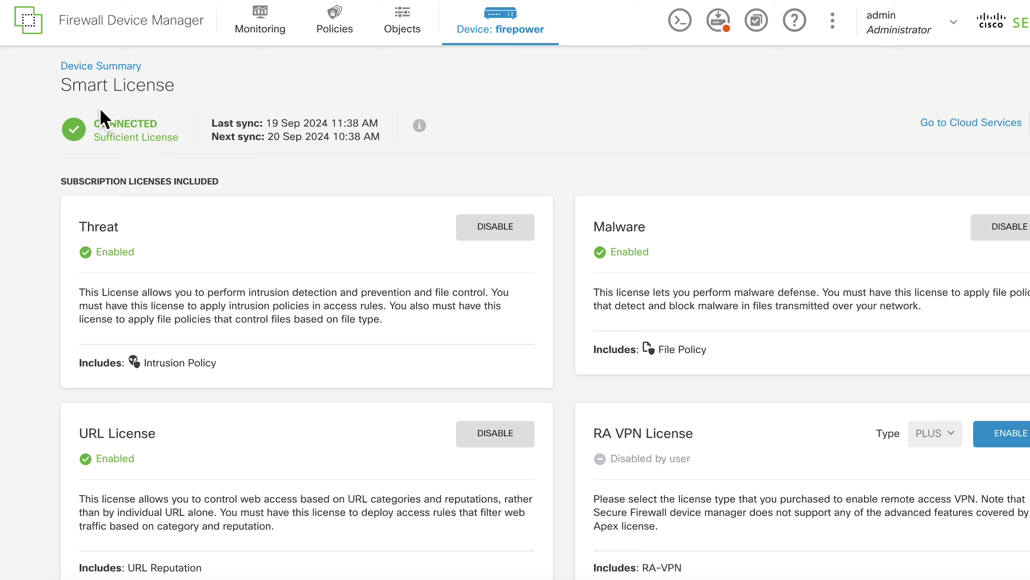
left_click_drag(93, 126, 386, 124)
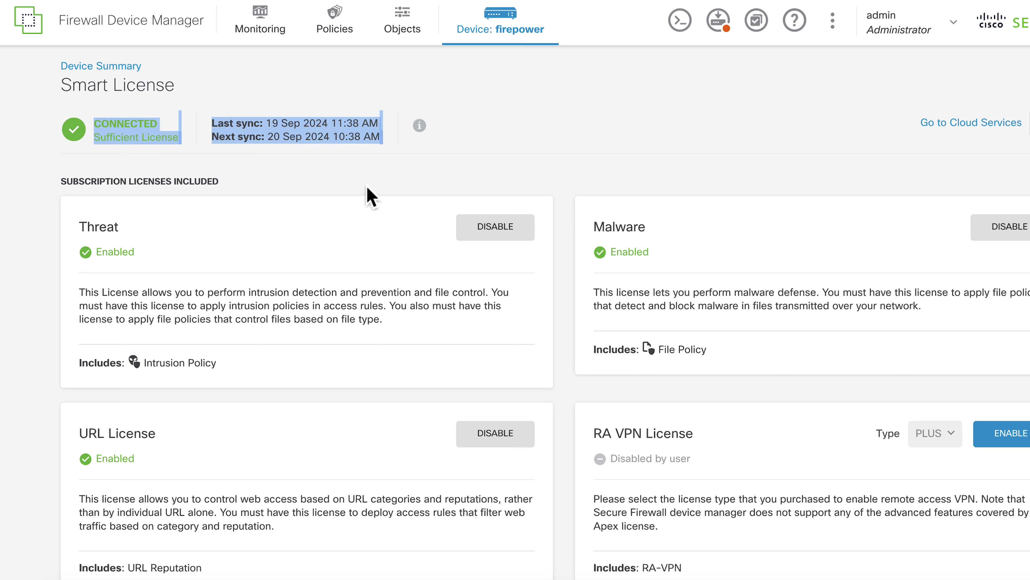
left_click(273, 156)
left_click_drag(280, 137, 326, 140)
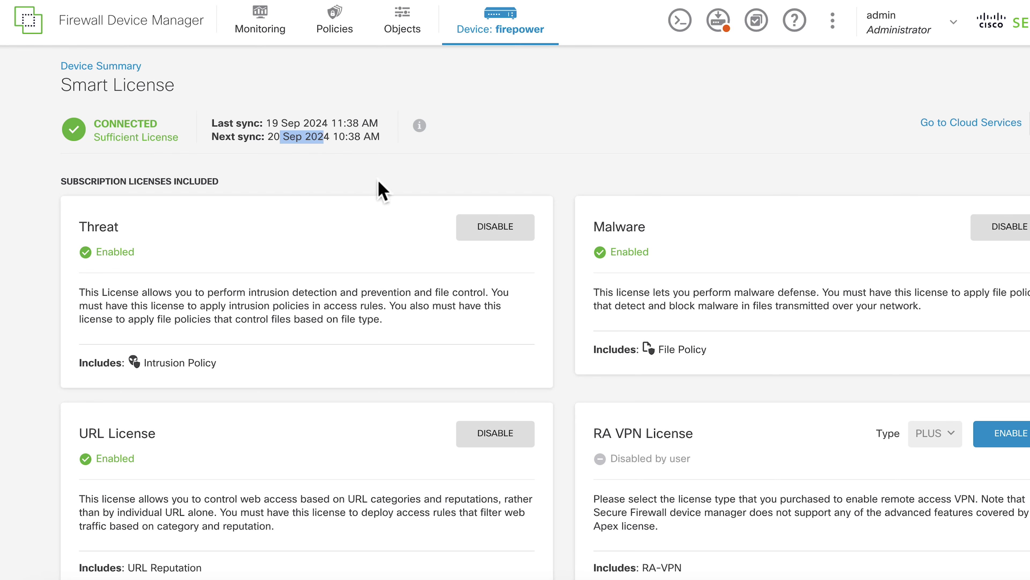
Review the firewall's subscription licenses and the license usage of the demo virtual account in Smart Software Licensing.
scroll(357, 201, "down", 5)
scroll(357, 201, "up", 5)
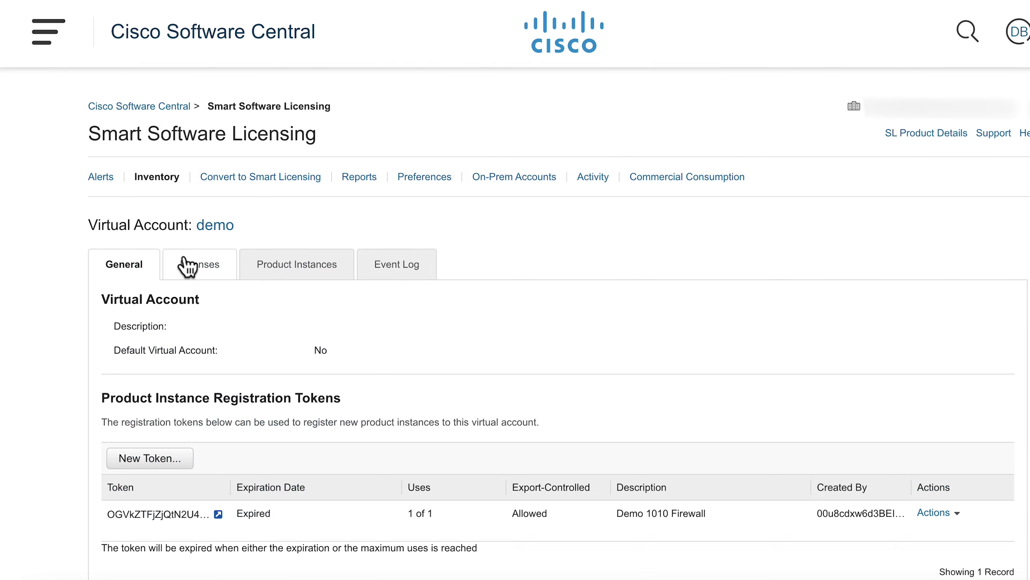
left_click(183, 263)
scroll(406, 305, "down", 3)
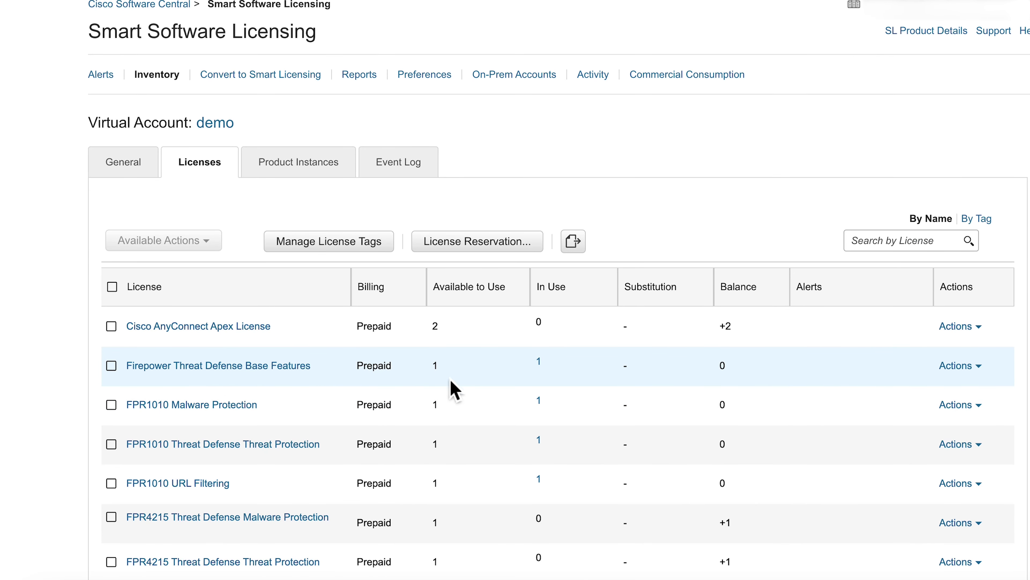
scroll(482, 446, "up", 3)
scroll(546, 466, "down", 2)
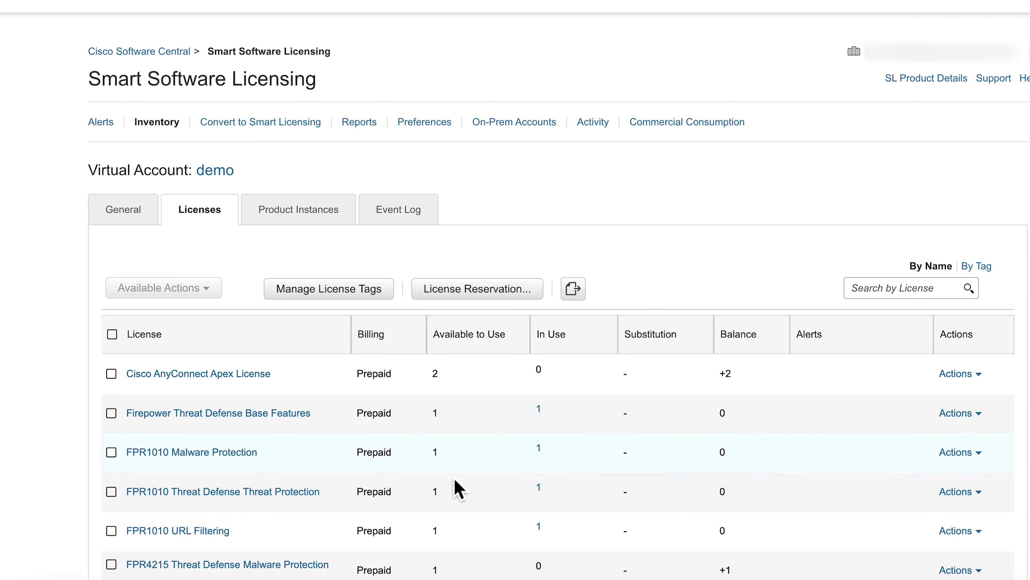
scroll(243, 504, "down", 1)
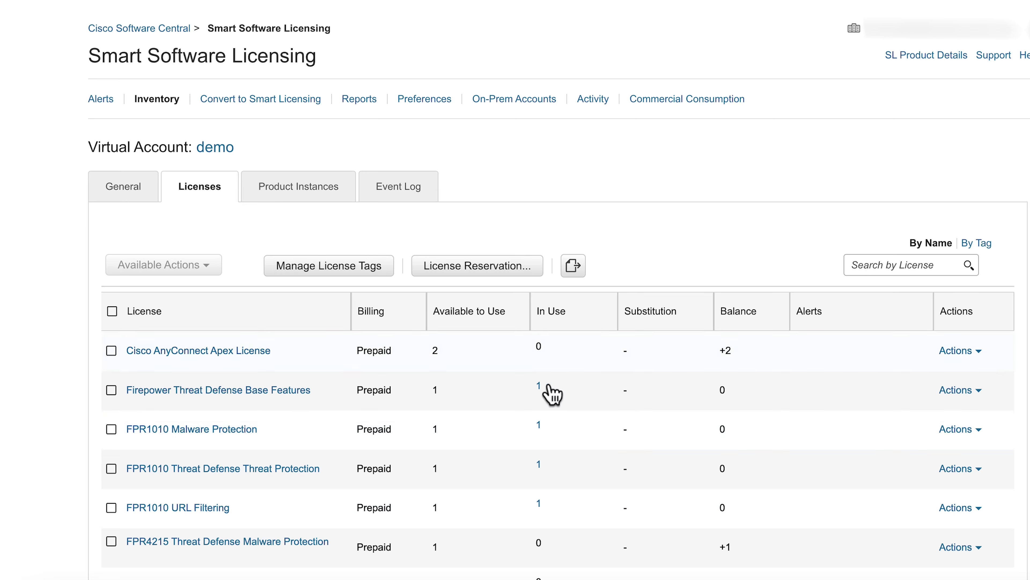
Examine the RA VPN License entry in the firewall's Smart License configuration.
scroll(556, 520, "down", 2)
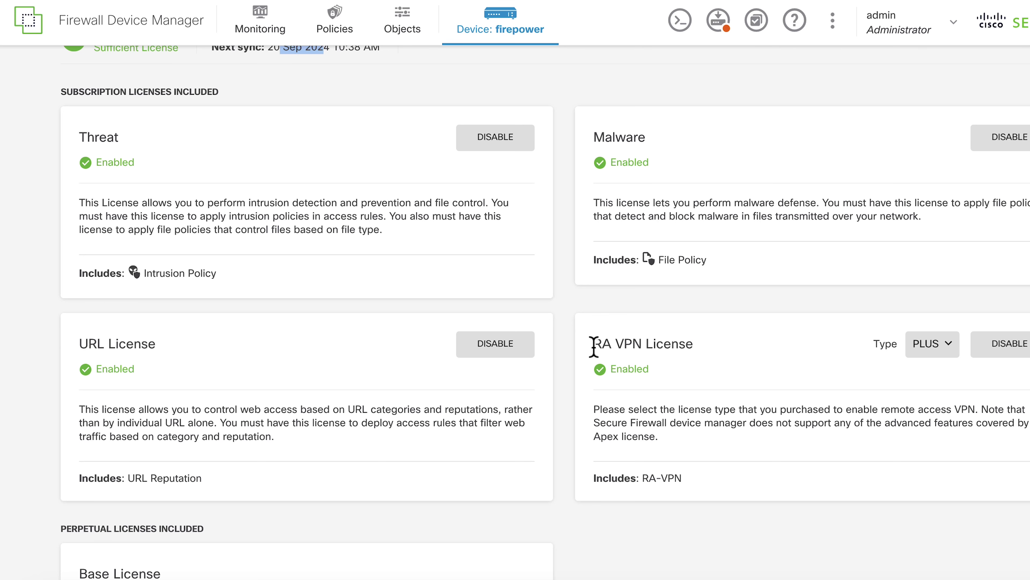
left_click_drag(593, 347, 752, 380)
left_click(669, 403)
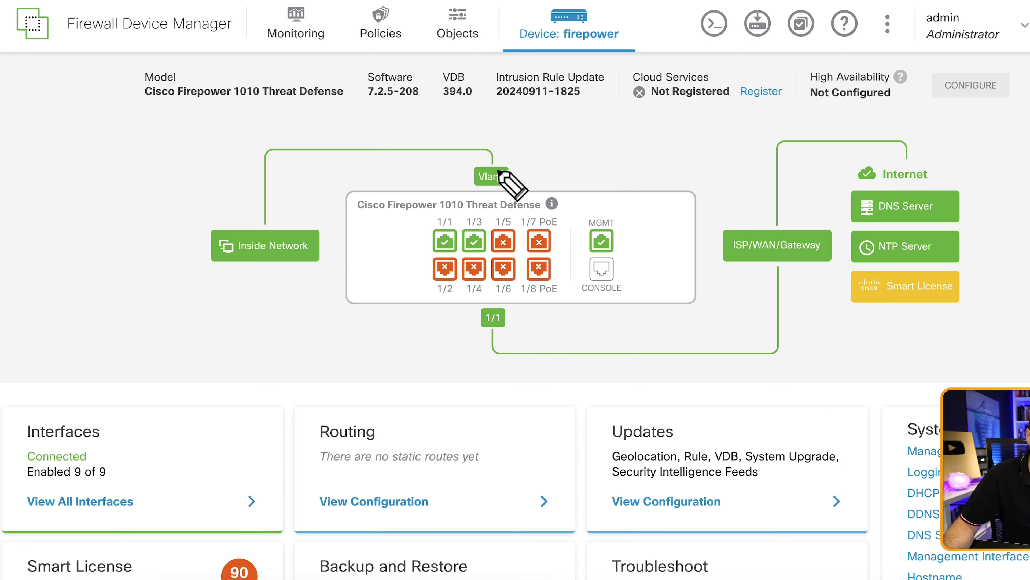
Open the Security Intelligence section of the firewall's security policies and read the feature description, including its Threat license requirement.
left_click_drag(400, 4, 351, 2)
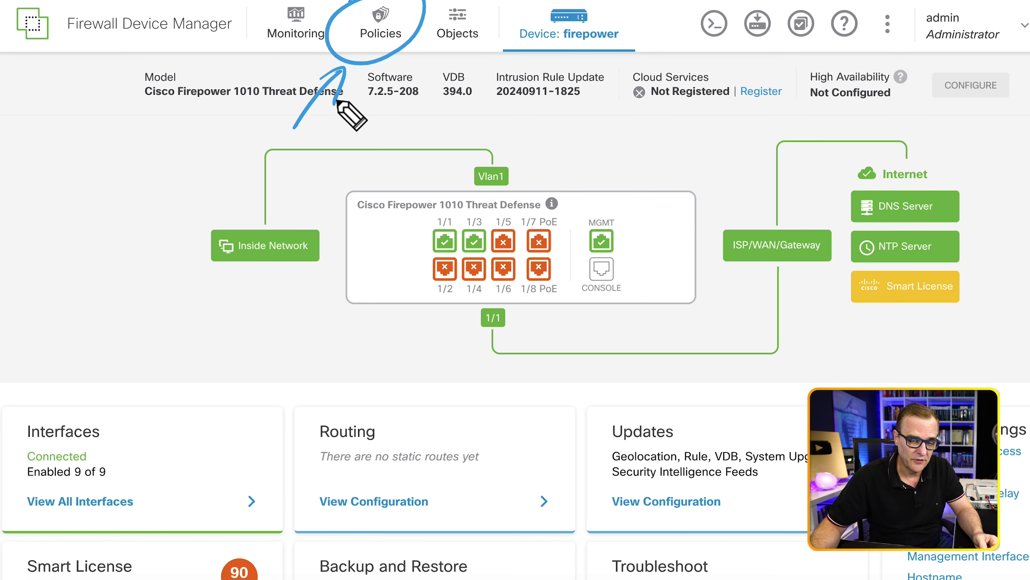
key("Escape")
left_click(380, 22)
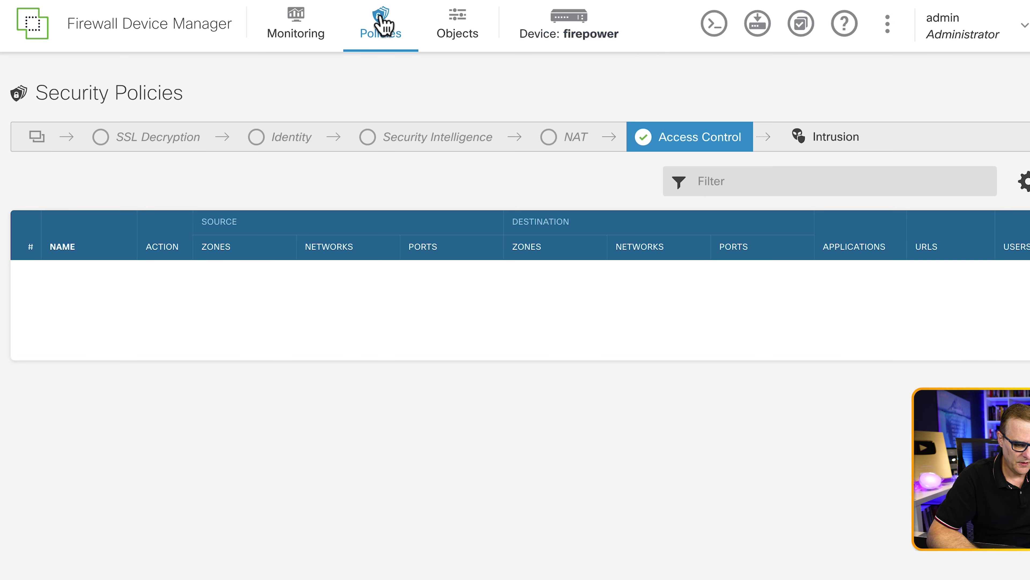
left_click(432, 141)
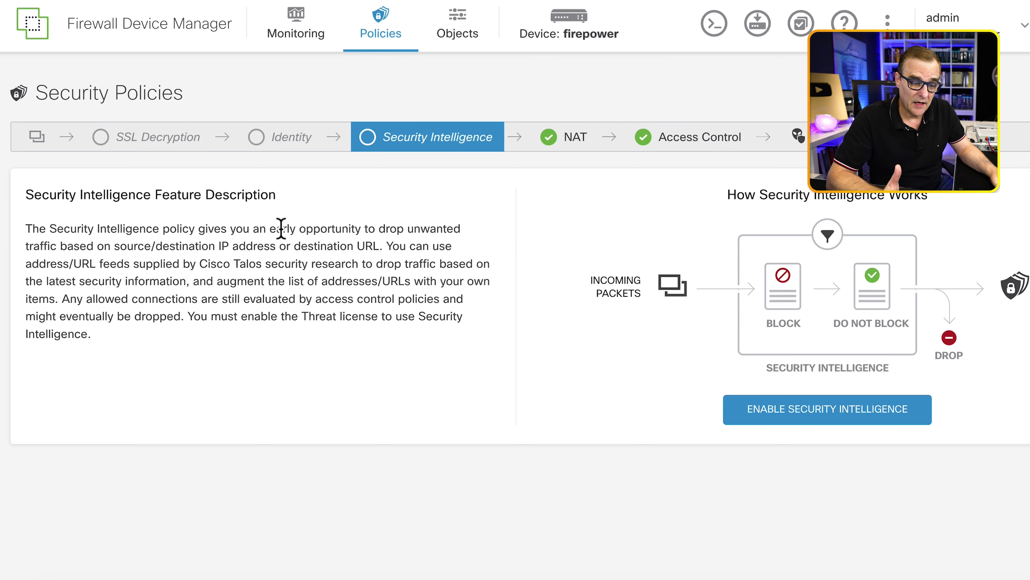
mouse_move(360, 229)
left_mouse_down()
mouse_move(157, 260)
mouse_move(362, 248)
left_mouse_up()
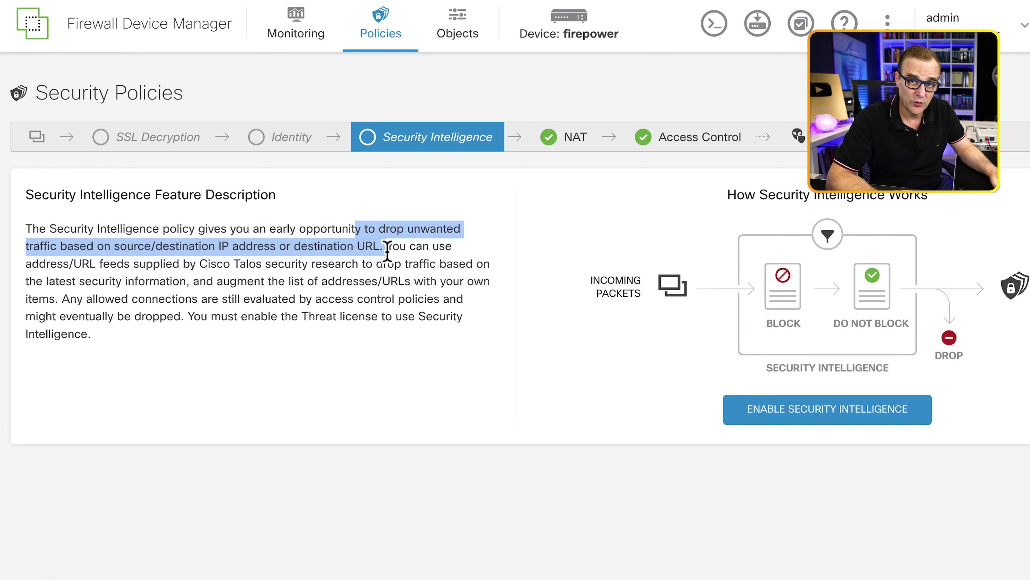
left_click_drag(388, 251, 402, 266)
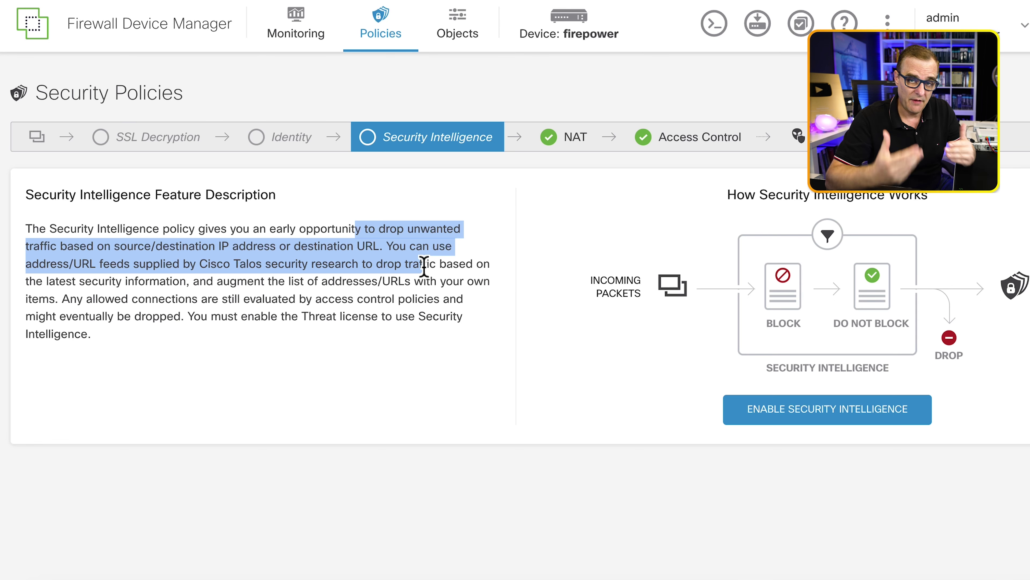
left_click(250, 242)
left_click_drag(329, 264, 504, 292)
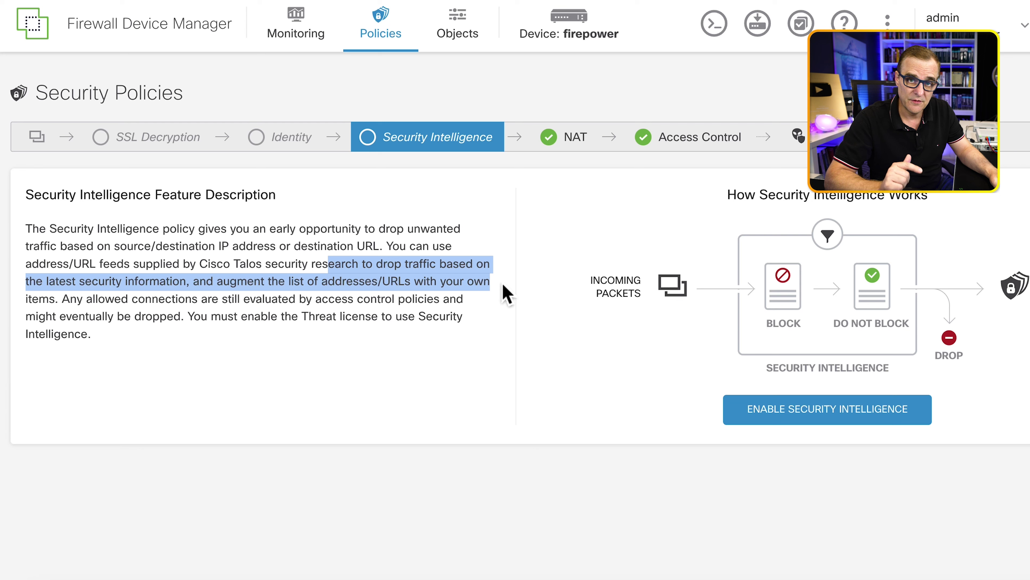
left_click_drag(444, 302, 437, 322)
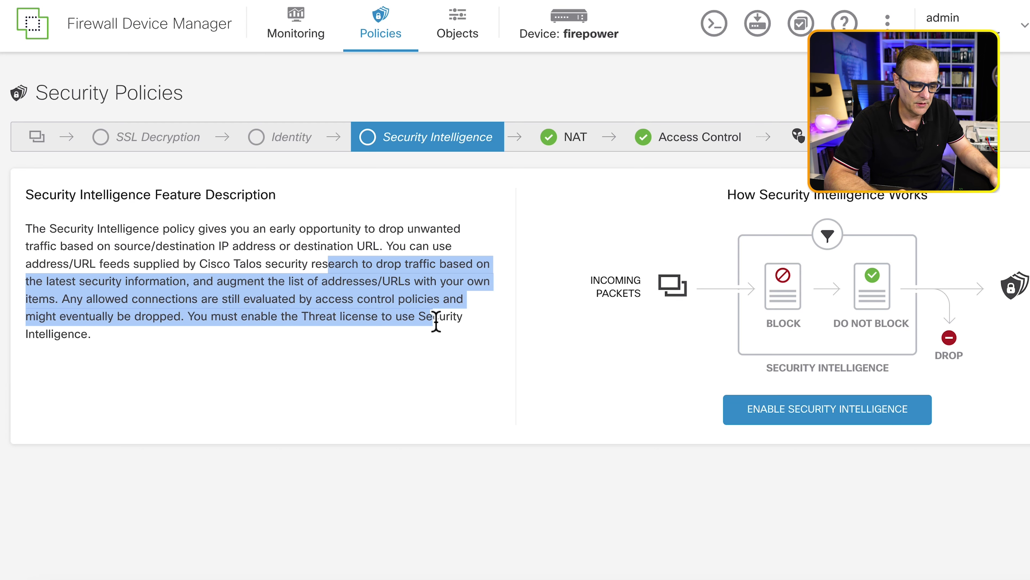
left_click_drag(187, 316, 398, 333)
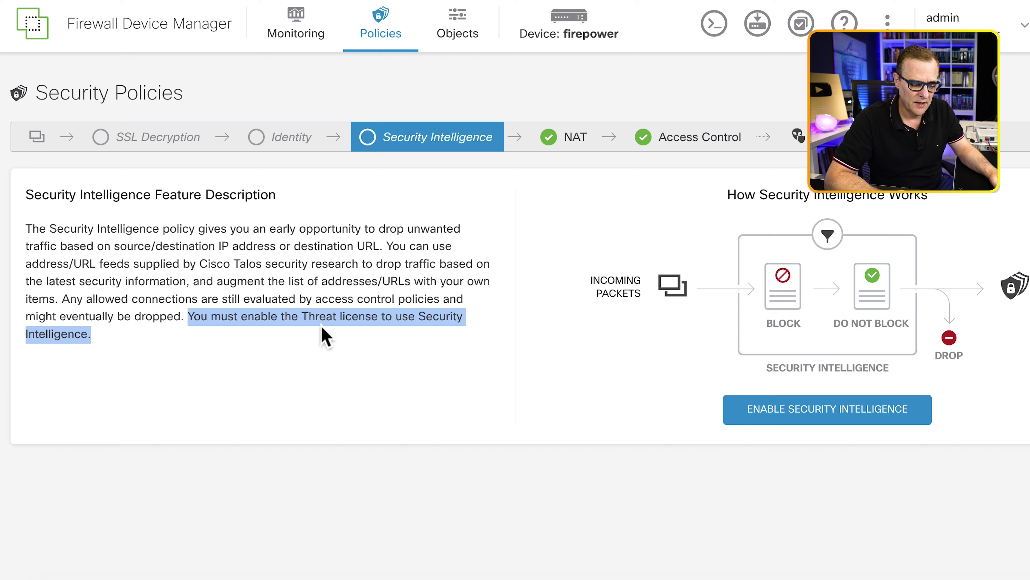
Enable Security Intelligence and open the network feed selection for the Block (Drop) list.
left_click(799, 414)
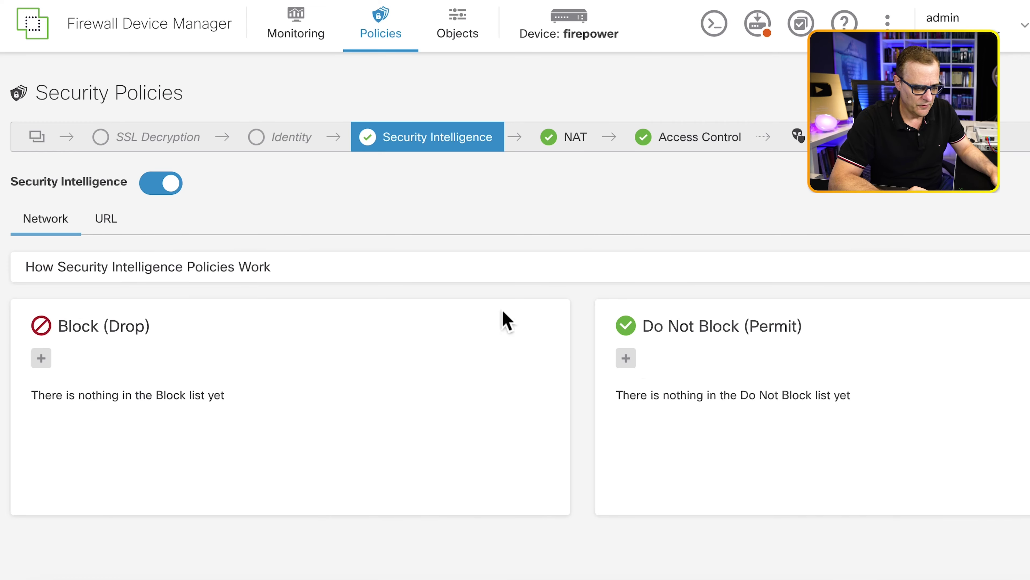
left_click(41, 358)
scroll(175, 362, "down", 1)
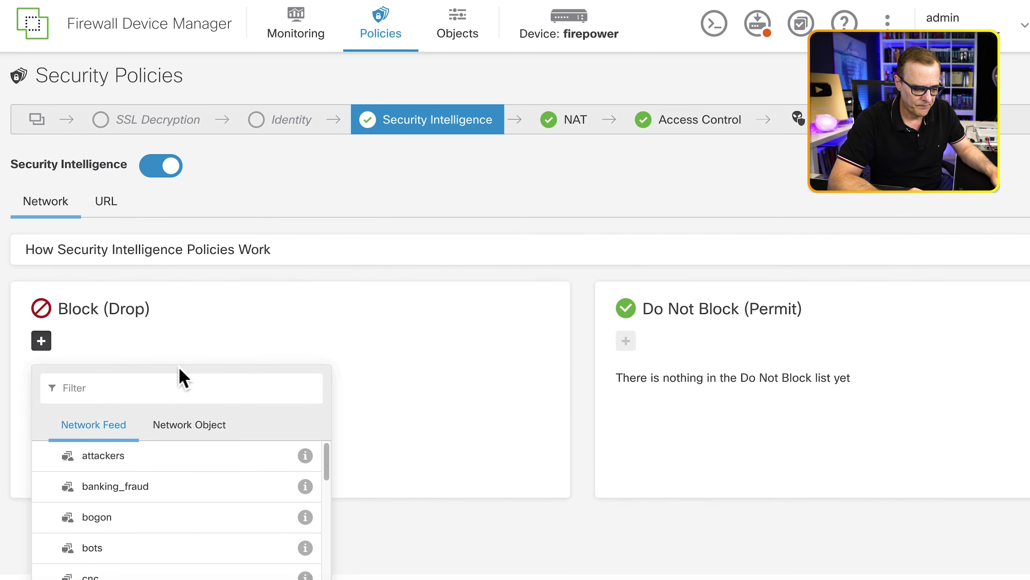
scroll(184, 382, "down", 3)
Read the description of the attackers network feed and select the feed for the Block list.
left_click(305, 396)
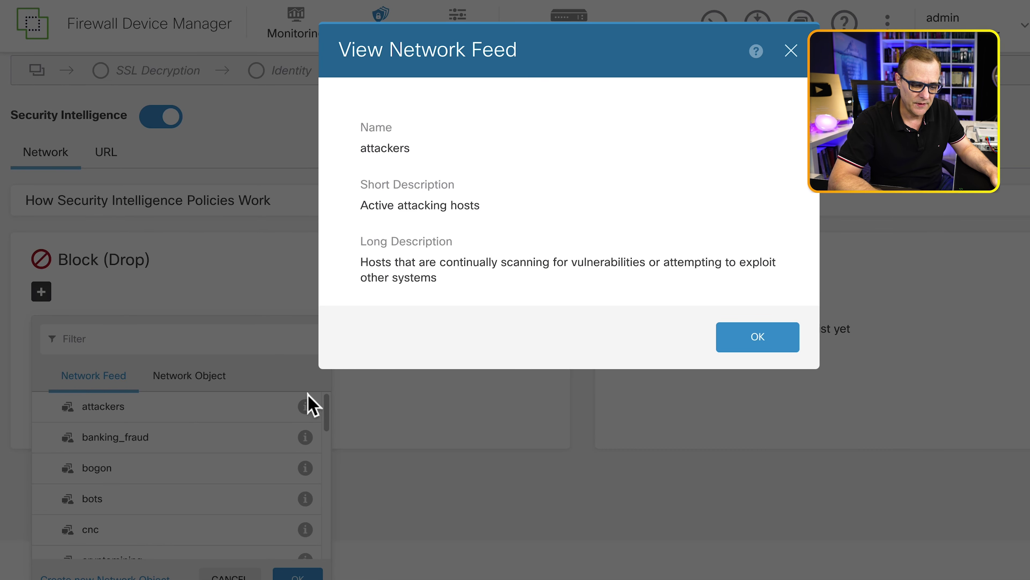
left_click_drag(359, 149, 477, 149)
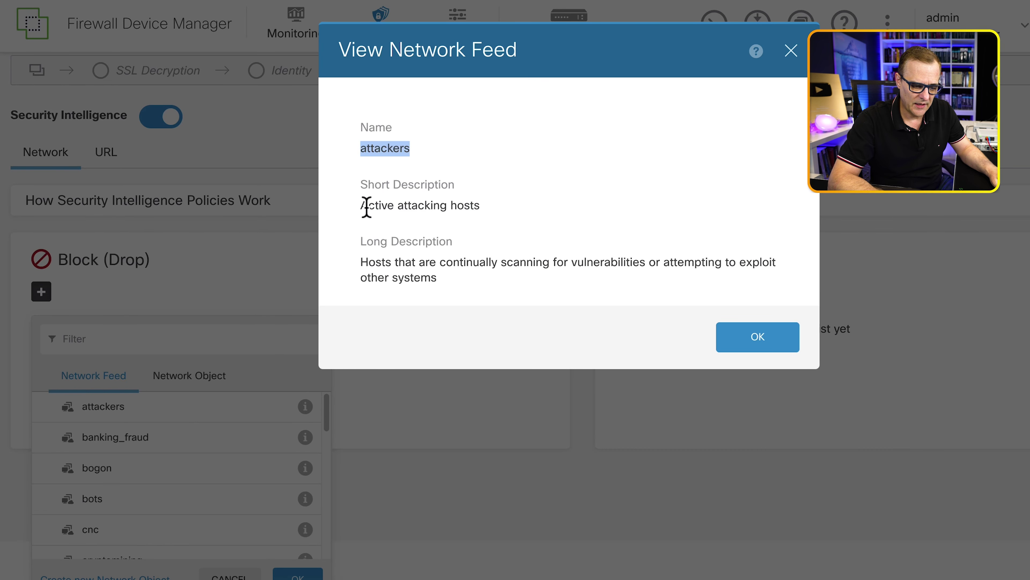
left_click_drag(362, 206, 589, 212)
key("Escape")
left_click(156, 414)
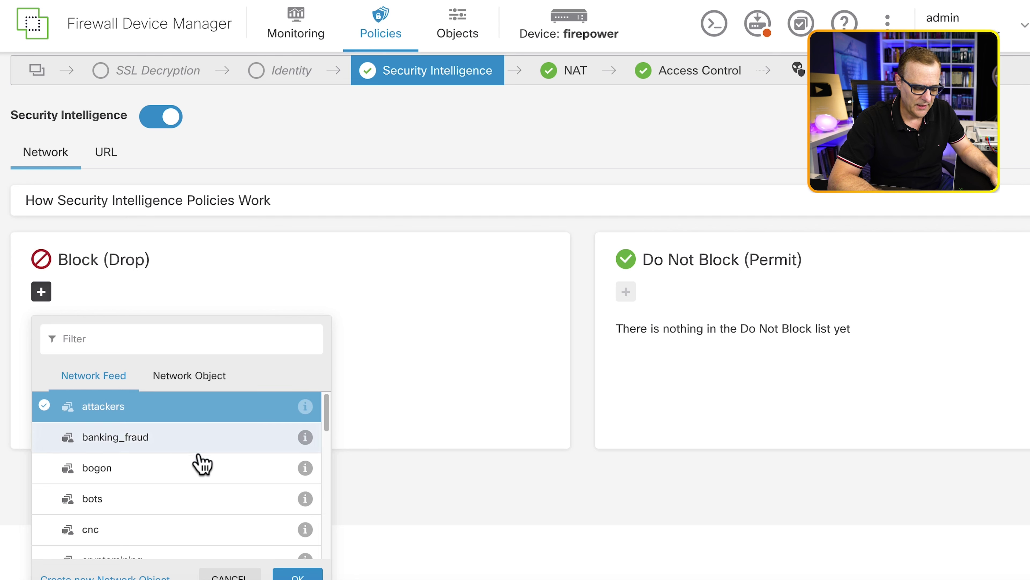
Read the description of the banking_fraud network feed and select the feed for the Block list.
left_click(307, 439)
double_click(365, 263)
left_click_drag(546, 260, 731, 259)
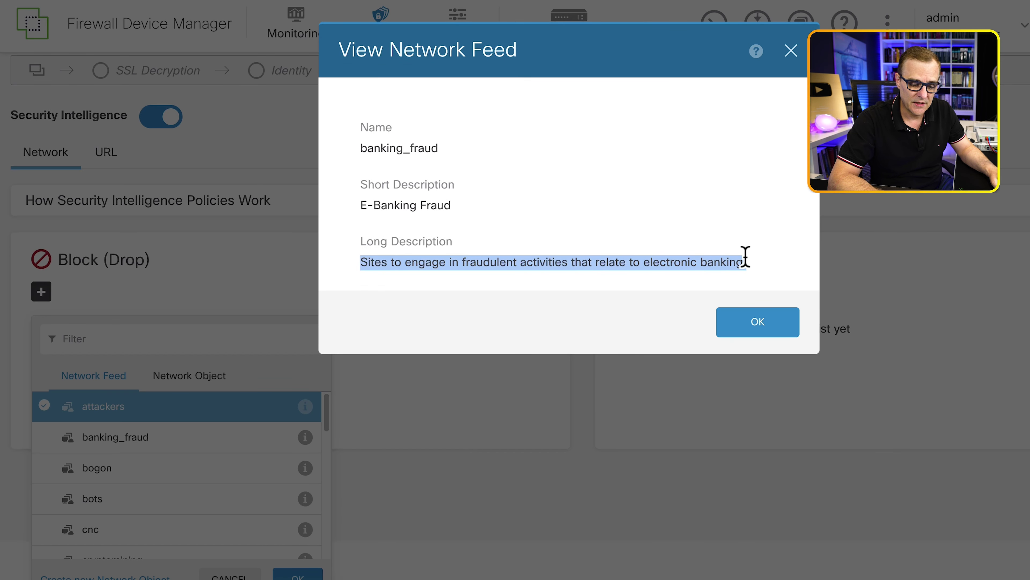
left_click(757, 319)
left_click(112, 446)
Read the description of the bogon network feed and select the feed for the Block list.
left_click(305, 469)
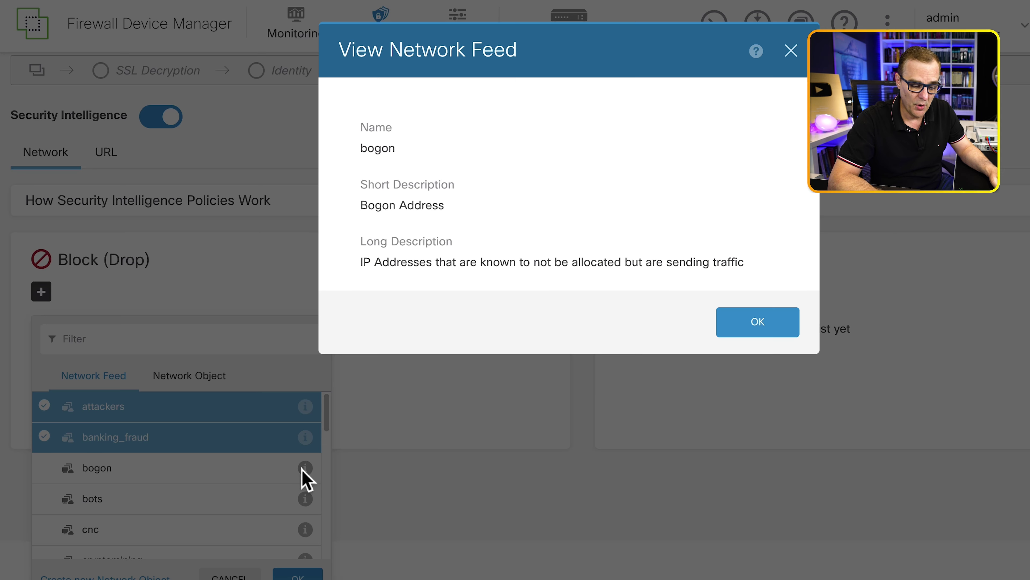
triple_click(559, 256)
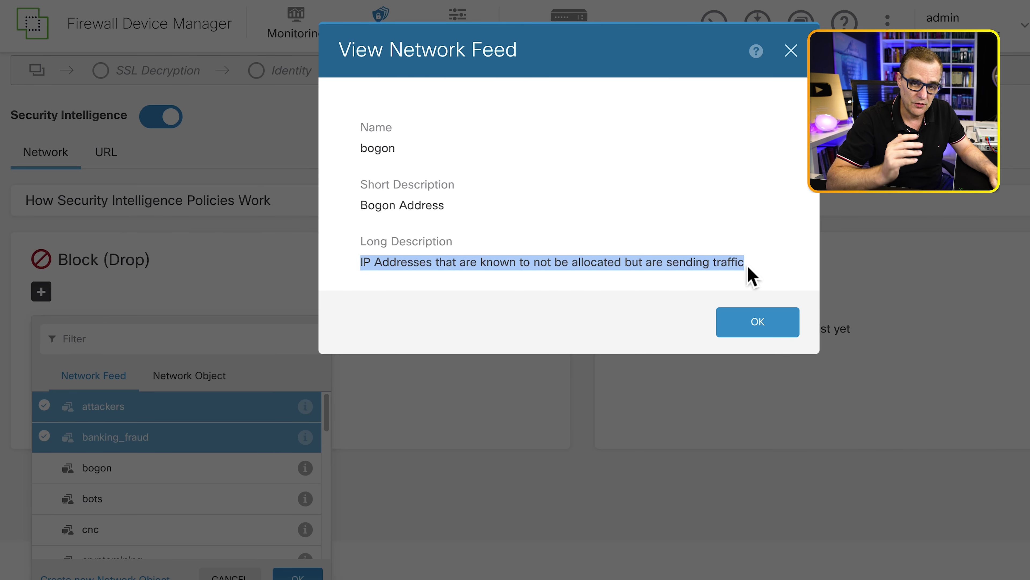
left_click(751, 314)
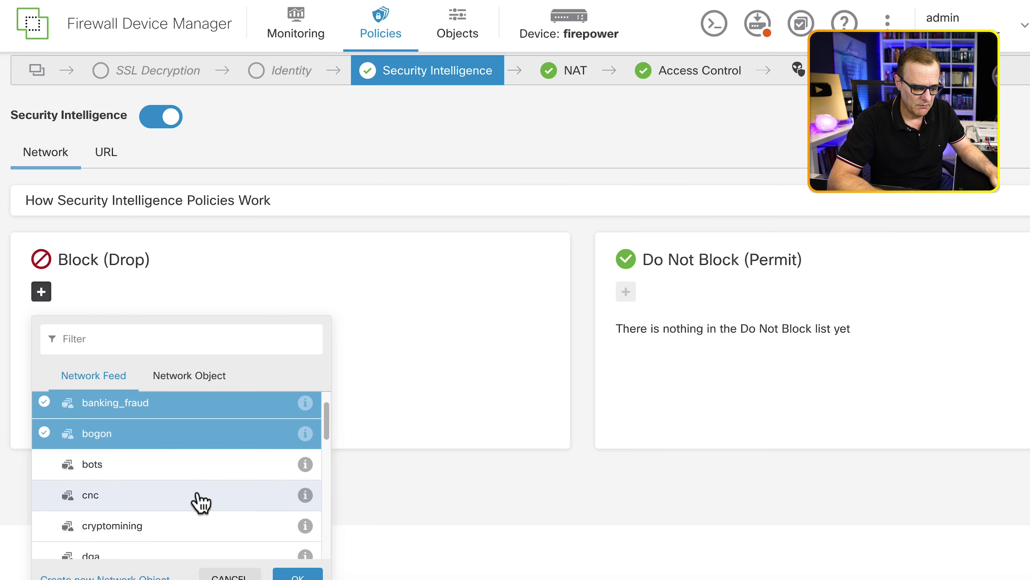
Select the bots, cnc, cryptomining, dga and exploitkit network feeds for the Block list.
left_click(187, 474)
left_click(191, 497)
left_click(194, 526)
scroll(199, 524, "down", 4)
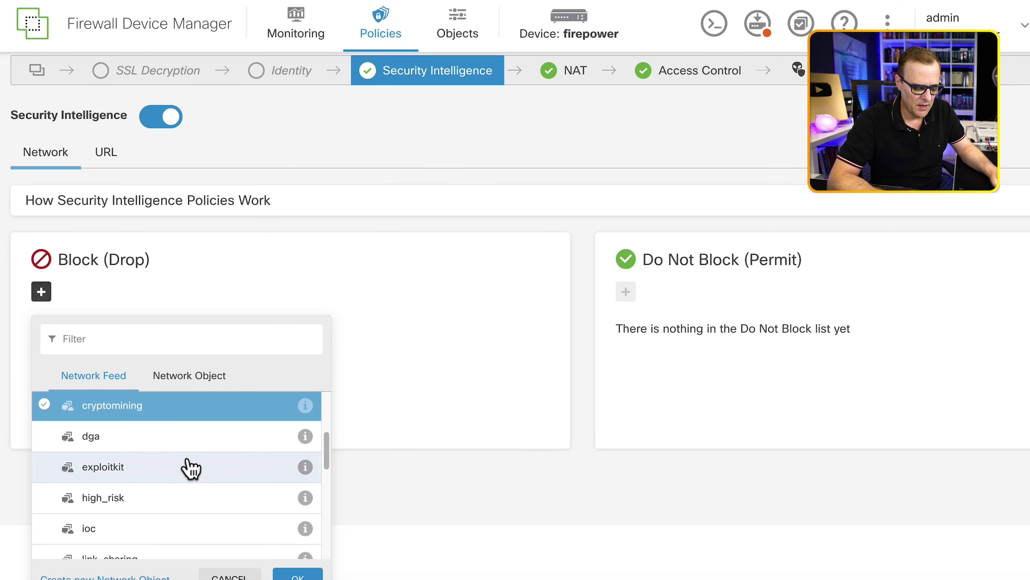
left_click(189, 446)
left_click(197, 468)
Read the description of the high_risk network feed and select the feed for the Block list.
left_click(188, 497)
scroll(281, 490, "down", 1)
left_click(305, 474)
left_click_drag(360, 262, 590, 286)
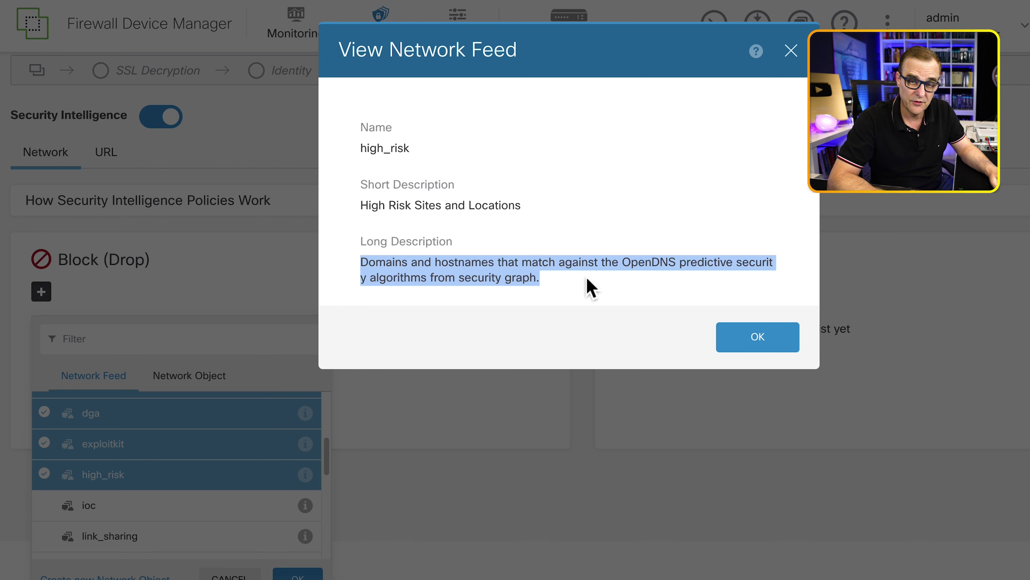
left_click(590, 288)
left_click(759, 338)
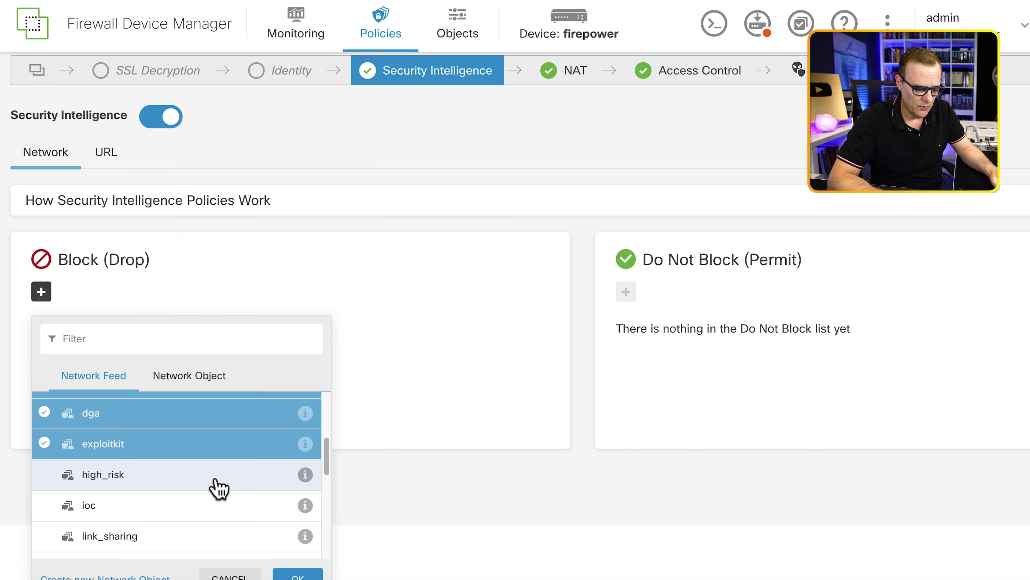
scroll(203, 503, "down", 1)
left_click(199, 483)
Select the ioc, link_sharing and malicious network feeds for the Block list.
left_click(197, 504)
scroll(203, 512, "down", 1)
left_click(194, 510)
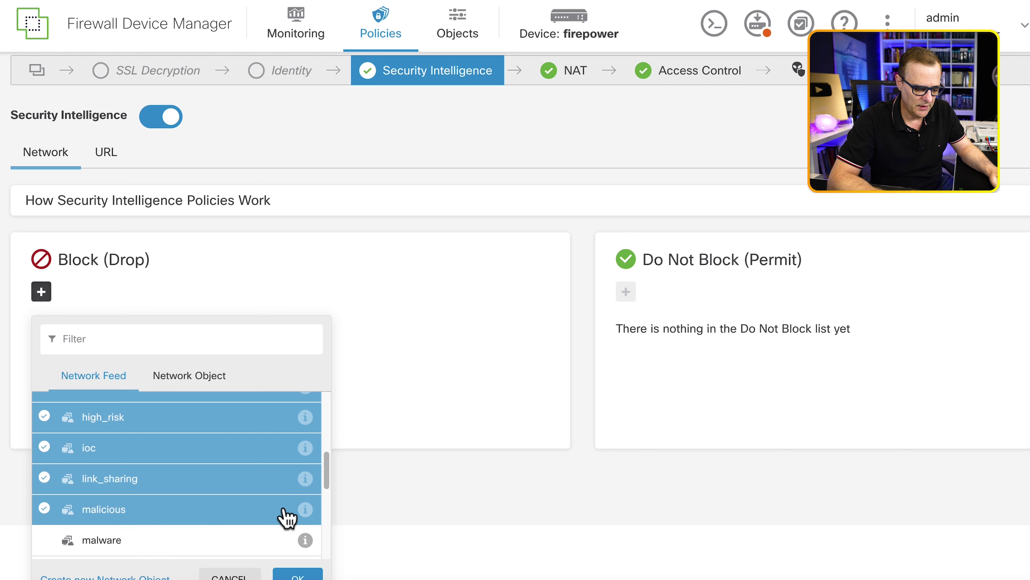
Read the description of the malware network feed and select the feed for the Block list.
left_click(305, 540)
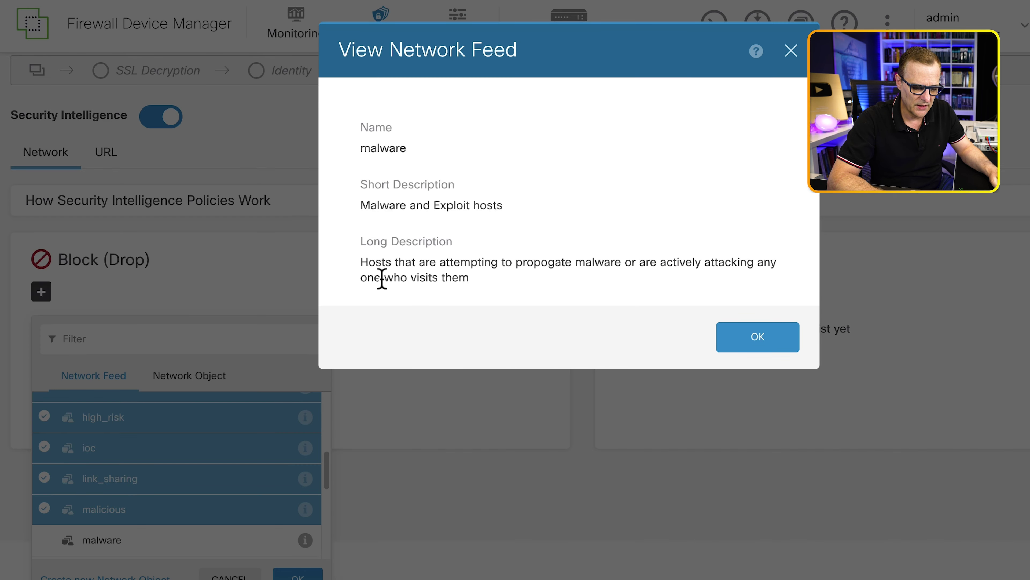
left_click_drag(361, 262, 515, 285)
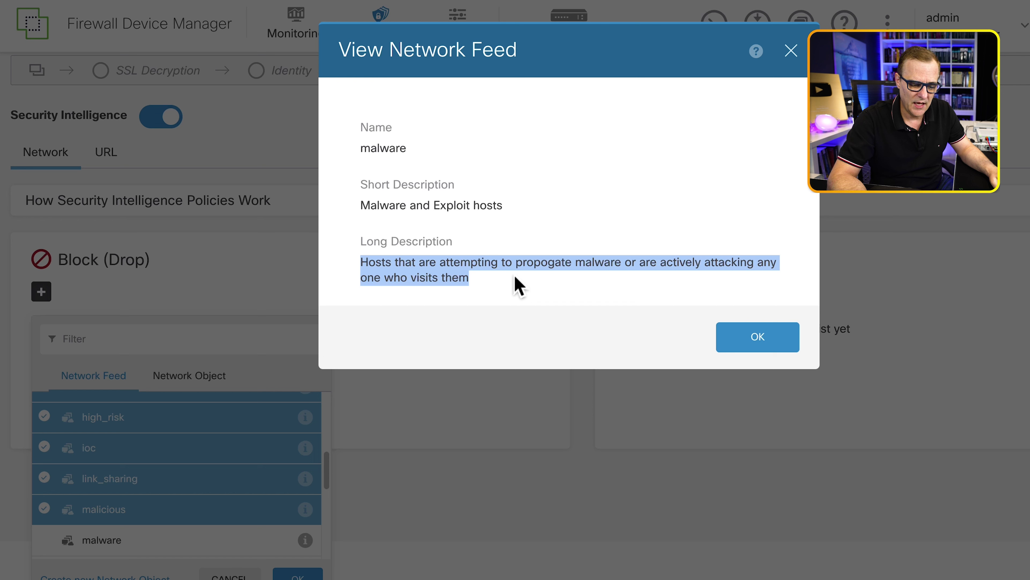
key("Escape")
left_click(156, 443)
Select the feeds following malware through phishing, including open_proxy and open_relay, and read the phishing feed's description.
left_click(160, 473)
left_click(160, 497)
scroll(163, 528, "down", 1)
left_click(251, 514)
scroll(239, 487, "down", 2)
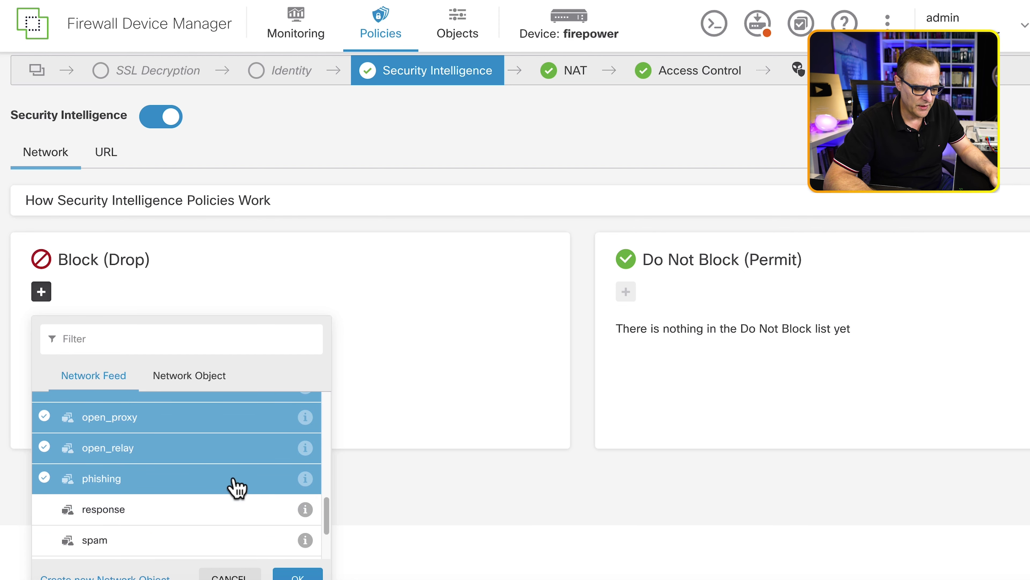
left_click(305, 478)
left_click_drag(364, 258, 649, 288)
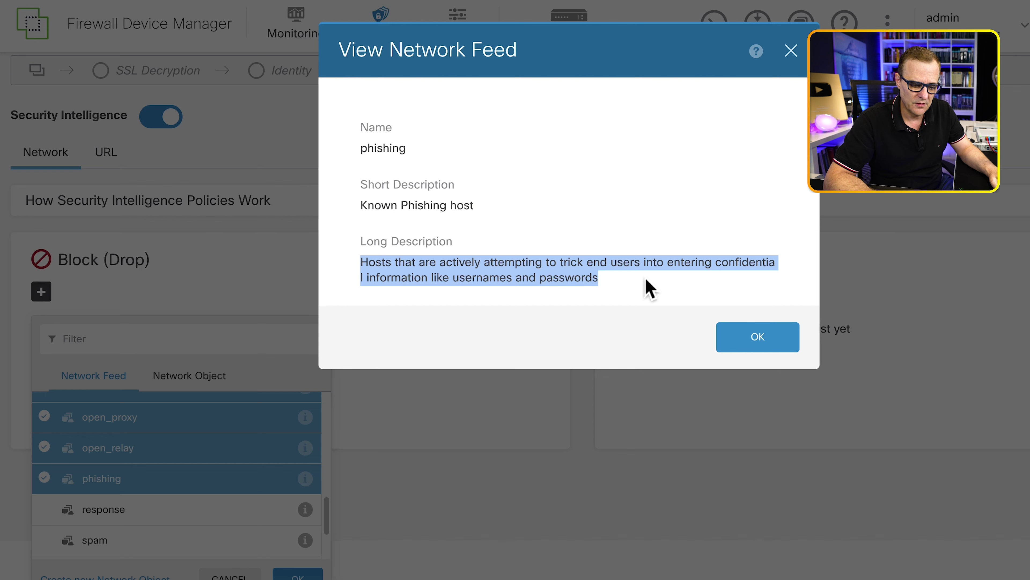
left_click(741, 344)
Select the response, spam, spyware and suspicious network feeds for the Block list.
left_click(161, 507)
scroll(159, 504, "down", 1)
left_click(163, 511)
scroll(179, 528, "down", 1)
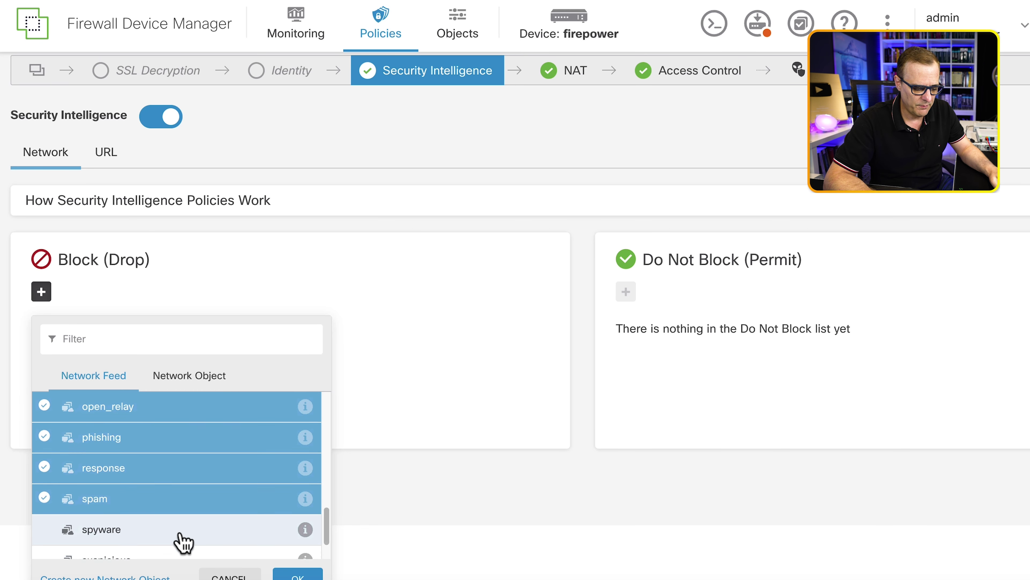
left_click(182, 514)
left_click(183, 533)
Select the tor_exit_node feed, checking its description, and add all selected network feeds to the Block list.
scroll(185, 542, "down", 1)
left_click(185, 544)
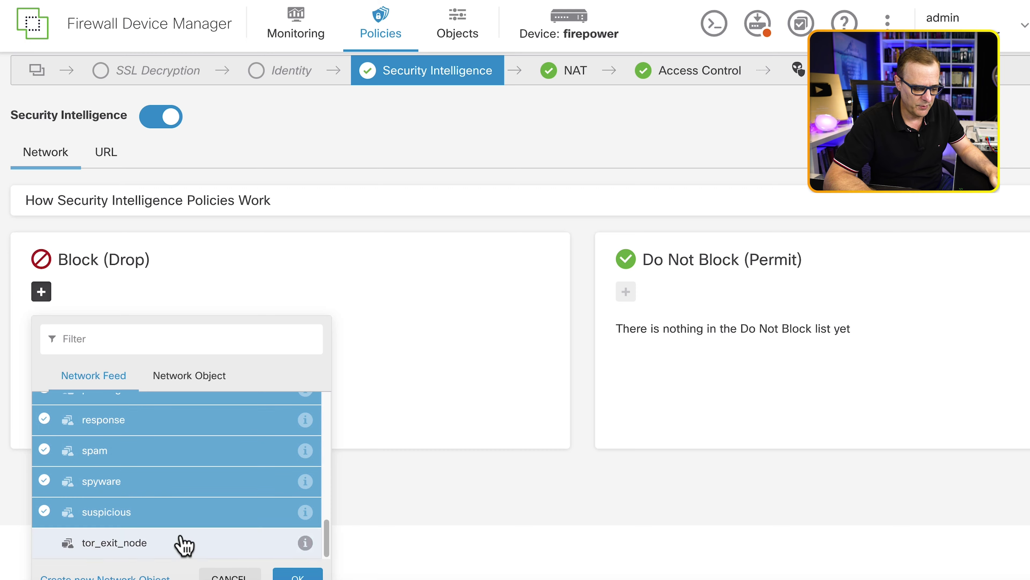
left_click(305, 542)
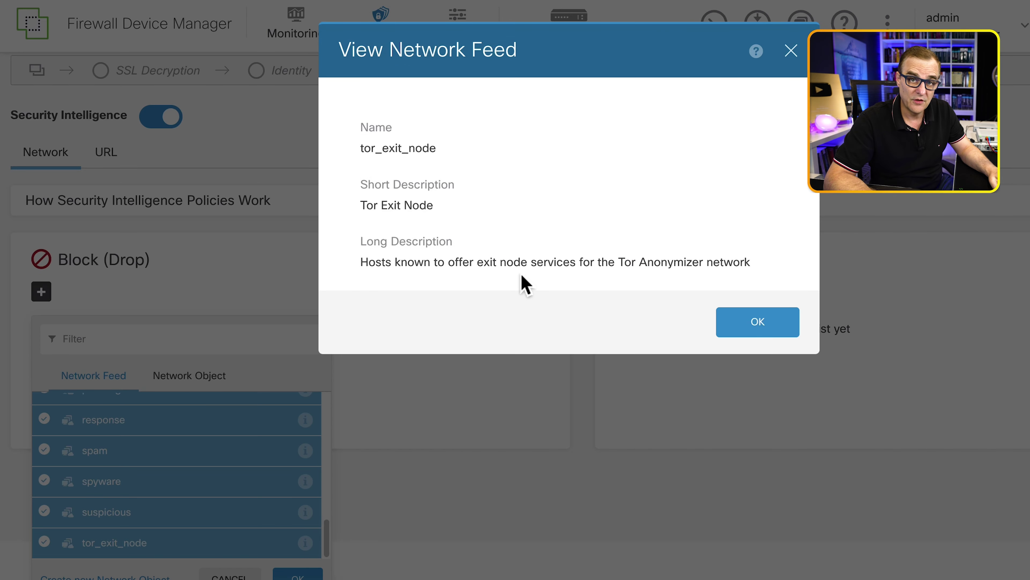
left_click(726, 319)
left_click(298, 575)
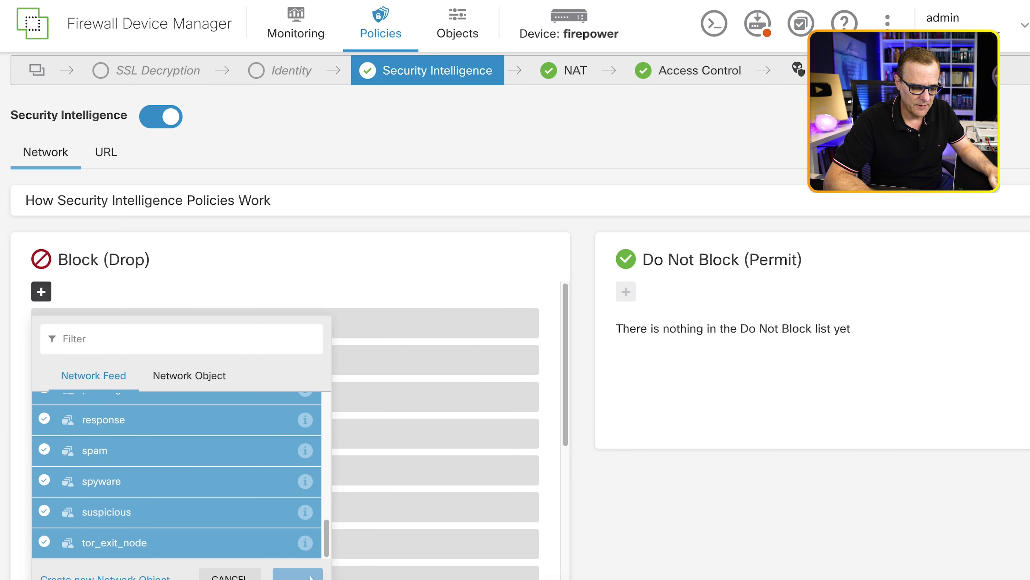
Review the network feeds added to the Security Intelligence Block list.
scroll(610, 431, "down", 1)
scroll(607, 430, "down", 1)
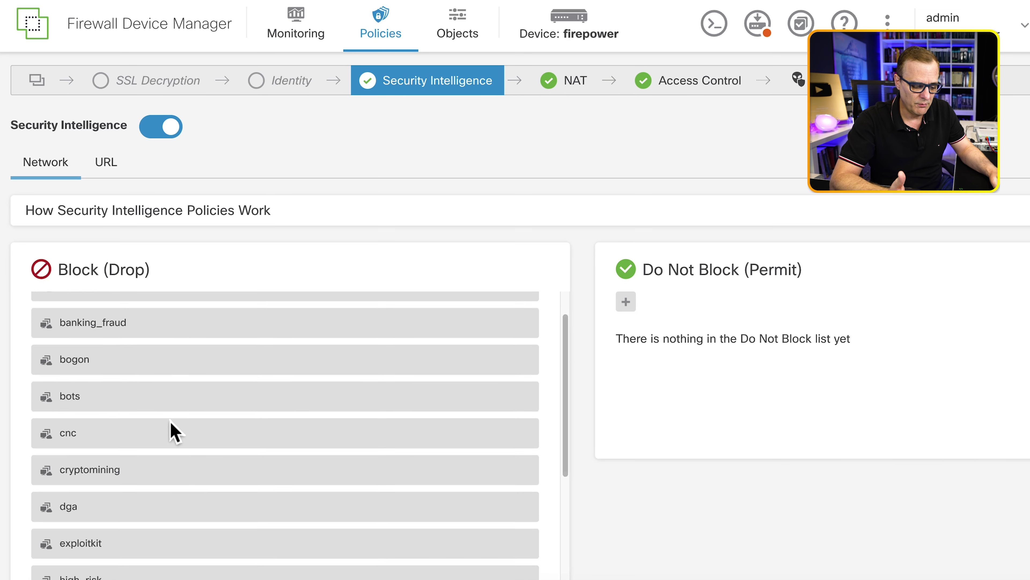
scroll(170, 424, "down", 5)
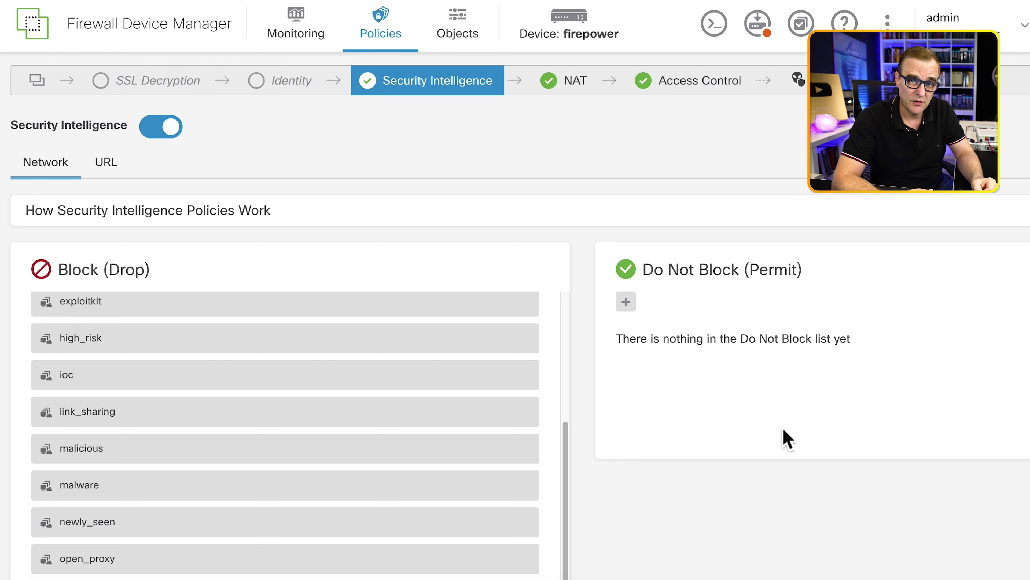
Inspect the InsideOutsideNatRule NAT rule, including its source address options, and close it without changes.
left_click(552, 85)
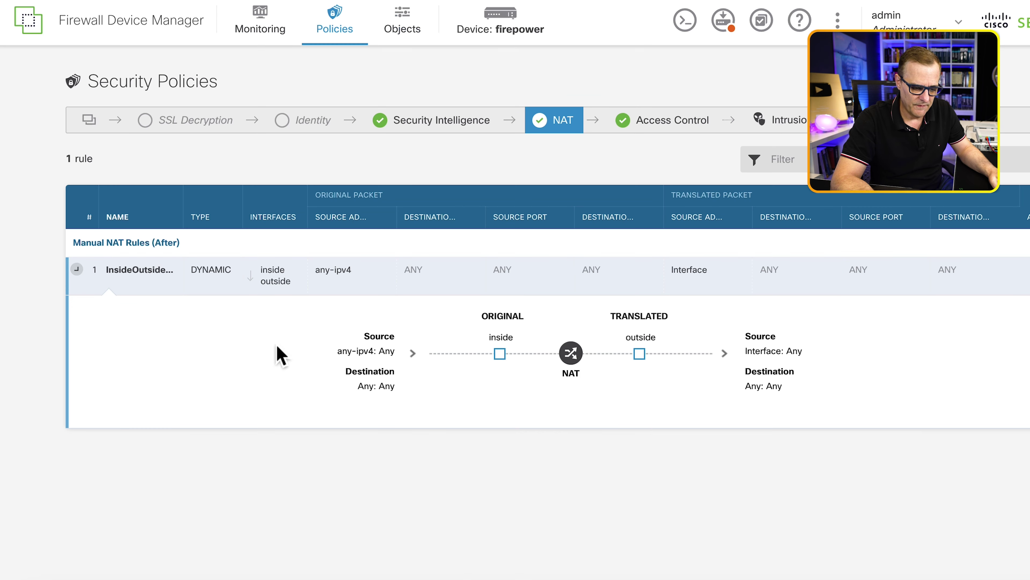
left_click_drag(337, 350, 409, 359)
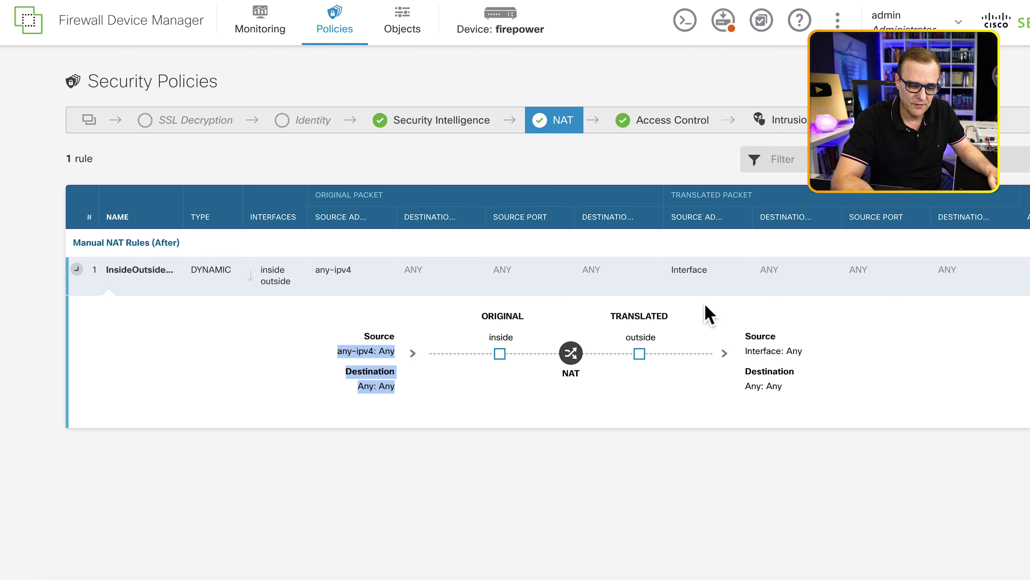
left_click(1029, 285)
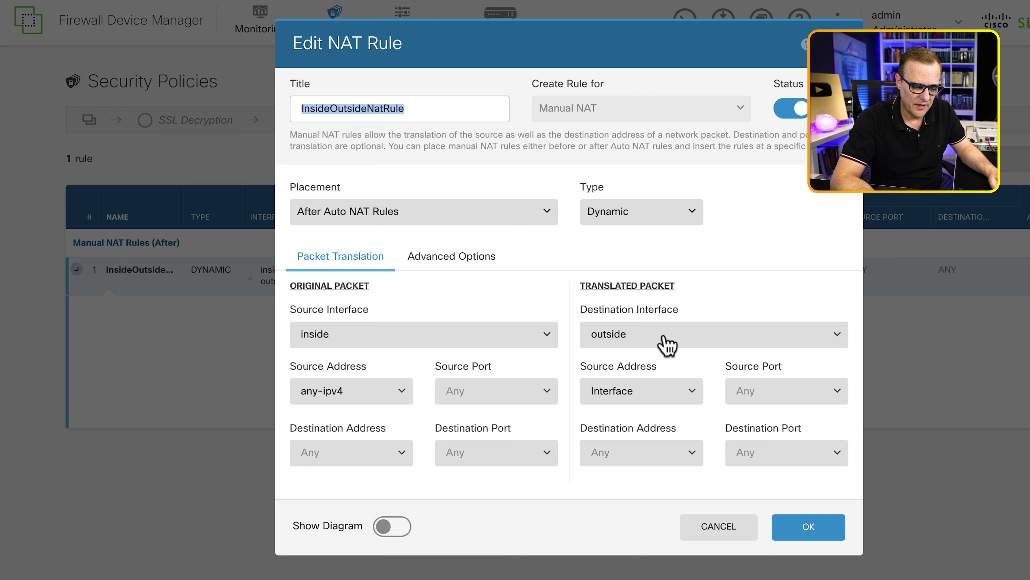
left_click(367, 392)
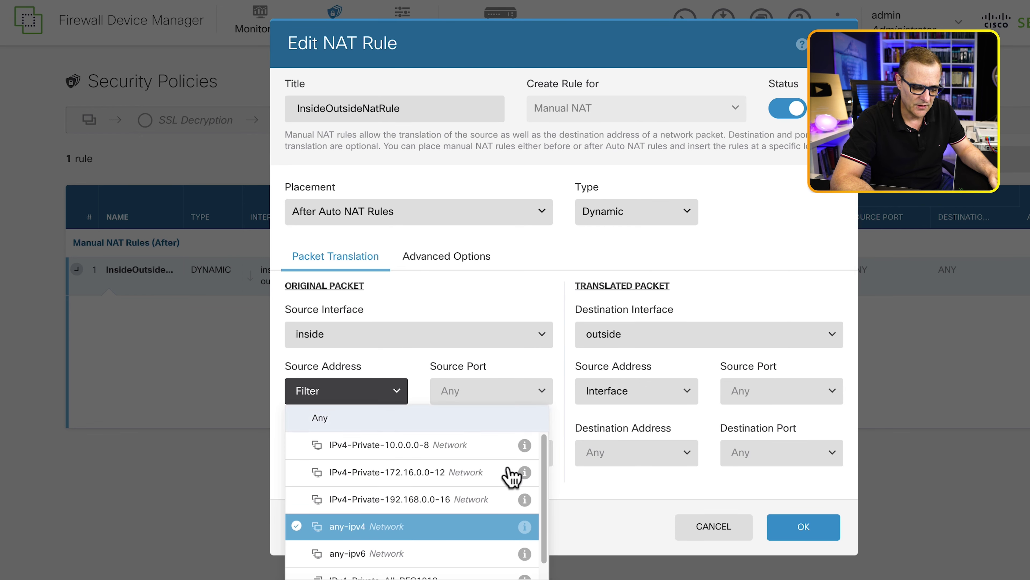
scroll(437, 497, "down", 1)
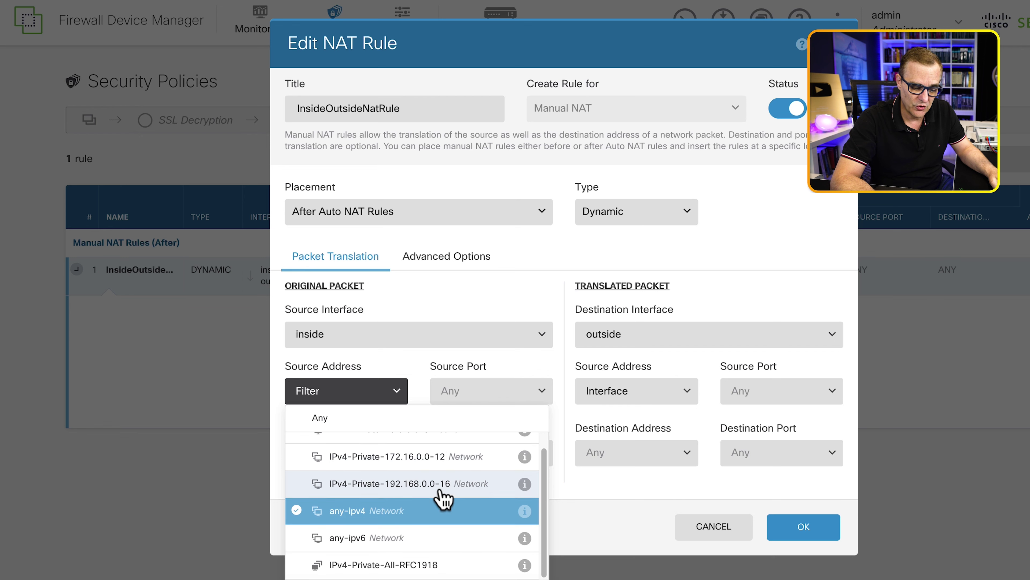
scroll(444, 492, "up", 1)
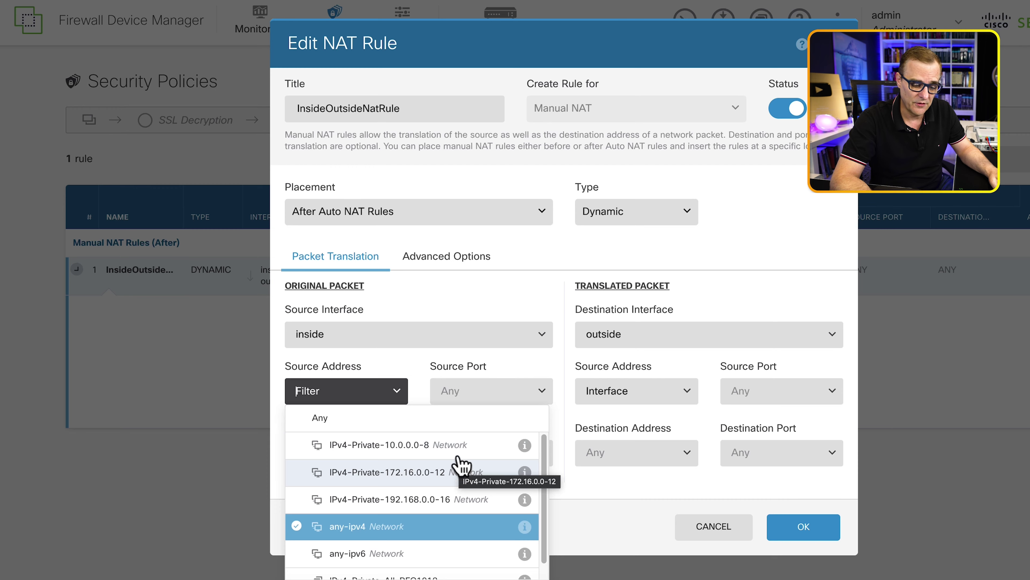
left_click(806, 527)
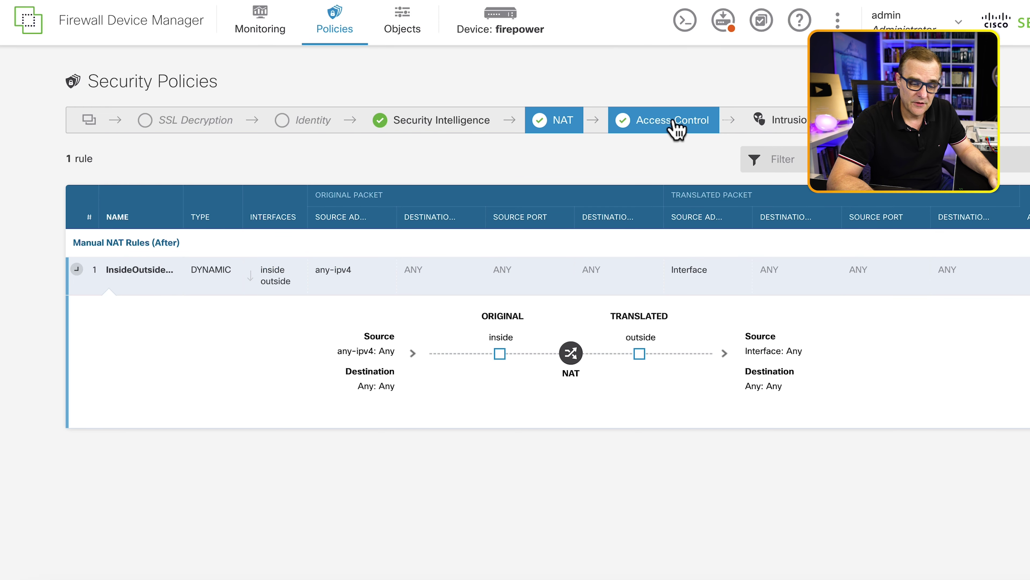
Examine the source and destination zones of Inside_Outside_Rule in the Access Control policy.
left_click(677, 127)
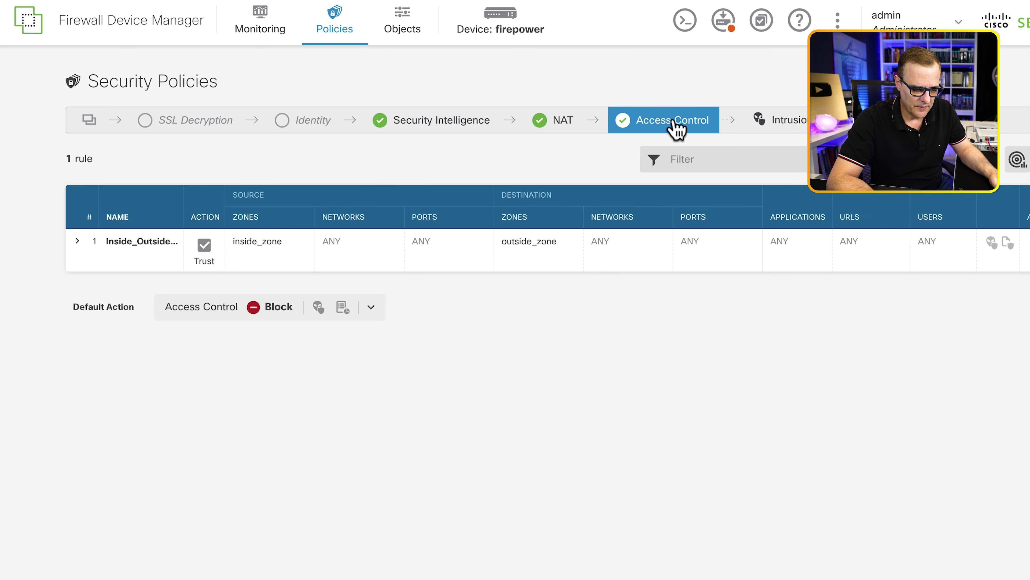
left_click(82, 237)
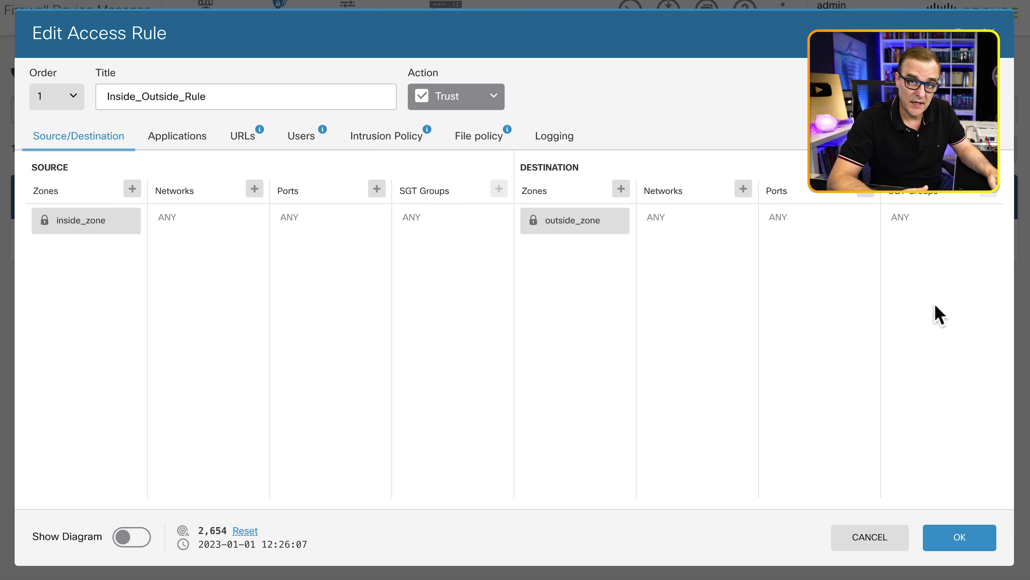
left_click(959, 540)
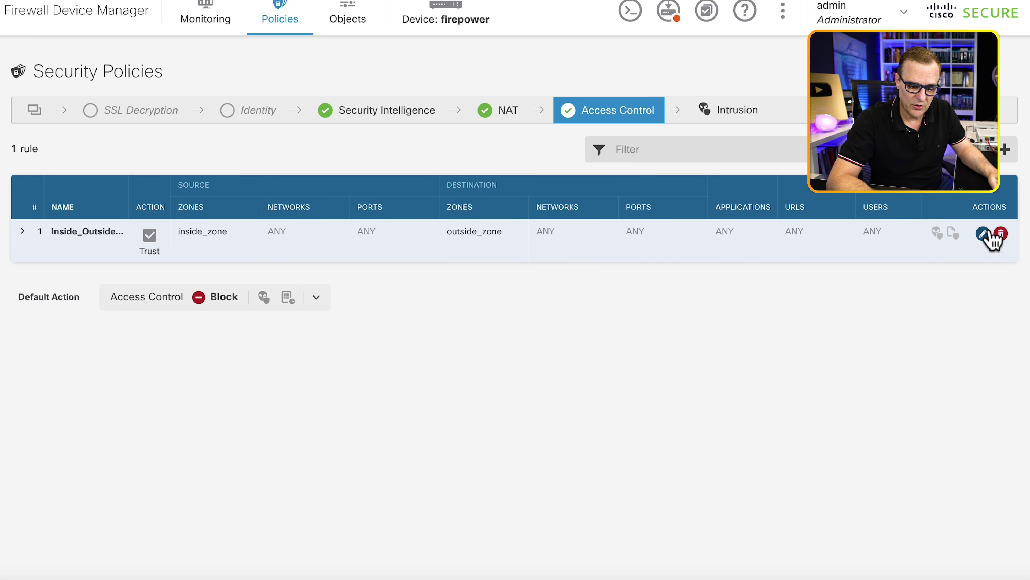
Open Inside_Outside_Rule for editing, show its diagram and check which source zones can be chosen, keeping inside_zone.
left_click(983, 234)
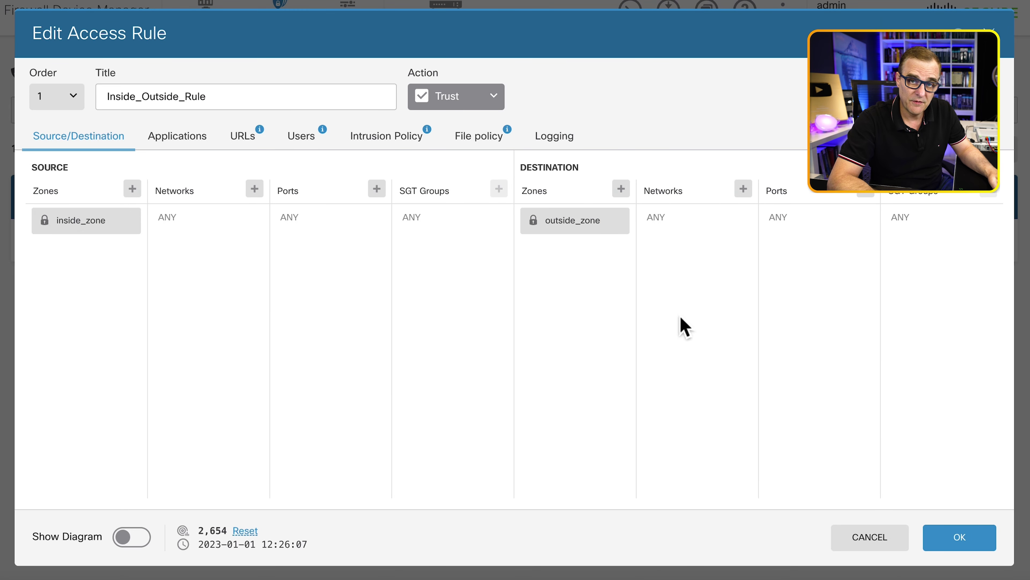
left_click(134, 538)
scroll(215, 505, "down", 4)
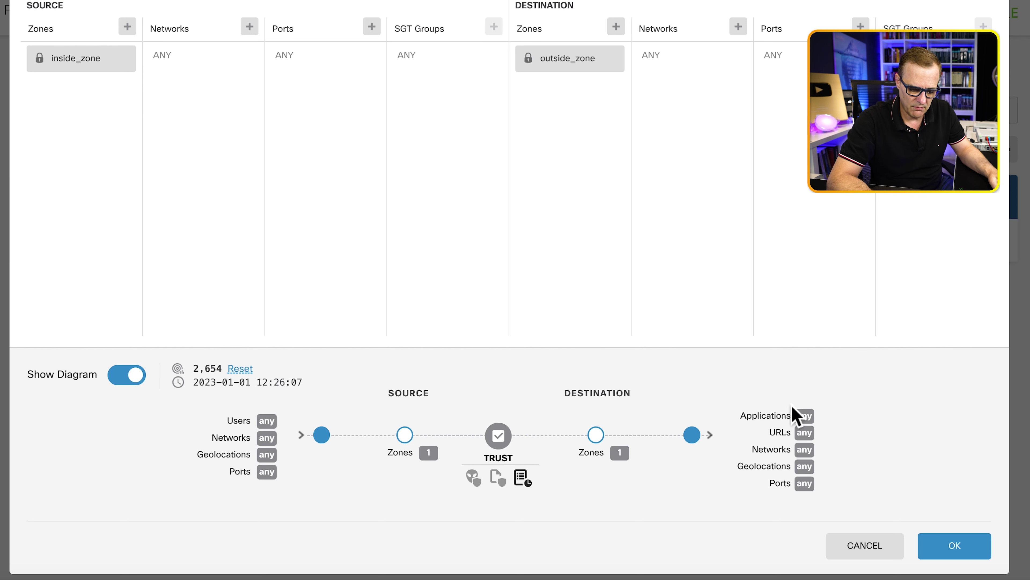
scroll(809, 508, "up", 4)
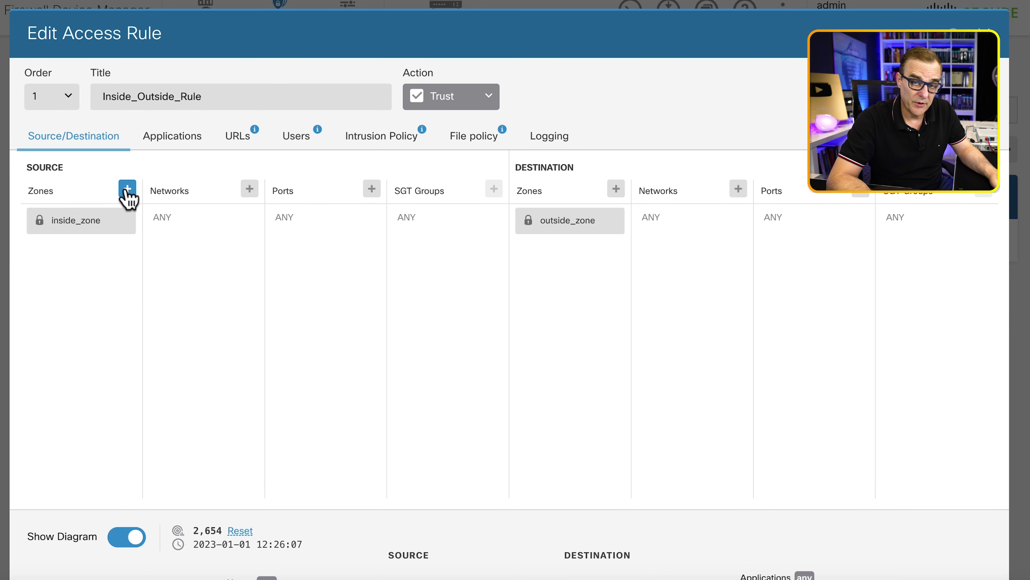
left_click(127, 189)
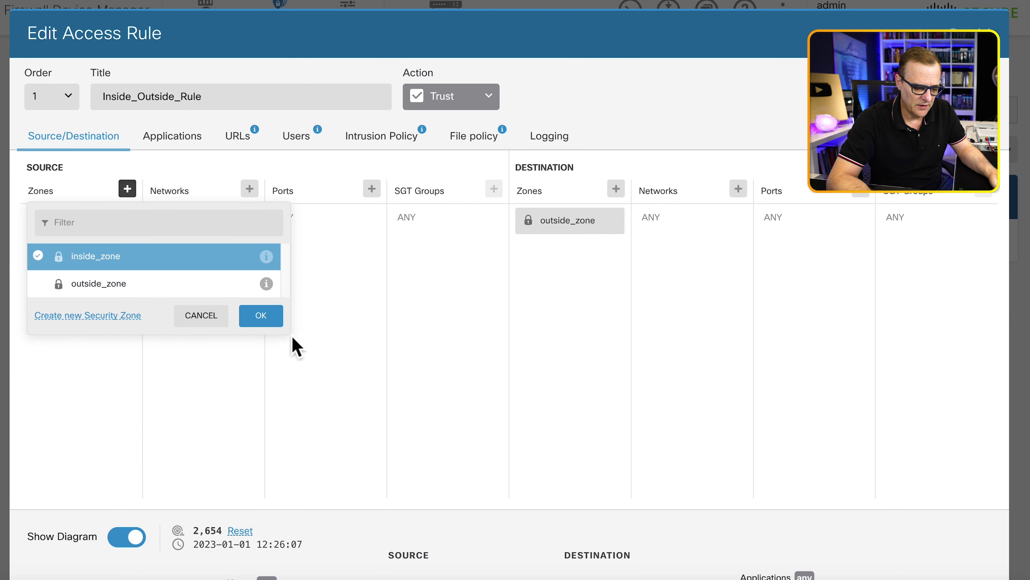
left_click(260, 317)
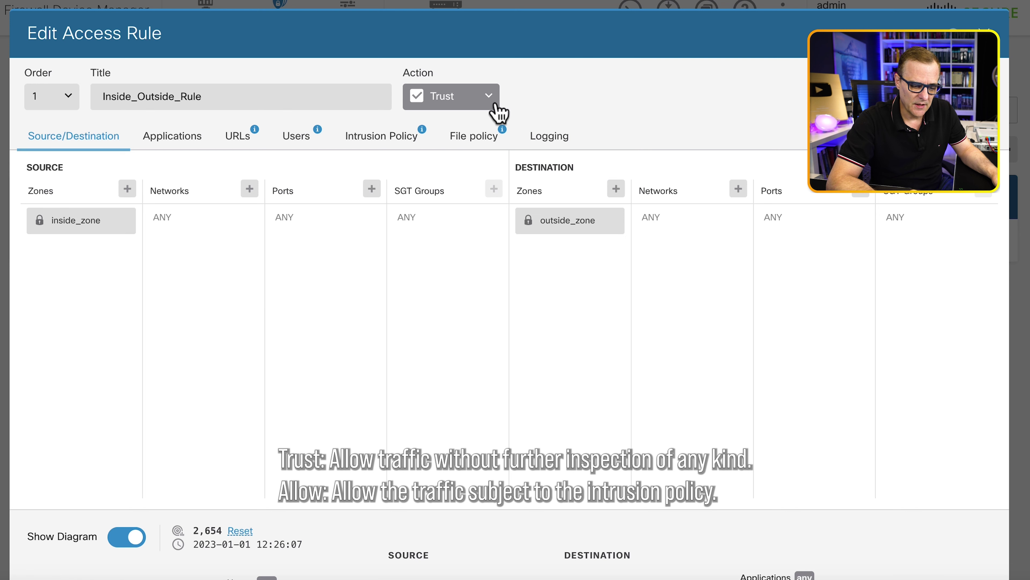
Set the action of Inside_Outside_Rule to Allow and enable its intrusion policy.
left_click(485, 102)
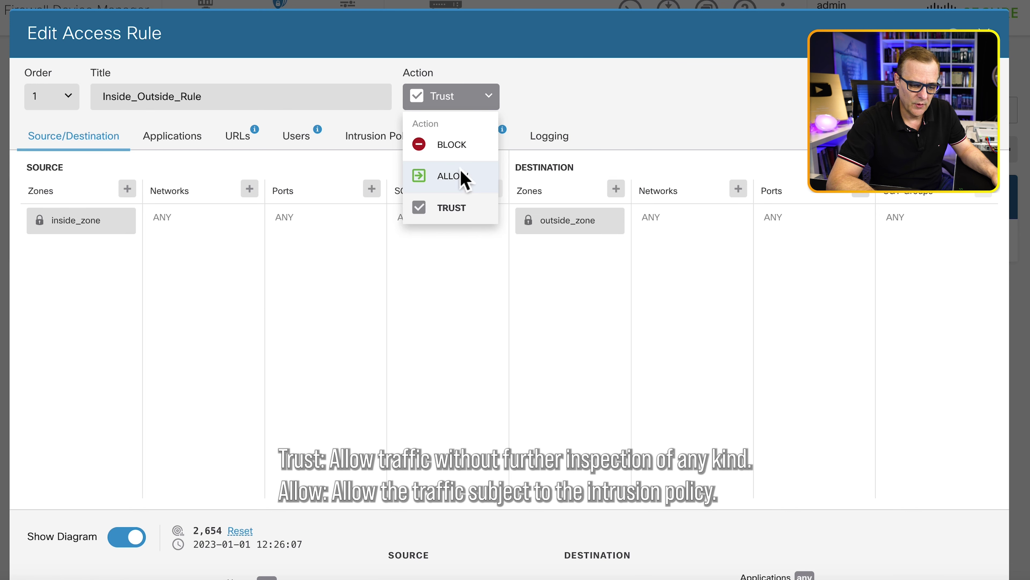
left_click(462, 178)
left_click(399, 140)
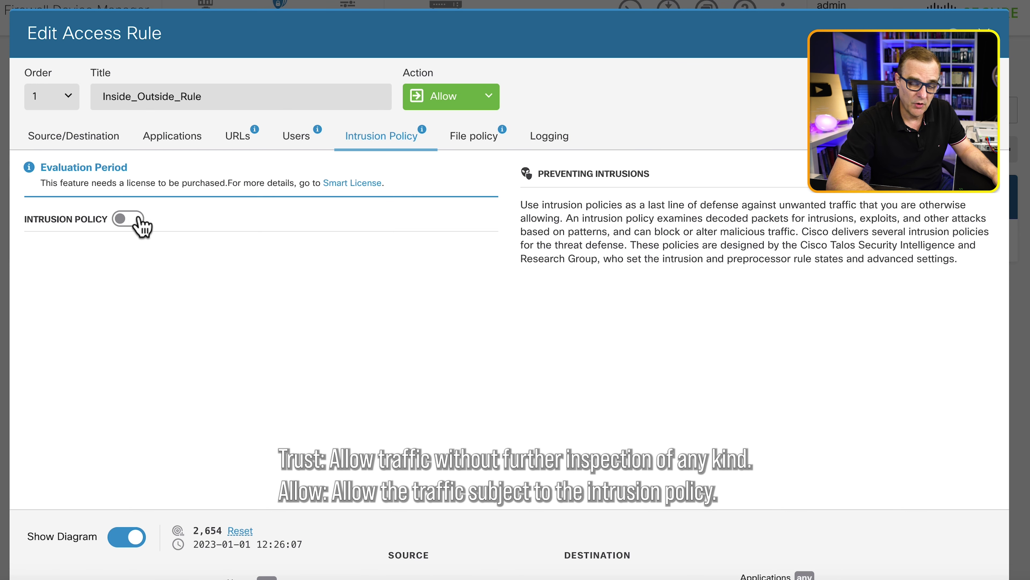
left_click(138, 221)
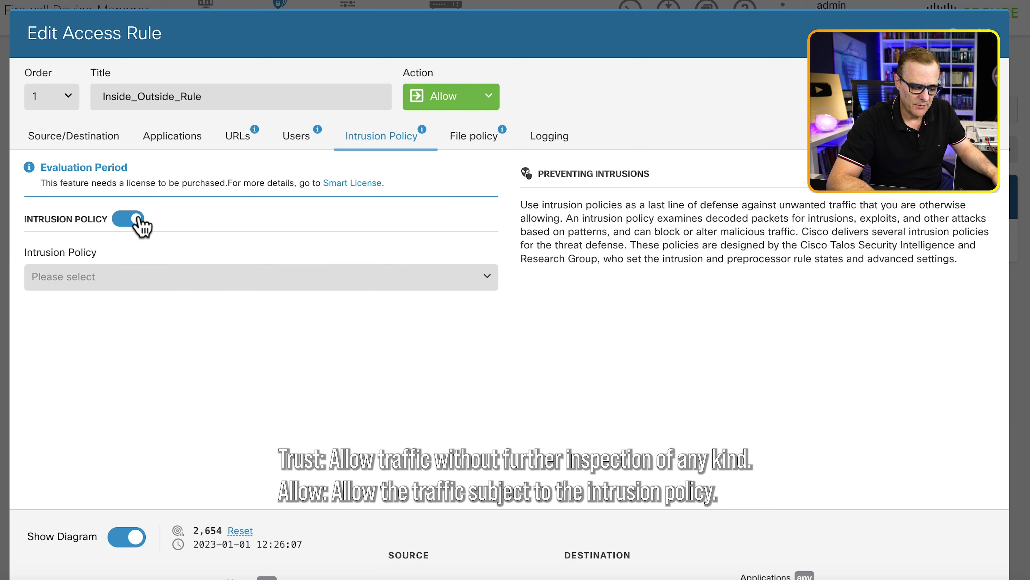
Read the intrusion prevention description and choose Balanced Security and Connectivity as the rule's intrusion policy.
left_click_drag(521, 204, 789, 232)
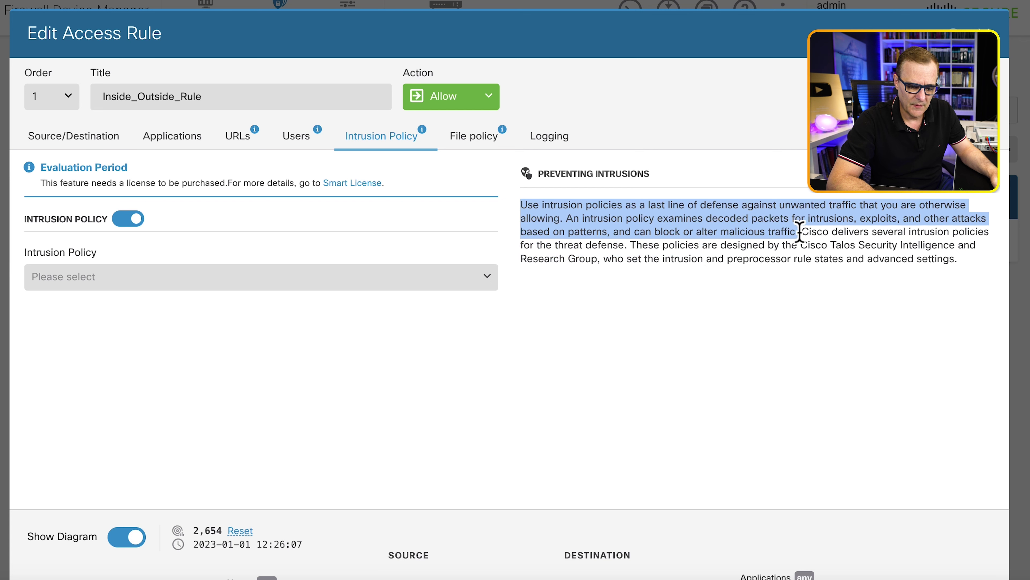
left_click_drag(799, 232, 965, 268)
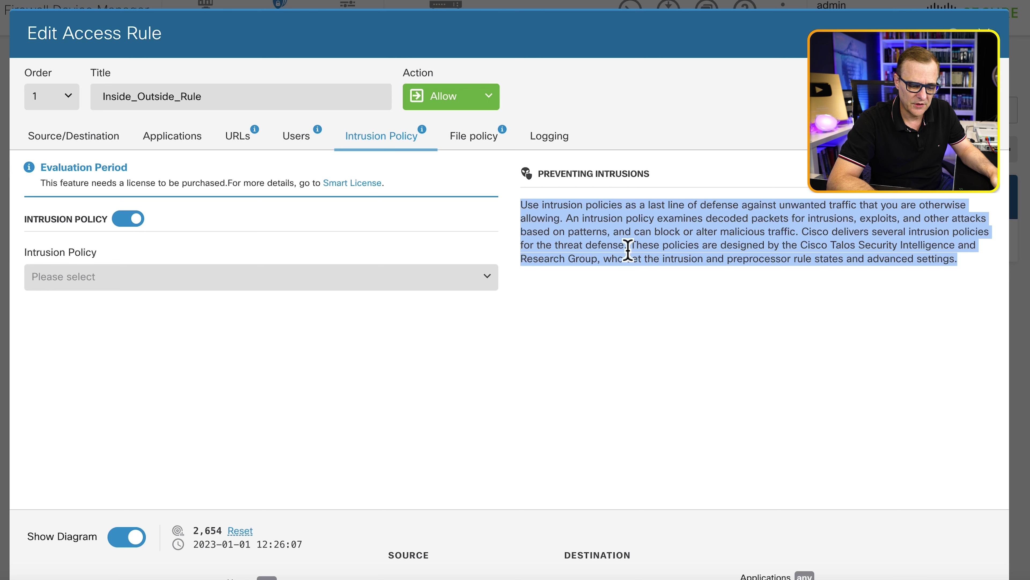
left_click(248, 282)
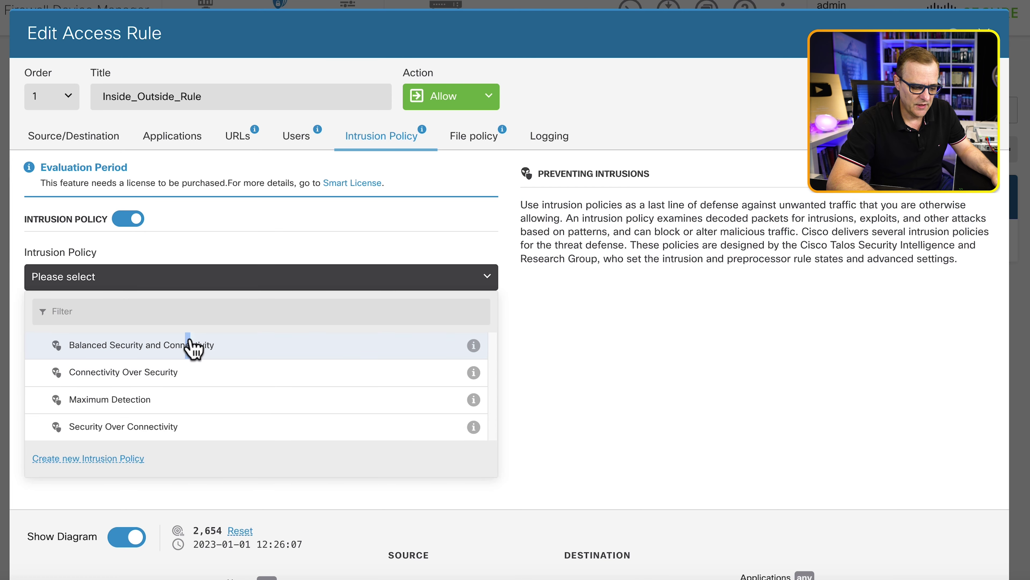
left_click(194, 345)
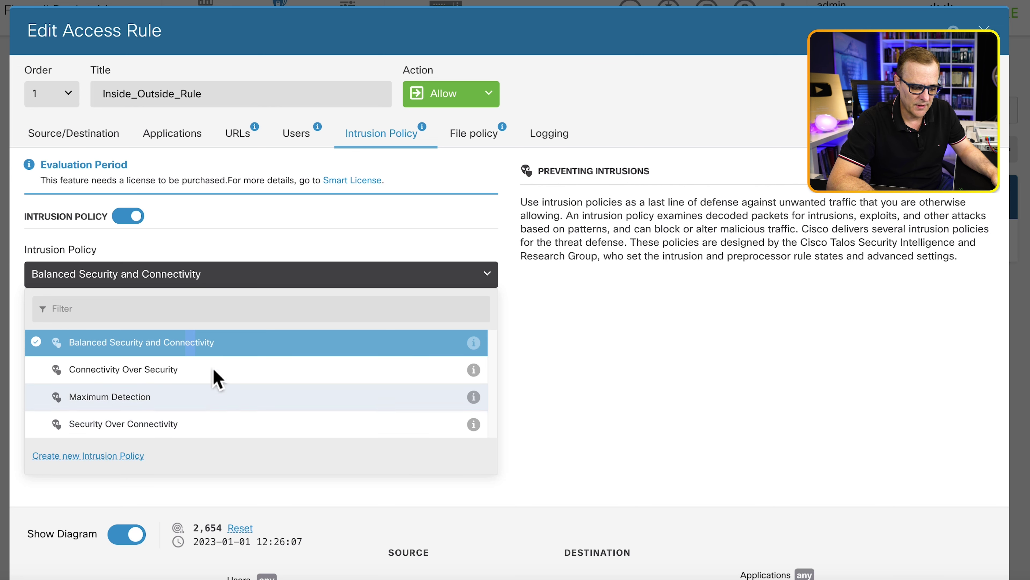
left_click(210, 349)
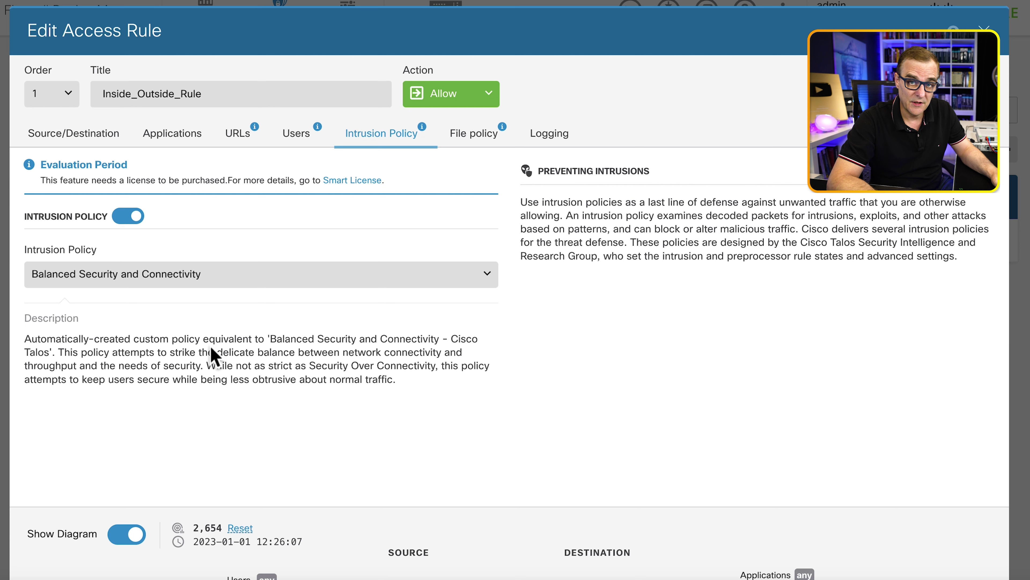
Choose Block Malware All as the file policy of Inside_Outside_Rule and save the rule.
left_click(475, 136)
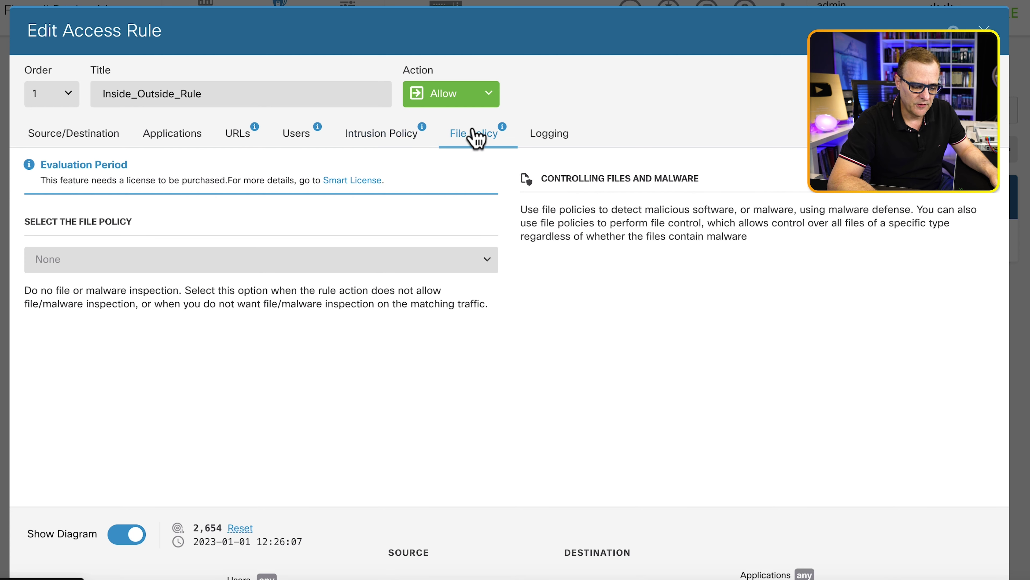
left_click(266, 260)
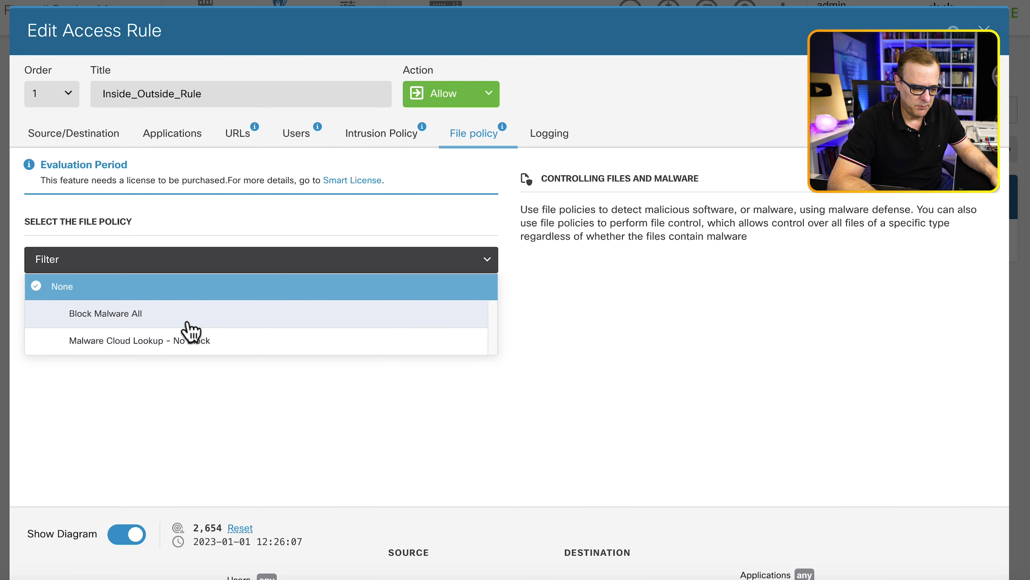
left_click(187, 323)
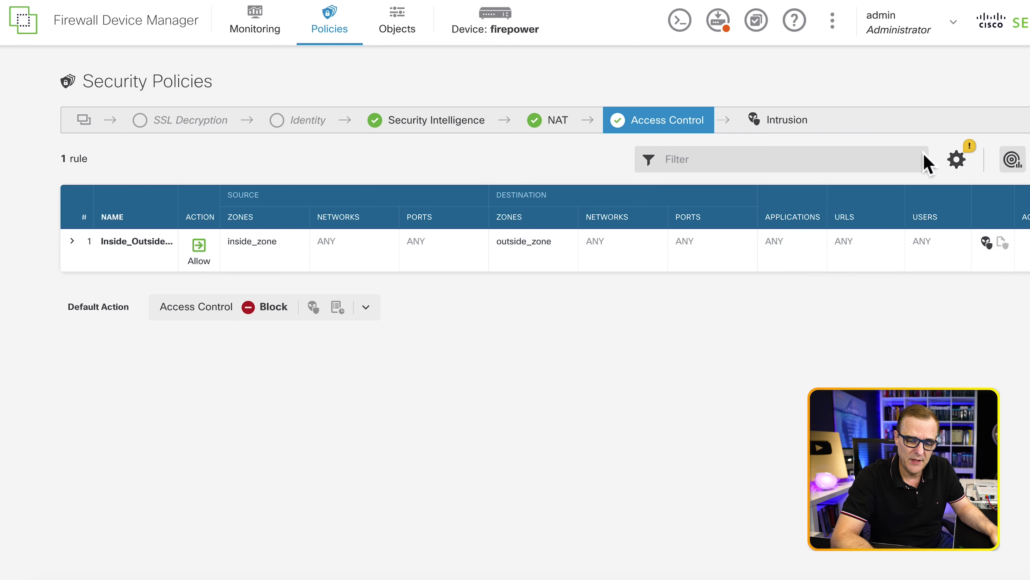
Start a new access rule titled Social Media Websites and set its action to Block.
left_click(988, 159)
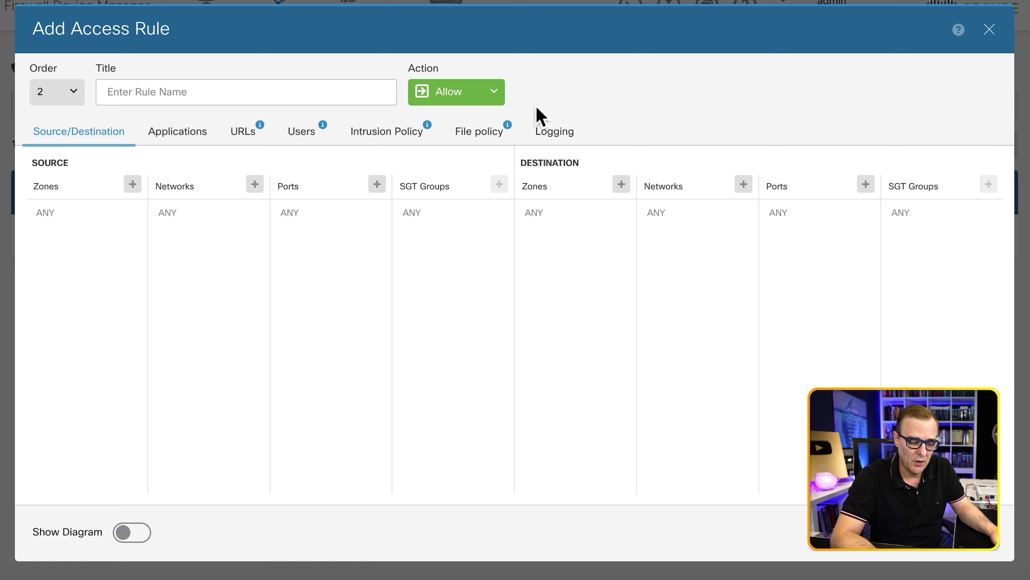
left_click(256, 87)
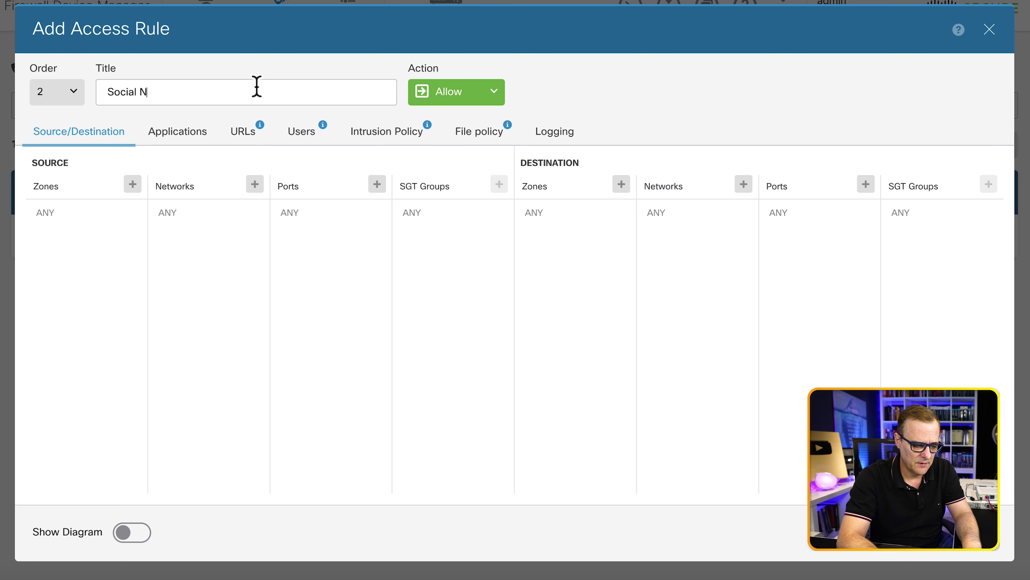
type("Social Media Wesb")
key("BackSpace")
key("BackSpace")
type("bsites")
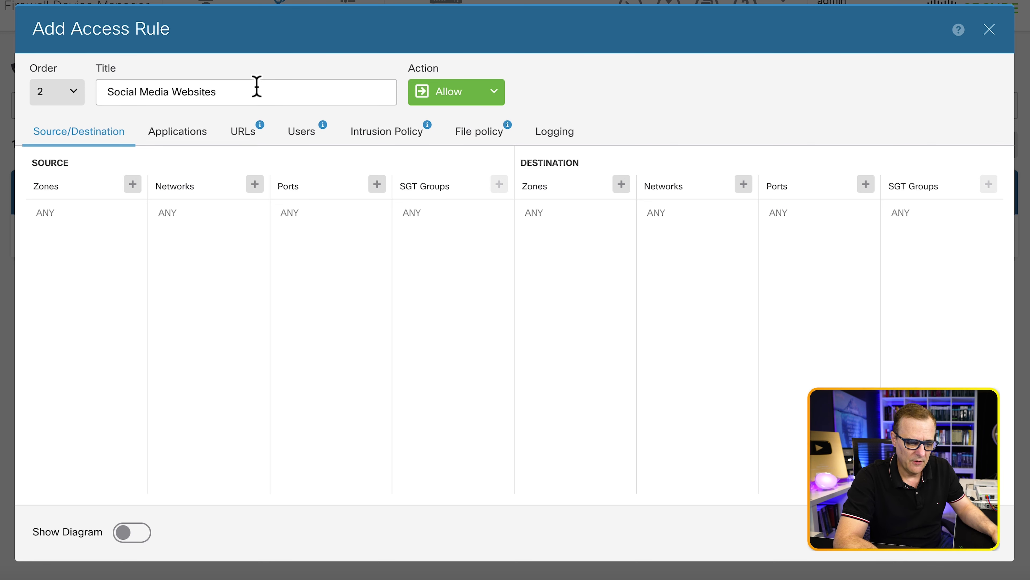
left_click(445, 97)
left_click(461, 151)
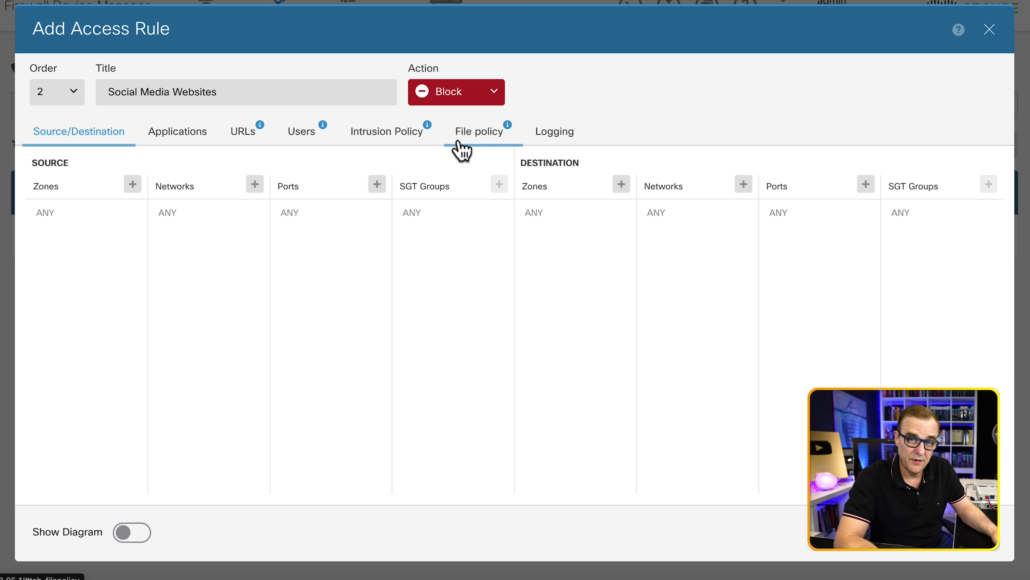
Add inside_zone as the source zone of the Social Media Websites rule.
left_click(134, 186)
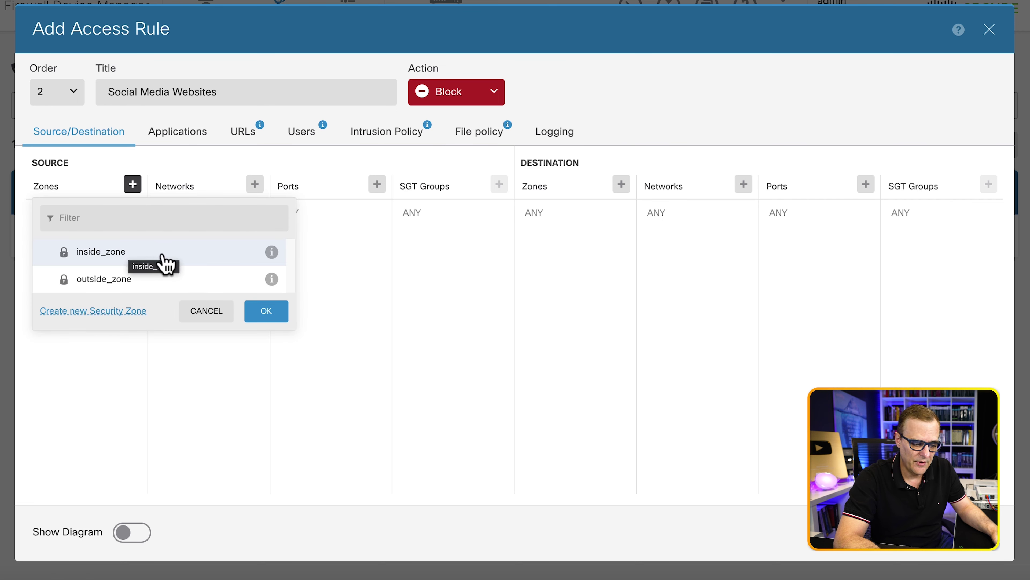
left_click(171, 258)
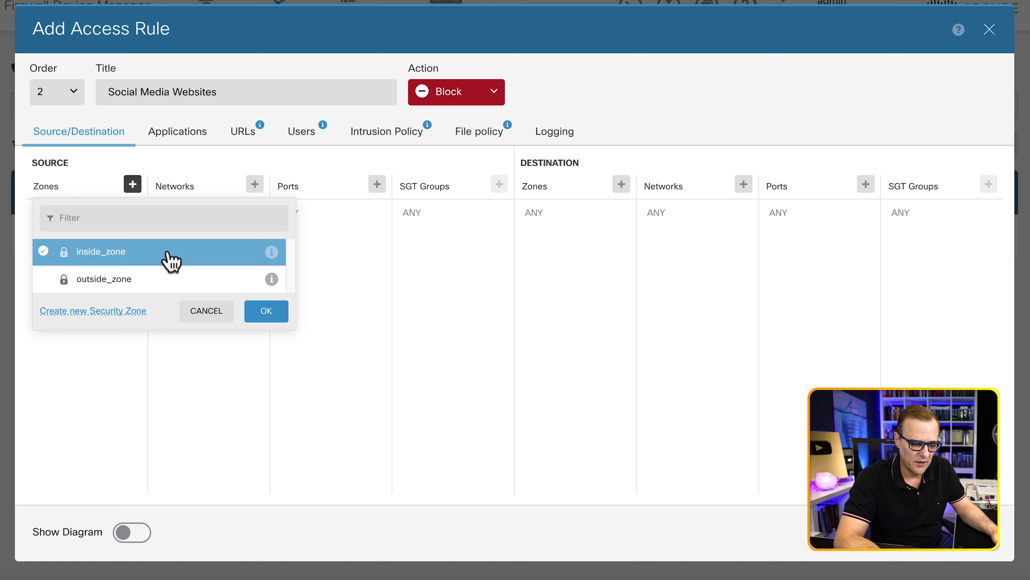
left_click(260, 313)
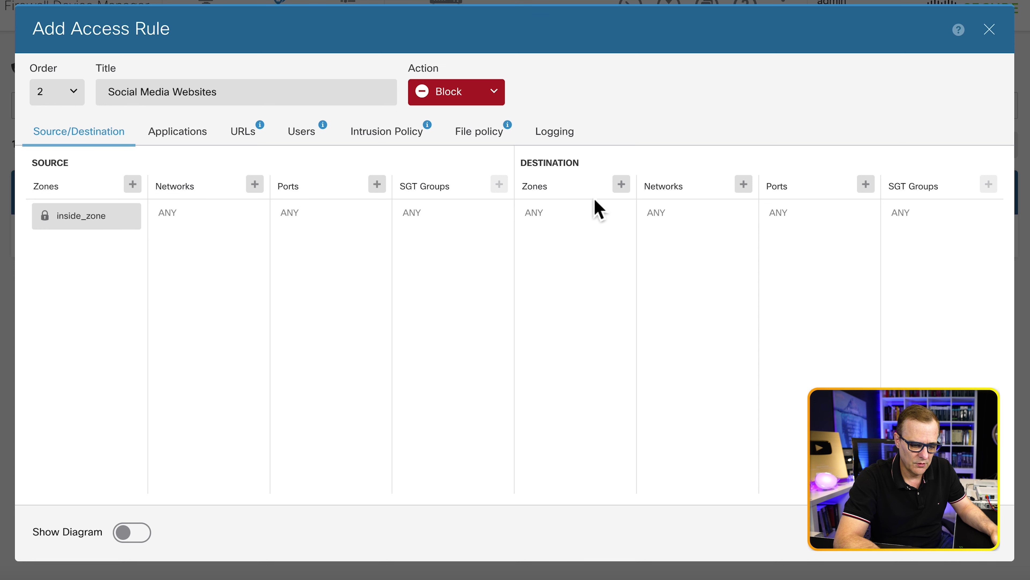
Add outside_zone as the destination zone of the Social Media Websites rule.
left_click(622, 184)
left_click(552, 280)
left_click(752, 309)
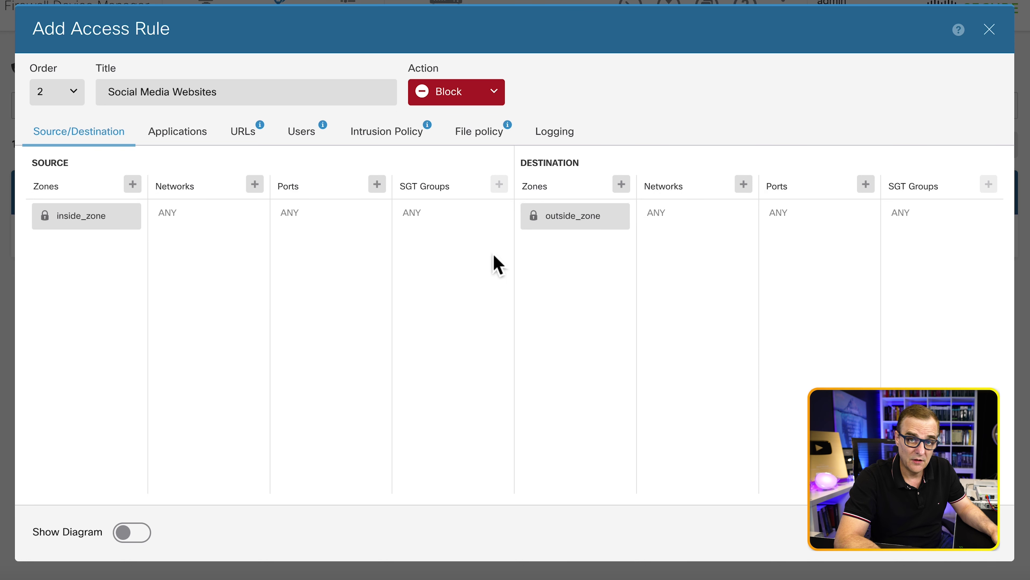
Look through the rule's application, URL, user, intrusion policy and file policy settings.
left_click(195, 137)
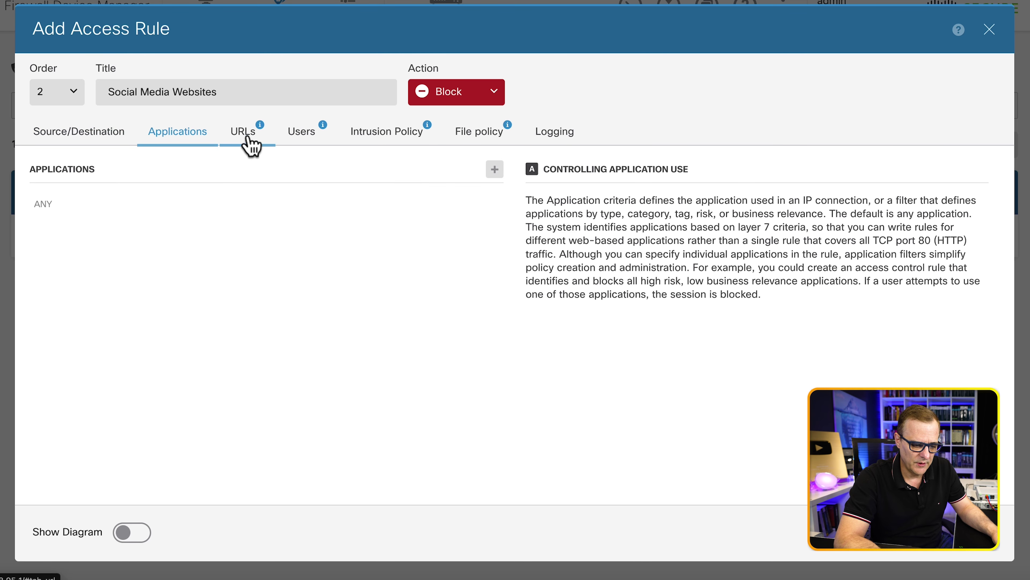
left_click(250, 146)
left_click(310, 143)
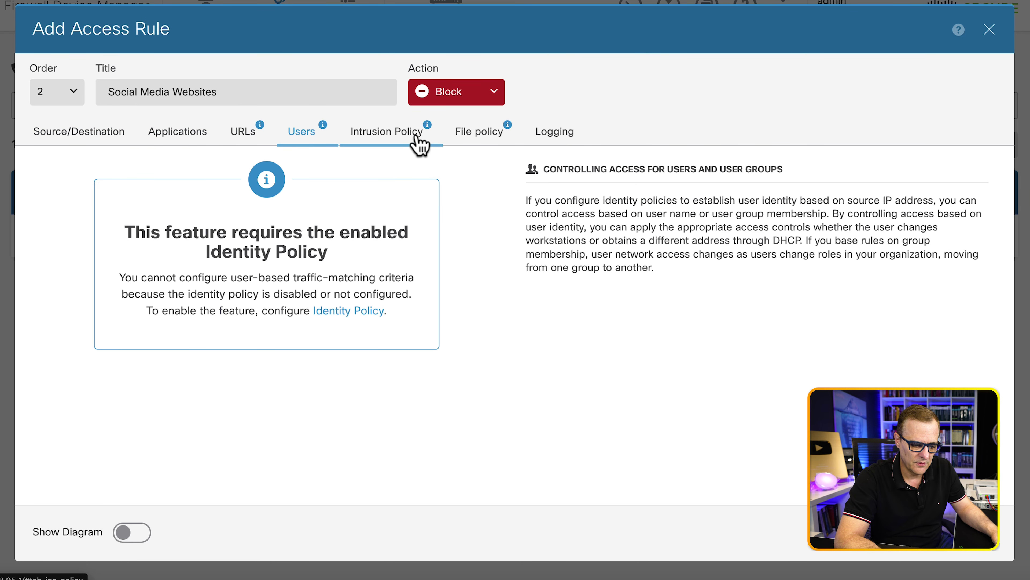
left_click(420, 144)
left_click(497, 143)
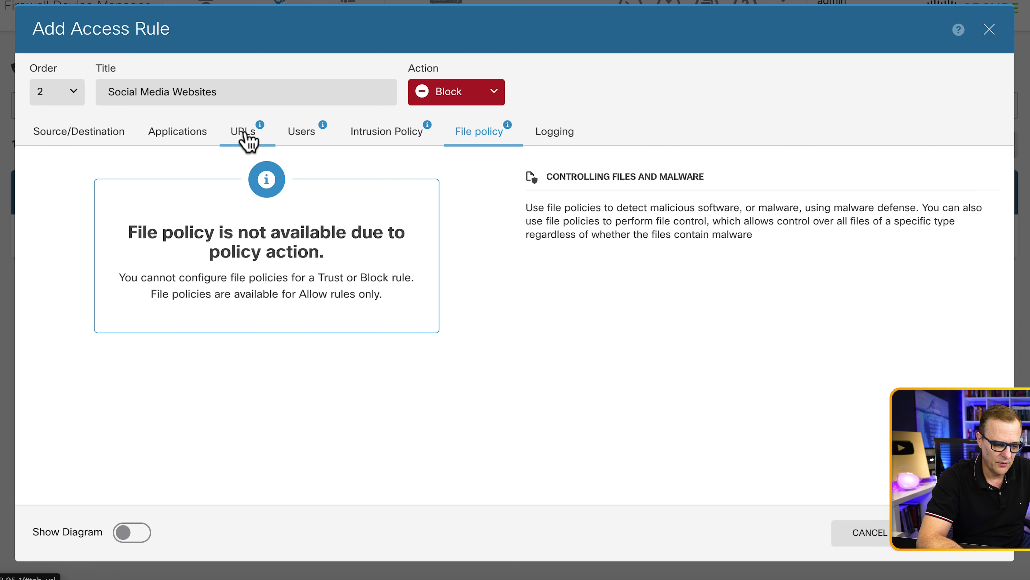
Find the Social Networking category with the filter "social" and add it to the rule's URL criteria.
left_click(248, 140)
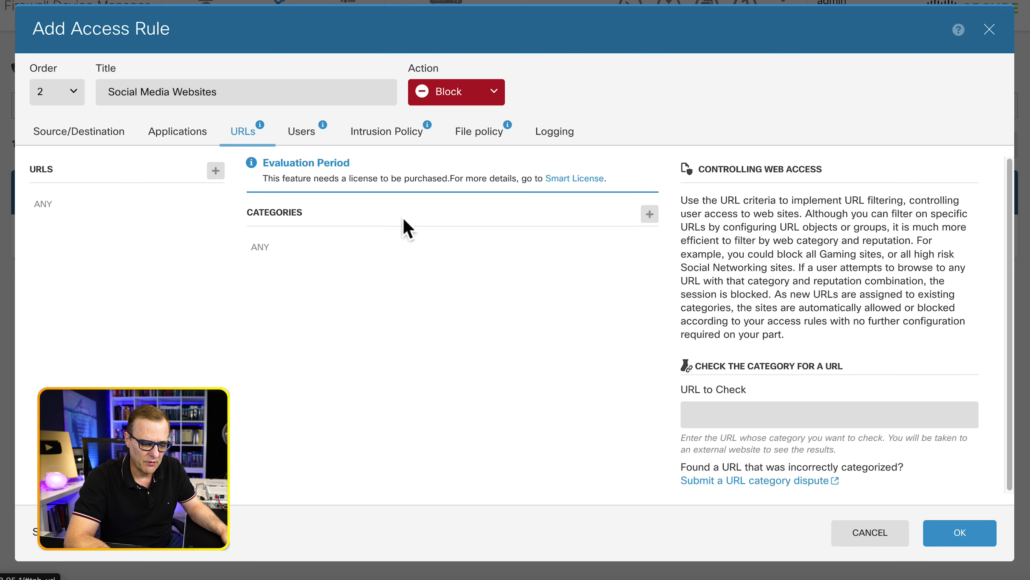
left_click(649, 214)
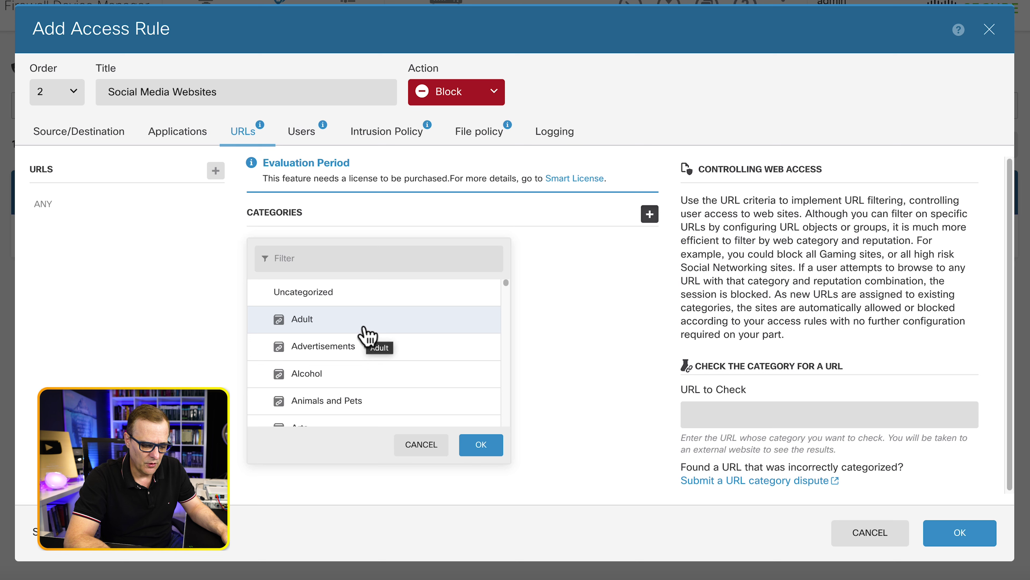
type("social")
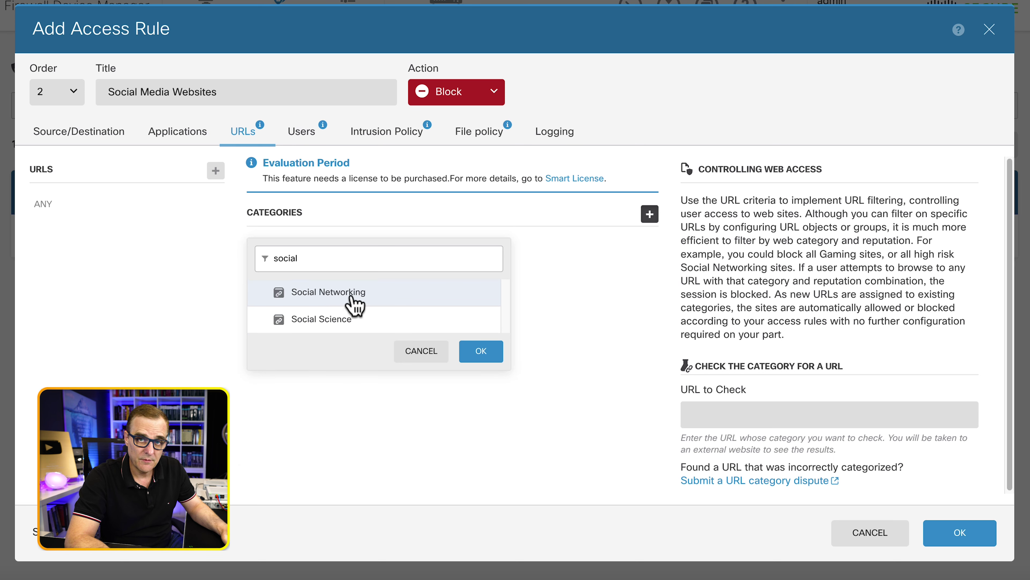
left_click(352, 298)
left_click(479, 358)
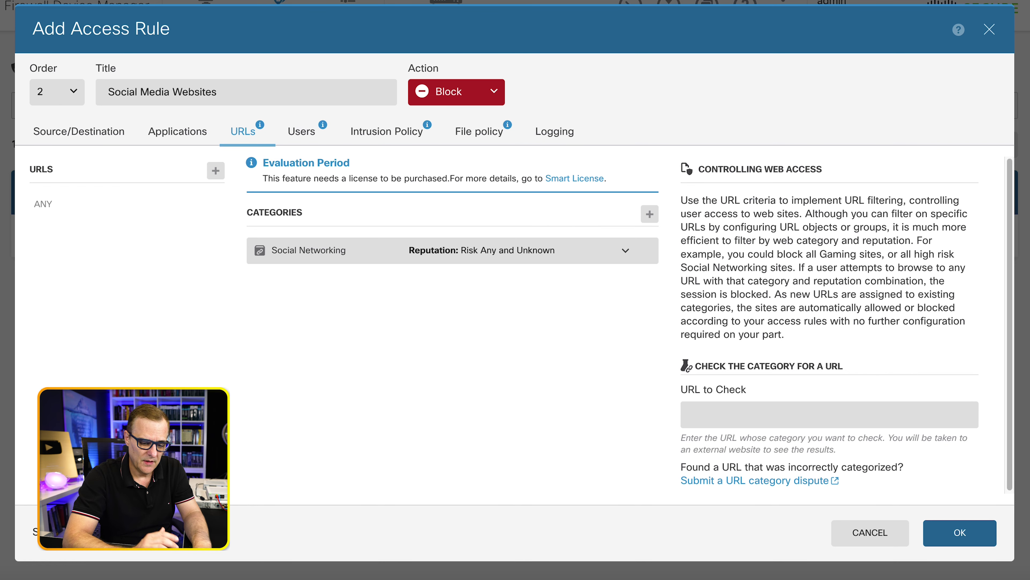
Open facebook.com in a new browser tab to check access and decline the optional cookies.
key("super+t")
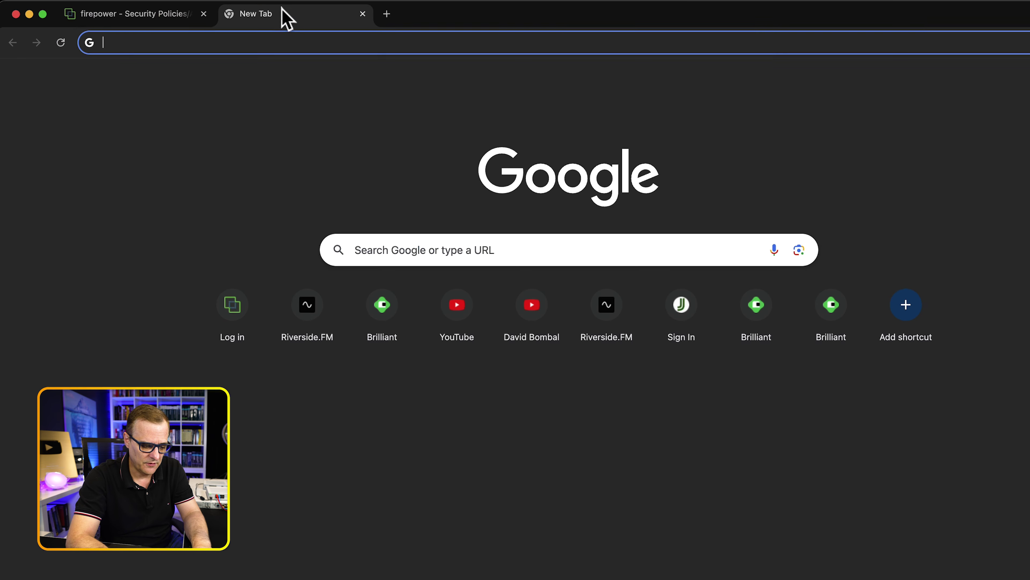
type("facb")
key("BackSpace")
type("ebook.co")
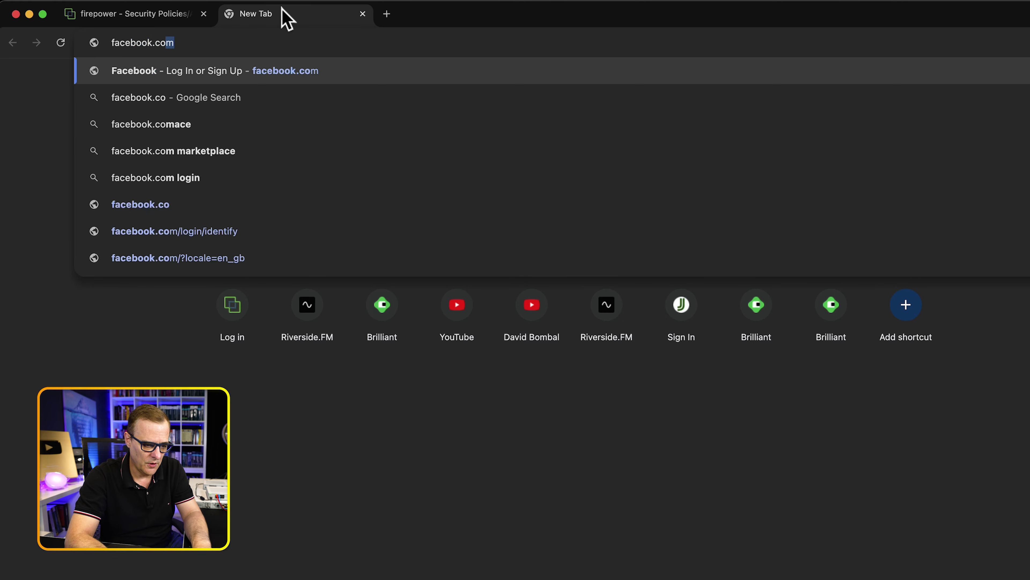
key("Return")
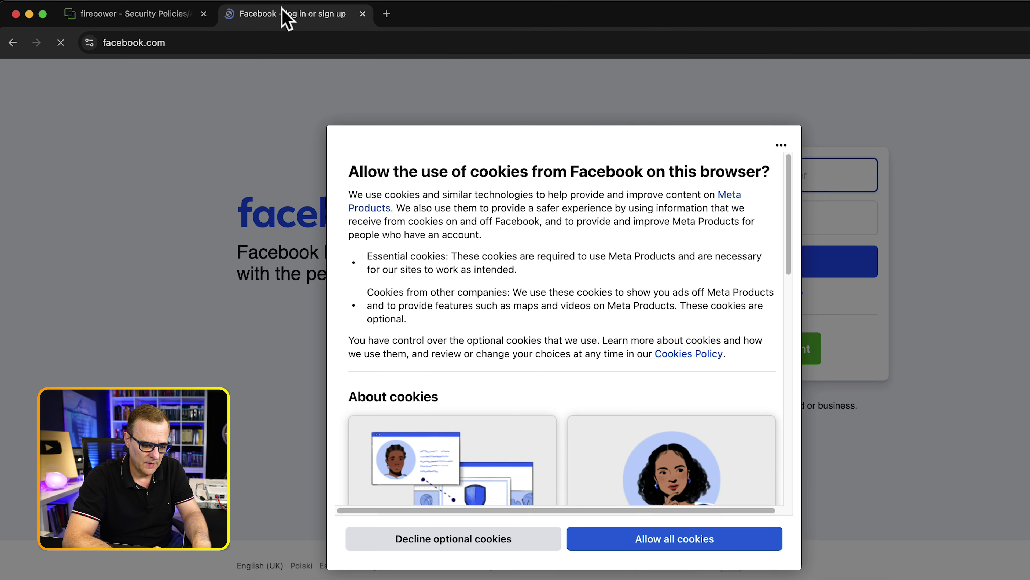
left_click(440, 540)
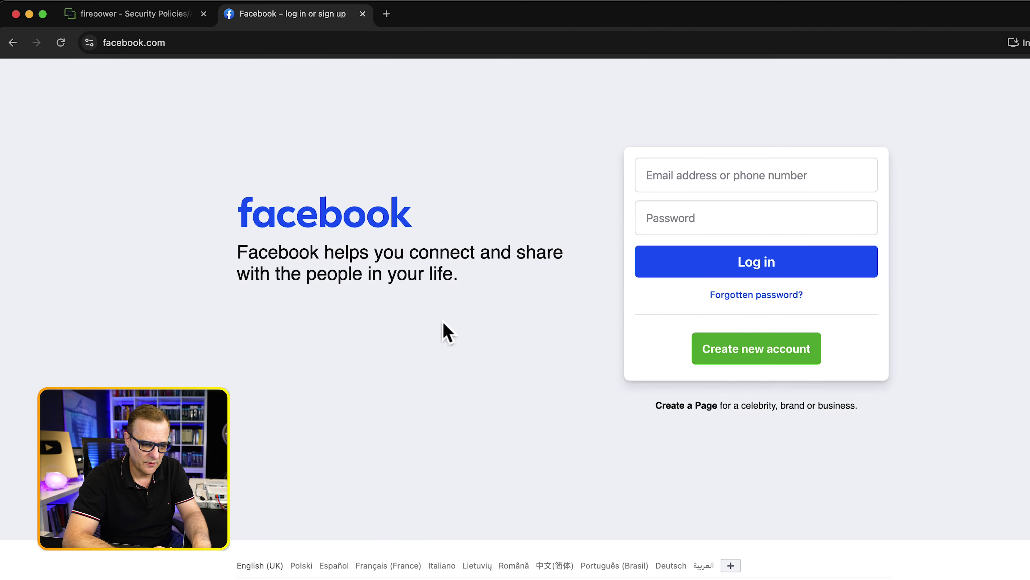
Open x.com in another browser tab to check access before the block is in place.
left_click(387, 14)
type("x.com")
key("Return")
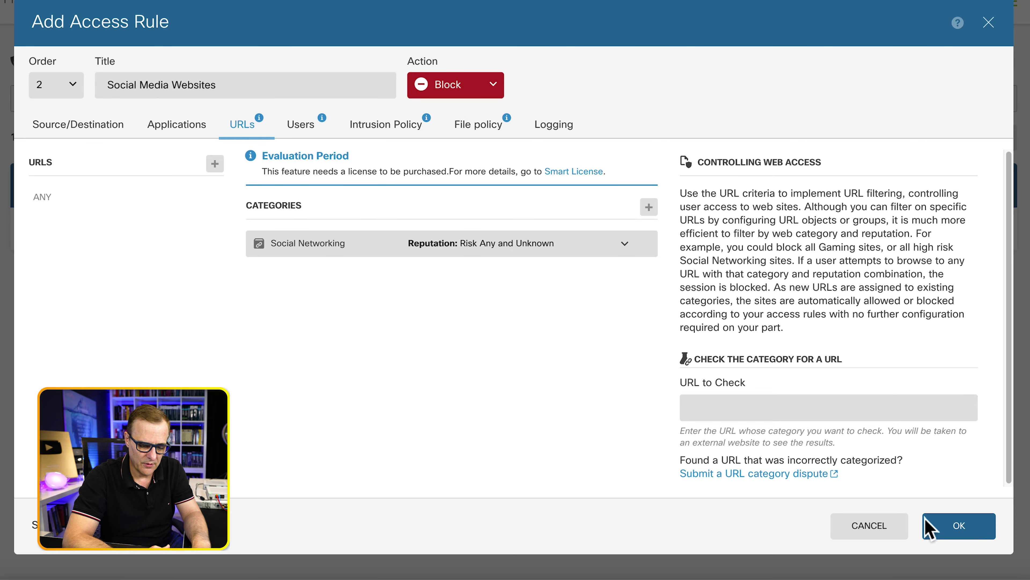
Save the Social Media Websites rule and move it above Inside_Outside_Rule in the access control list.
left_click(965, 535)
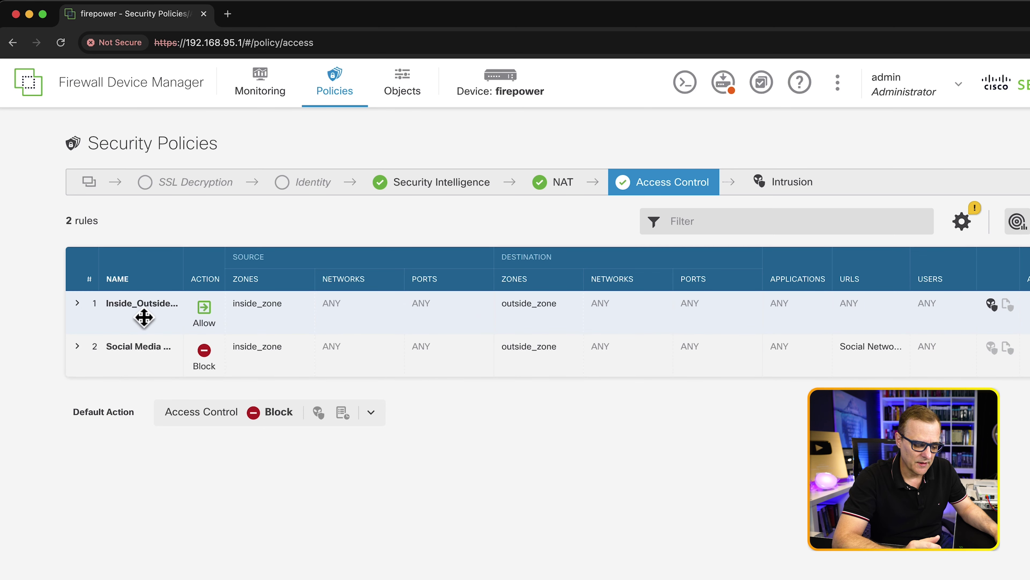
left_click_drag(148, 365, 159, 325)
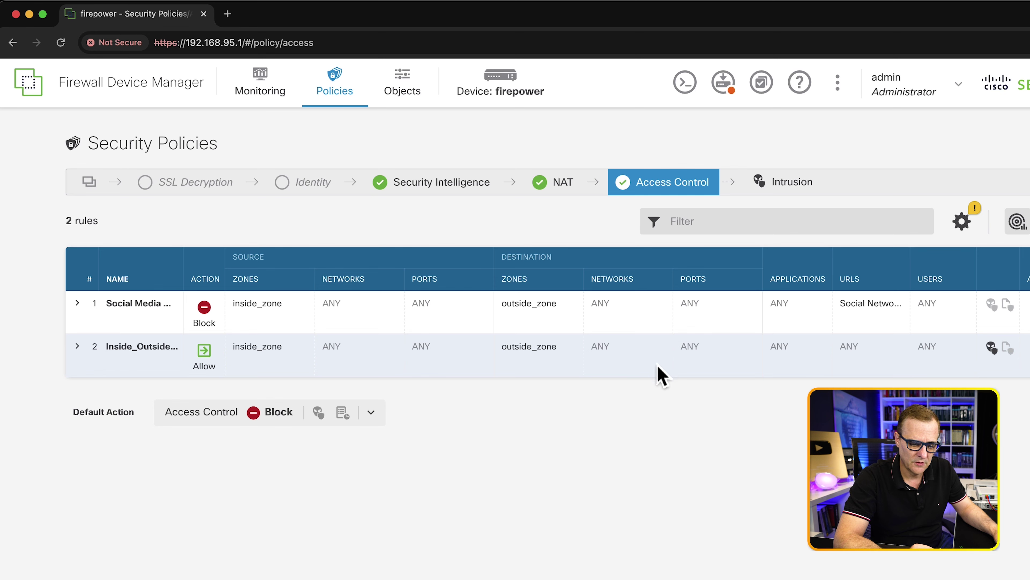
Check access to facebook.com in a separate browser tab before deploying the changes, and close that tab.
left_click(228, 13)
type("fa")
key("Return")
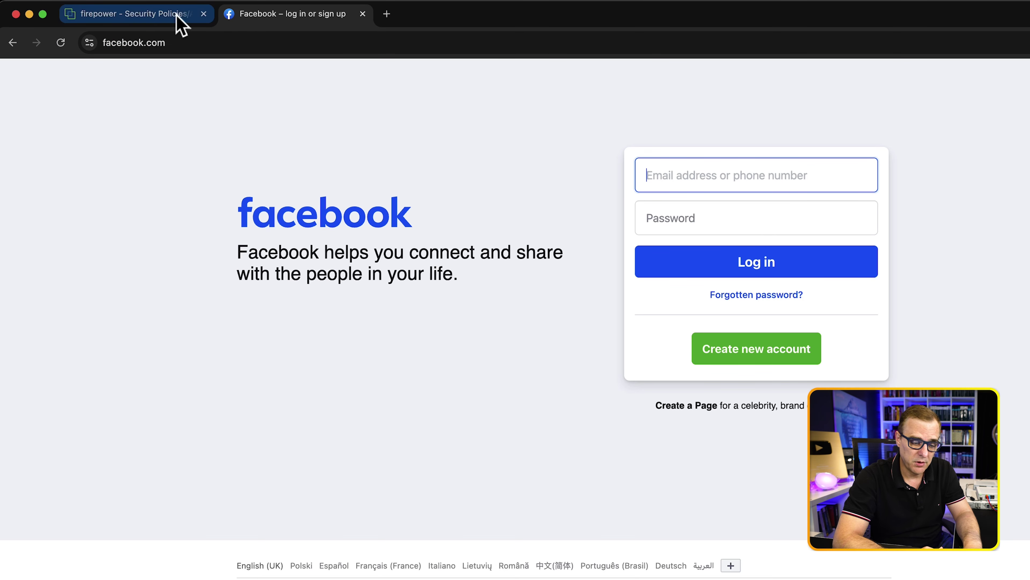
left_click(363, 14)
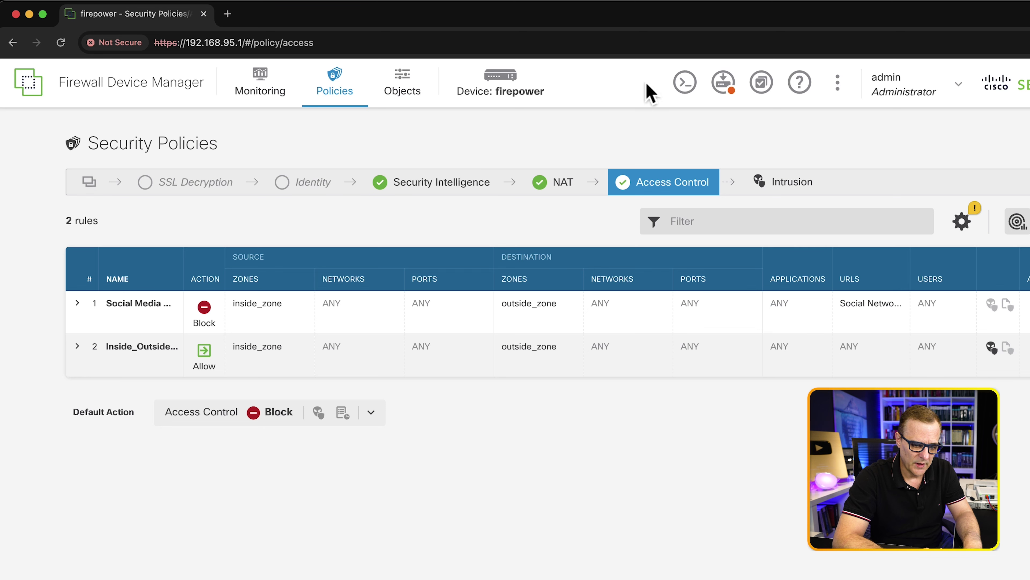
Review the pending intrusion policy, Security Intelligence and Social Media Websites rule changes, and deploy them to the firewall.
left_click(725, 86)
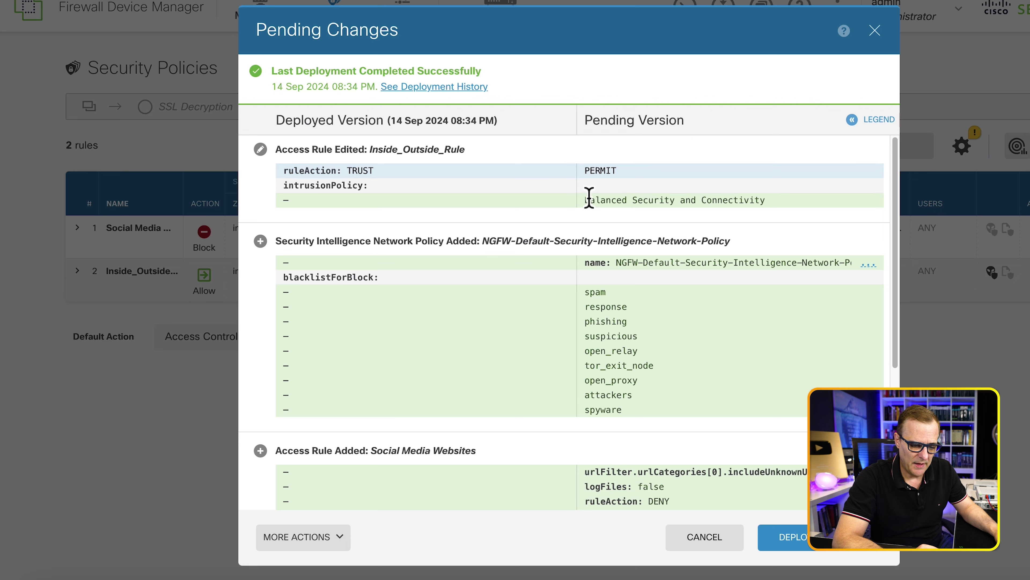
left_click_drag(589, 199, 774, 199)
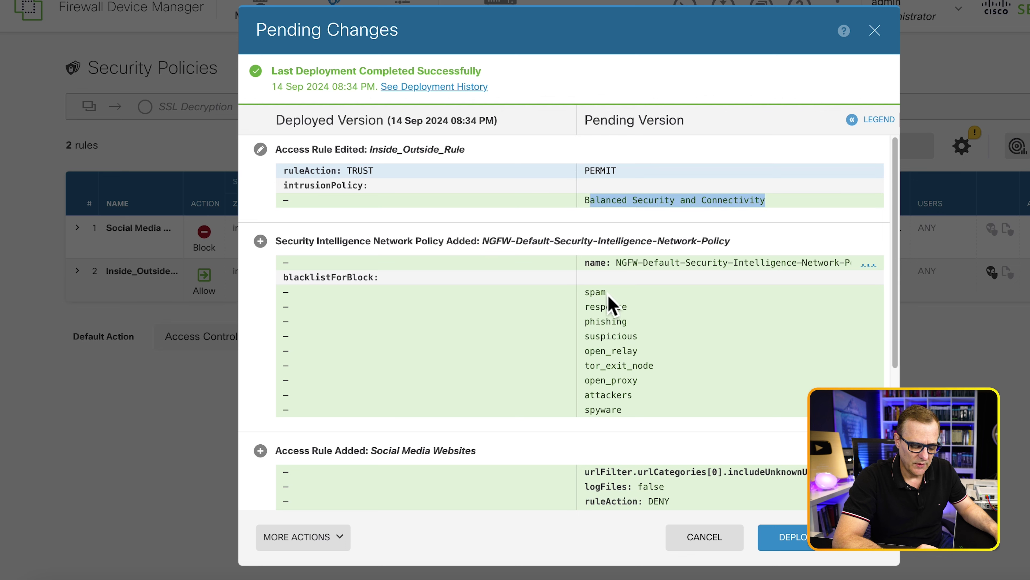
left_click(356, 281)
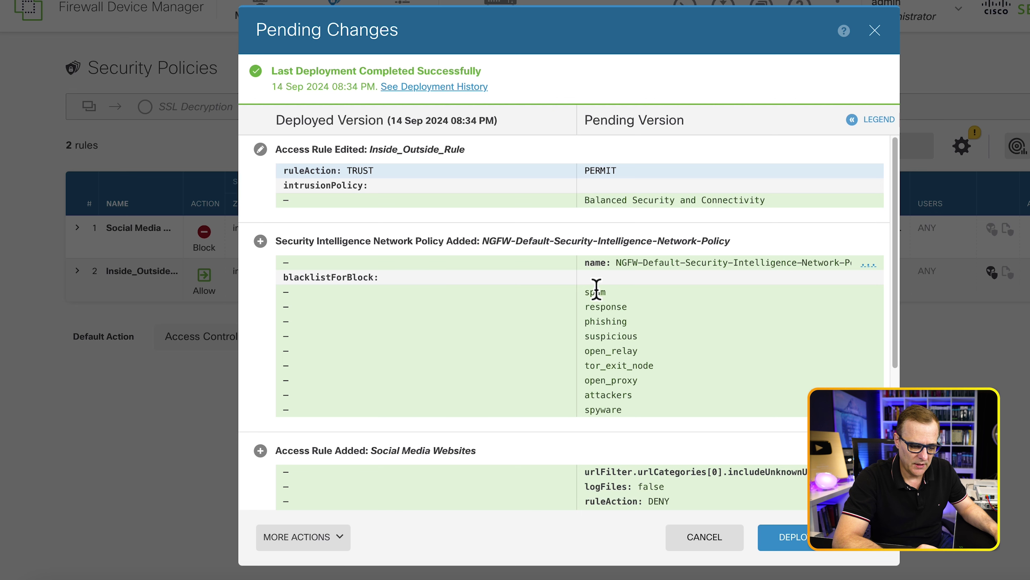
left_click_drag(586, 291, 644, 409)
scroll(685, 364, "down", 5)
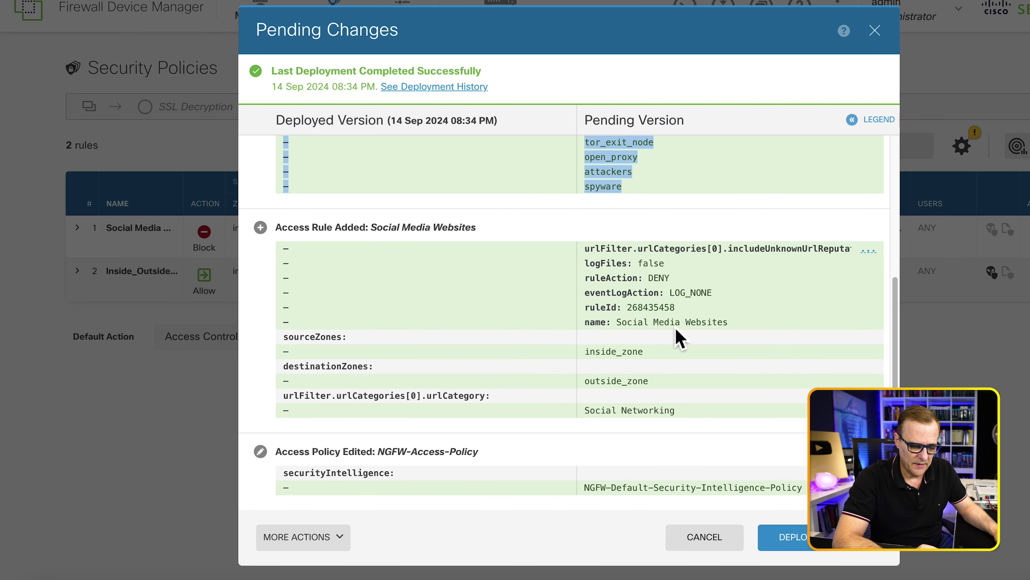
left_click_drag(619, 323, 735, 327)
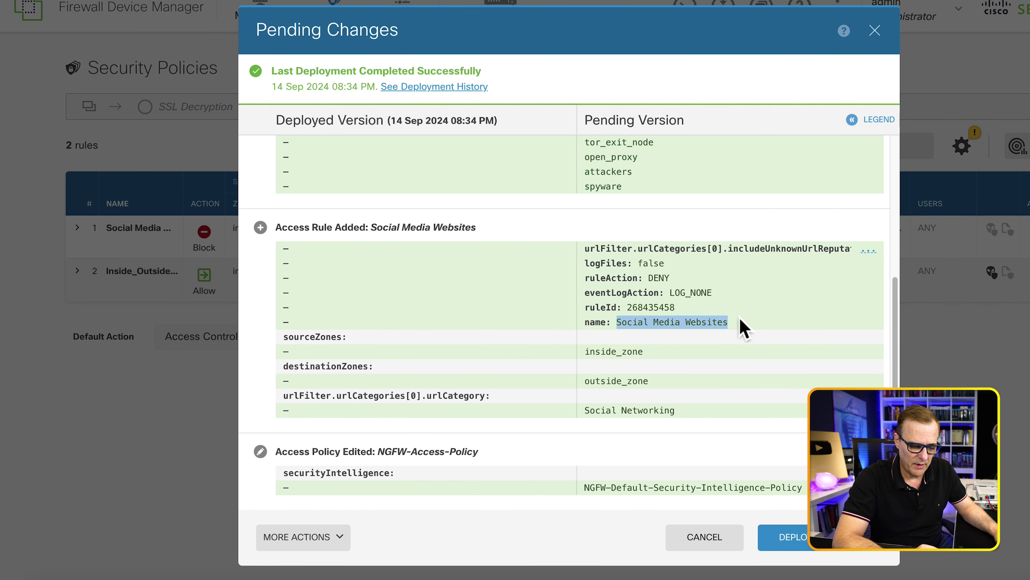
left_click(815, 546)
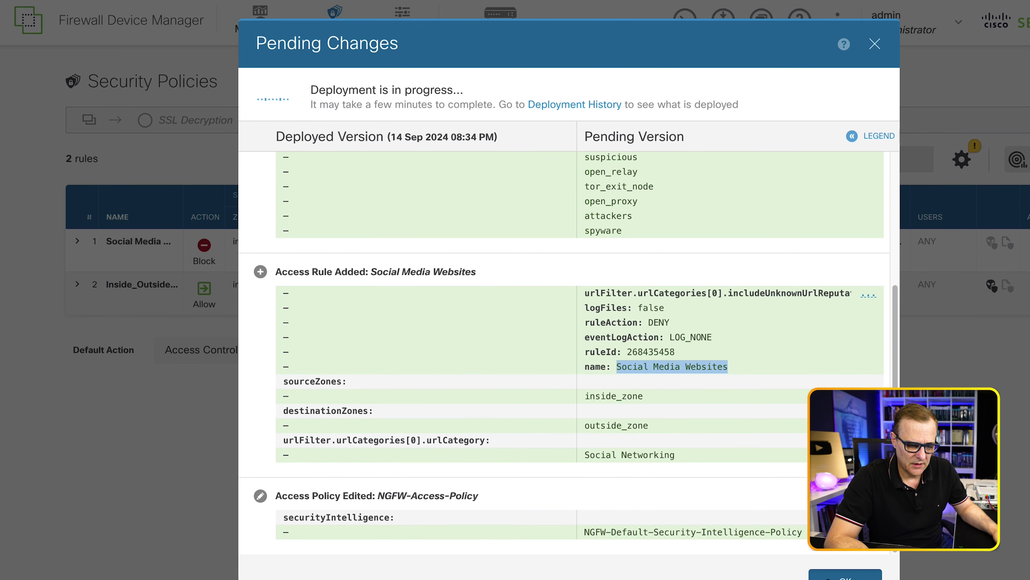
left_click(808, 524)
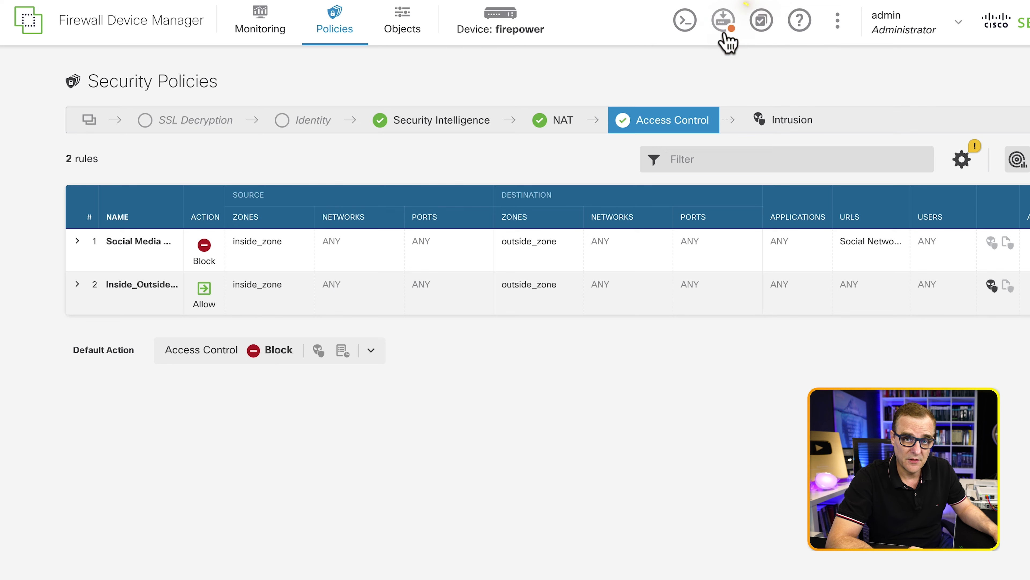
Open the list of intrusion policies and read the description of Balanced Security and Connectivity.
left_click(783, 124)
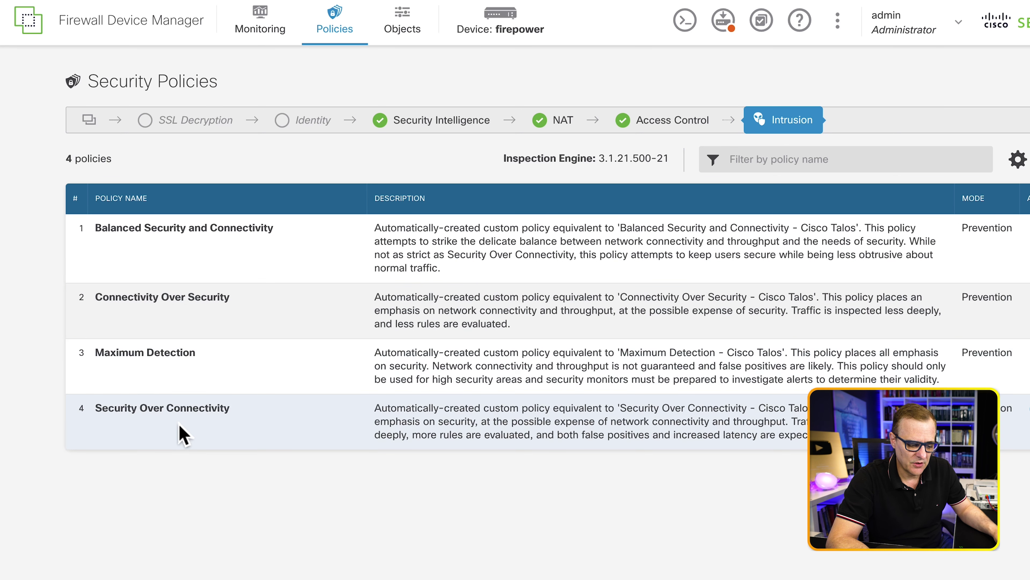
left_click_drag(377, 225, 486, 268)
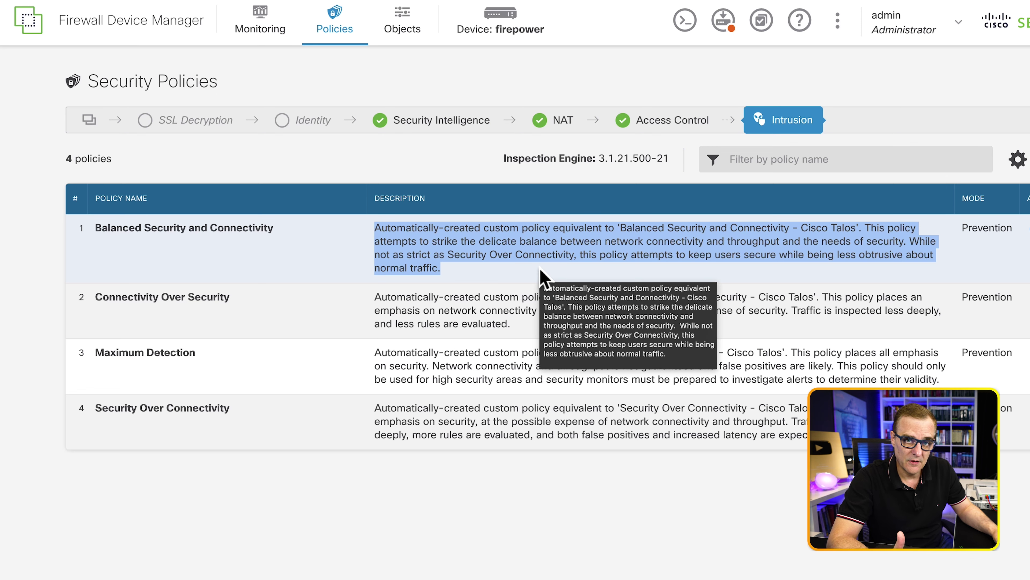
left_click(456, 256)
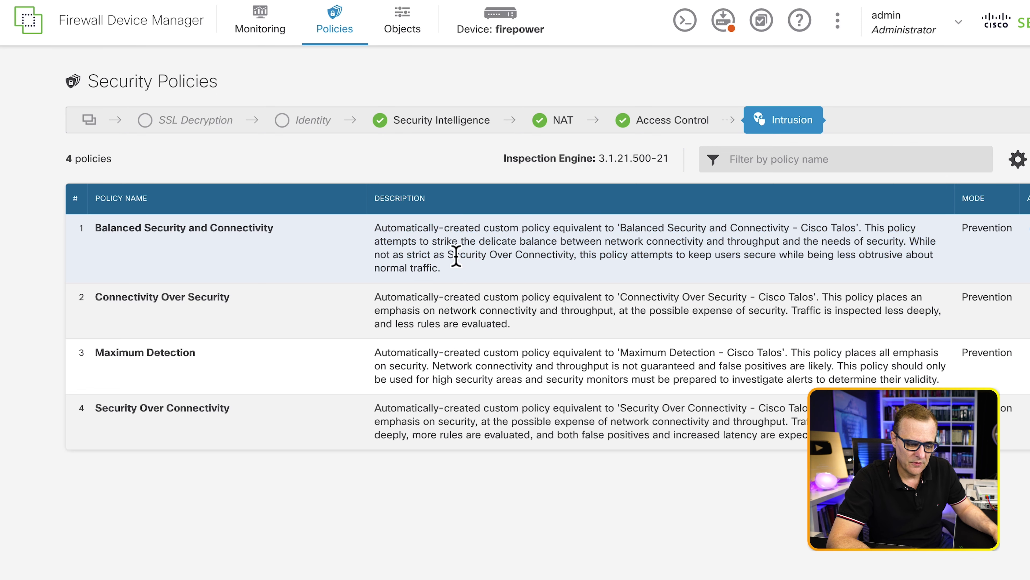
left_click_drag(378, 241, 933, 240)
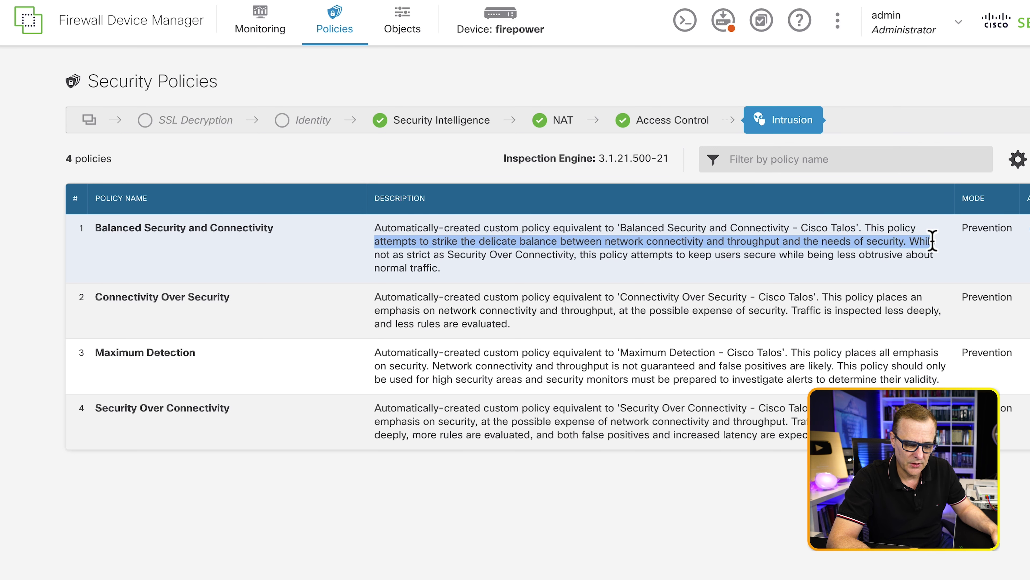
left_click(913, 242)
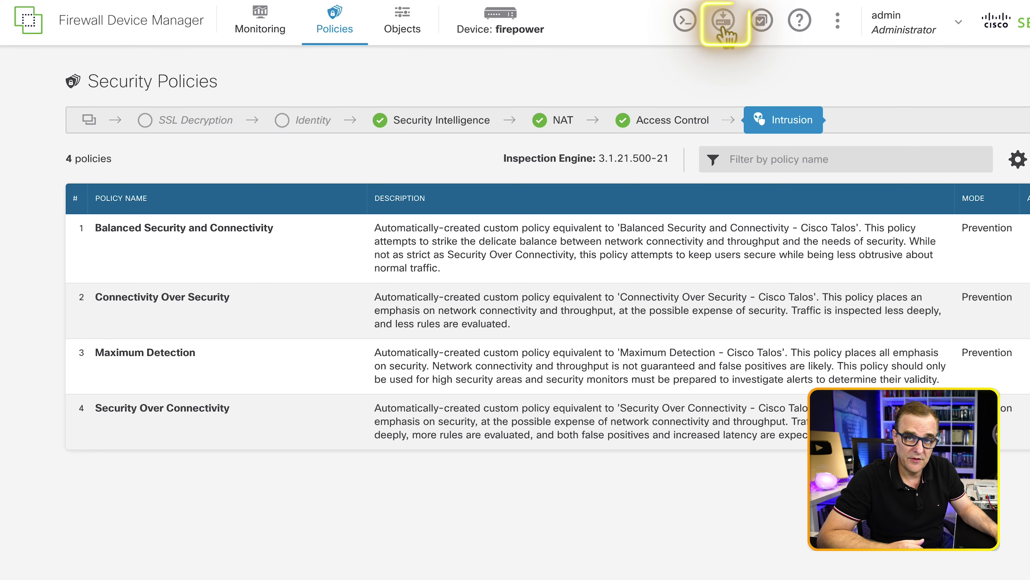
Test the social media block by opening facebook.com and x.com in separate new browser tabs.
left_click(227, 14)
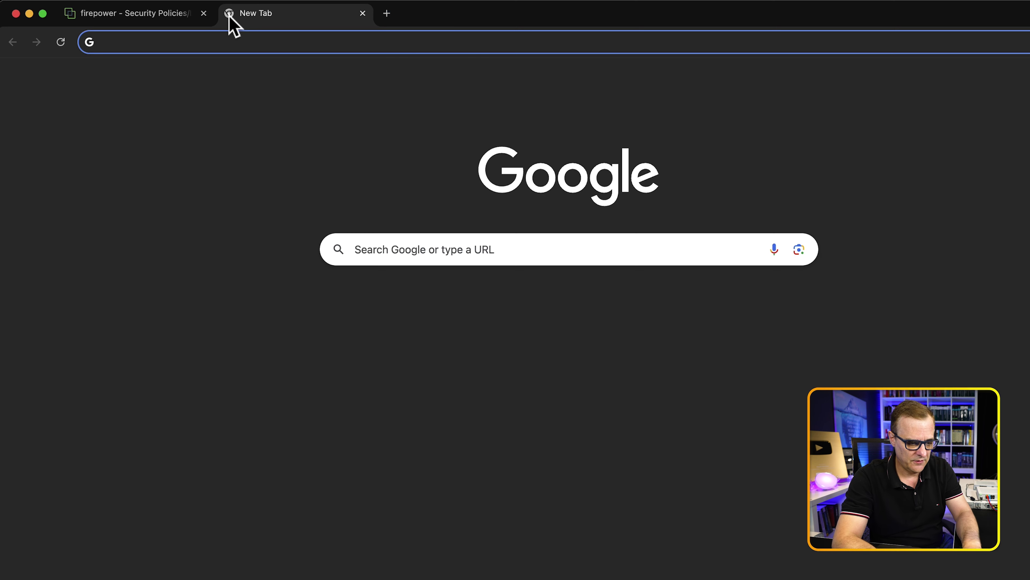
type("fac")
key("Return")
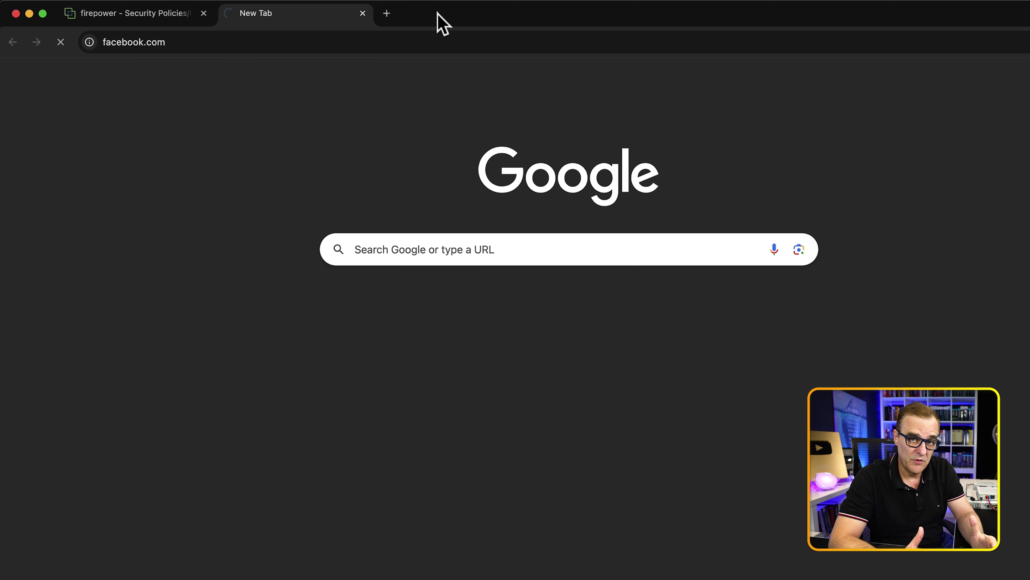
left_click(387, 14)
type("x")
key("Return")
left_click(307, 6, "shift")
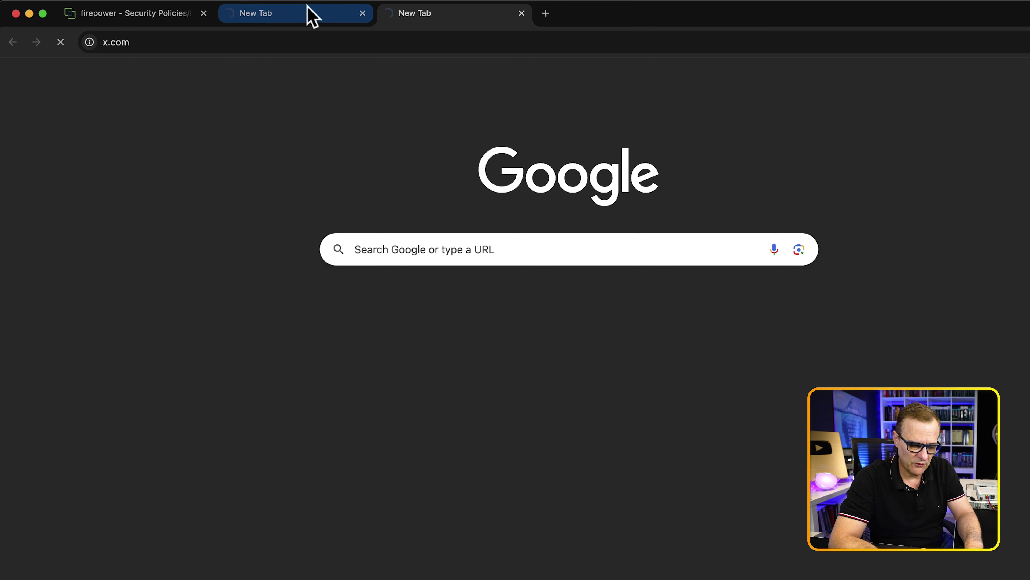
Test the social media block on instagram.com in a further browser tab.
left_click(543, 13)
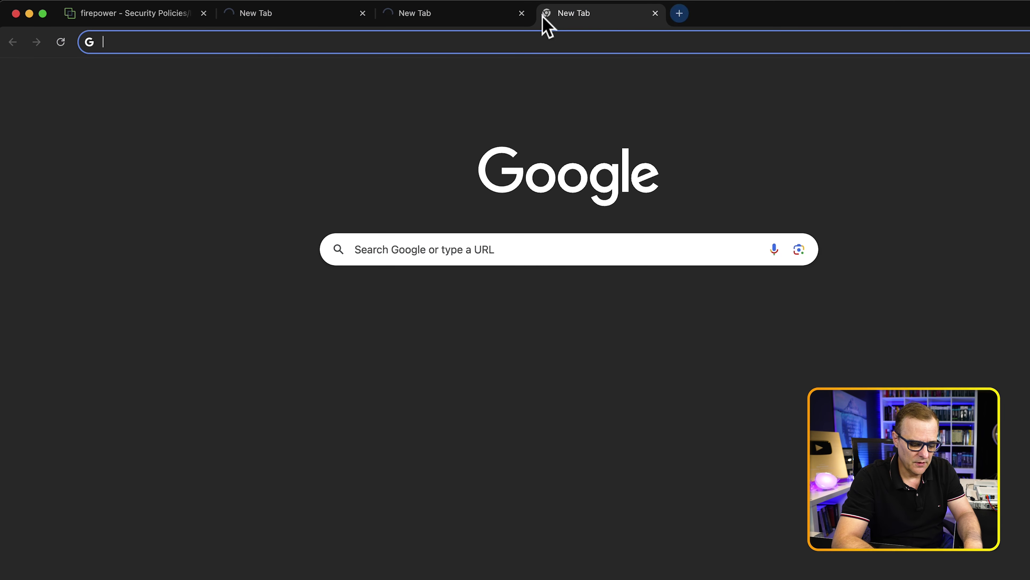
type("instagram.com")
key("Return")
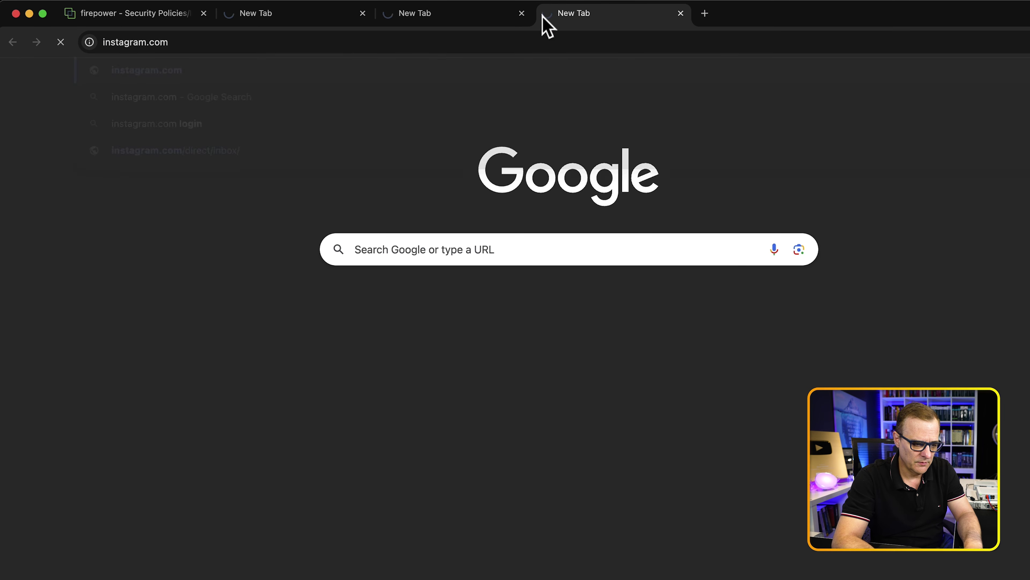
left_click(410, 14, "shift")
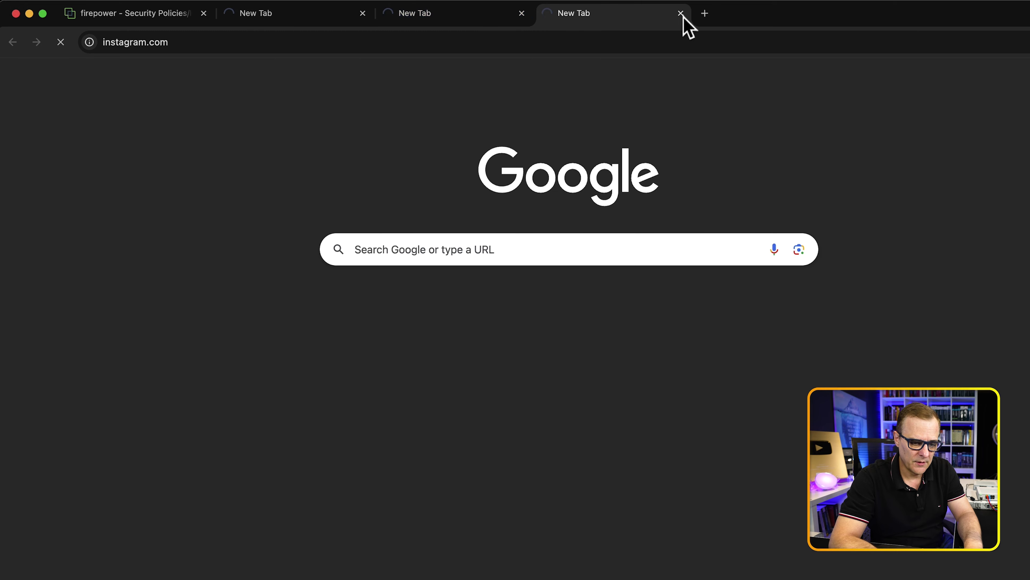
Open YouTube and tiktok.com in separate new browser tabs to test them against the social media block.
left_click(705, 13)
type("youtube")
key("Return")
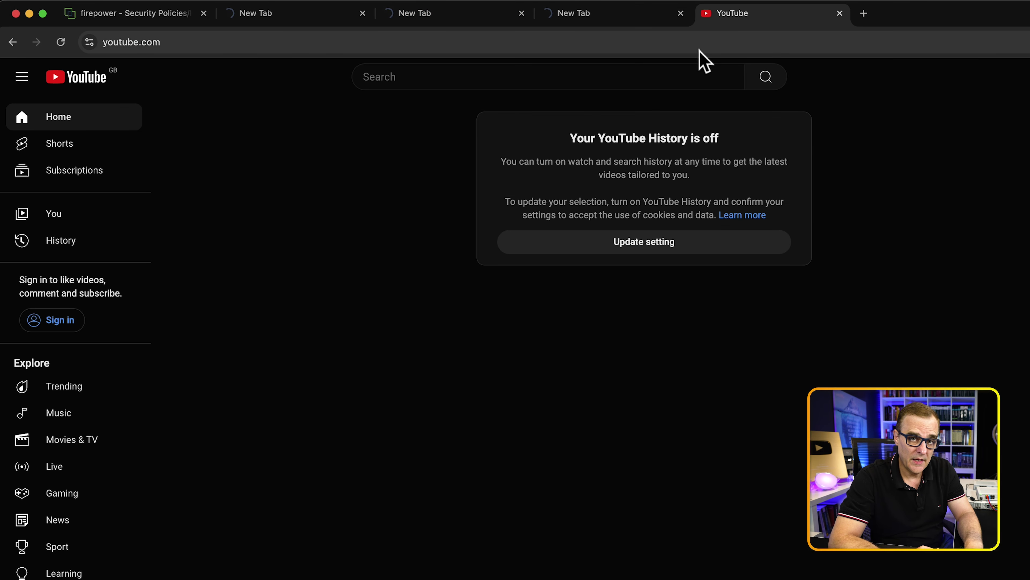
left_click(273, 16)
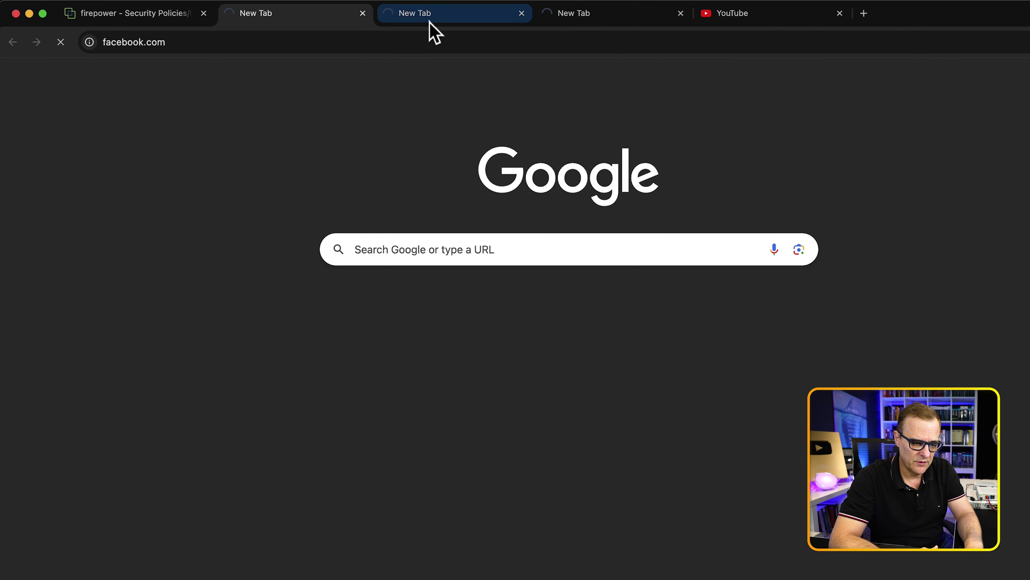
left_click(610, 17)
left_click(865, 13)
type("tiktok.com")
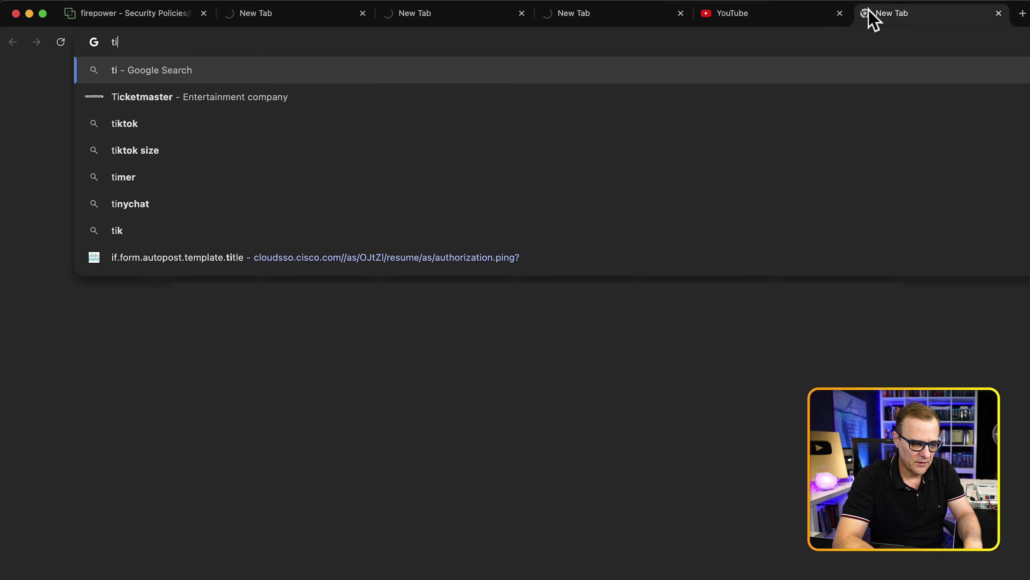
key("Return")
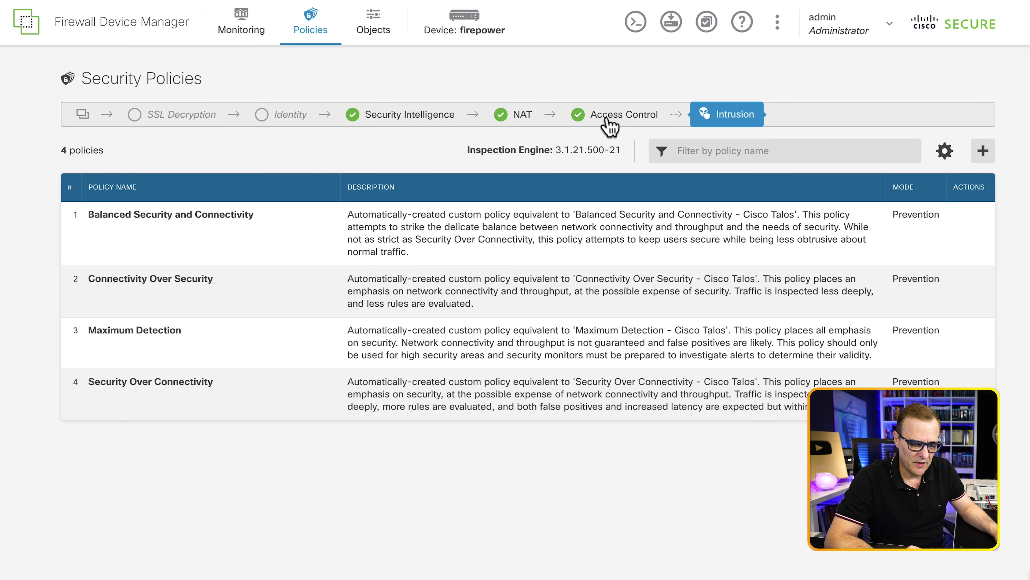
Open the Social Media Websites access rule's URL settings and look up the category of youtube.com on Talos.
left_click(608, 119)
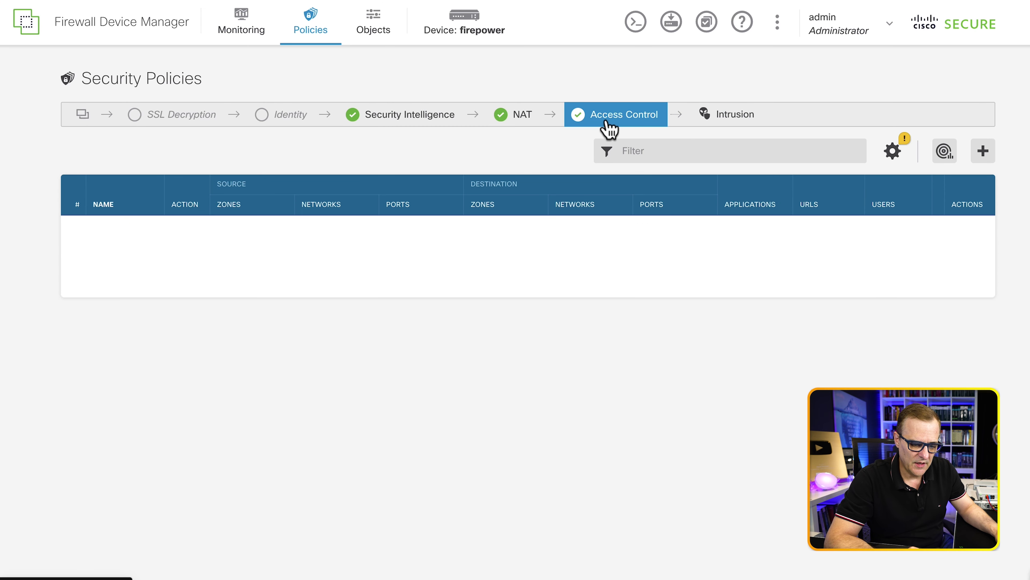
left_click(962, 231)
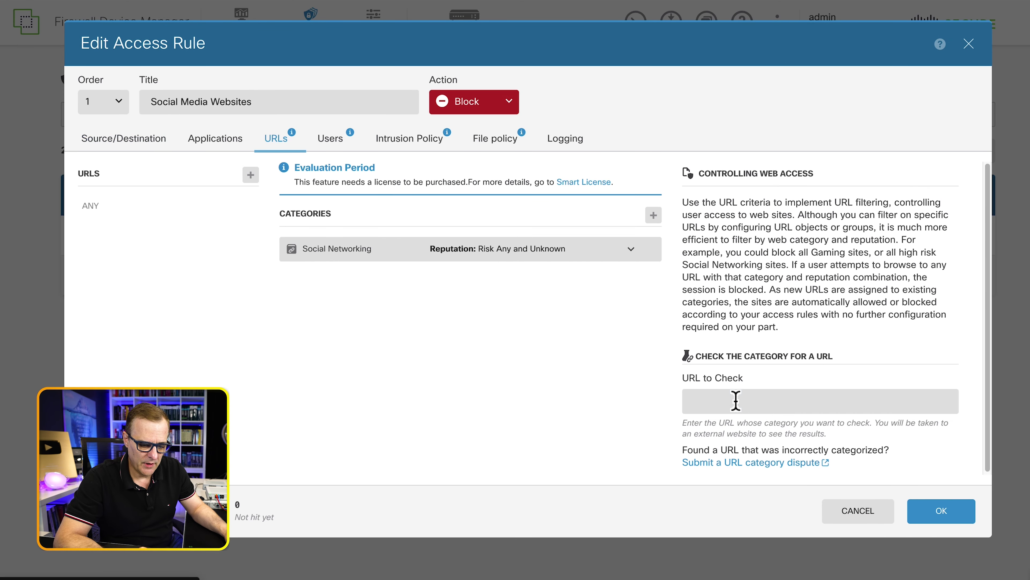
left_click(735, 400)
type("youtube.com")
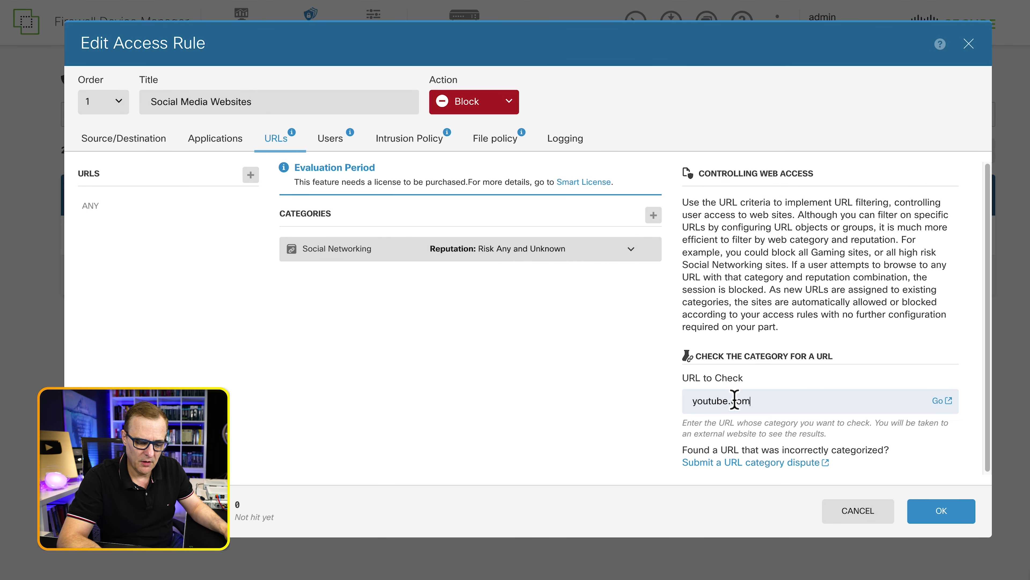
left_click(946, 400)
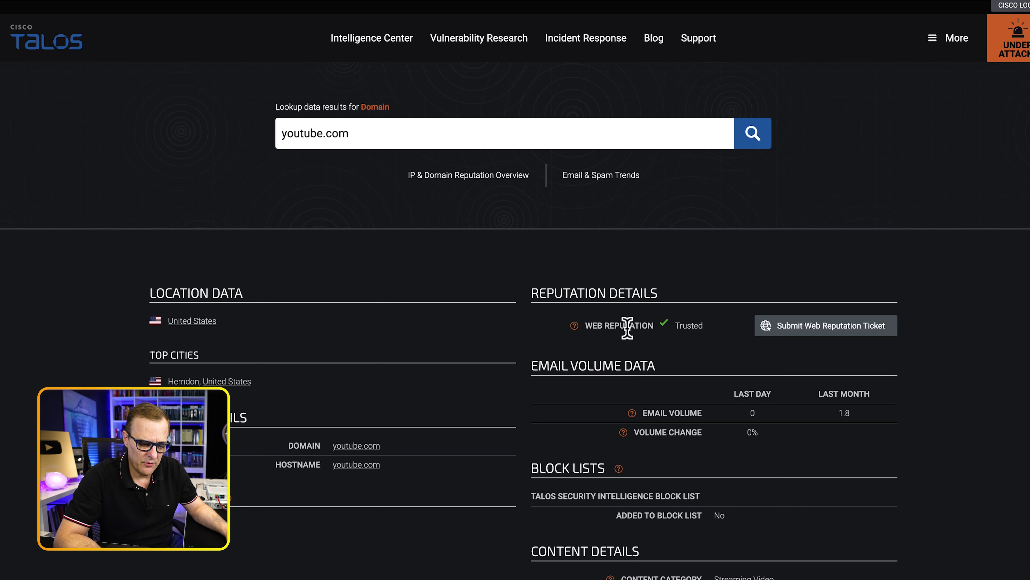
scroll(711, 336, "down", 1)
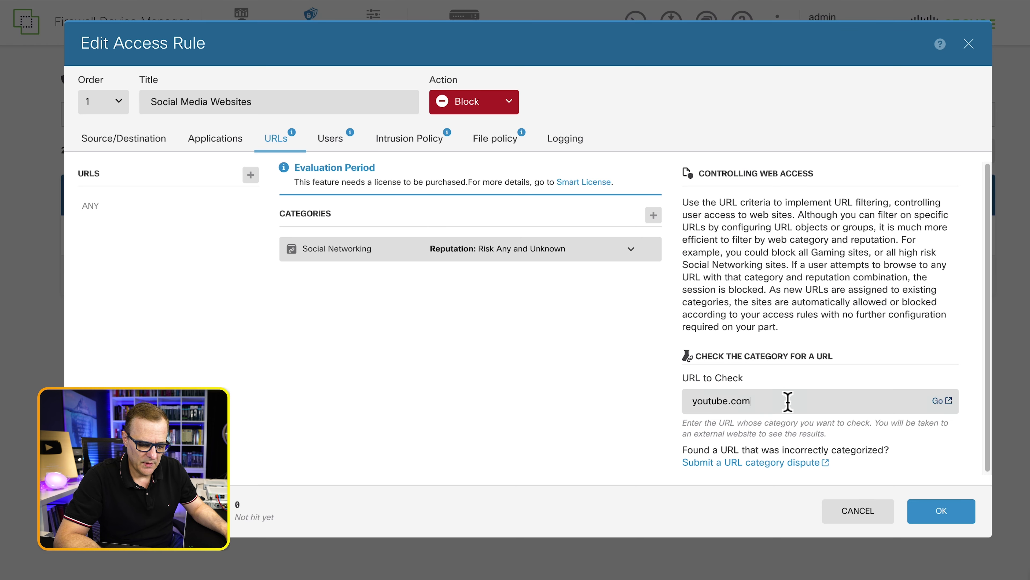
Look up tiktok.com with the rule's URL category check and examine its content categories.
left_click_drag(782, 403, 566, 407)
type("tiktok.com")
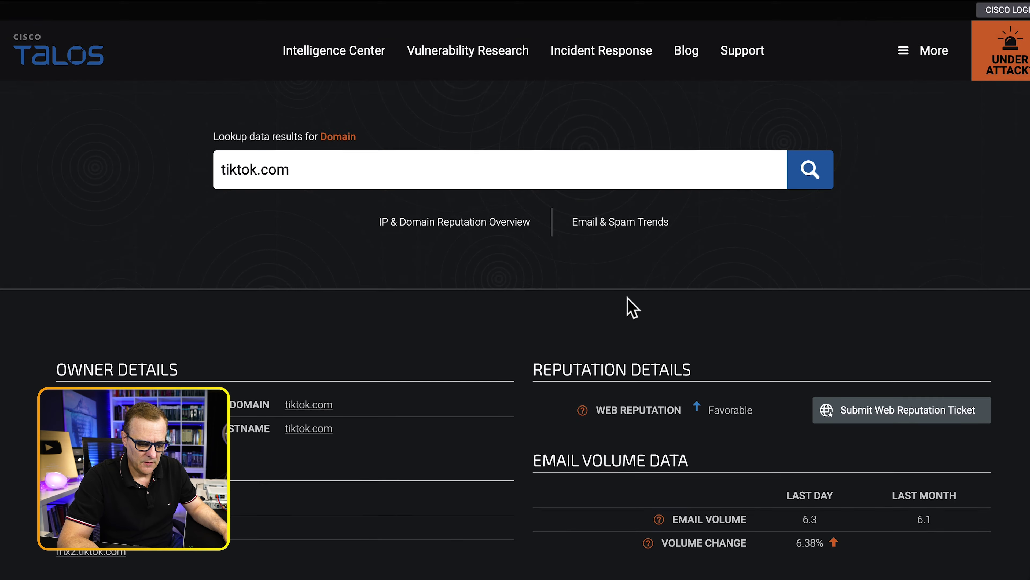
scroll(621, 334, "down", 1)
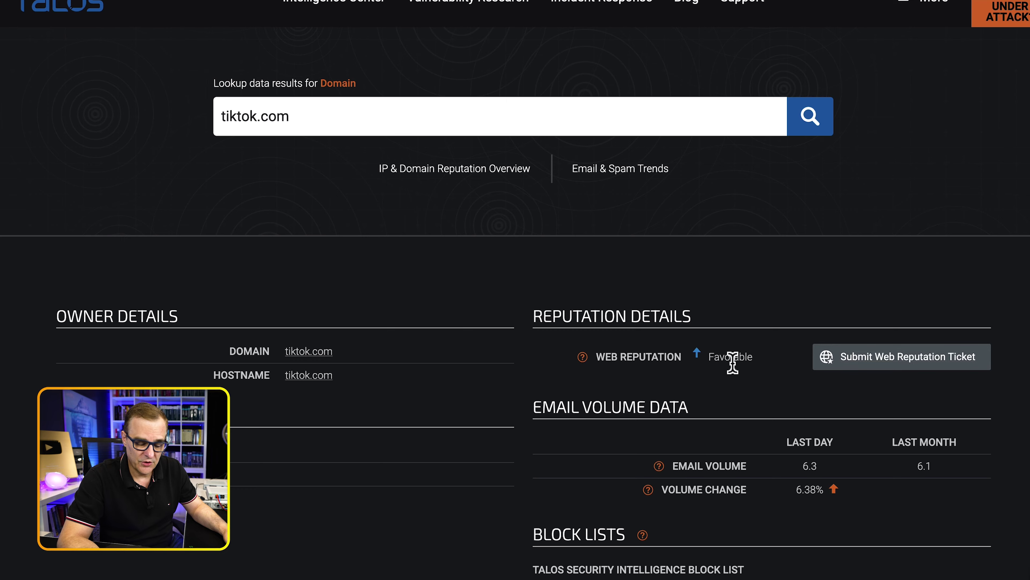
scroll(732, 363, "down", 10)
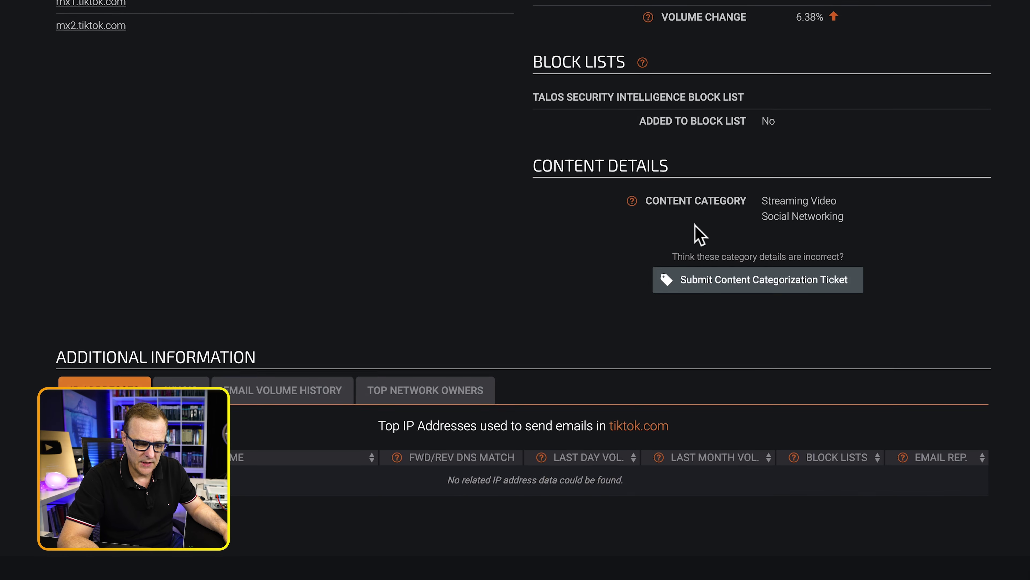
left_click_drag(647, 202, 874, 223)
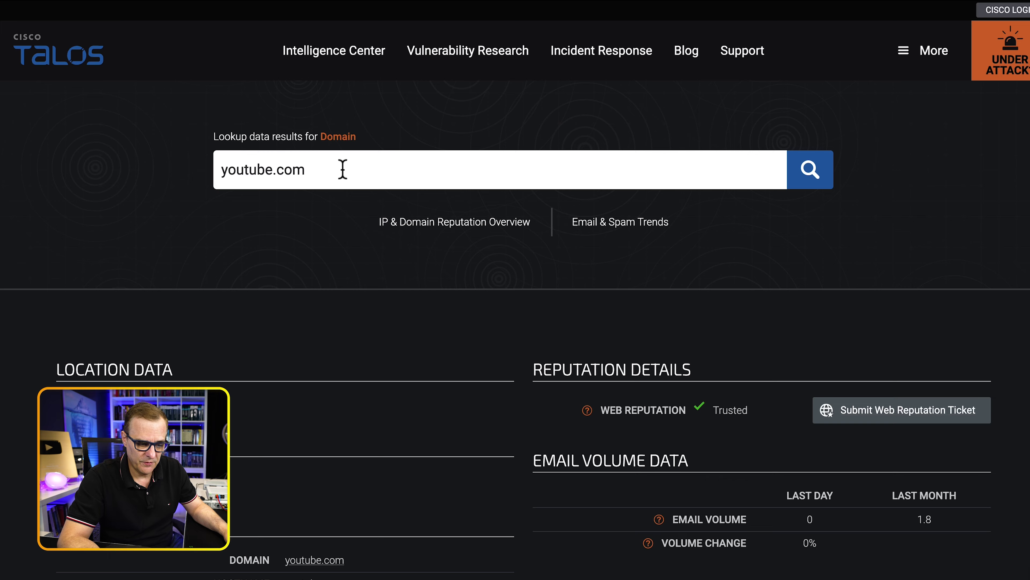
Return to the Talos lookup of youtube.com and examine its content category for comparison.
left_click_drag(341, 168, 194, 177)
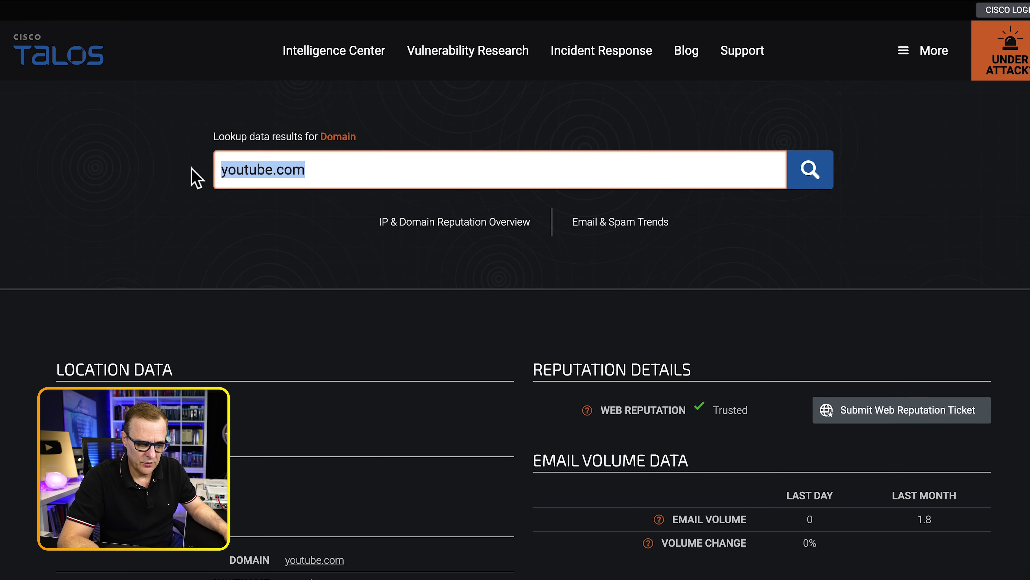
scroll(626, 288, "down", 9)
left_click_drag(758, 296, 839, 297)
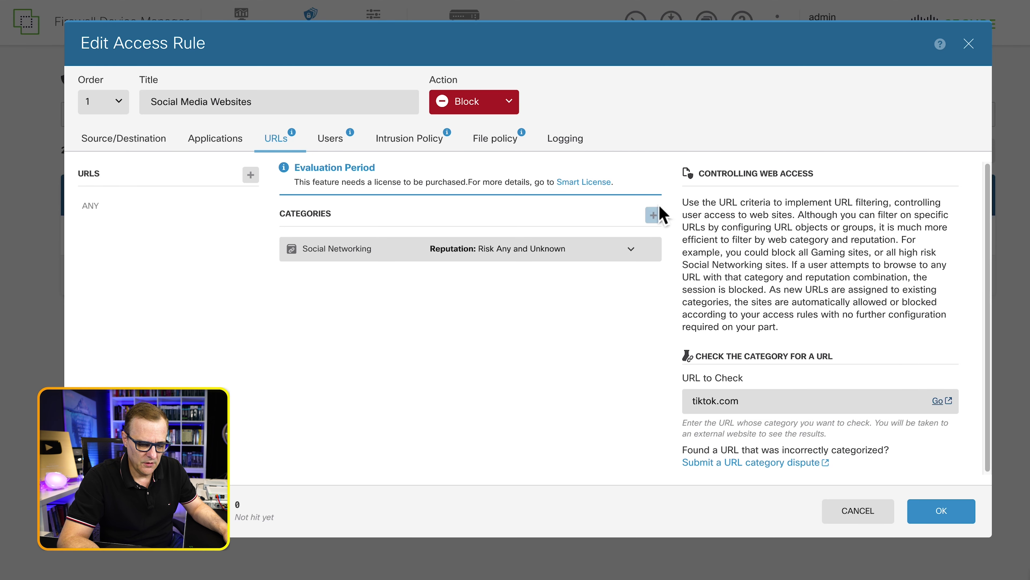
Add the Streaming Video URL category to the Social Media Websites block rule, save the rule and deploy the pending changes.
left_click(653, 214)
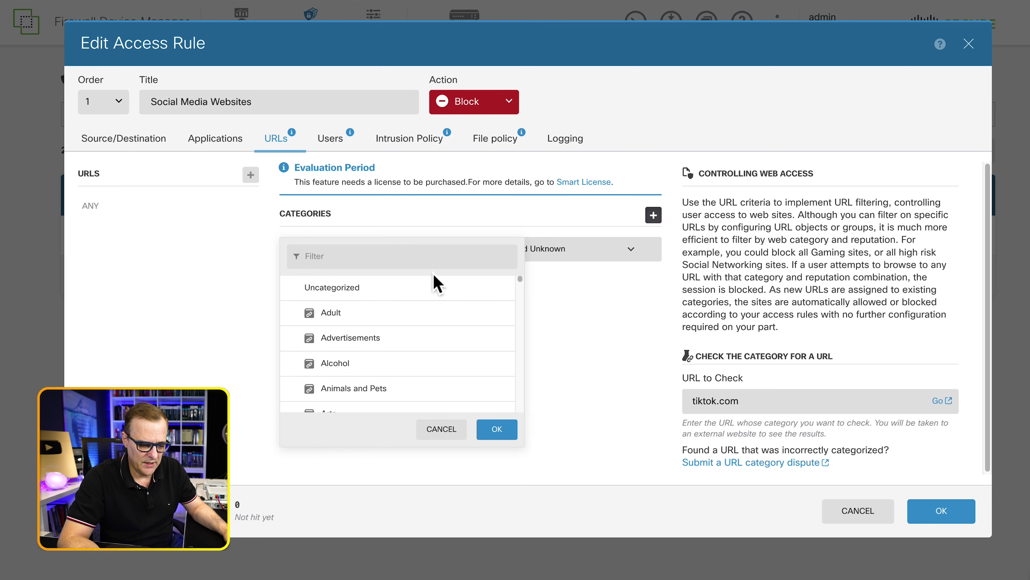
type("strea")
left_click(381, 314)
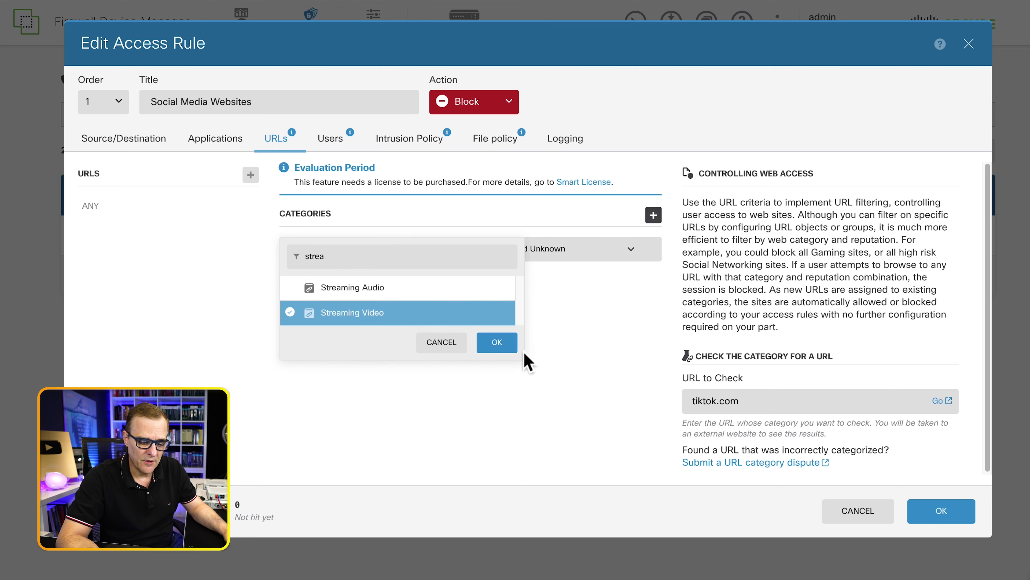
left_click(497, 342)
left_click(938, 512)
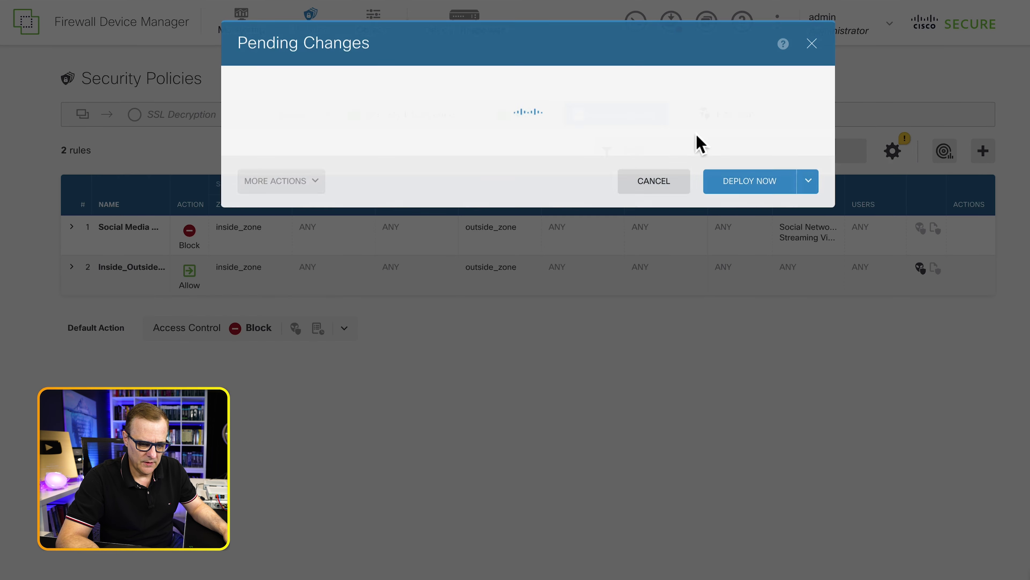
left_click(749, 308)
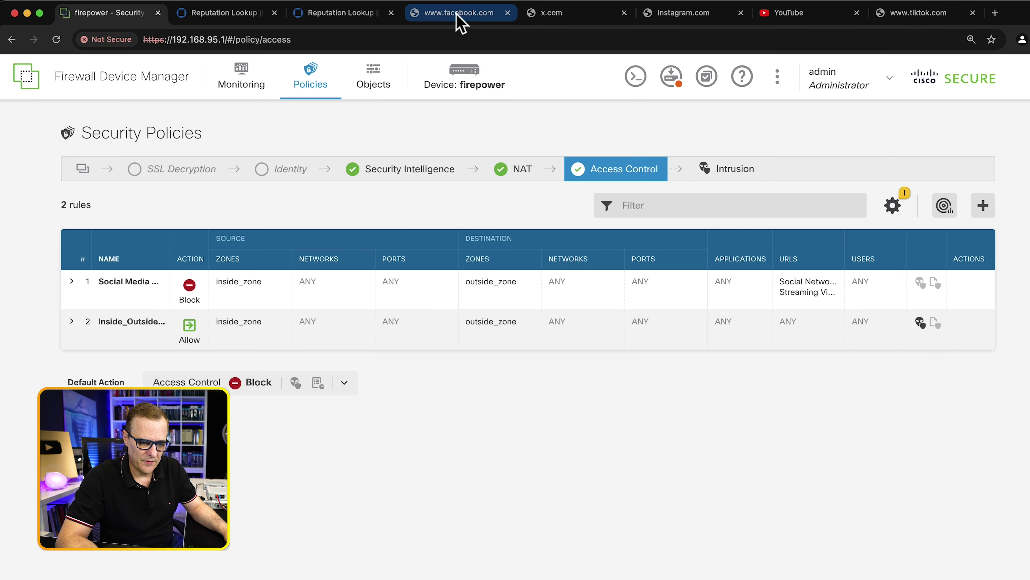
Check whether the open facebook.com, x.com, instagram.com, tiktok.com and YouTube tabs are reachable.
left_click(460, 16)
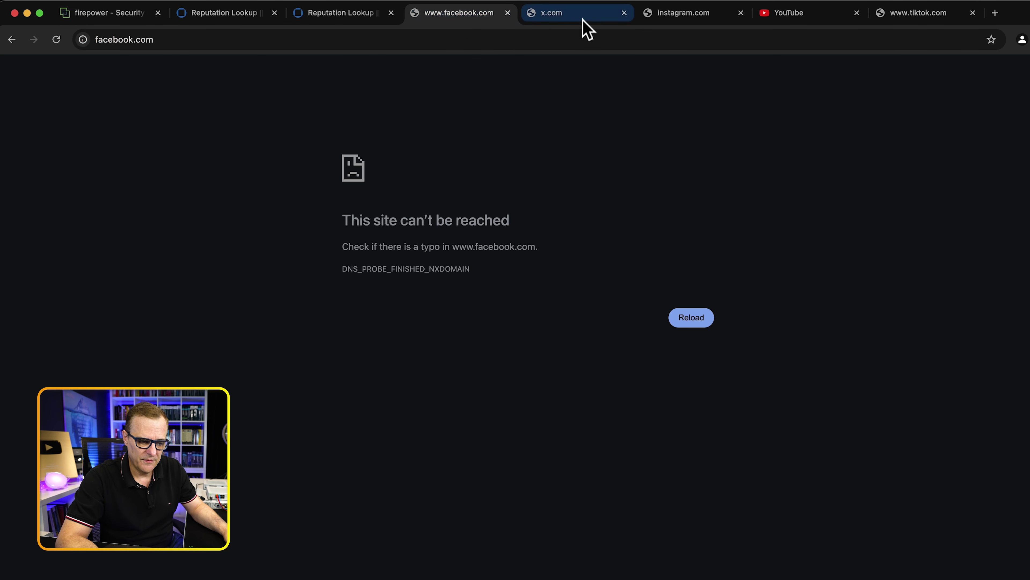
left_click(587, 18)
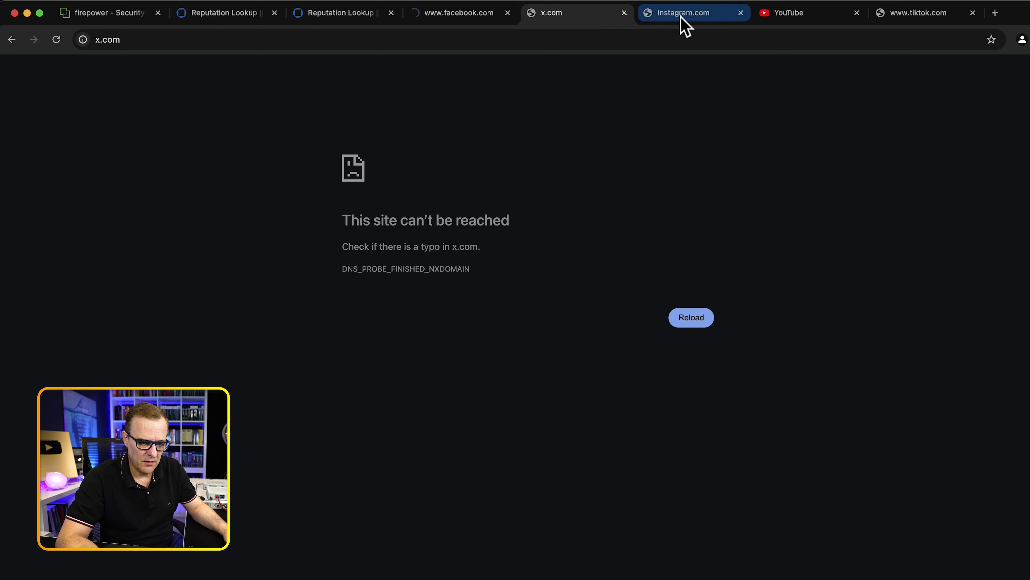
left_click(700, 12)
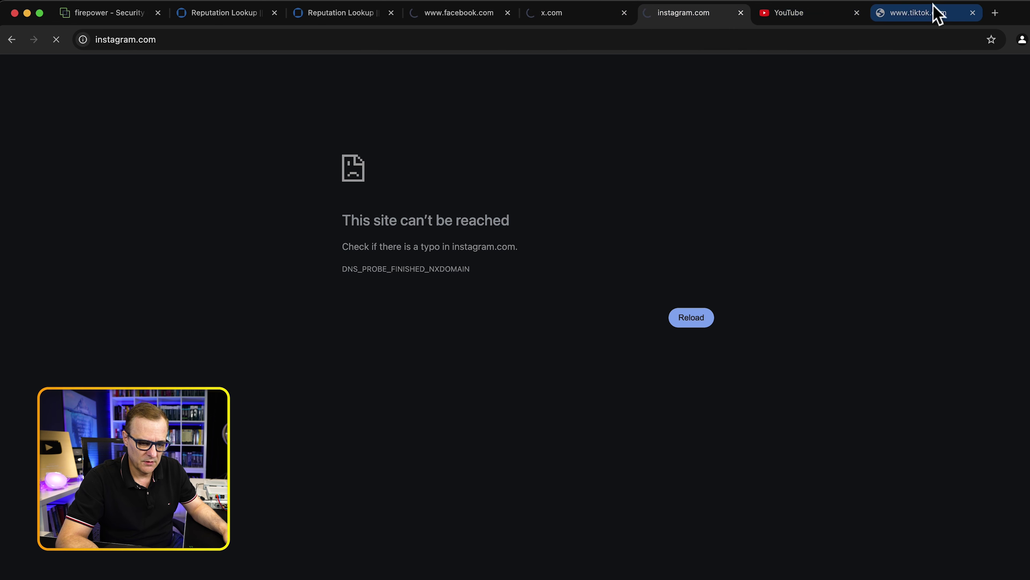
left_click(929, 14)
left_click(821, 27)
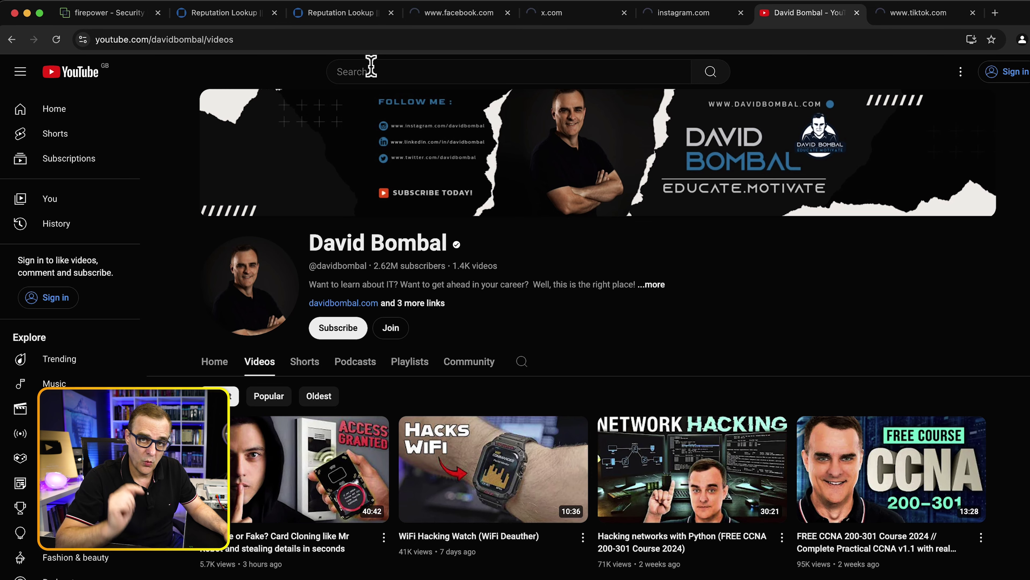
Reload the YouTube channel's videos page to test the streaming video block.
key("super+1")
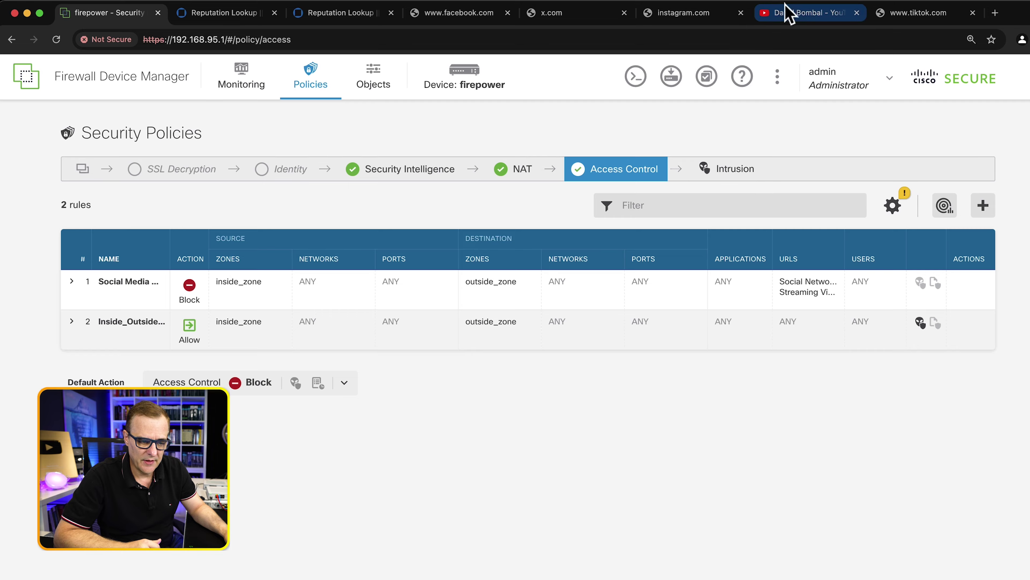
left_click(785, 12)
left_click(358, 39)
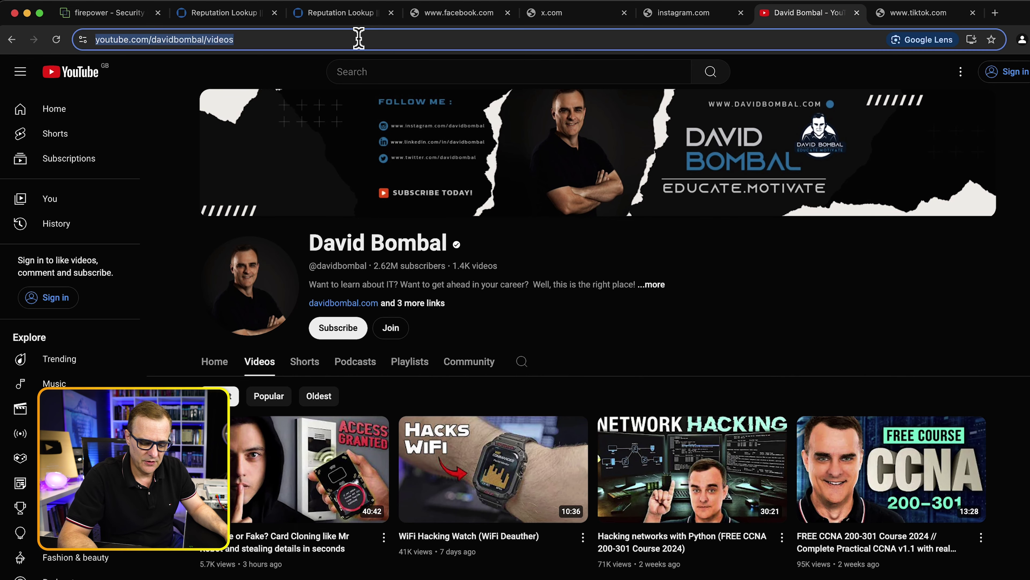
key("Return")
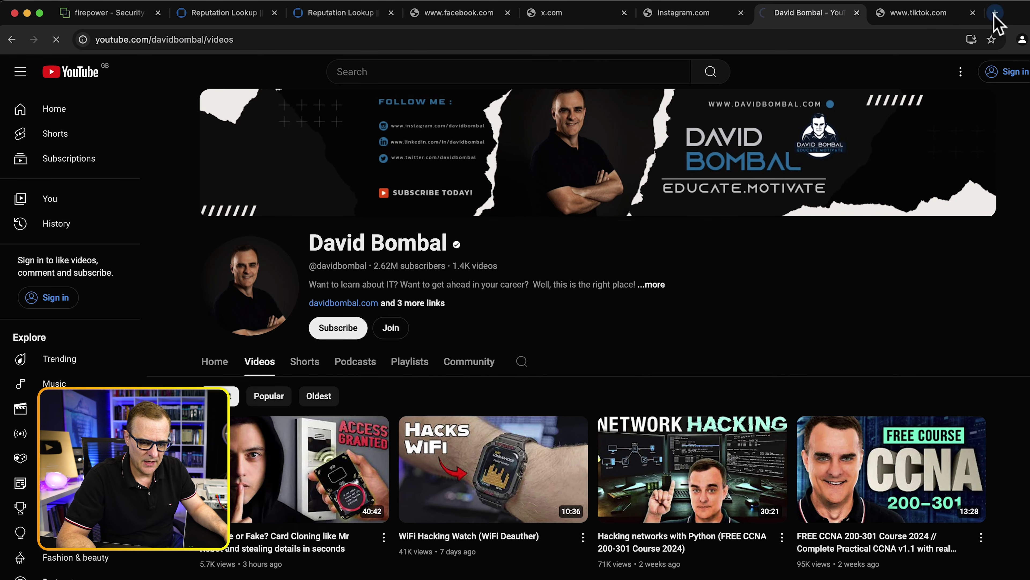
Retest the streaming video block by opening the same YouTube channel videos URL in a new tab.
left_click(428, 39)
key("super+c")
key("super+t")
key("super+v")
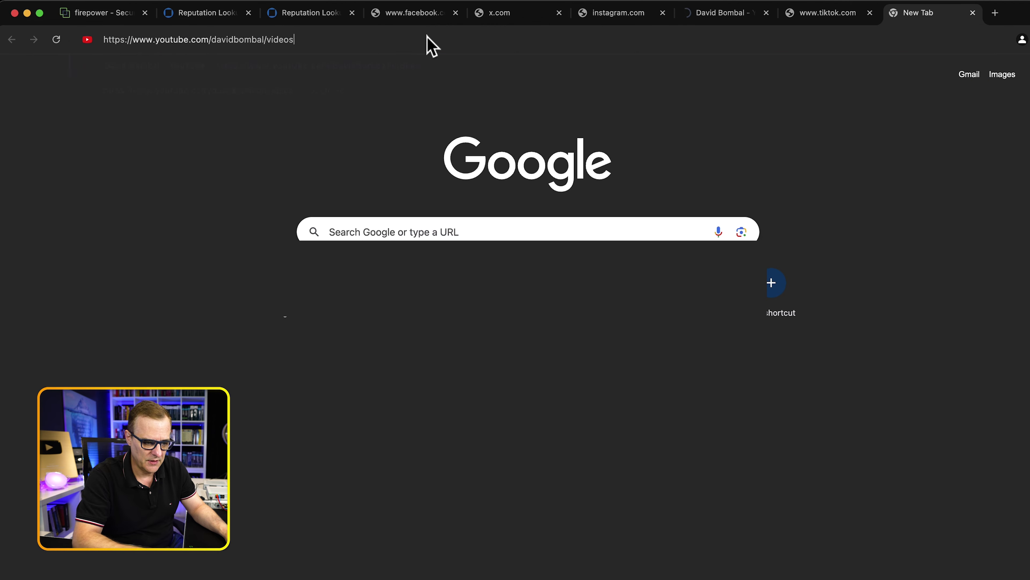
key("Return")
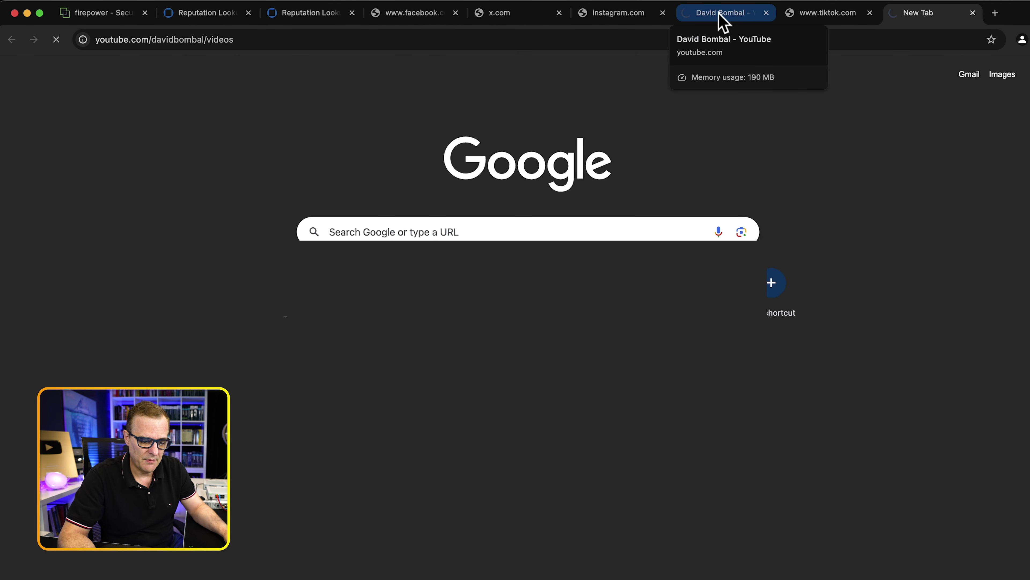
Dismiss the access policy recommendation on the firewall, enable TLS Server Identity Discovery in Access Policy Settings and save.
key("super+1")
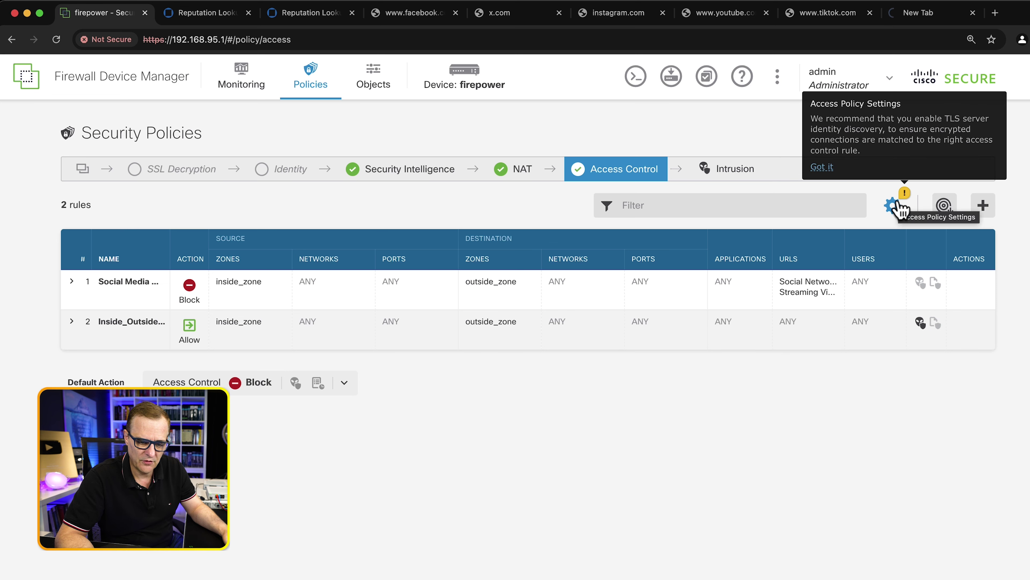
left_click(820, 168)
left_click(896, 207)
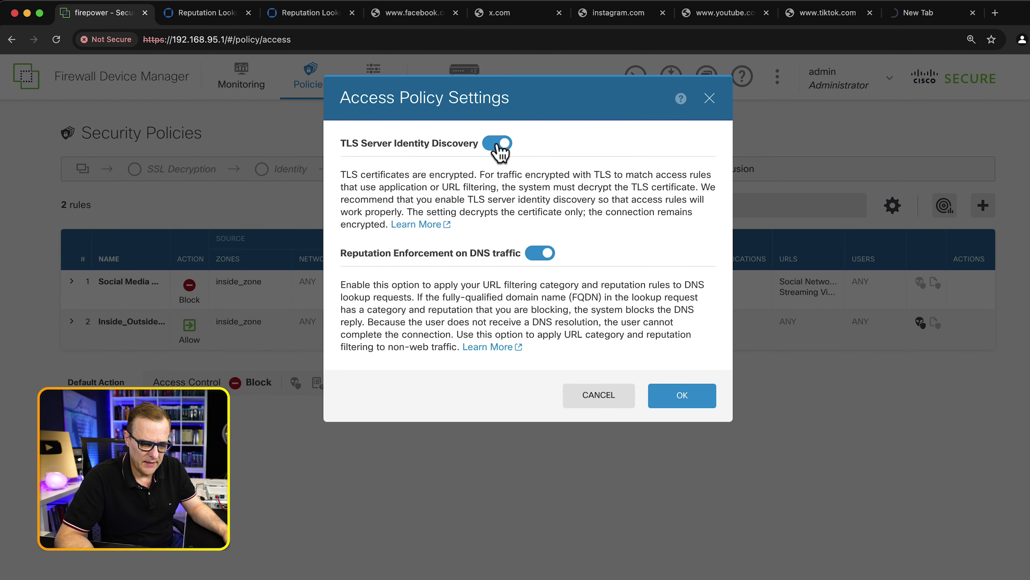
left_click(682, 395)
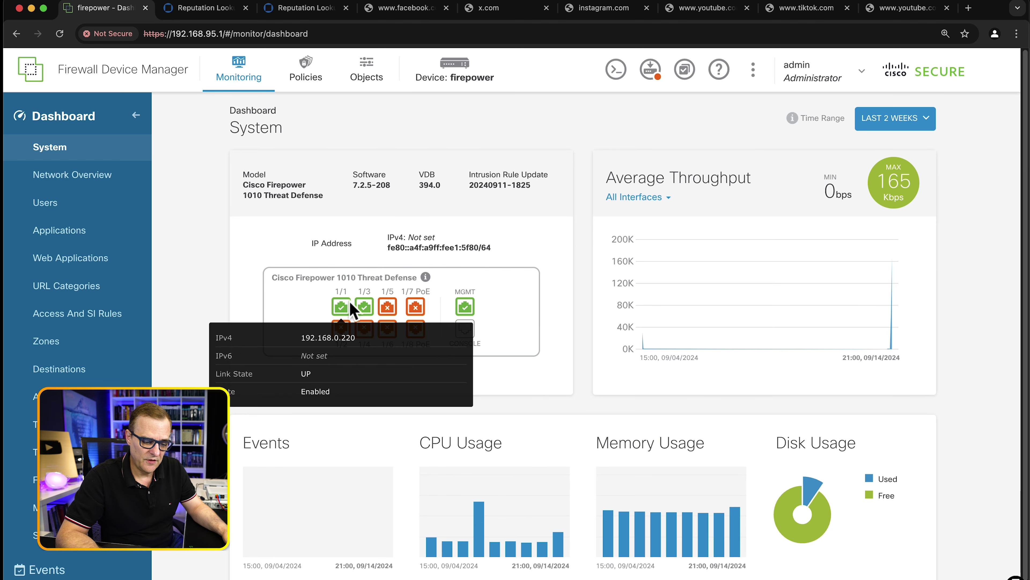
Examine the status of interfaces 1/1, 1/3 and MGMT on the System dashboard, and open the network objects list.
mouse_move(367, 312)
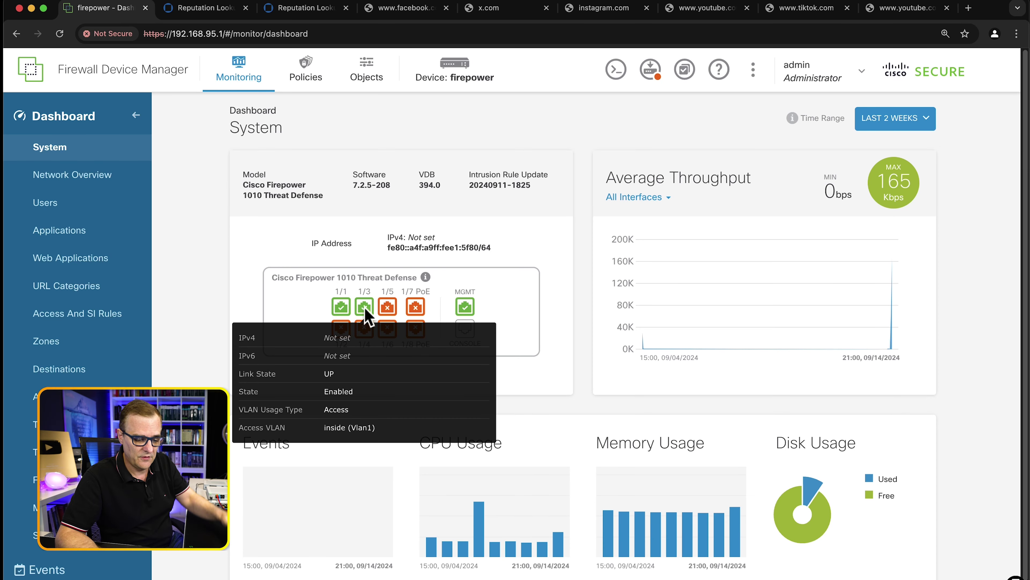
mouse_move(461, 314)
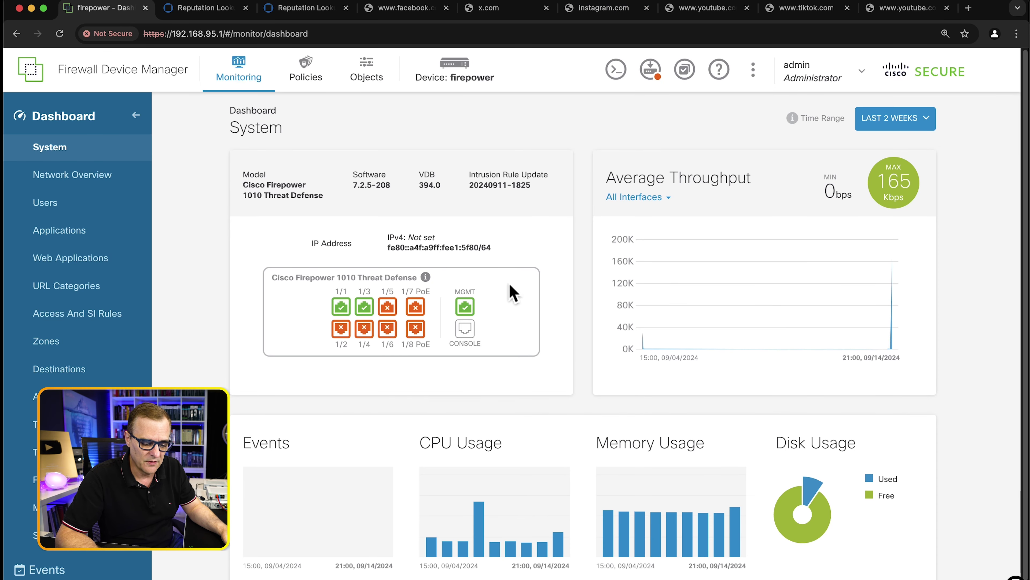
scroll(535, 301, "down", 1)
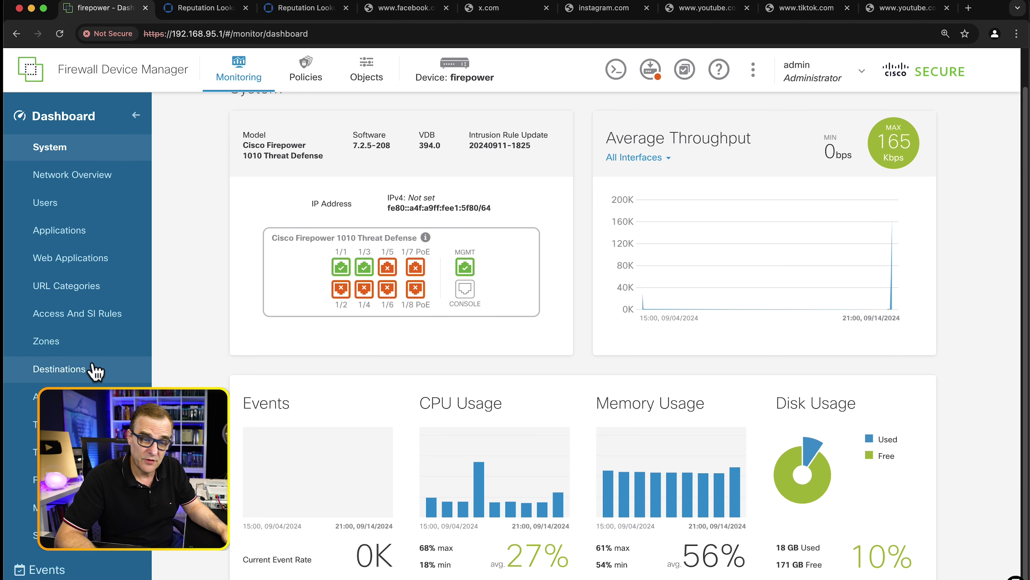
scroll(324, 162, "up", 1)
left_click(376, 76)
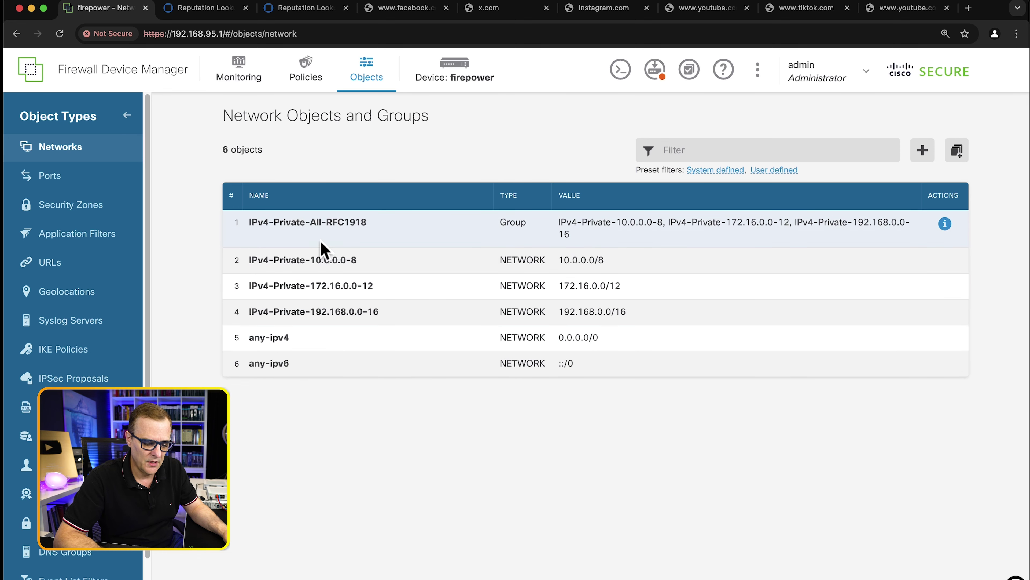
triple_click(273, 341)
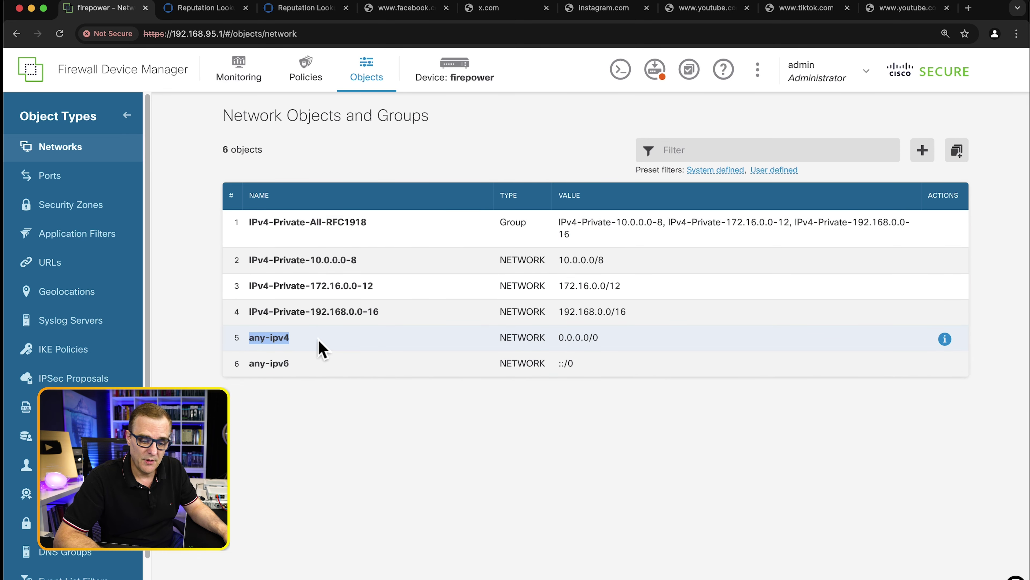
key("super+equal")
key("super+minus")
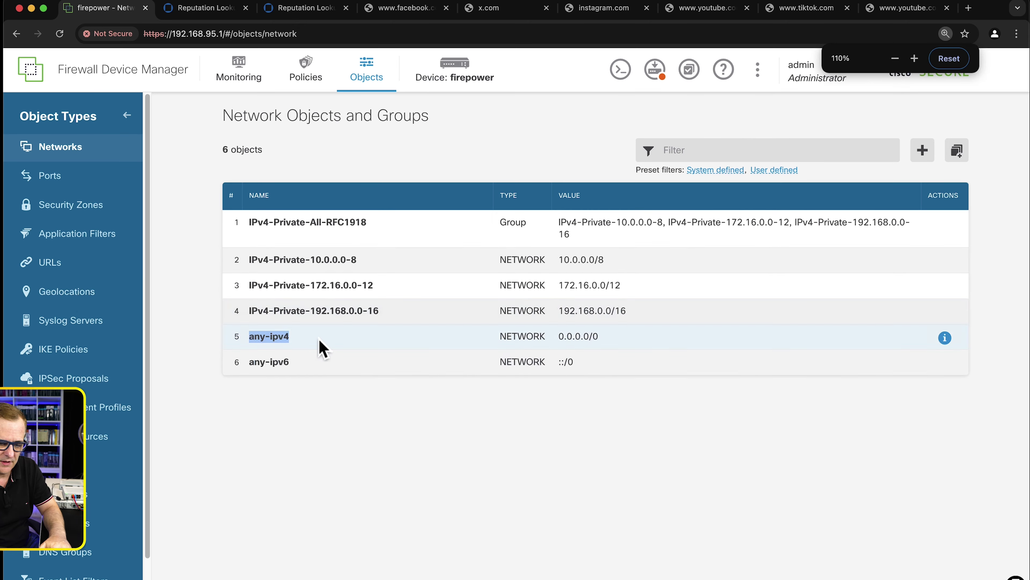
Start a new geolocation object on the firewall, look through the continents and countries, and select the continent Africa.
left_click(84, 291)
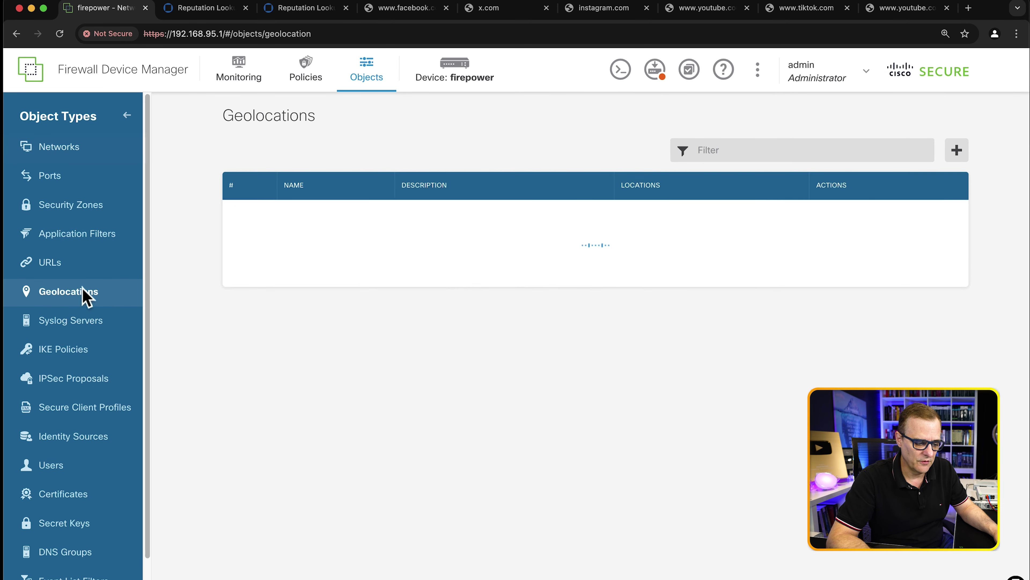
left_click(593, 295)
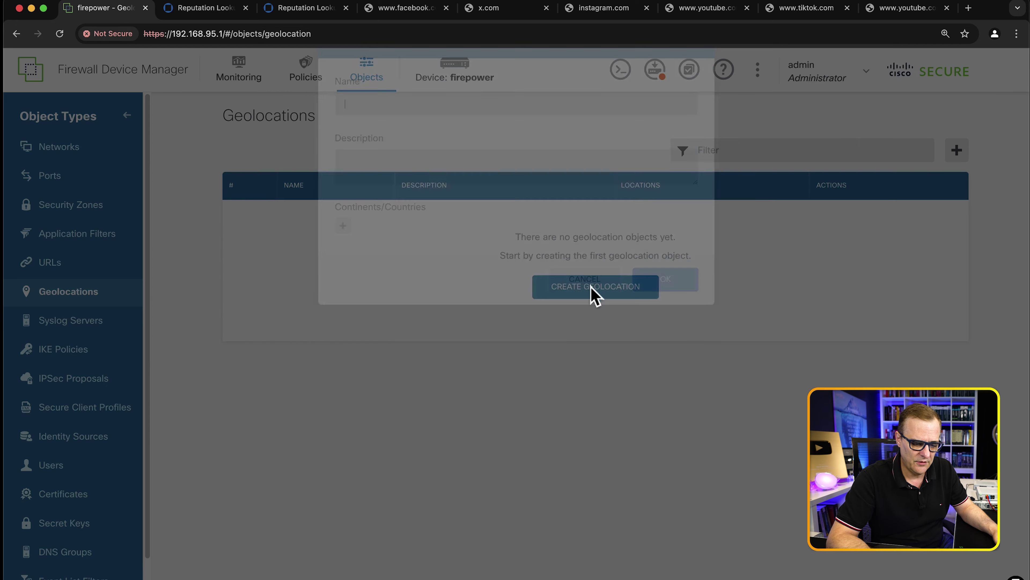
left_click(343, 279)
scroll(432, 361, "down", 3)
scroll(414, 365, "up", 2)
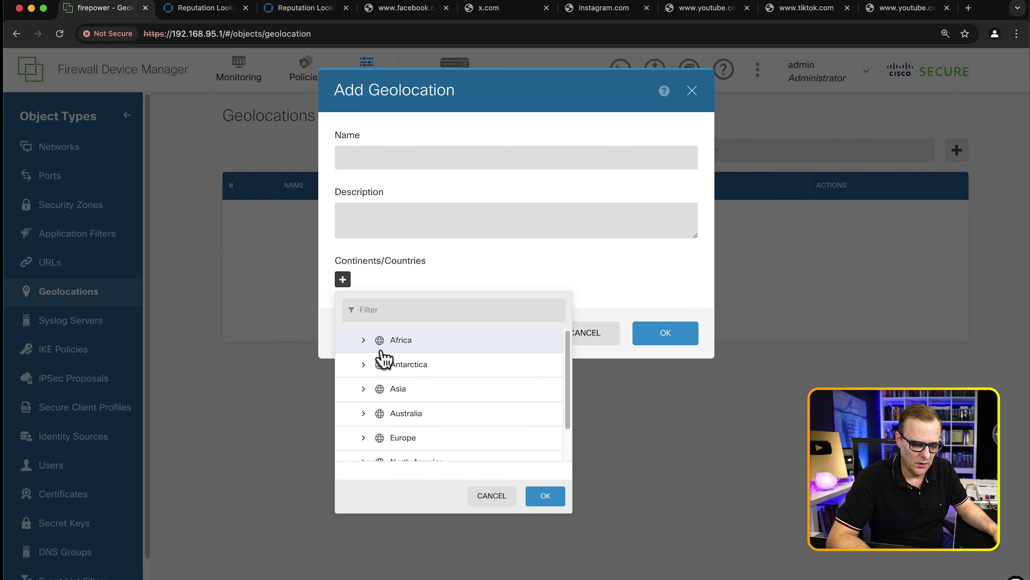
left_click(363, 340)
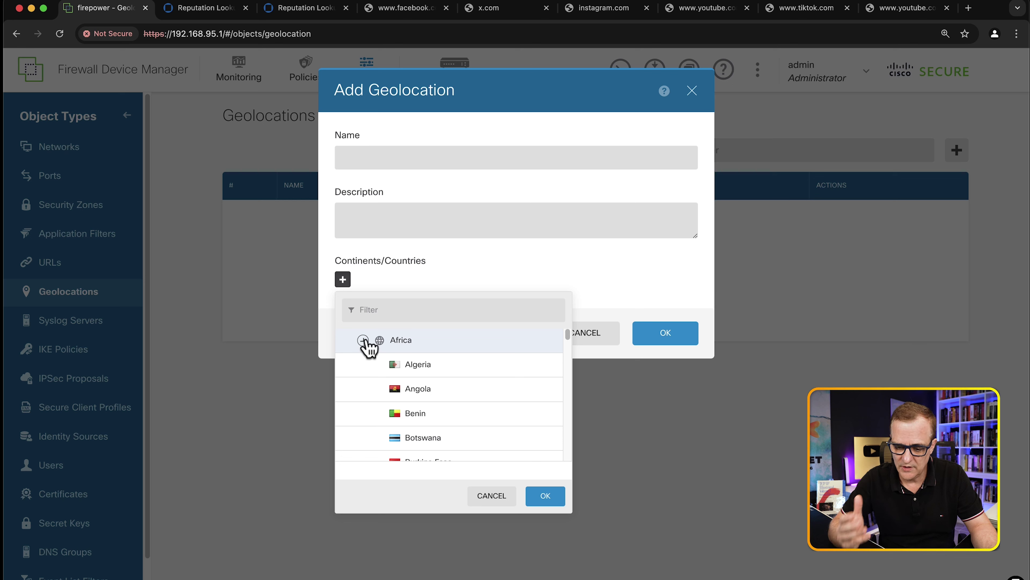
left_click(364, 340)
left_click(404, 343)
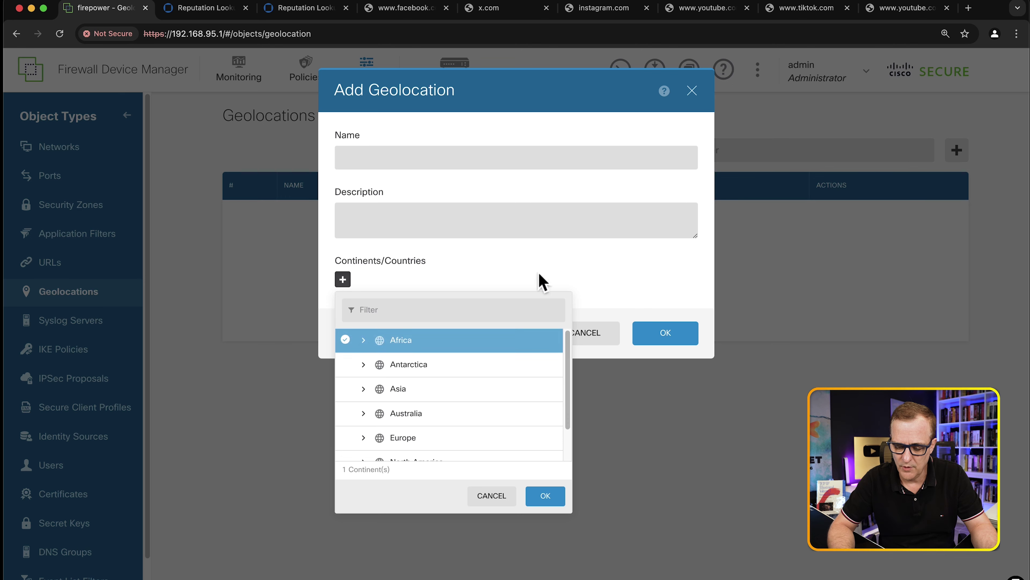
Name the geolocation Africa, describe it as "Block traffic to Africa", and add the continent Africa to its locations.
left_click(433, 164)
type("Africa")
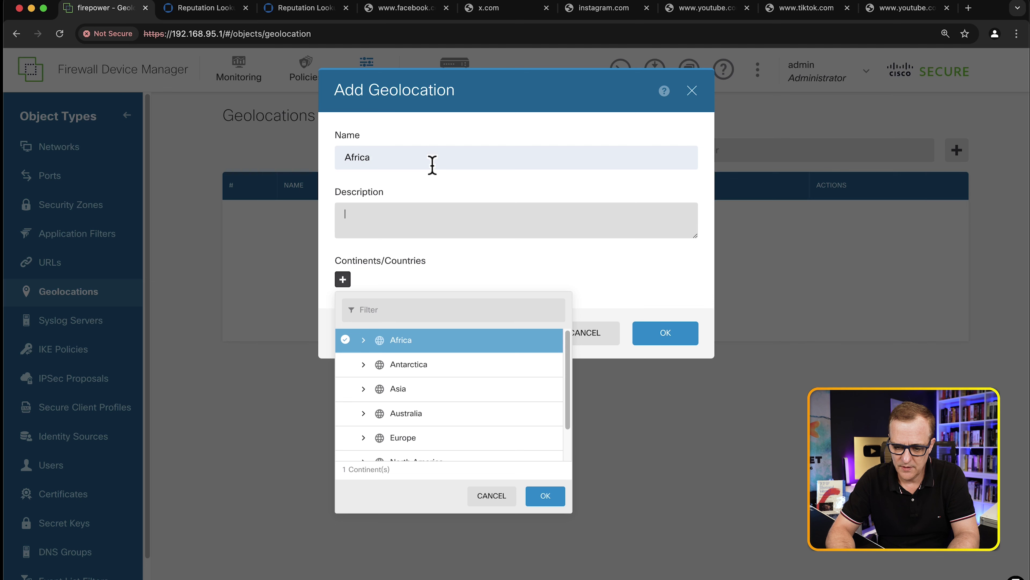
type("Block traffic to Africa")
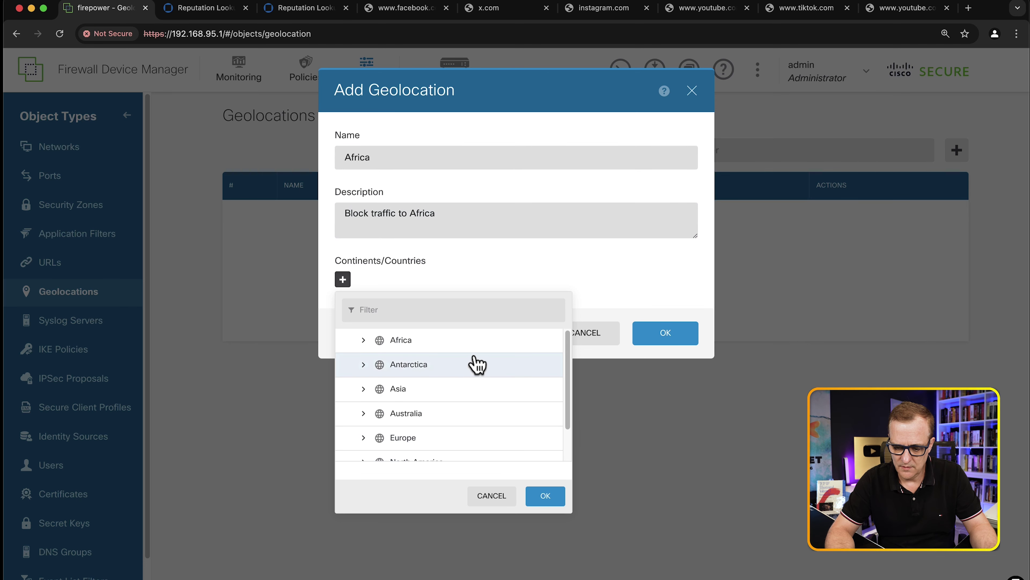
left_click(447, 341)
left_click(545, 500)
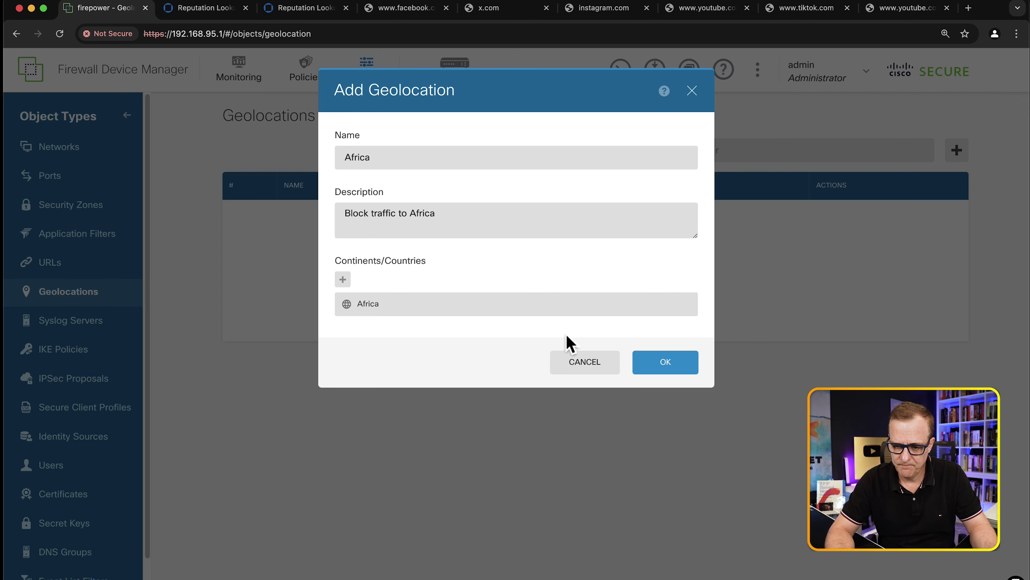
Open news24.com in a new browser tab and confirm the default data consent choices without accepting all.
left_click(968, 8)
type("news24.com")
key("Return")
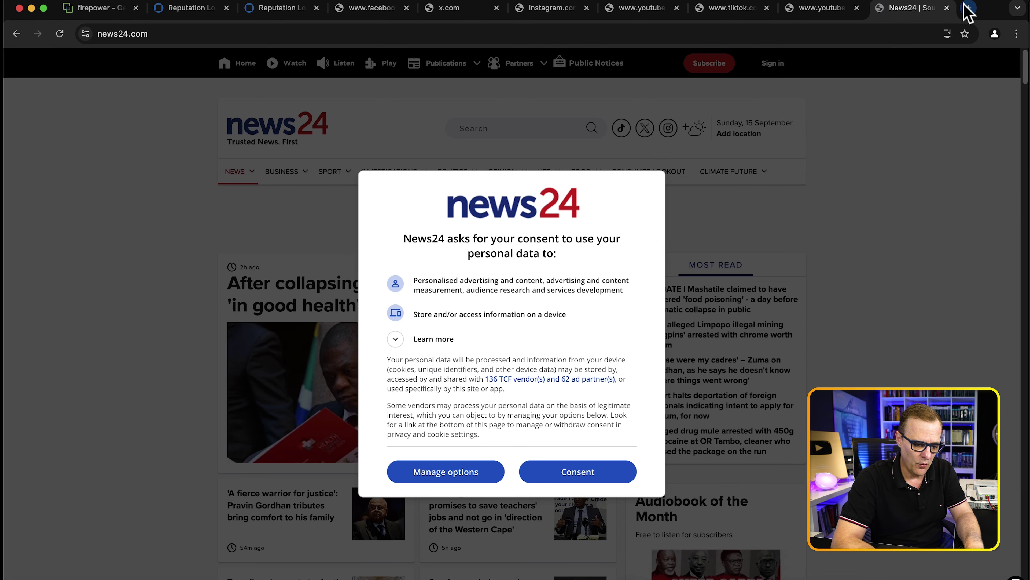
left_click(480, 478)
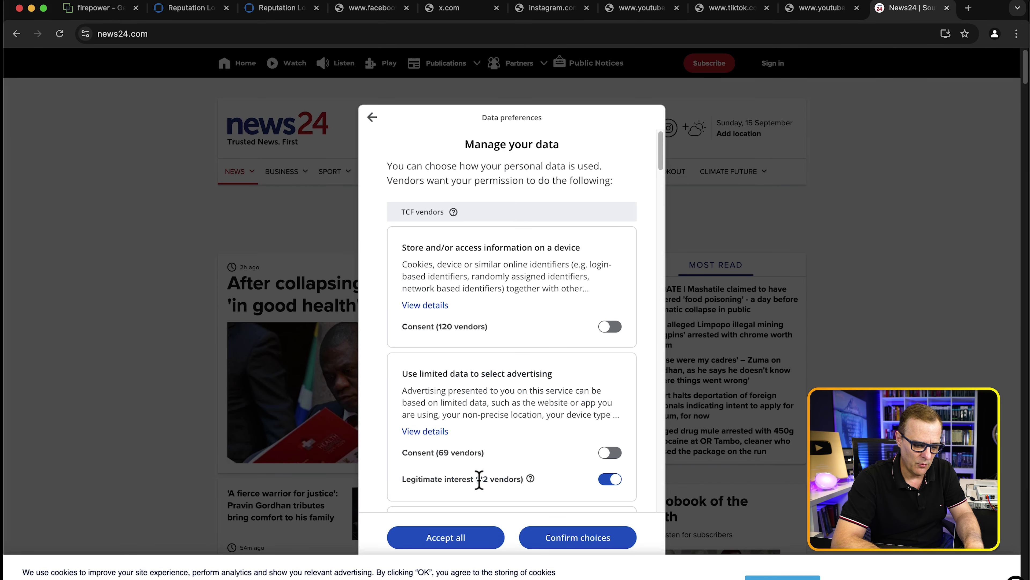
left_click(552, 545)
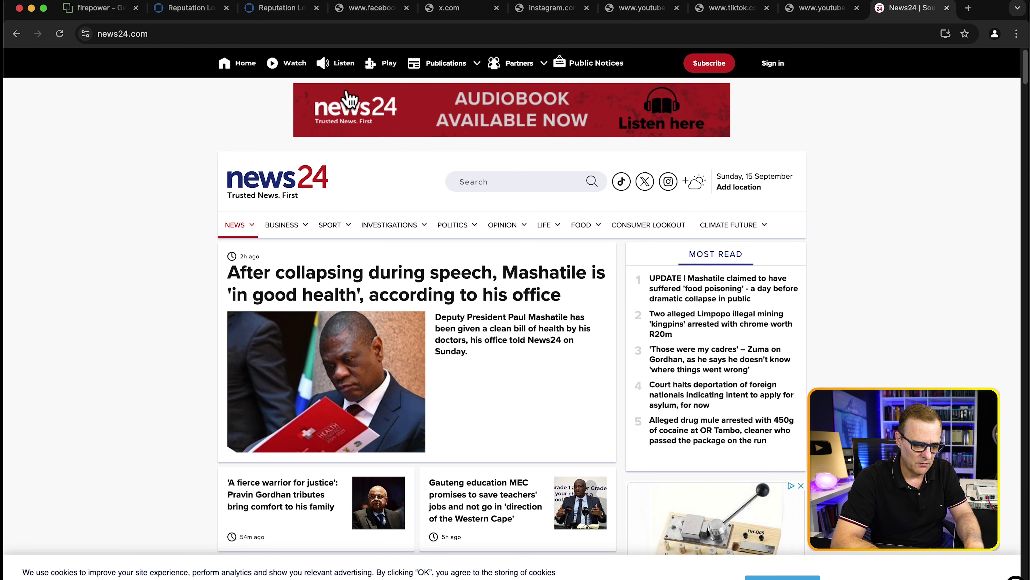
Return to the firewall manager, save the Africa geolocation object, and deploy the pending changes.
left_click(99, 8)
left_click(662, 367)
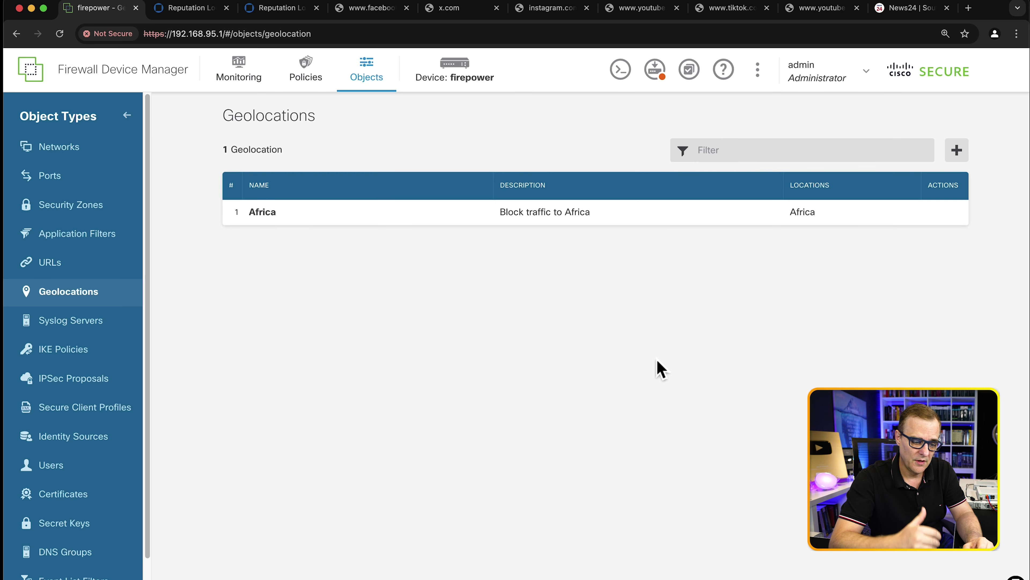
left_click(656, 76)
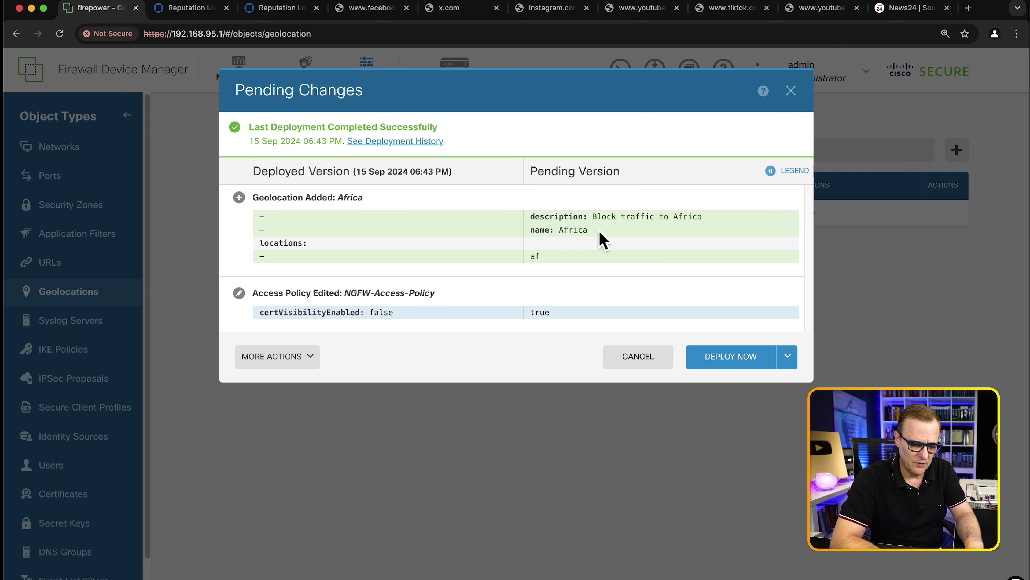
left_click_drag(531, 216, 634, 235)
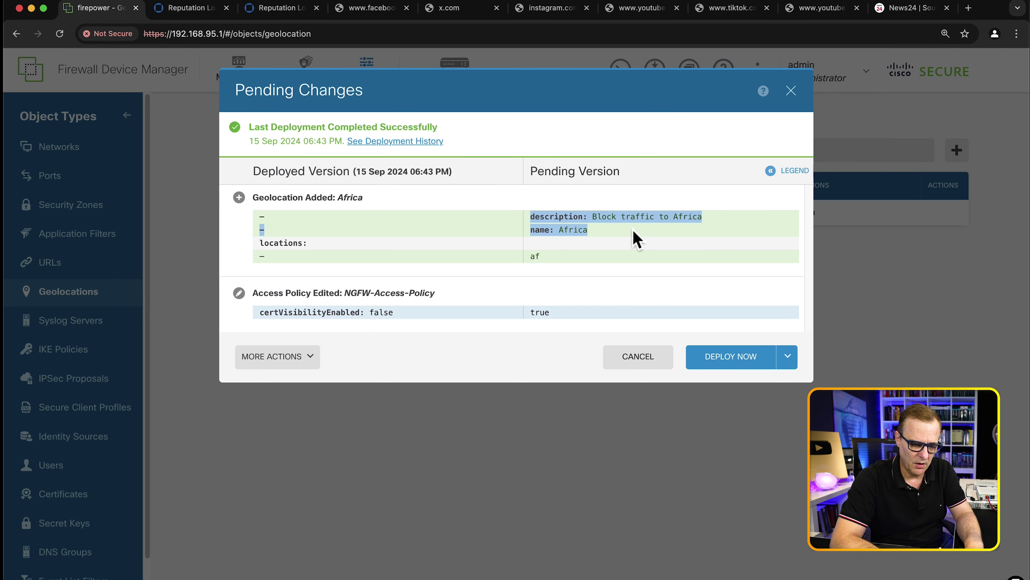
left_click(743, 364)
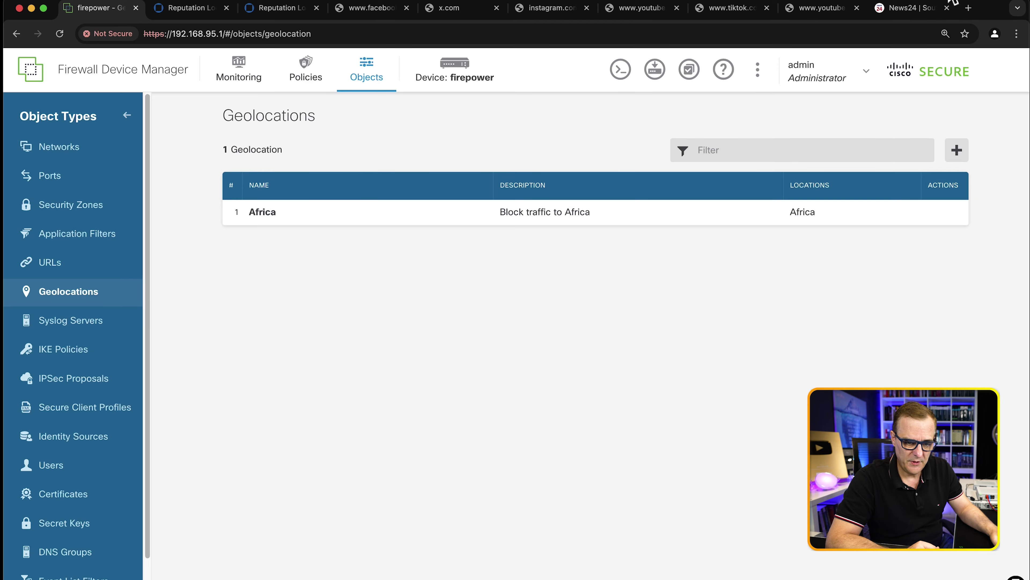
Test access to African sites by reloading news24.com and opening citizen.co.za in a new tab, closing that tab when done.
left_click(953, 8)
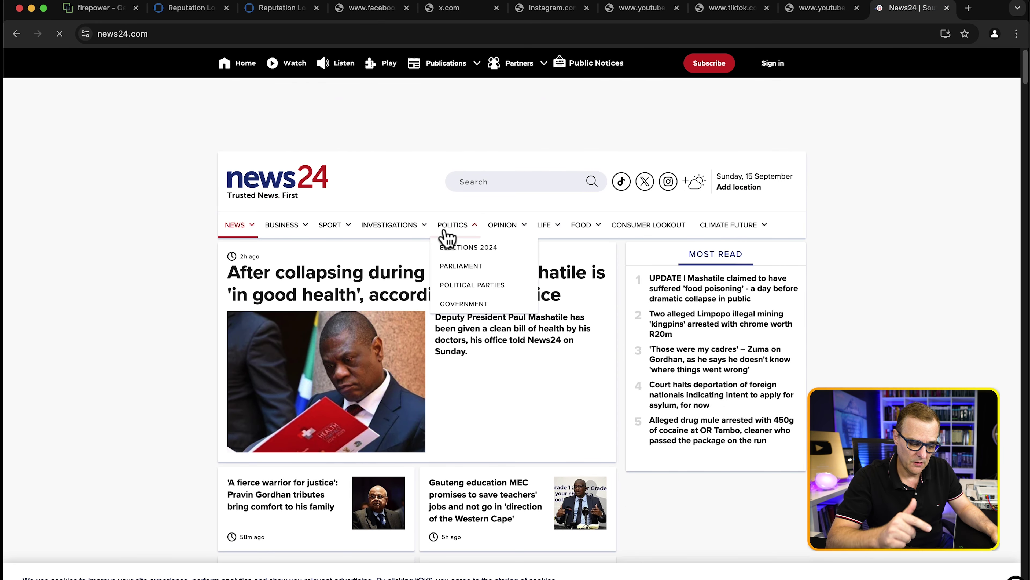
left_click(969, 8)
type("citizen.co.")
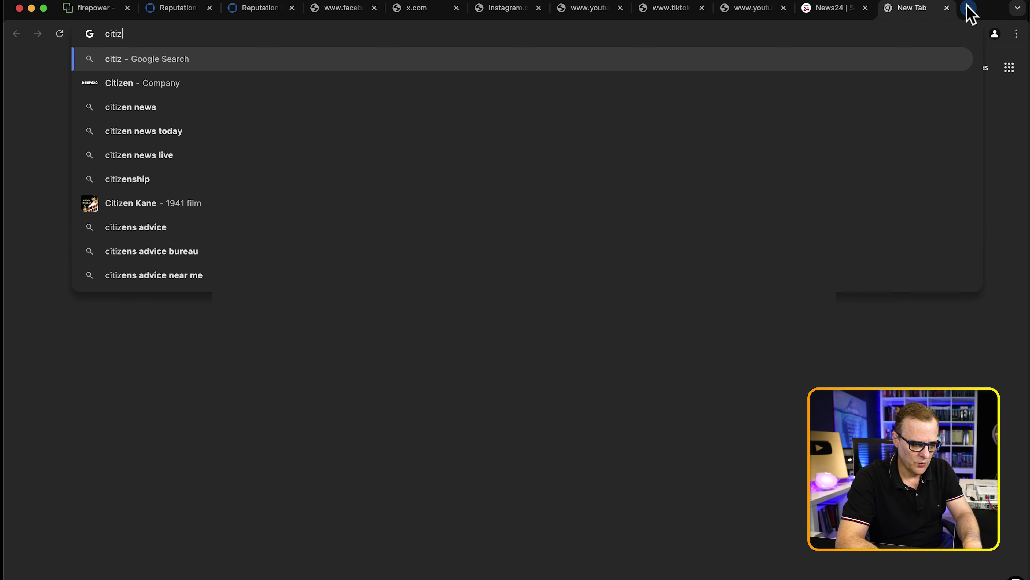
type("za")
key("Return")
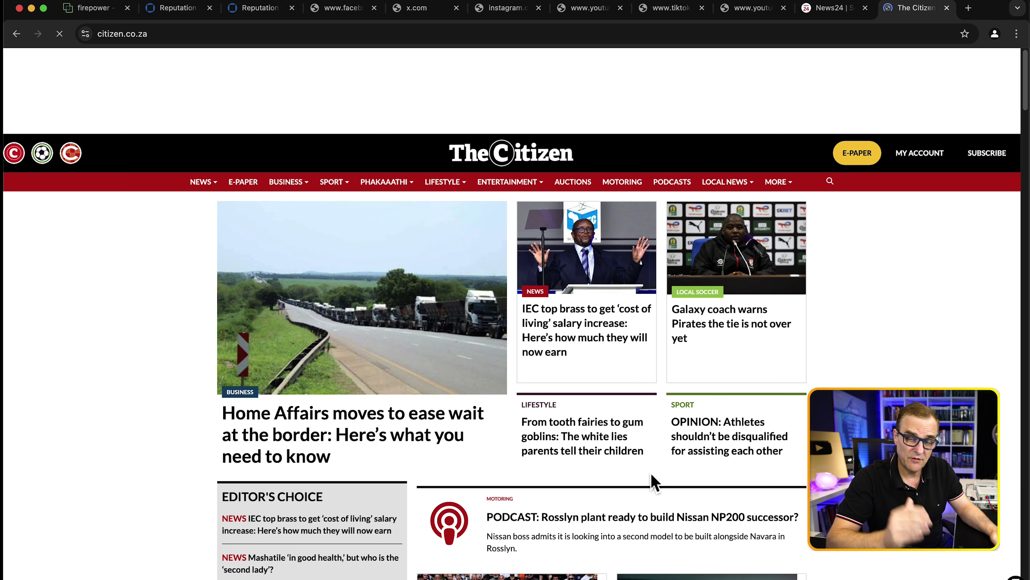
key("super+w")
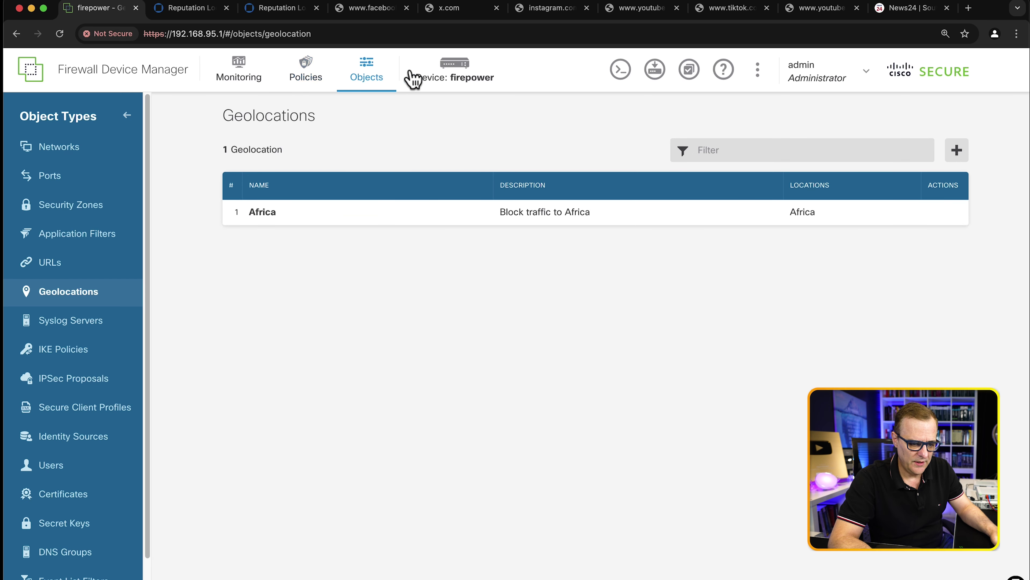
Show the firewall's access control rules and recheck the blocked YouTube and Instagram pages.
left_click(310, 75)
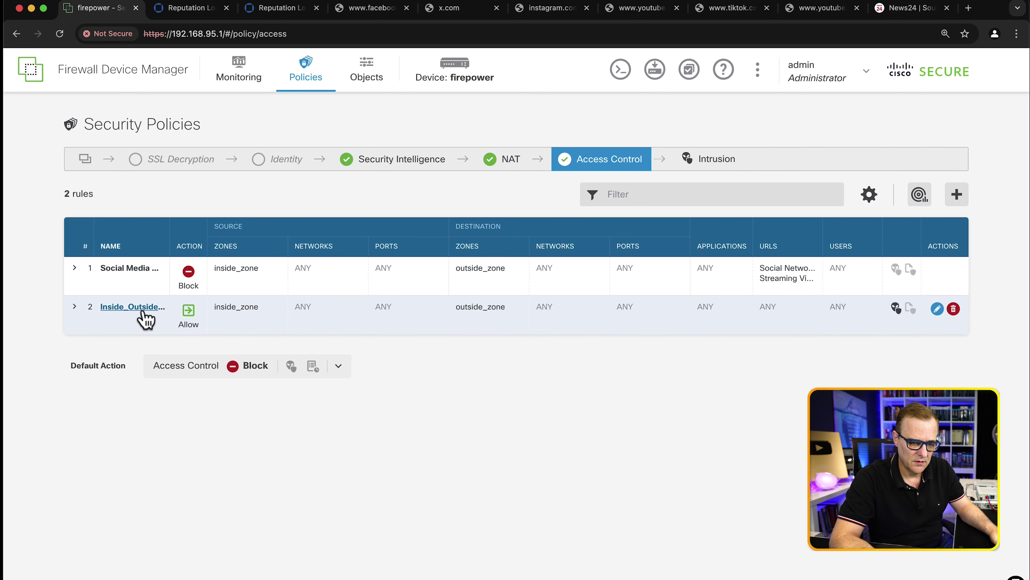
left_click(649, 9)
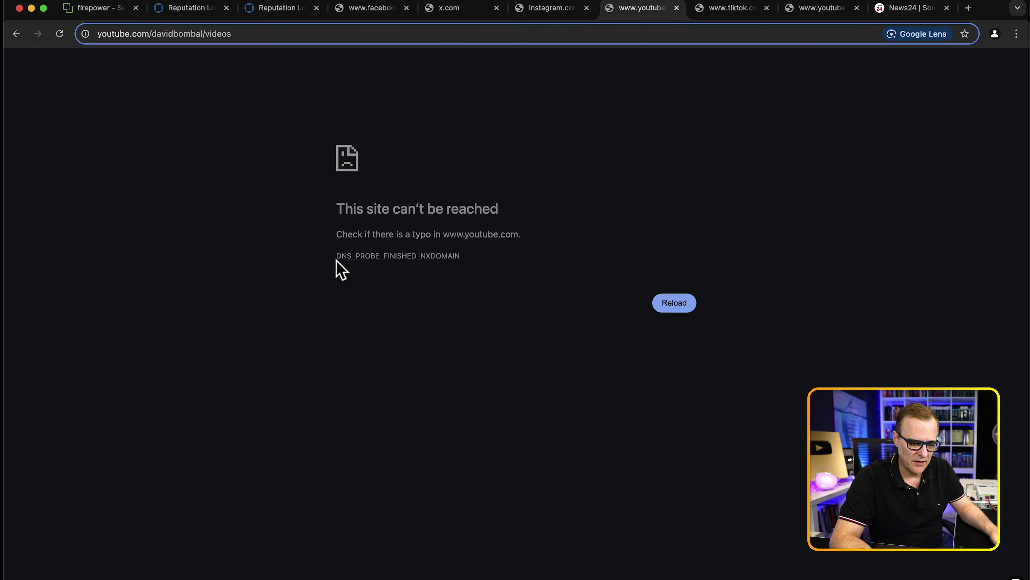
left_click_drag(386, 221, 616, 239)
left_click(555, 9)
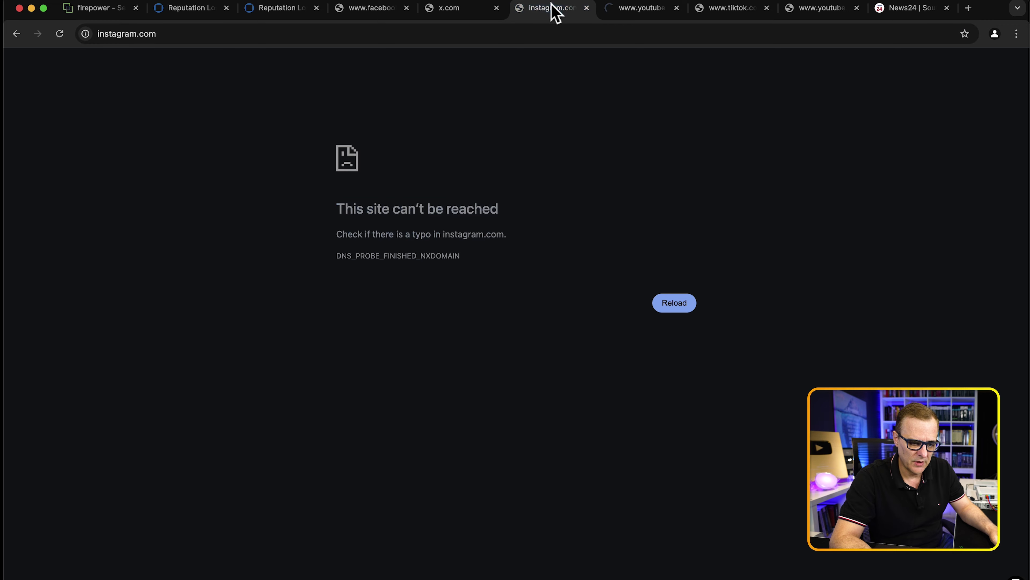
Add a new access rule on the firewall titled GEO_BLOCK_AFRICA with the action Block.
left_click(93, 9)
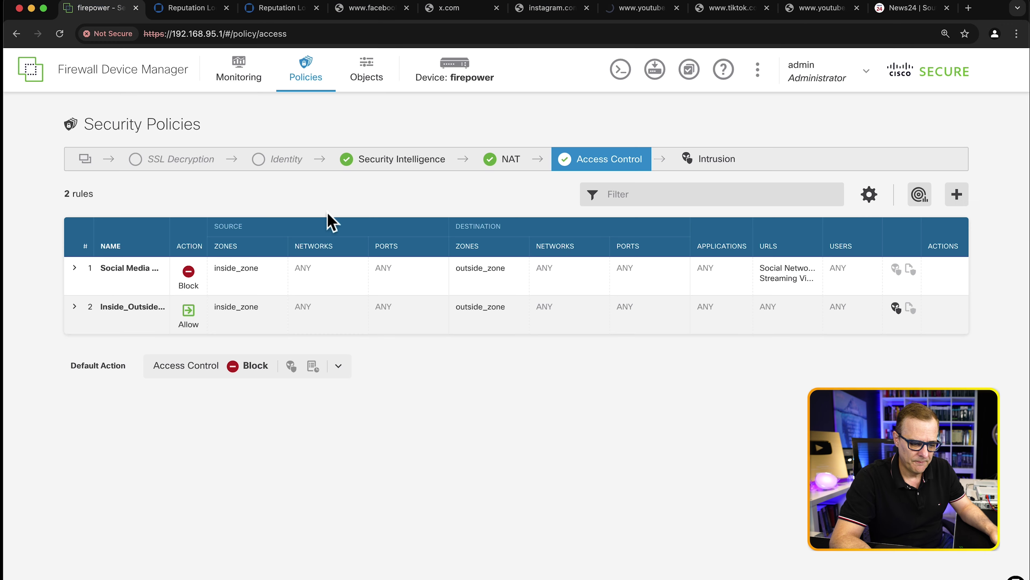
left_click(957, 196)
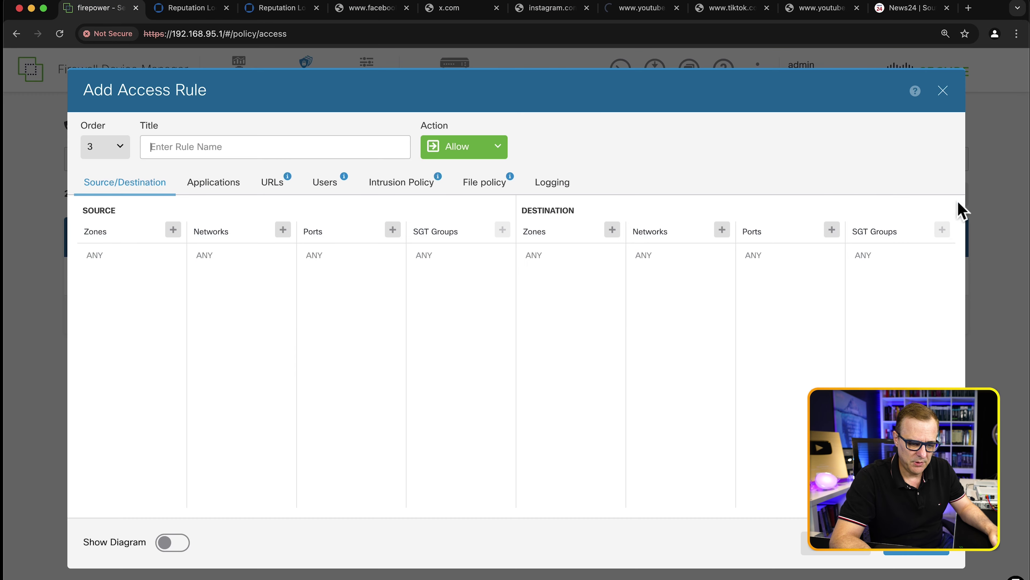
left_click(493, 155)
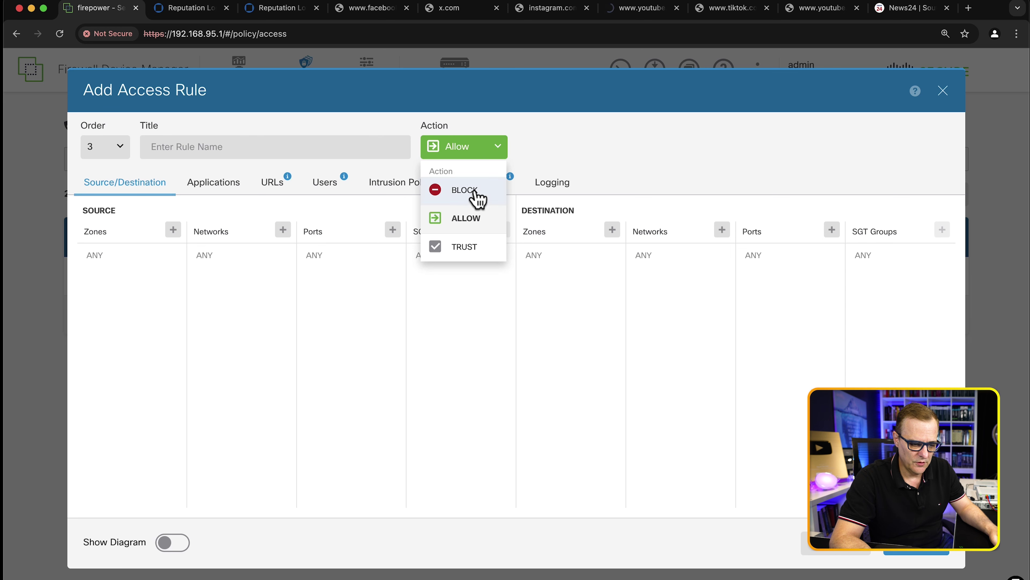
left_click(477, 192)
type("GEO")
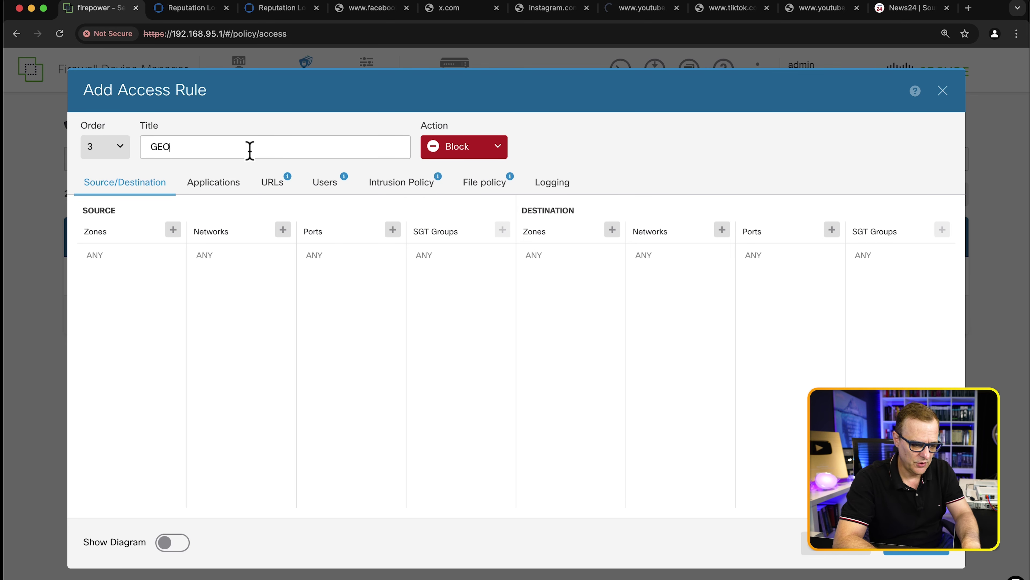
type("_BLOCK_AFRICA")
Set the rule's source zone to inside_zone and its destination zone to outside_zone.
left_click(174, 230)
left_click(160, 291)
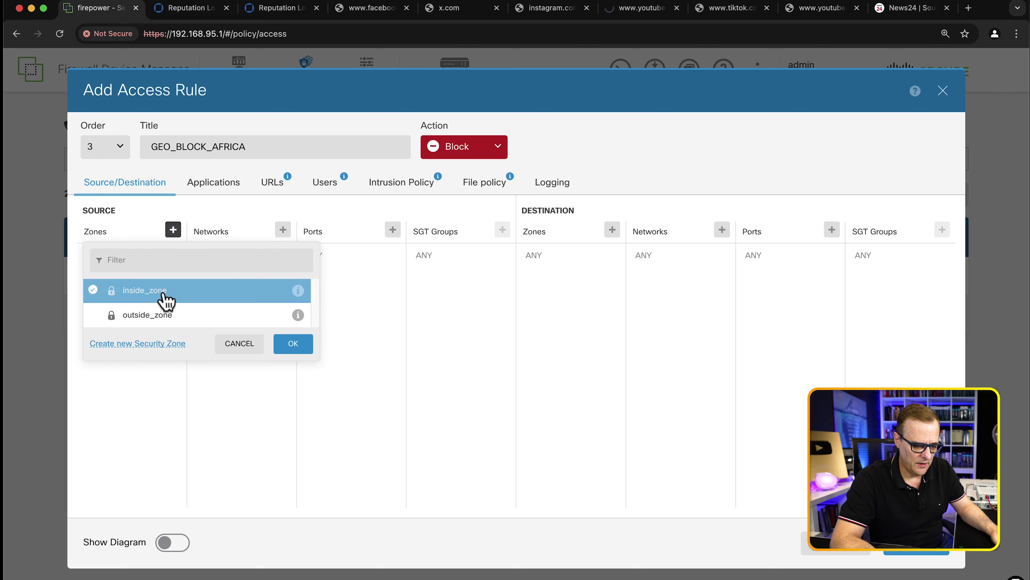
left_click(305, 350)
left_click(612, 230)
left_click(622, 318)
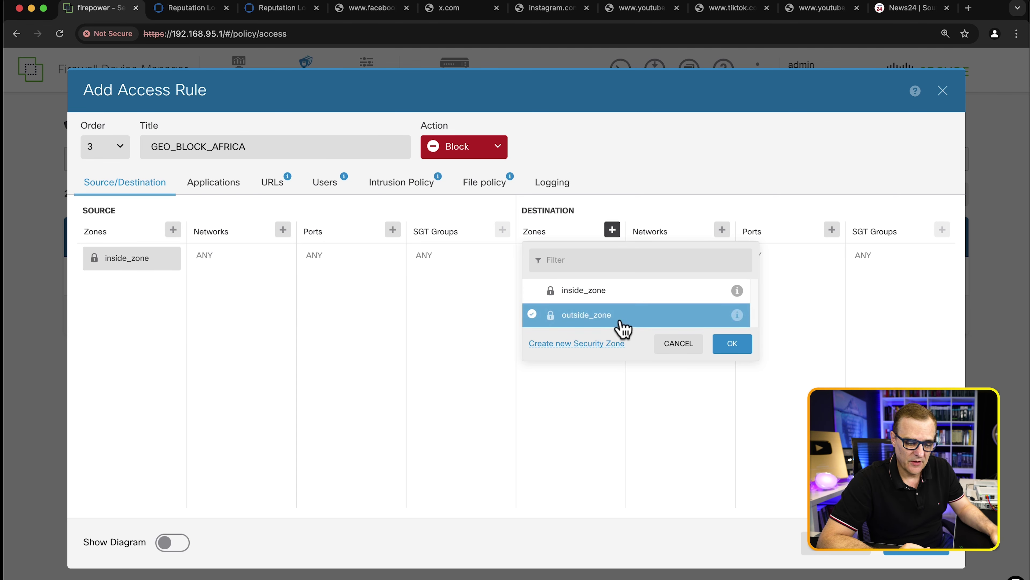
left_click(742, 351)
Set the rule's destination network to the custom Africa geolocation object.
left_click(722, 229)
scroll(701, 323, "down", 3)
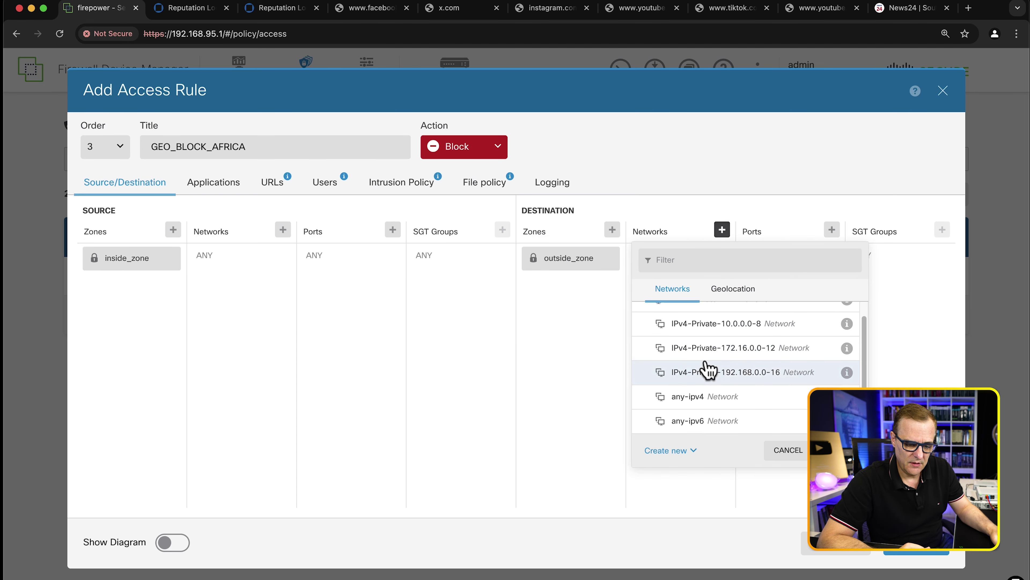
left_click(722, 290)
left_click(659, 314)
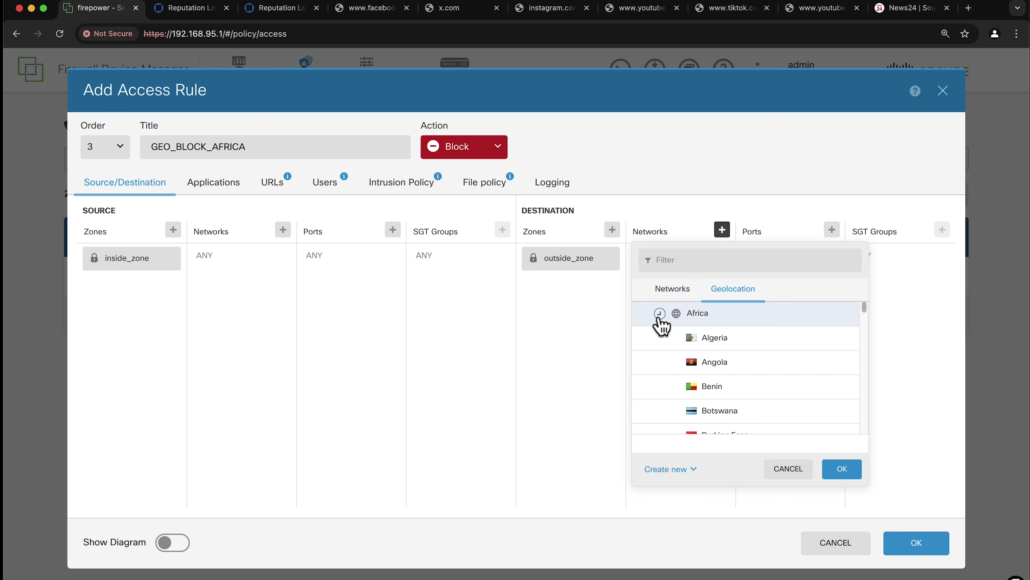
left_click(660, 313)
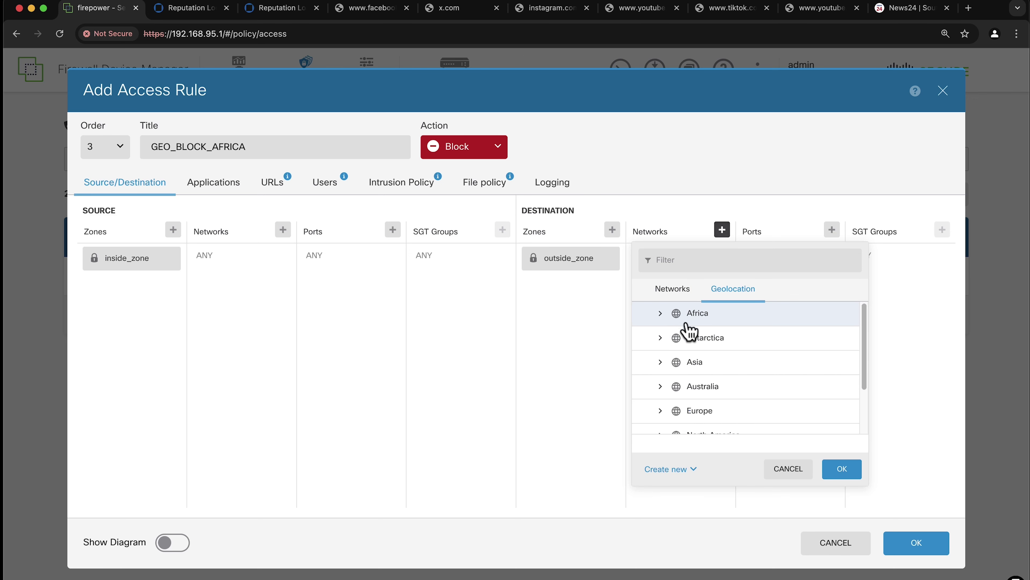
scroll(700, 422, "down", 3)
left_click(694, 423)
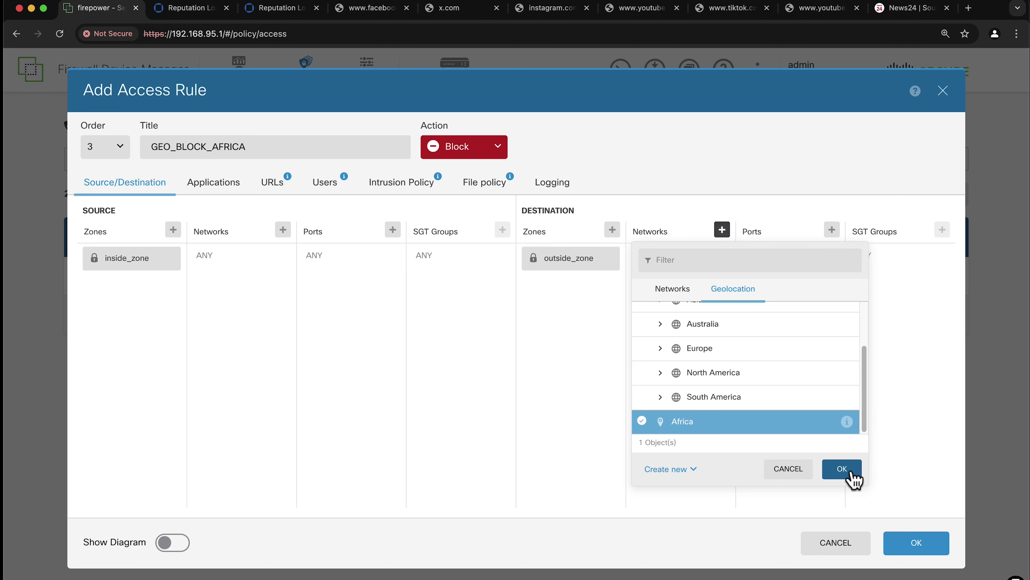
left_click(842, 469)
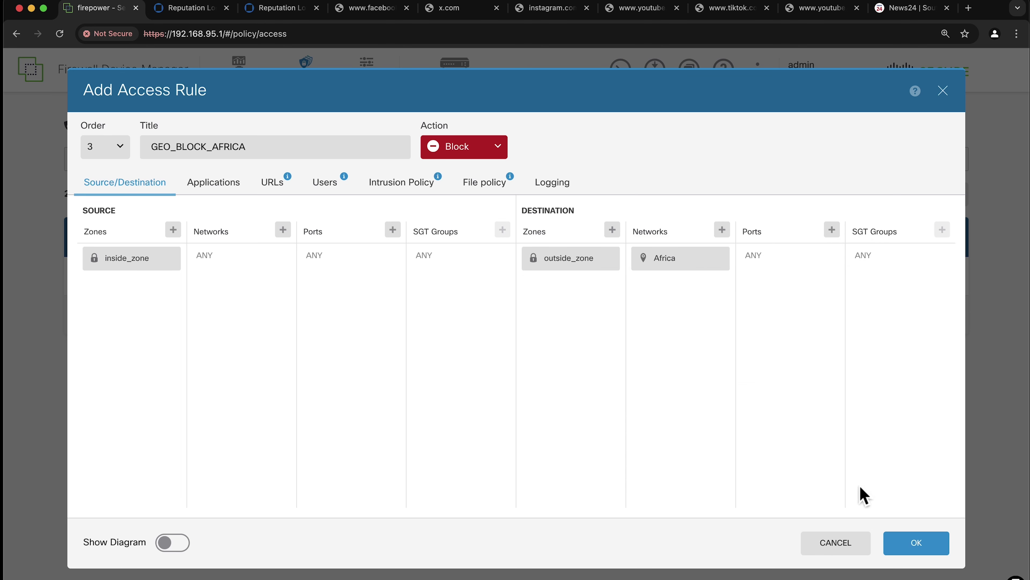
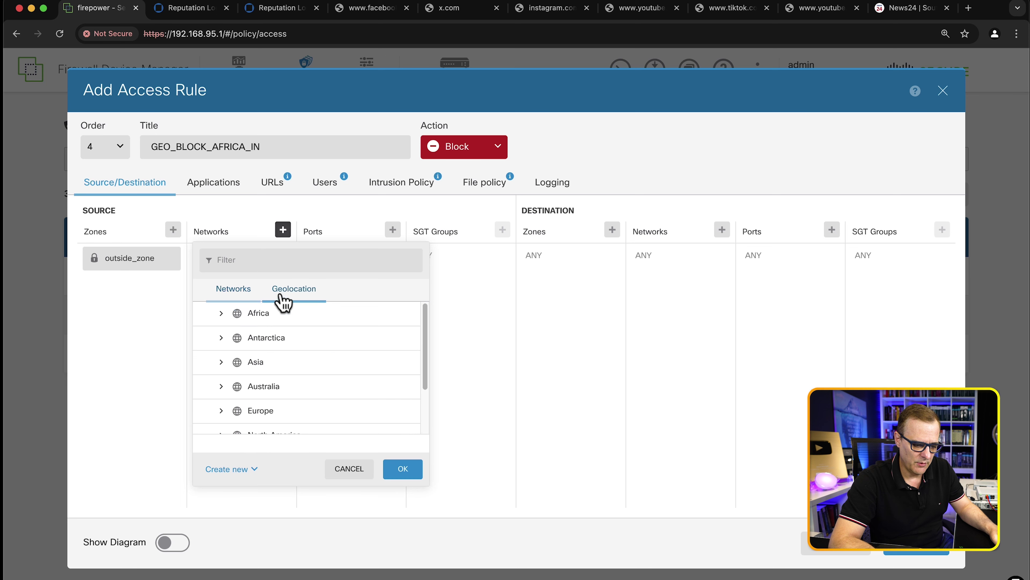
Set the GEO_BLOCK_AFRICA_IN rule's source network to the custom Africa geolocation object and its destination zone to inside_zone.
left_click(286, 424)
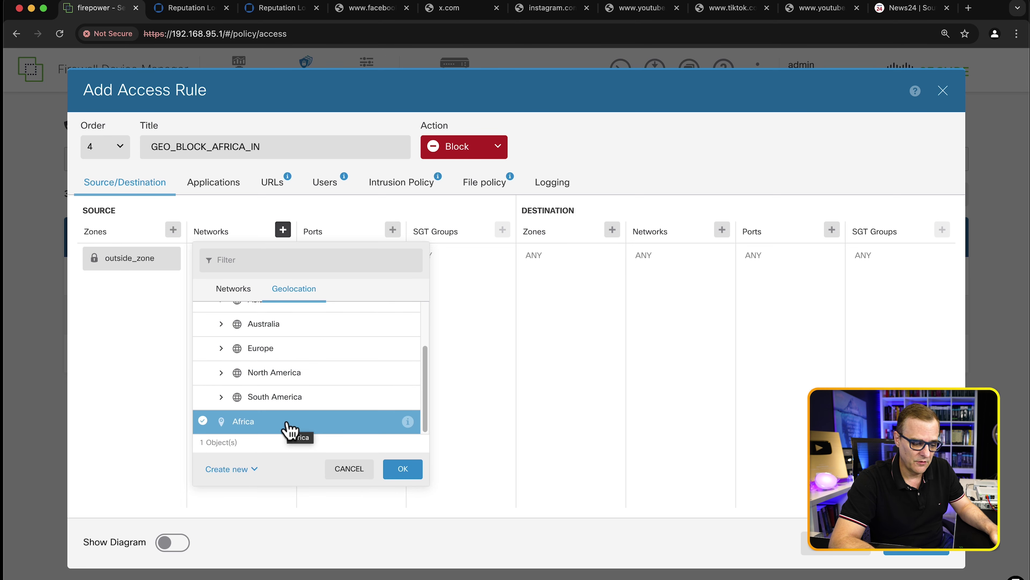
left_click(402, 471)
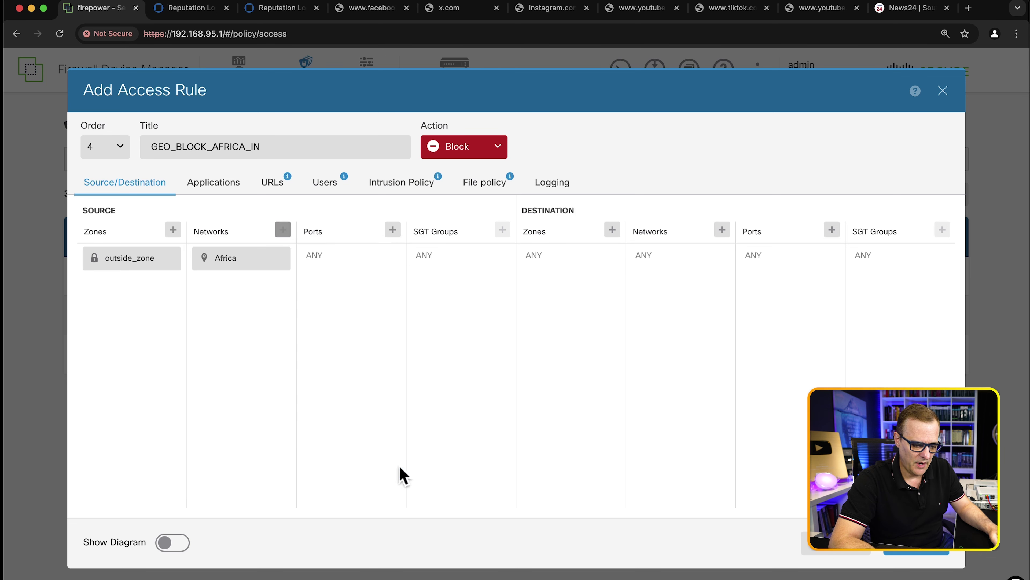
left_click(612, 230)
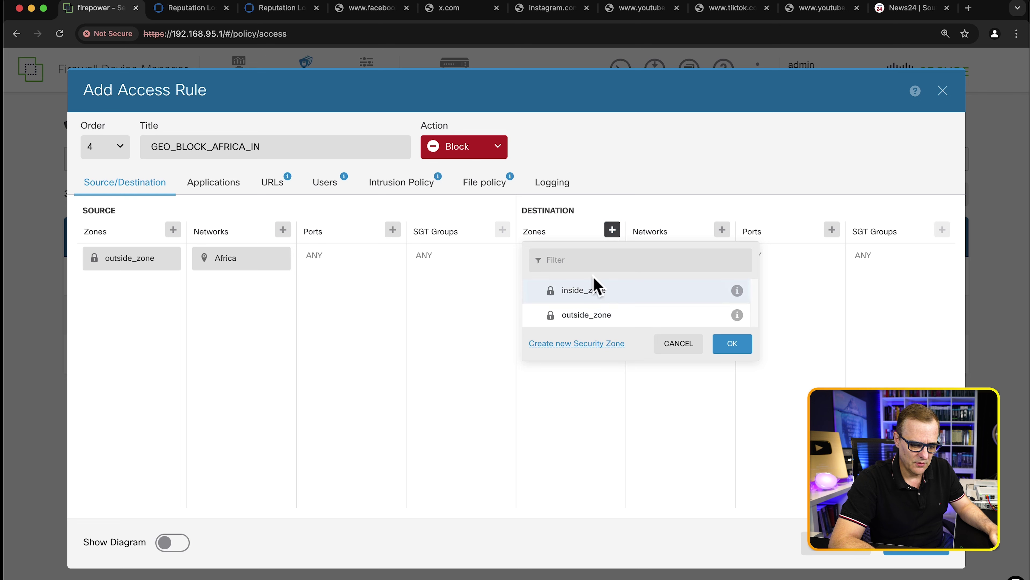
left_click(604, 300)
left_click(724, 348)
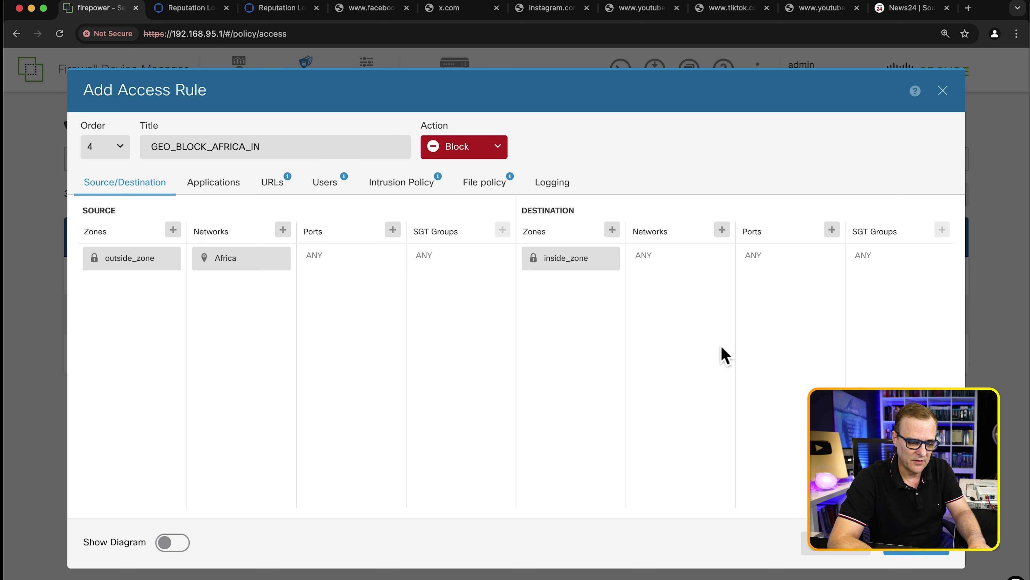
Save the rule with logging at beginning and end of connection, and move it to position 2 in the access control list.
left_click(560, 190)
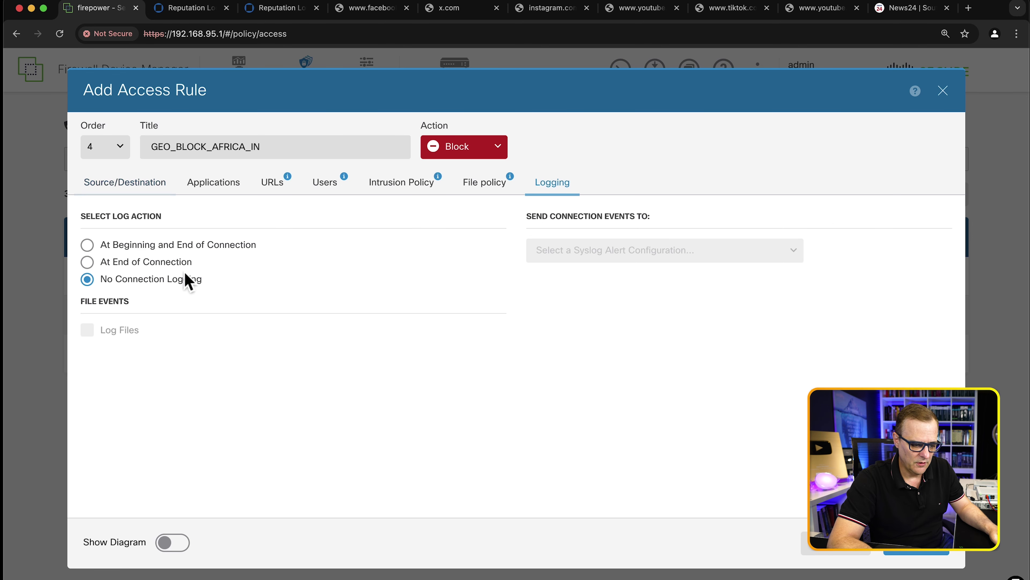
left_click(88, 245)
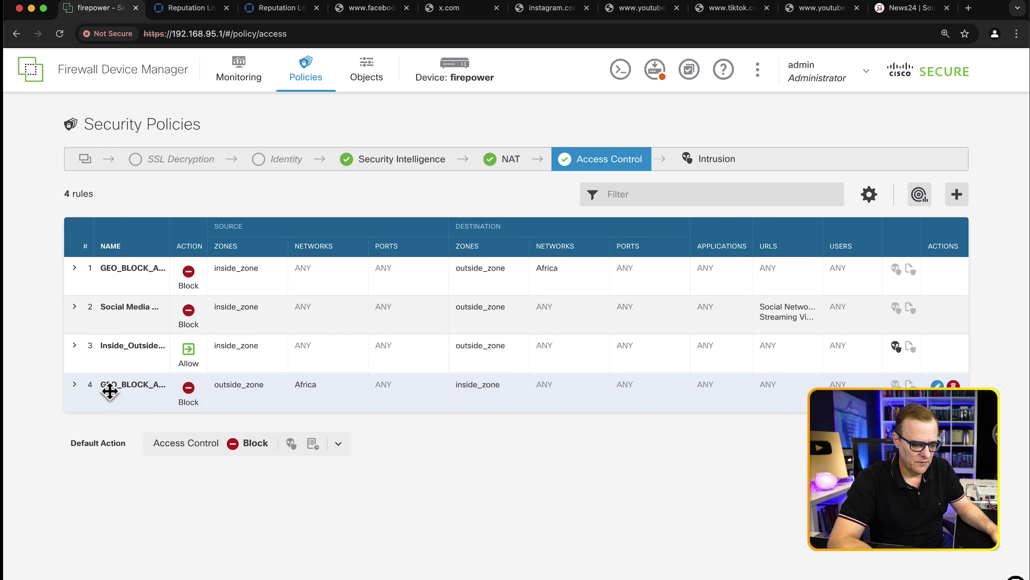
left_click_drag(109, 390, 114, 313)
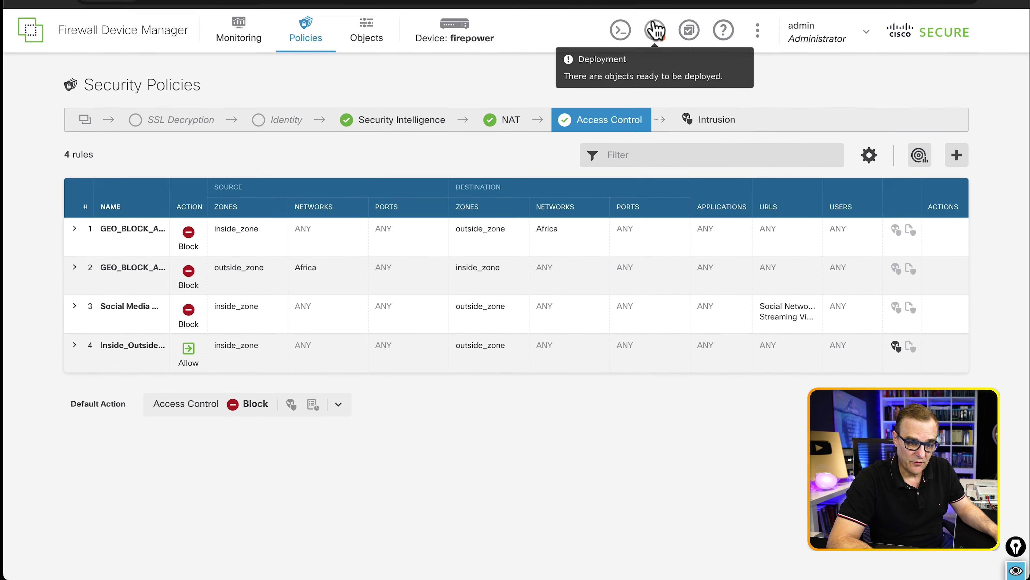
Review the pending GEO_BLOCK_AFRICA_IN and GEO_BLOCK_AFRICA_OUT rule additions and deploy them to the firewall.
left_click(655, 66)
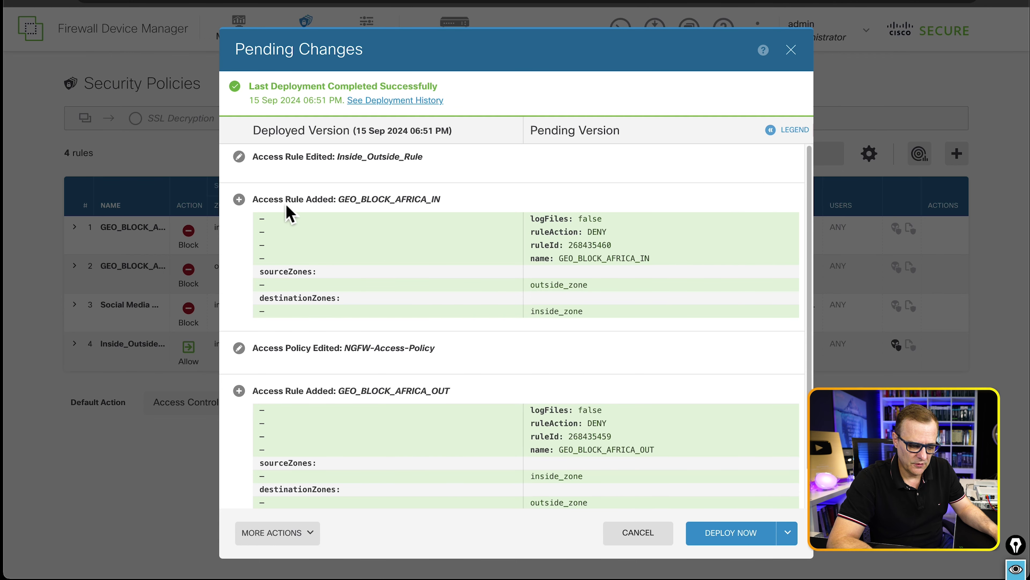
left_click_drag(259, 198, 440, 207)
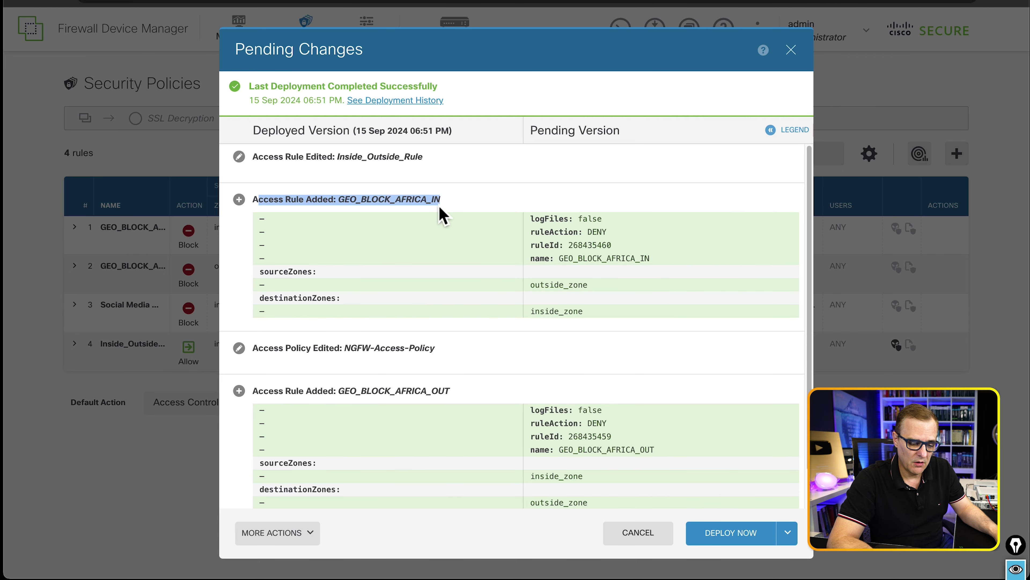
left_click_drag(259, 401, 434, 399)
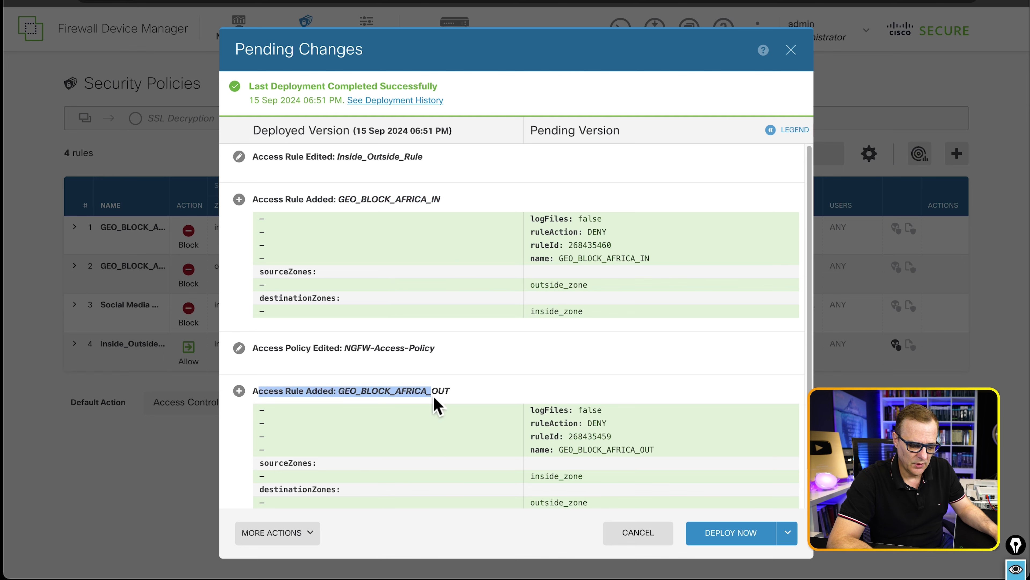
left_click(741, 539)
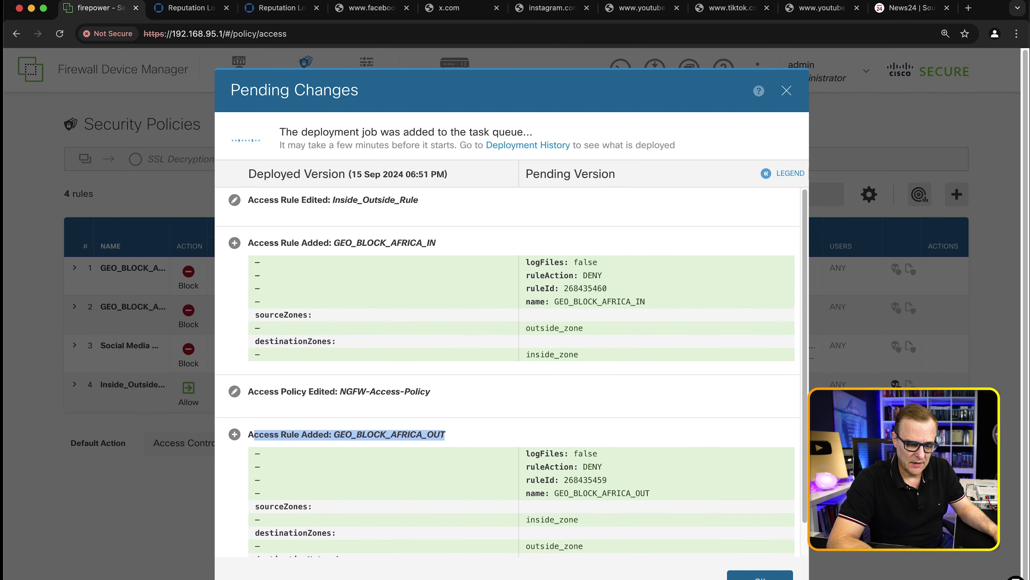
key("Escape")
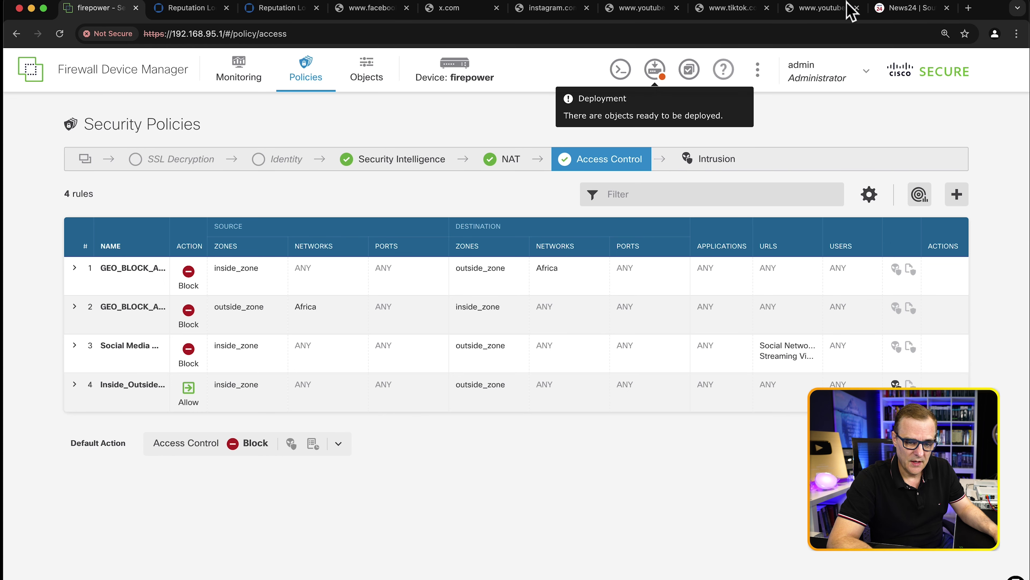
Reload news24.com while the firewall deployment is still running.
left_click(910, 8)
left_click(199, 32)
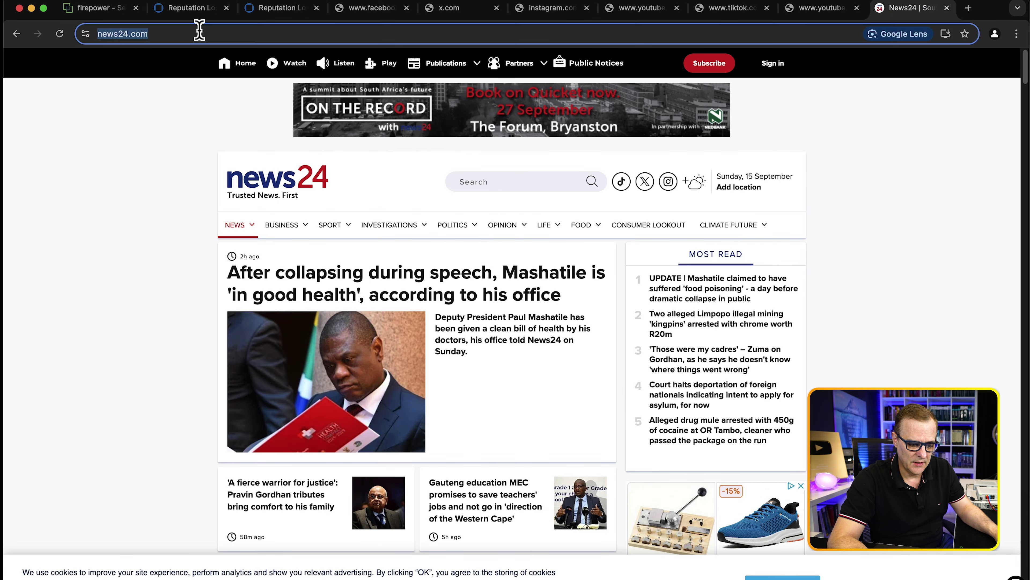
key("Return")
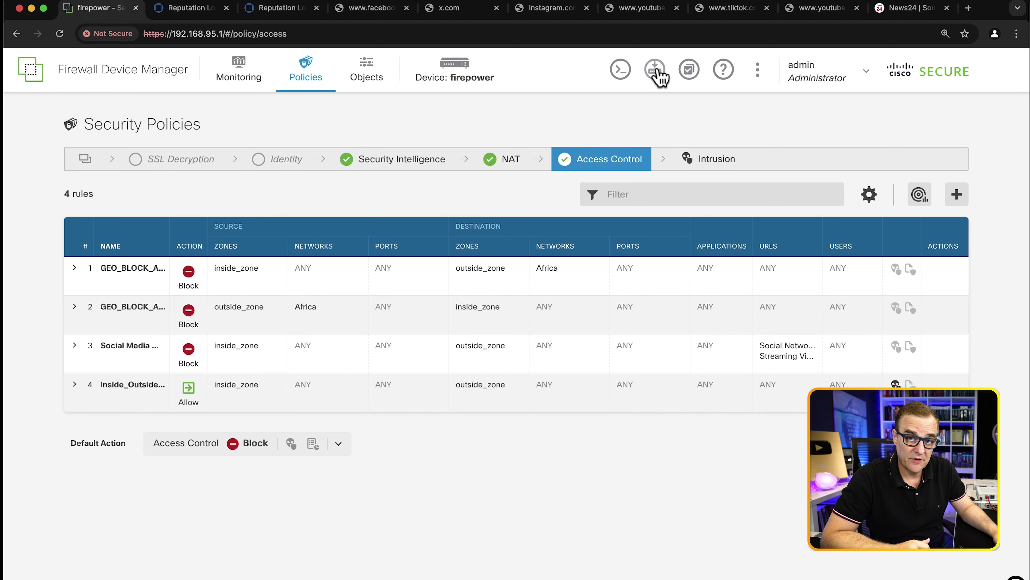
Test the deployed Africa block by loading news24.com again and citizen.co.za in a new tab.
left_click(916, 8)
left_click(322, 34)
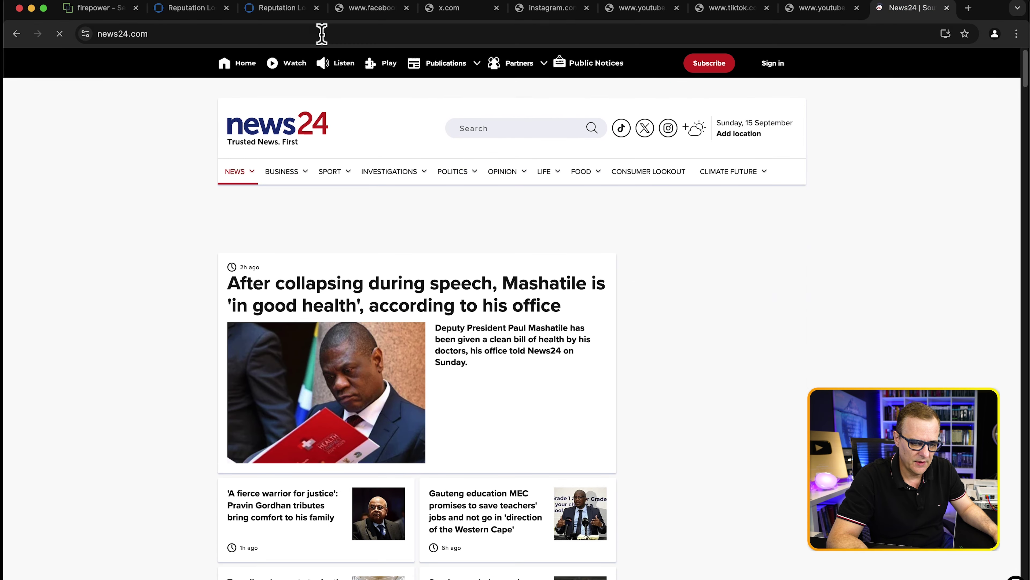
type("new")
key("Return")
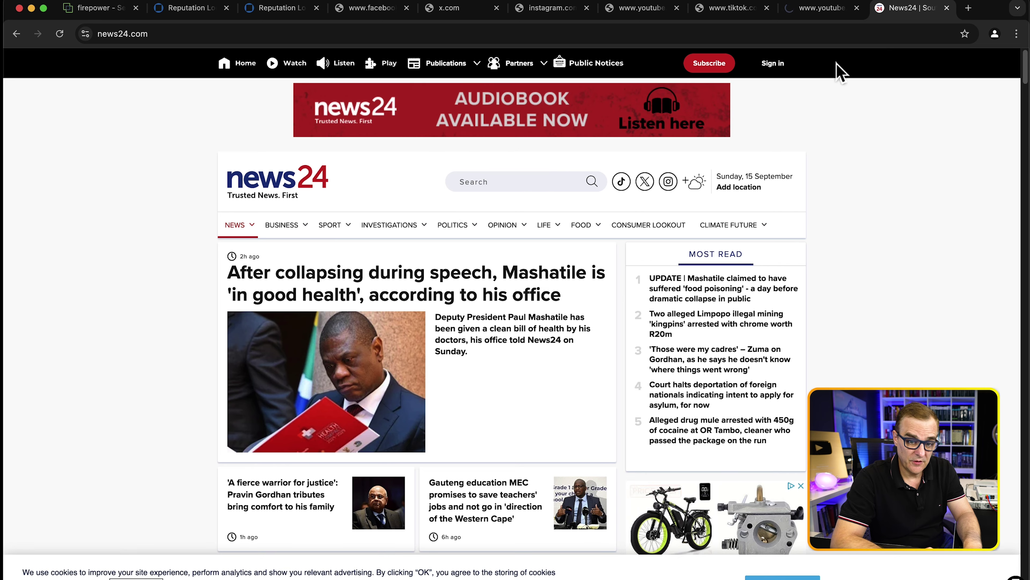
left_click(969, 9)
type("citizen.co.za")
key("Return")
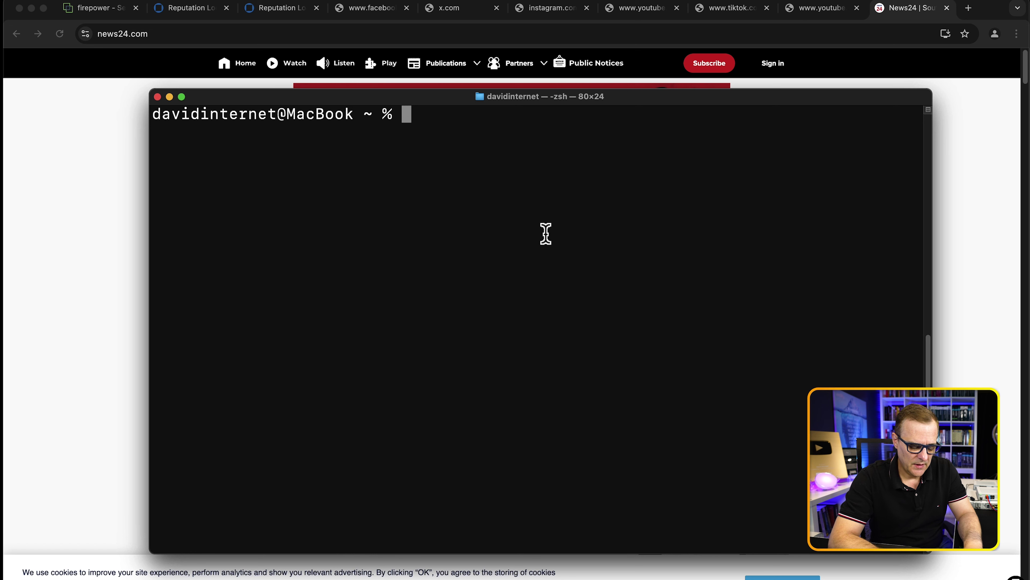
In Terminal, run nslookup news24.com and select the first address returned.
key("Up")
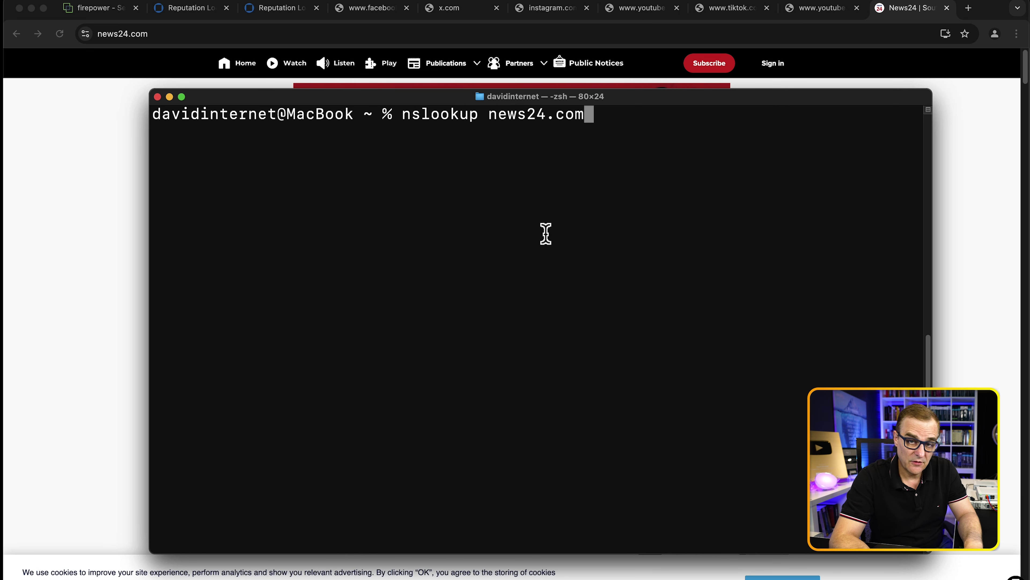
key("Return")
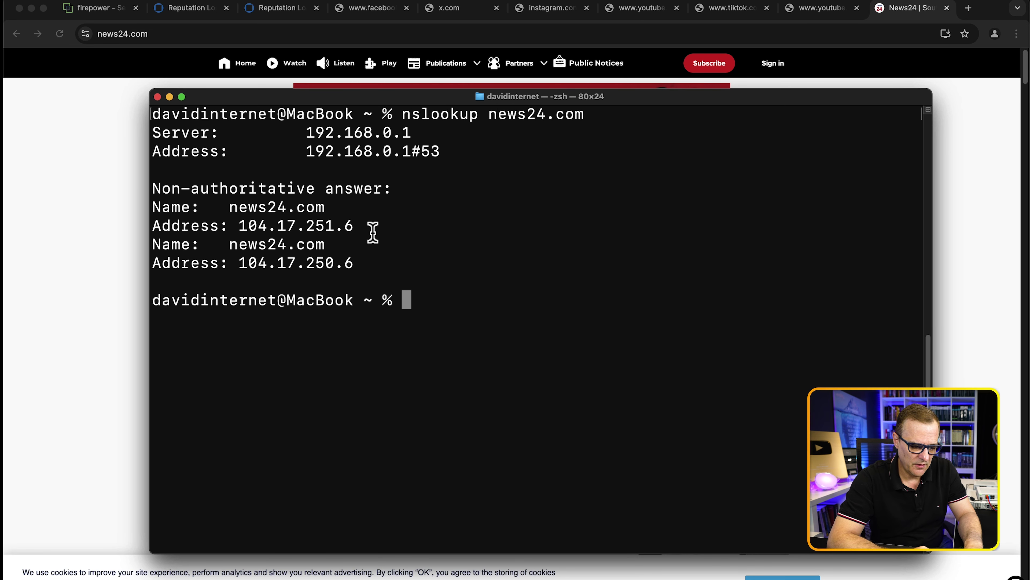
left_click_drag(373, 232, 241, 231)
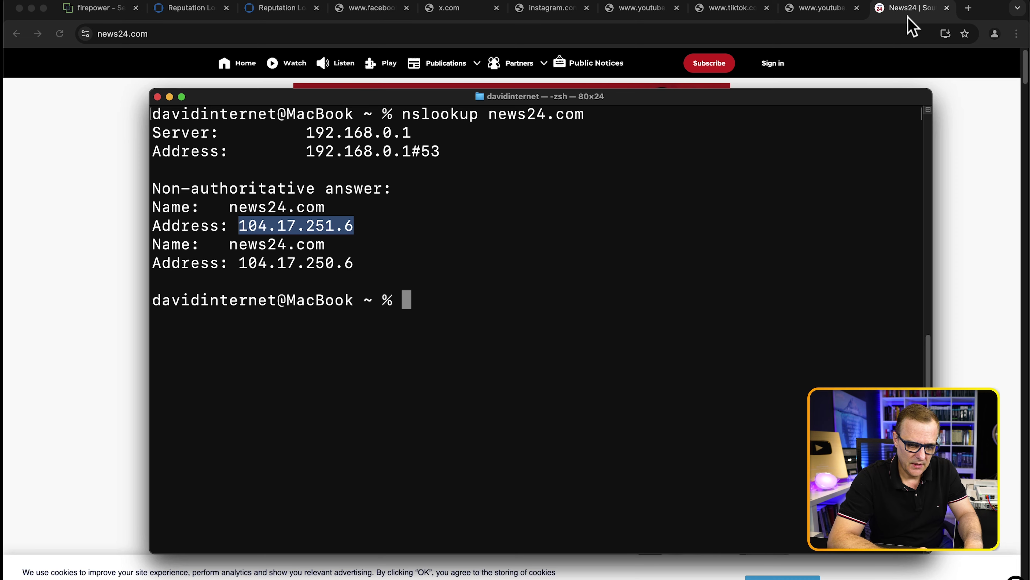
Search the web for "whois ip address" and look up 104.17.251.6 in the WhatIsMyIP.com IP WHOIS Lookup.
left_click(969, 8)
type("whois")
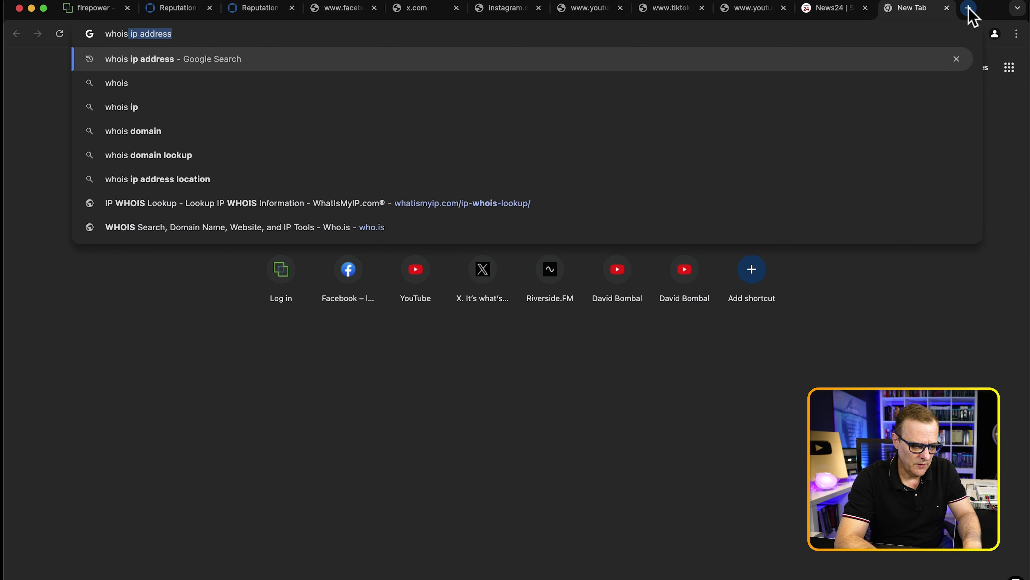
key("Return")
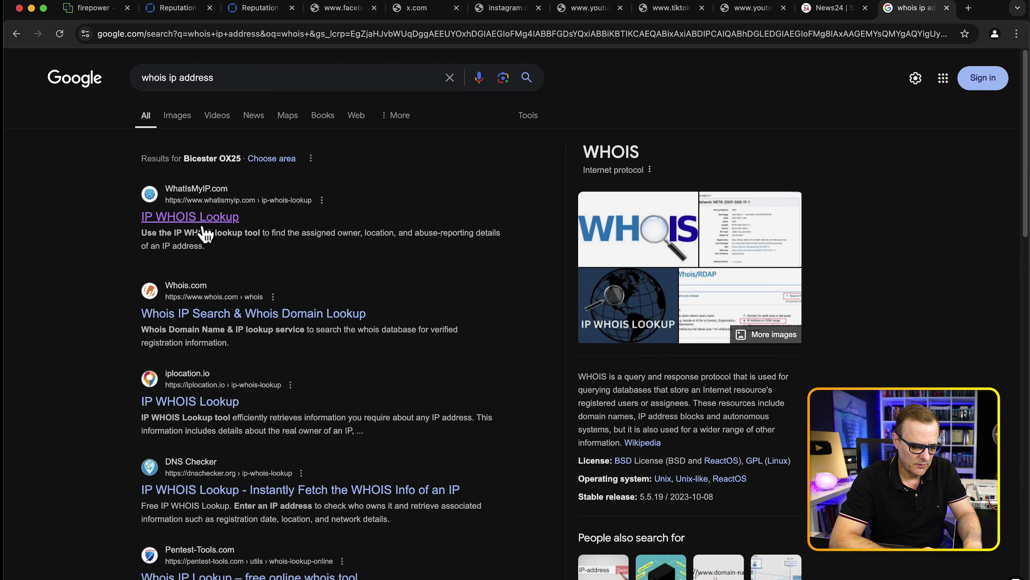
left_click(202, 222)
left_click(705, 188)
Examine the NetName entry in the WHOIS results to identify who hosts the news24.com address.
scroll(456, 384, "down", 4)
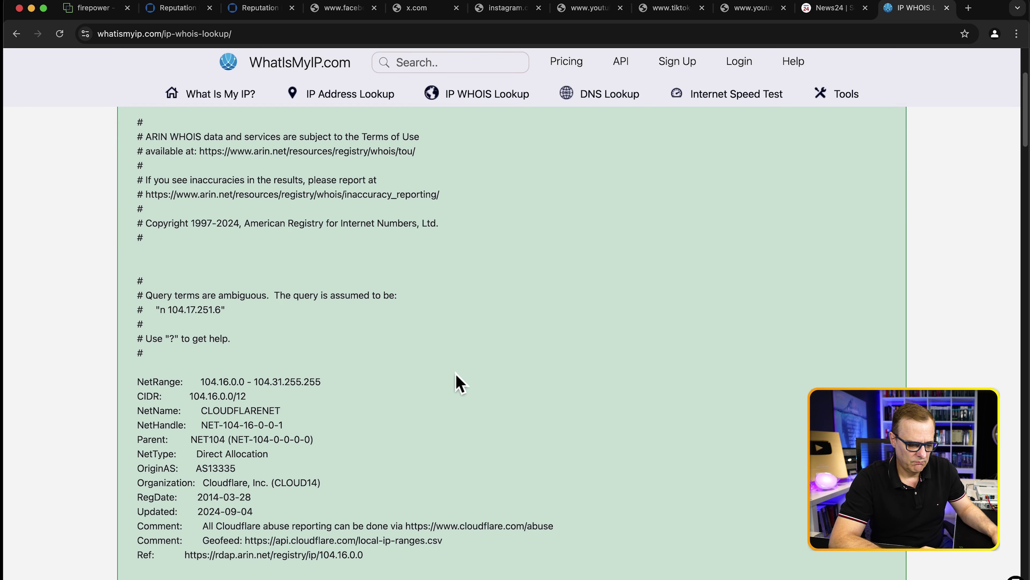
left_click_drag(304, 408, 116, 411)
scroll(295, 412, "up", 3)
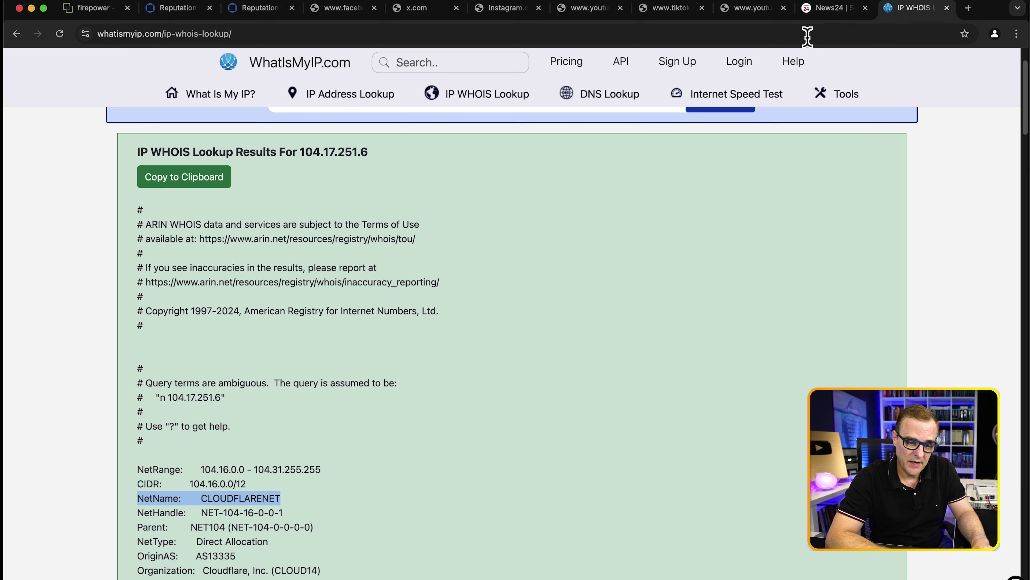
left_click(831, 8)
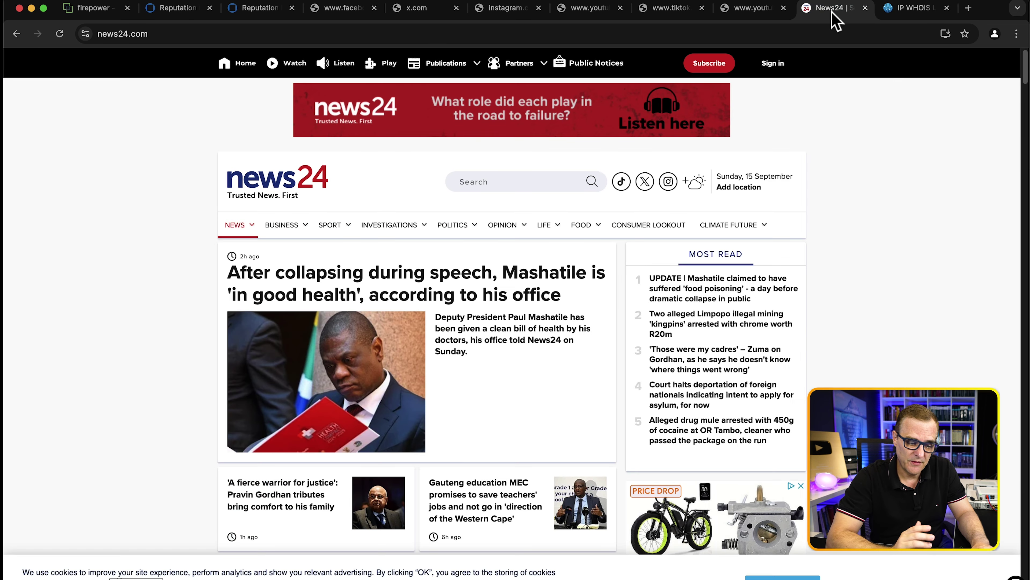
left_click(900, 8)
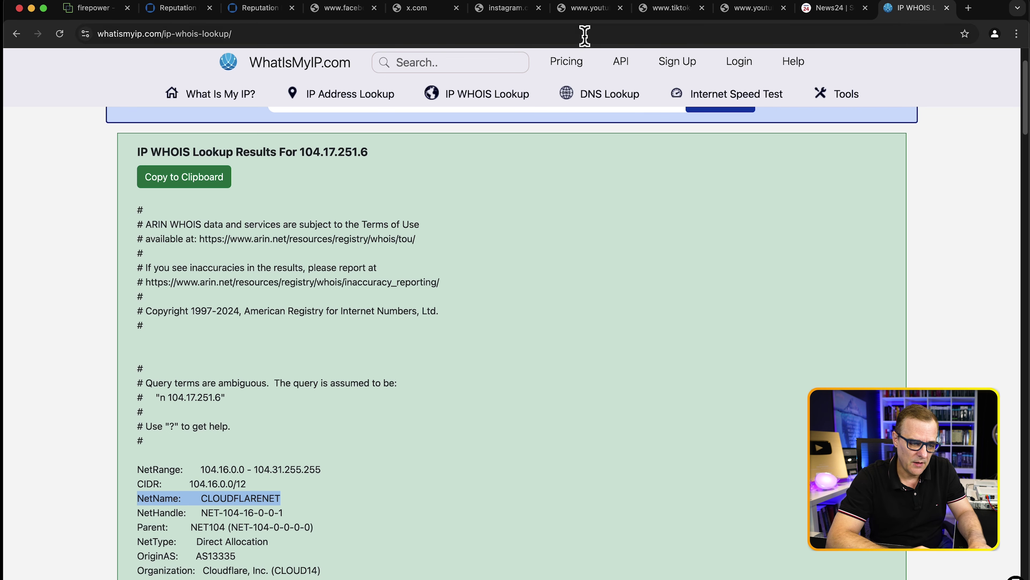
Try to open domains.co.za in a new tab to test the geolocation block on a South African site.
left_click(94, 8)
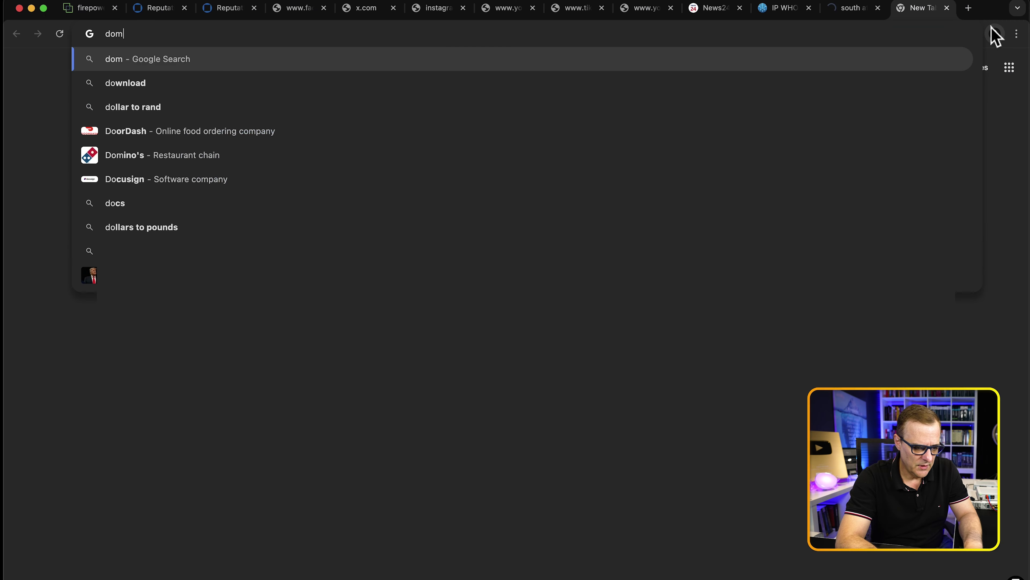
type("ains.co.u")
key("BackSpace")
type("za")
key("Return")
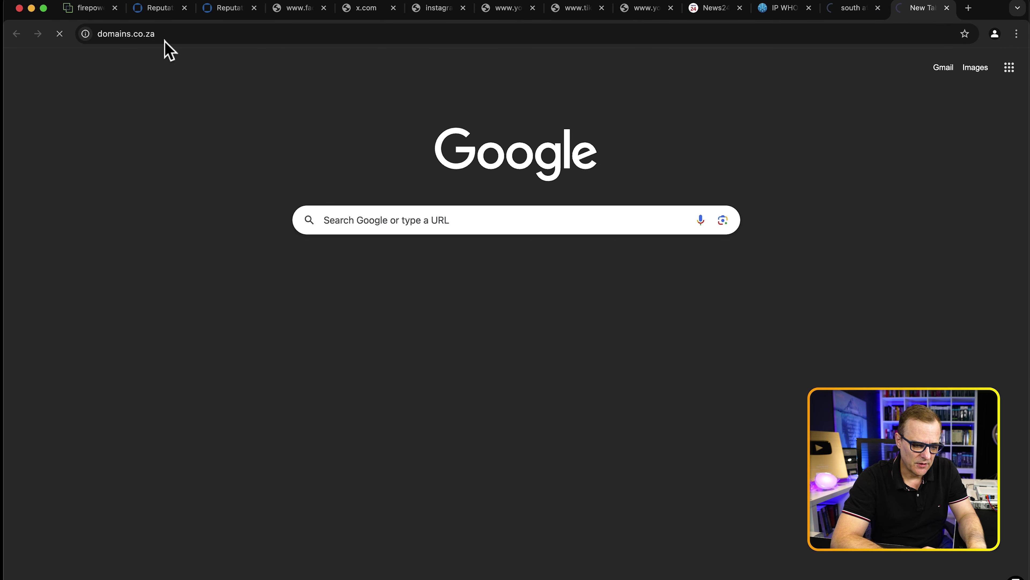
Delete both GEO_BLOCK_AFRICA rules from the firewall's access control policy.
key("super+1")
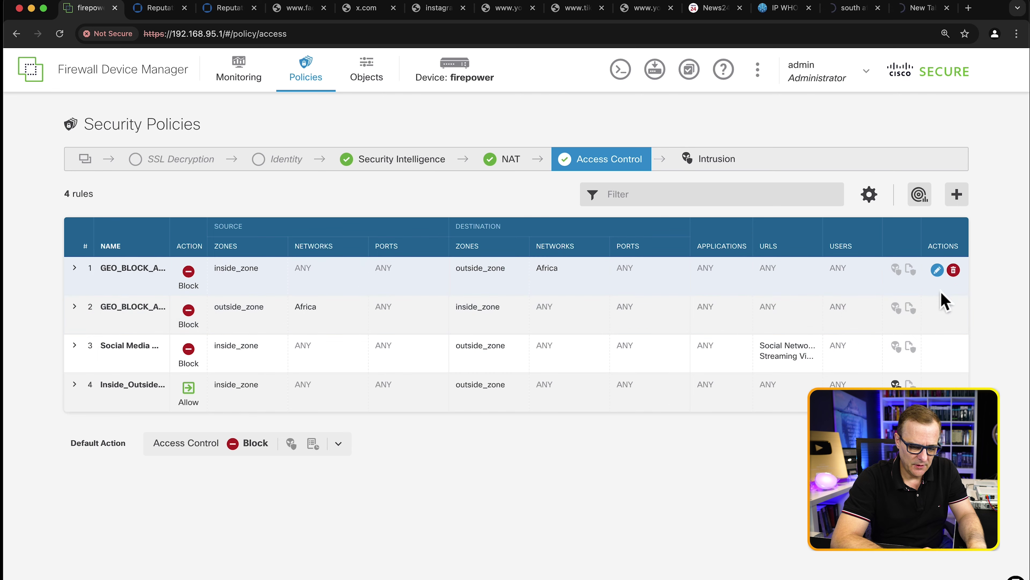
left_click(952, 309)
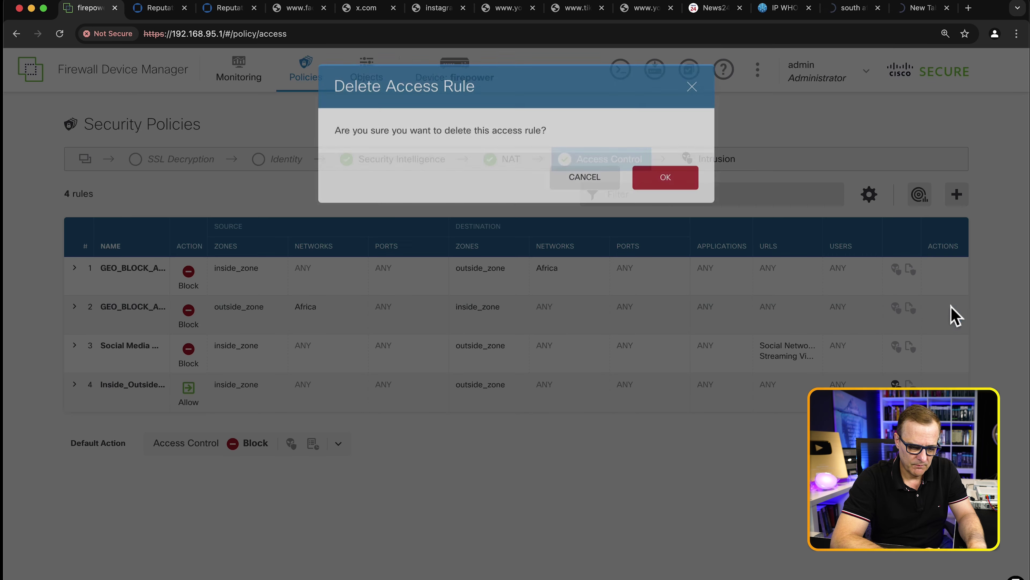
left_click(662, 179)
left_click(957, 270)
left_click(665, 180)
Deploy the removal of the two Africa geolocation rules to the firewall.
left_click(655, 69)
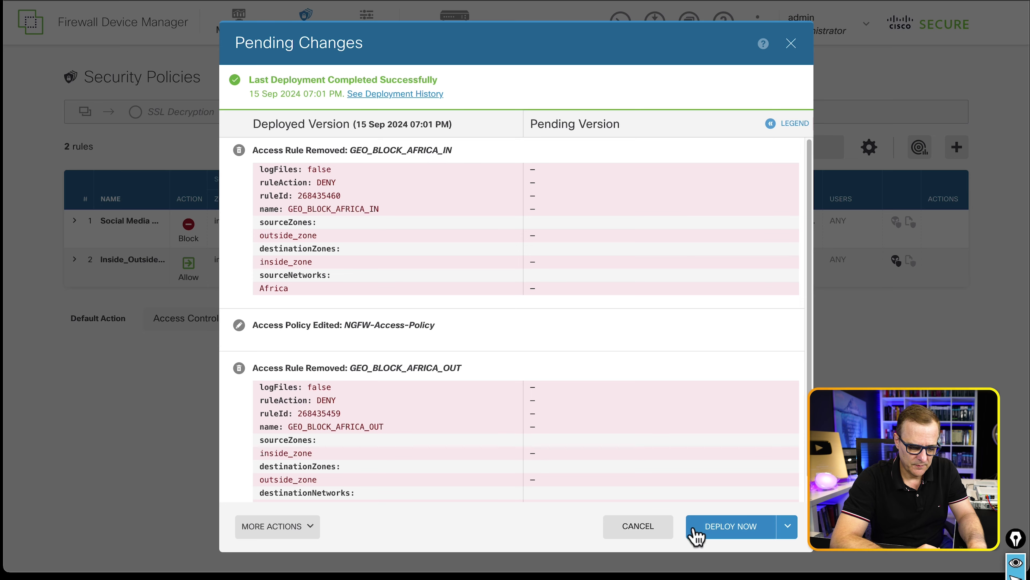
left_click(698, 527)
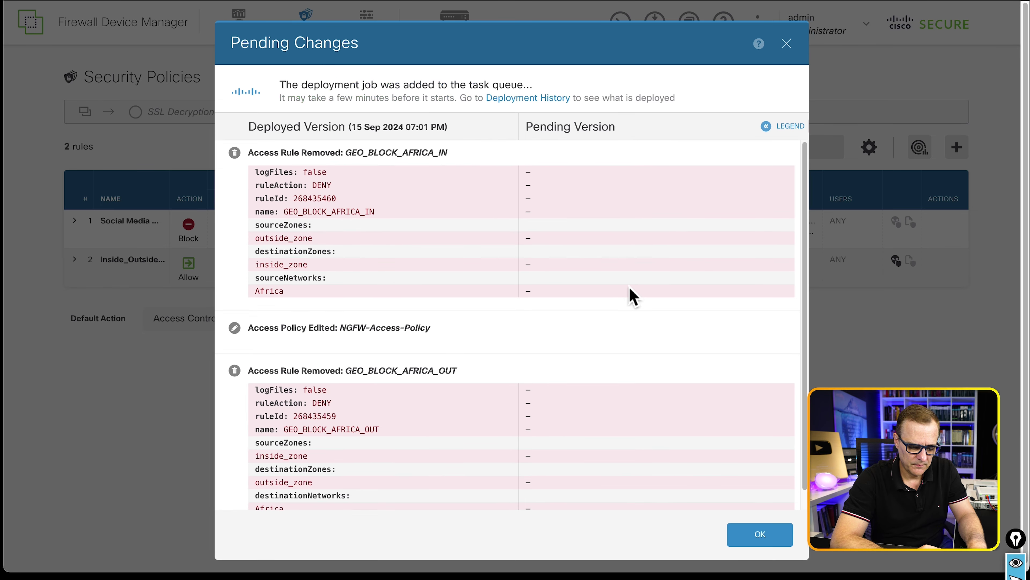
left_click(759, 535)
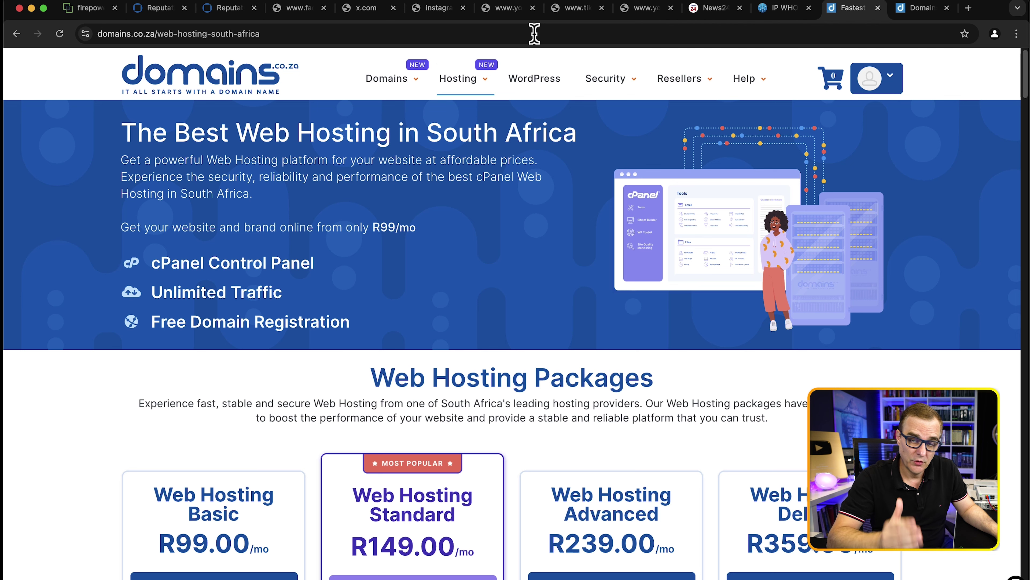
Reload domains.co.za to test access without the Africa geolocation rules.
left_click(922, 9)
left_click(580, 31)
key("Return")
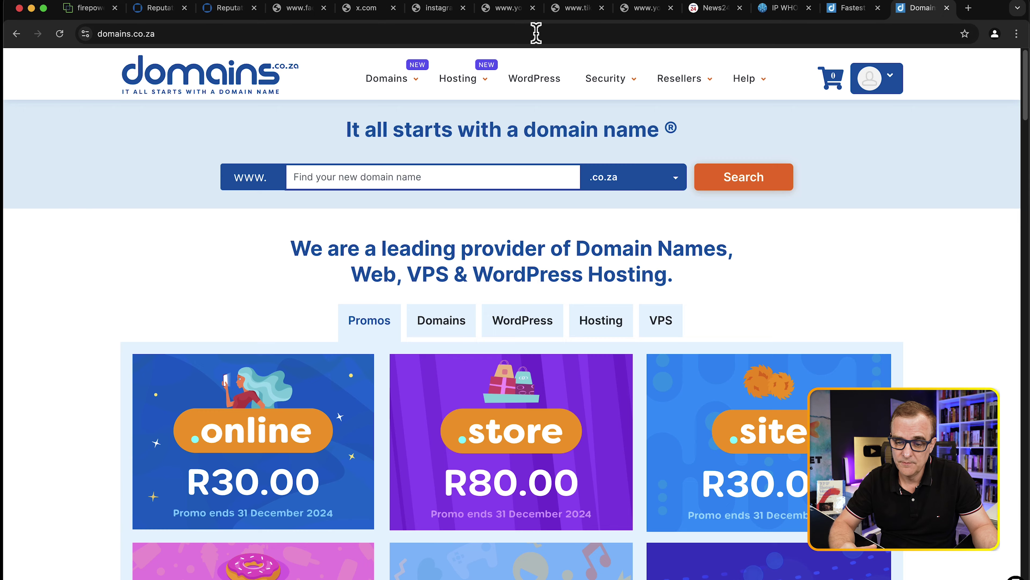
In the firewall's access control policy, start a new access rule titled GEO_BLOCK_AFRICA_OUT with the Block action.
key("super+1")
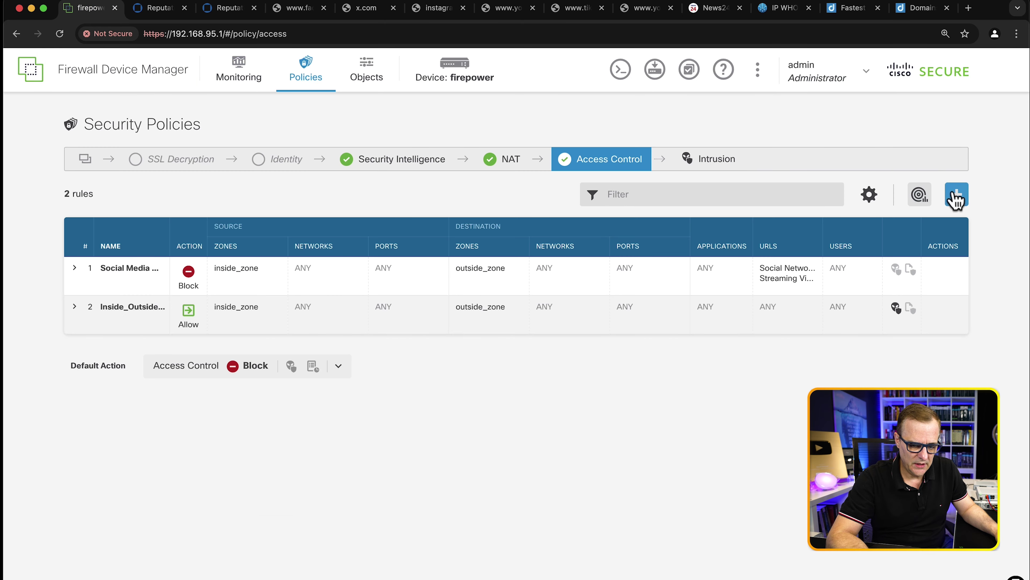
left_click(956, 197)
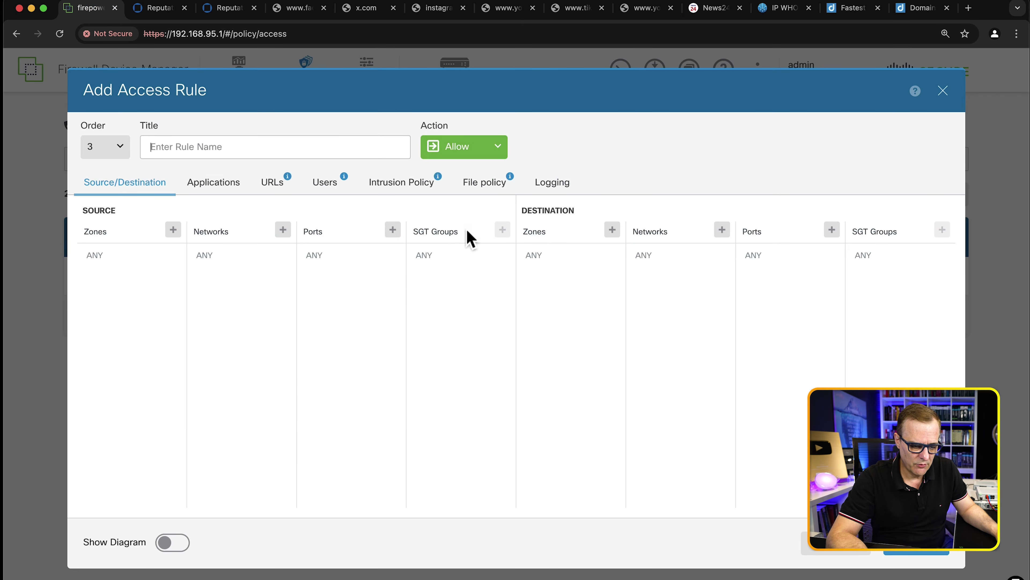
left_click(426, 146)
left_click(440, 190)
left_click(250, 140)
type("GEO_BLOCK_AFRICA_OUT")
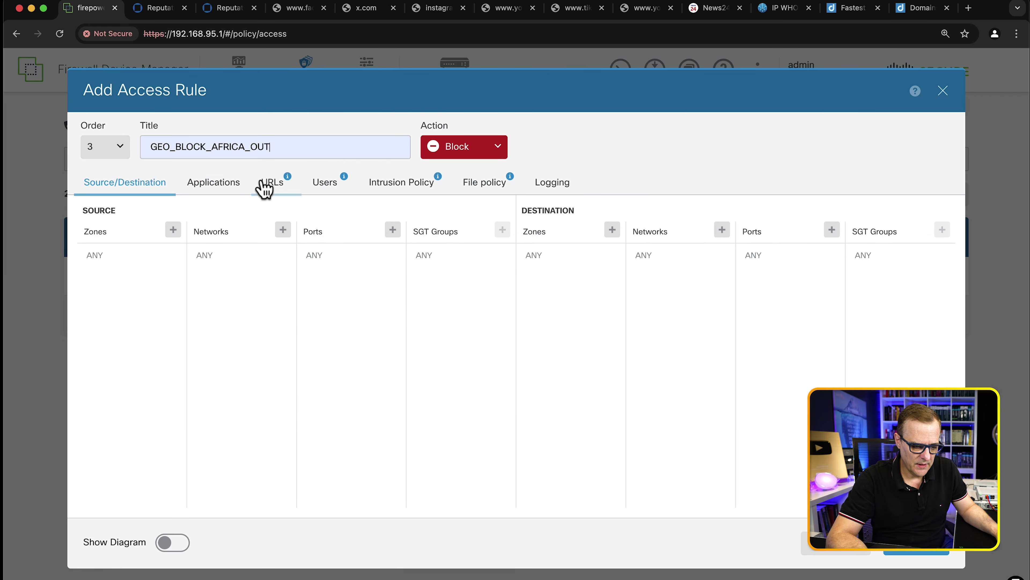
Set the rule's source zone to inside_zone and its destination zone to outside_zone.
left_click(174, 229)
left_click(175, 291)
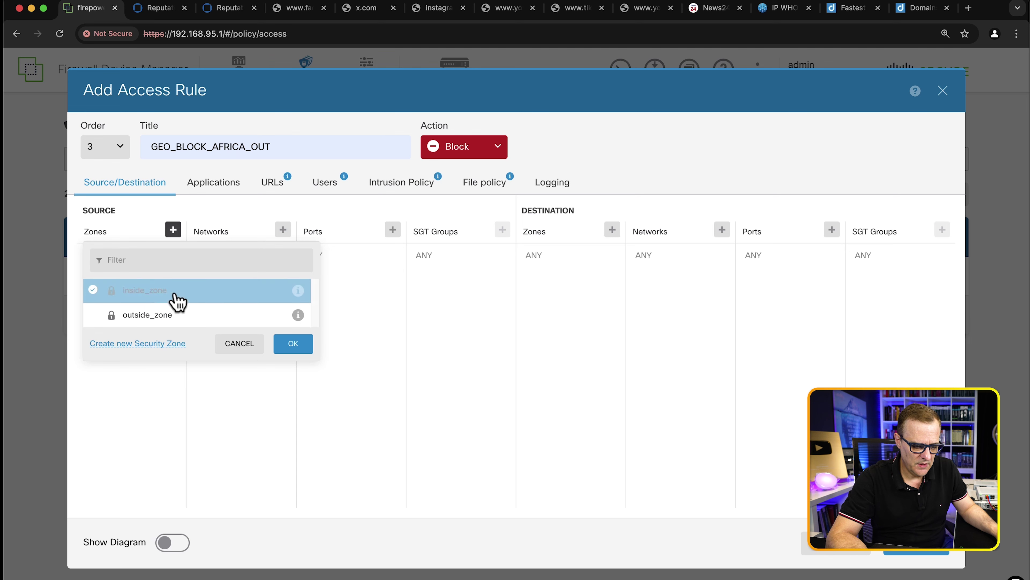
left_click(612, 230)
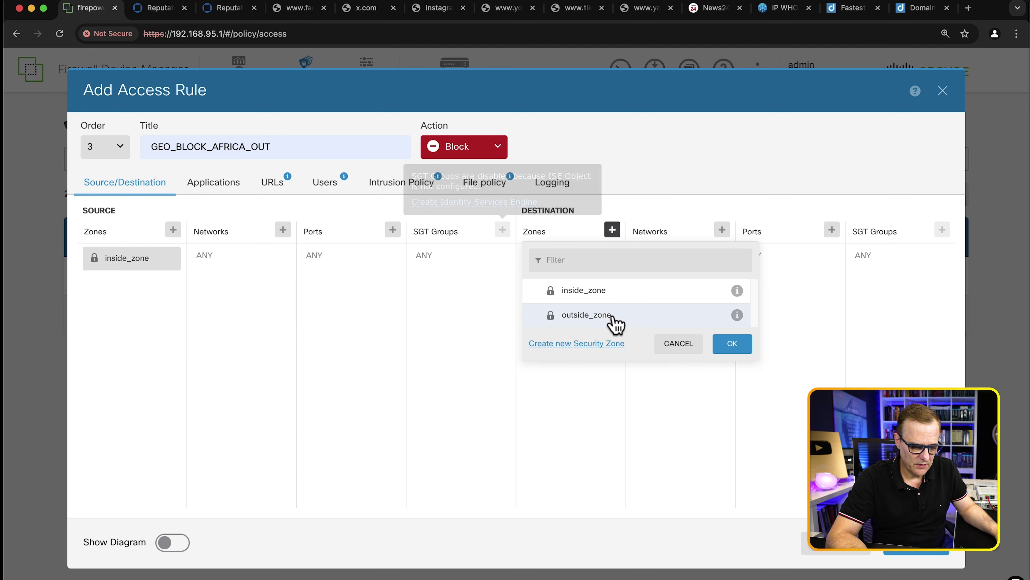
left_click(616, 321)
left_click(730, 345)
Add the Africa continent geolocation as the rule's destination network and save the rule.
left_click(722, 229)
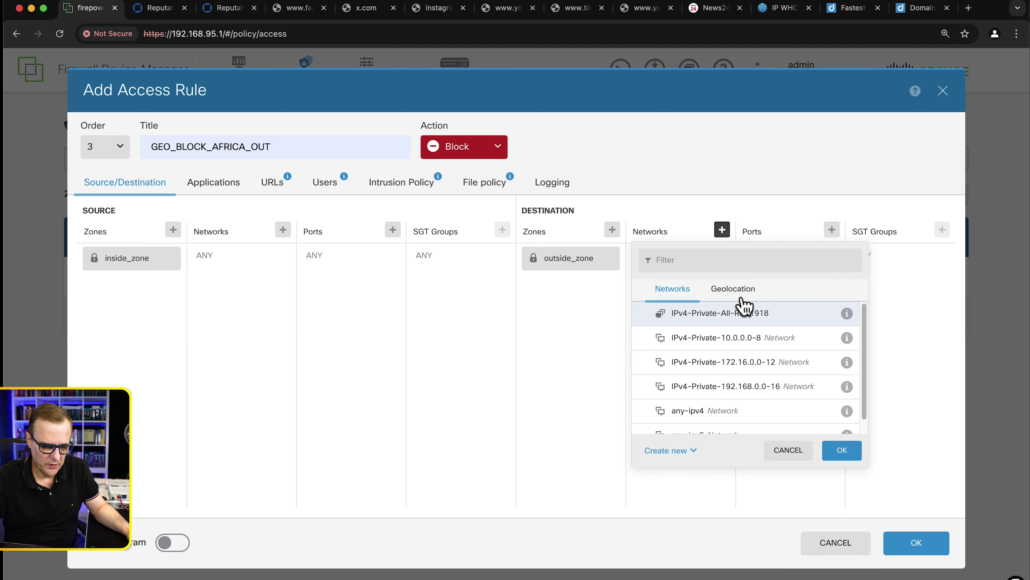
left_click(733, 289)
left_click(689, 313)
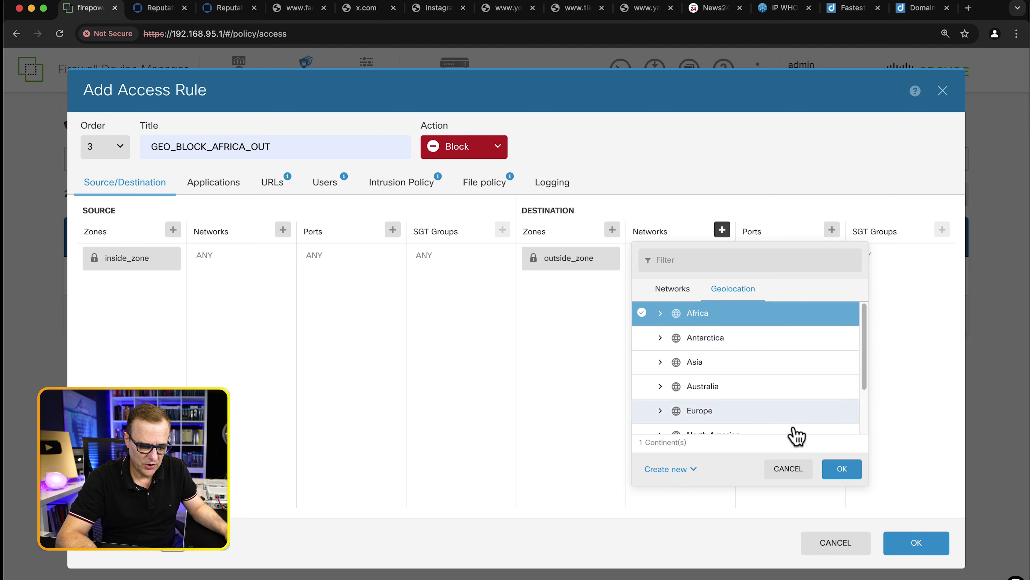
scroll(750, 406, "down", 3)
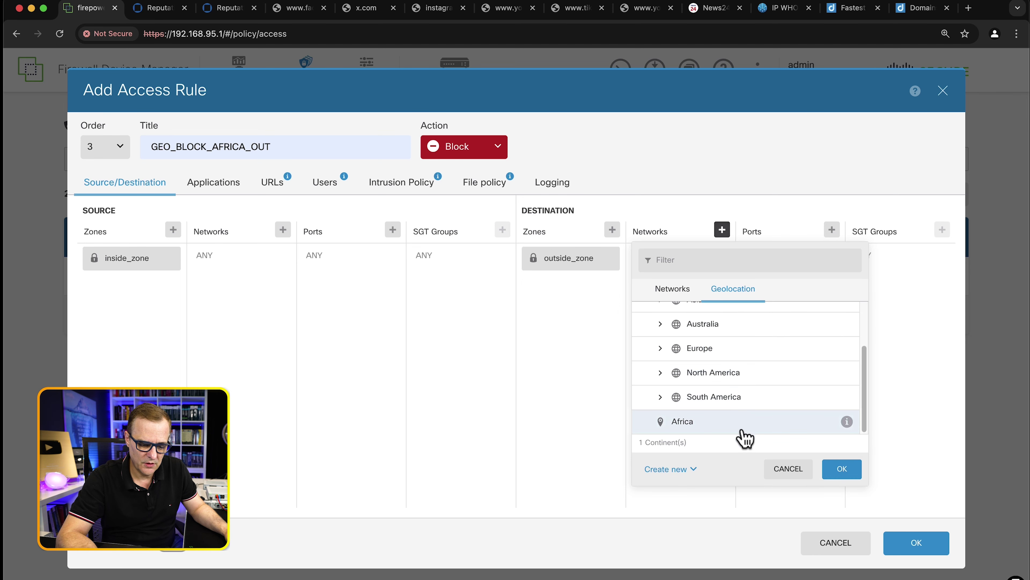
left_click(842, 469)
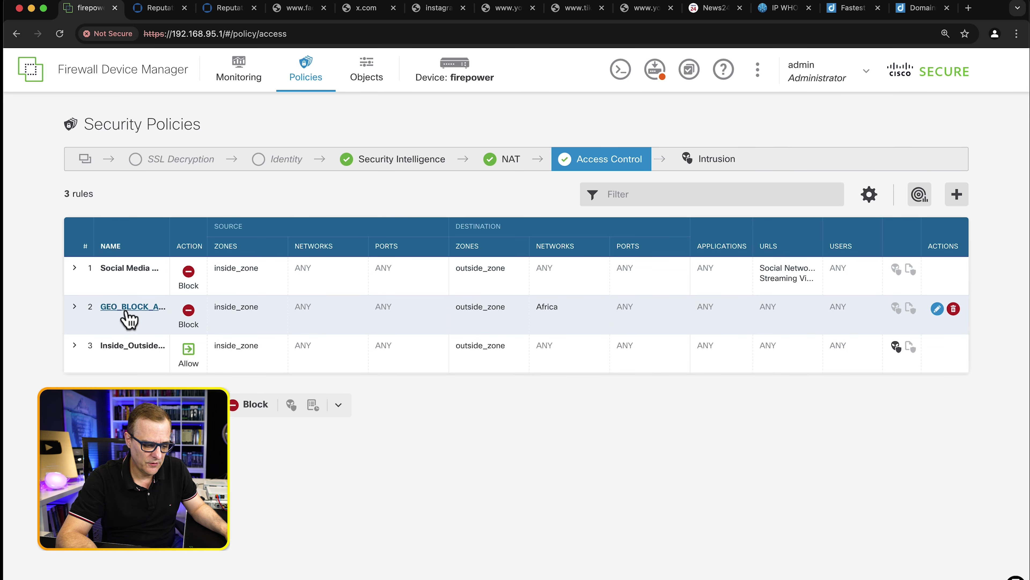
Deploy the pending GEO_BLOCK_AFRICA_OUT rule to the firewall.
left_click(655, 70)
left_click(729, 523)
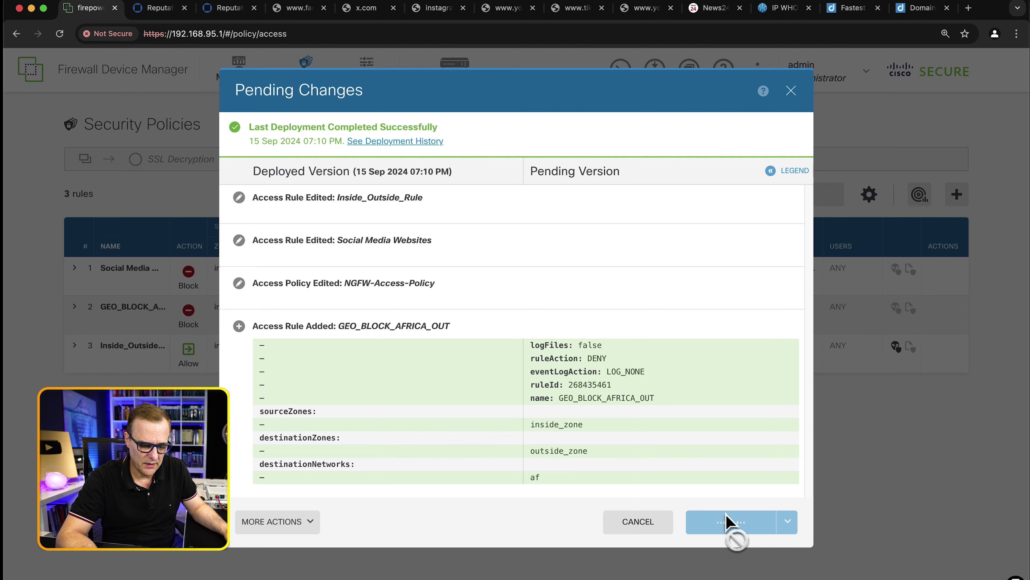
left_click(734, 525)
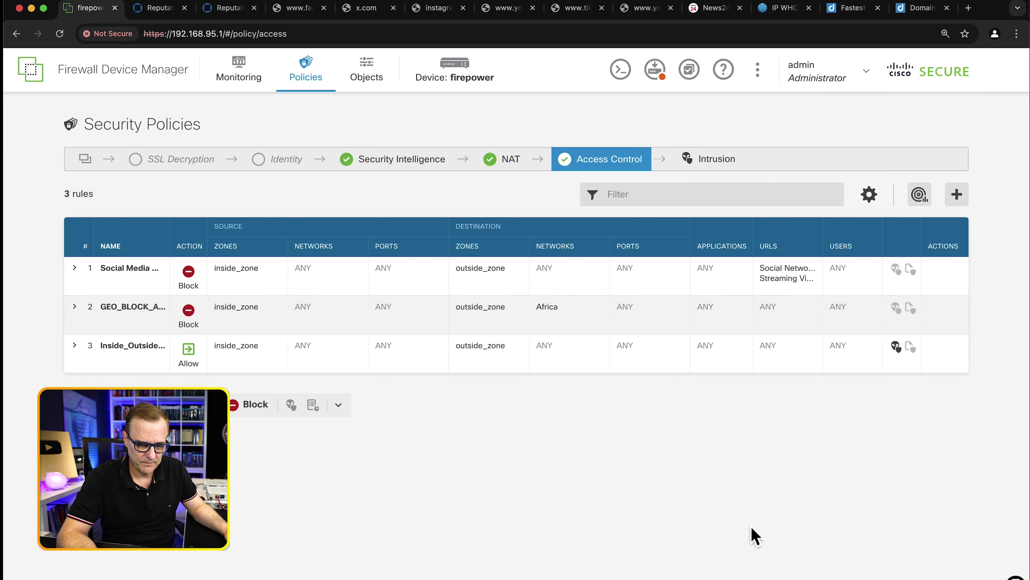
Reload the domains.co.za web hosting page and open domains.co.za in a new tab to test the outbound Africa block.
left_click(856, 9)
left_click(398, 36)
key("Return")
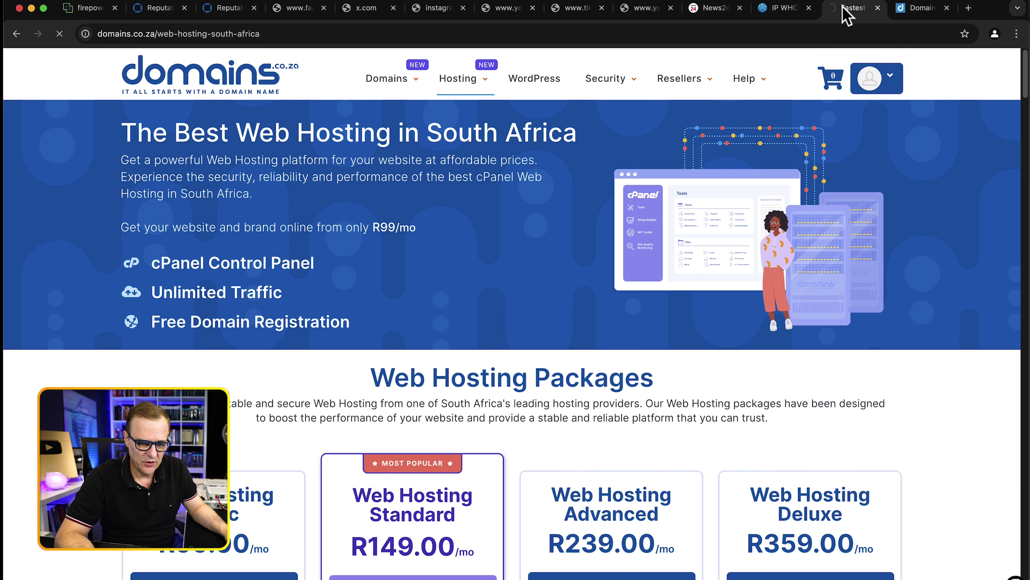
left_click(922, 11)
left_click(580, 34)
key("super+c")
key("super+t")
key("super+v")
key("Return")
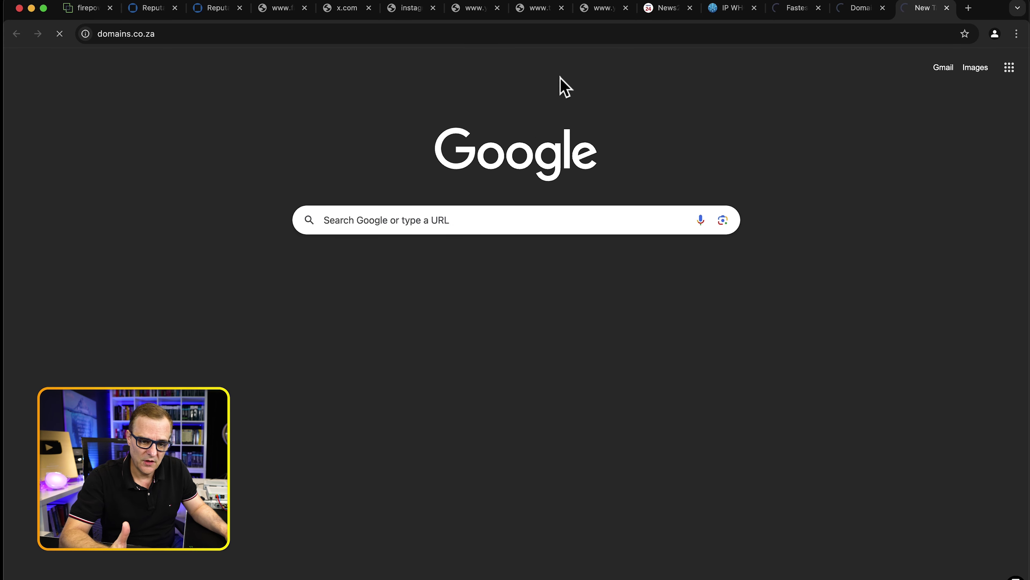
Review the firewall's access rules, open news24.com in a new tab to test the geolocation block, and close that tab.
left_click(83, 9)
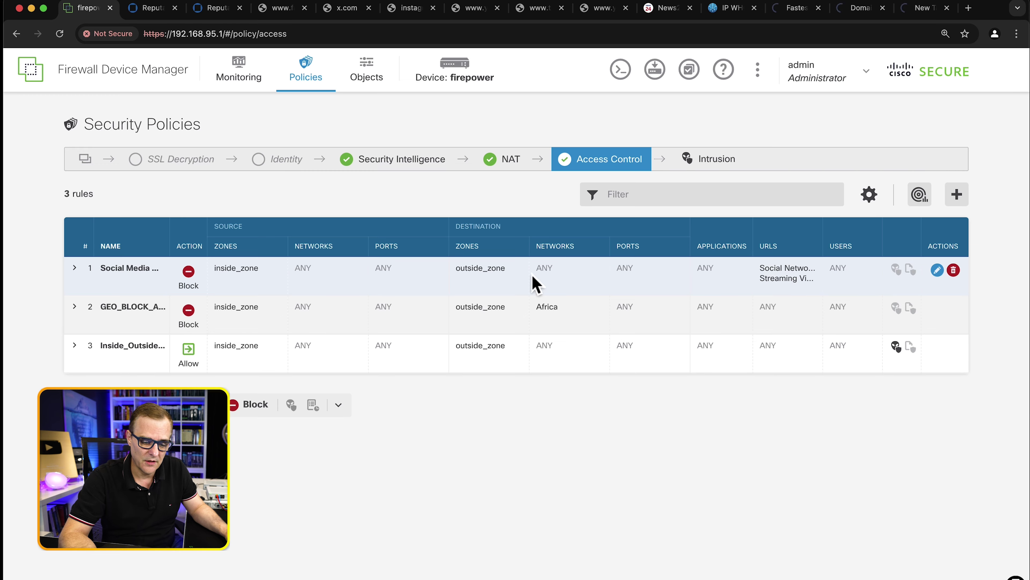
left_click(969, 8)
type("news24.com")
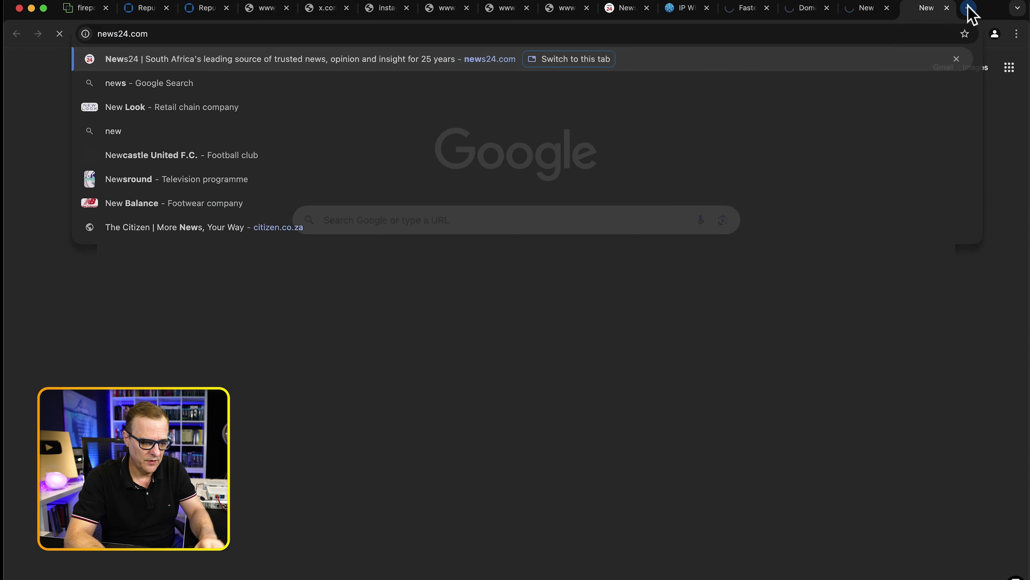
key("Return")
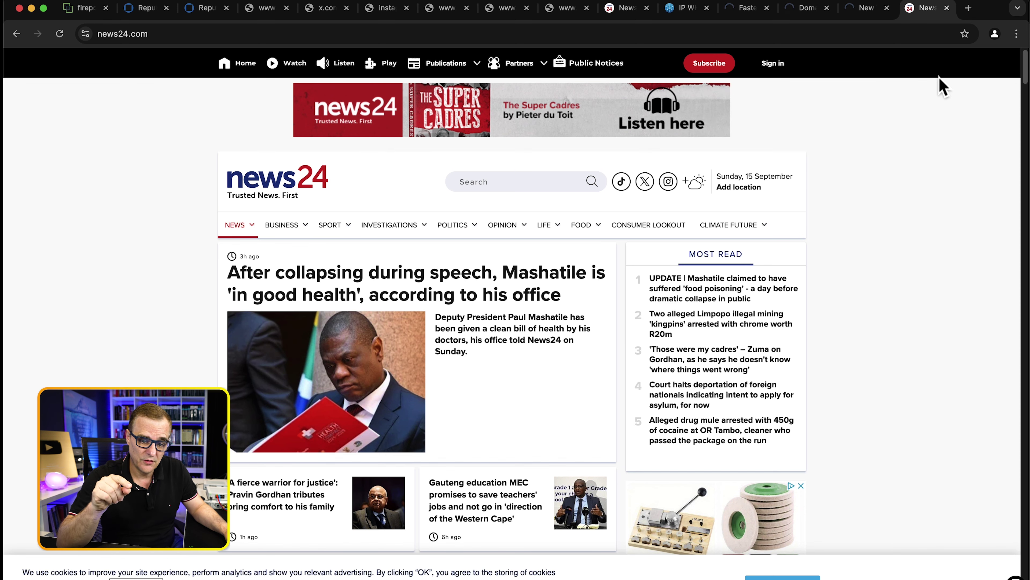
left_click(947, 8)
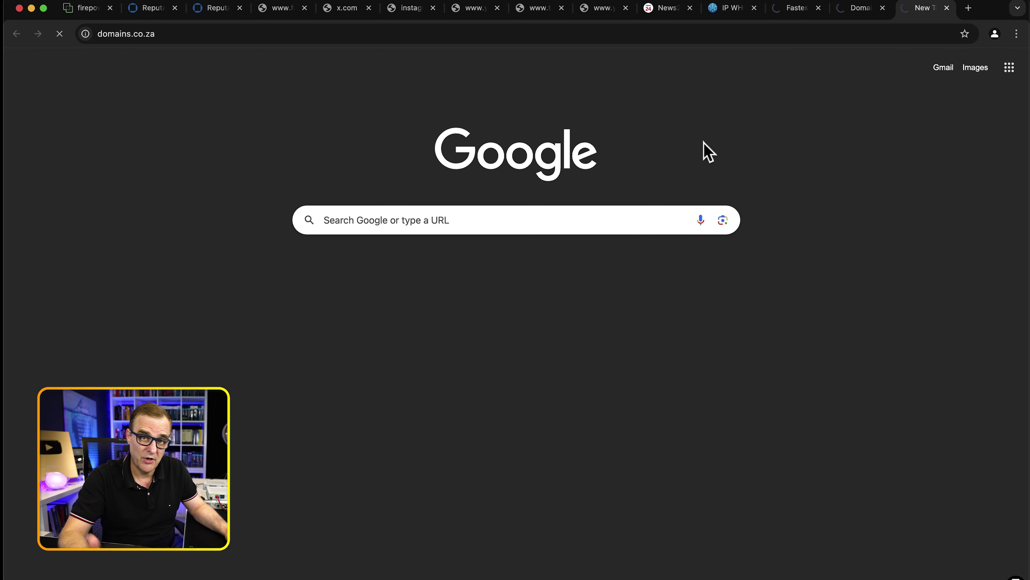
Start a new access rule on the firewall and add the Amazon application to it, filtering the application list by "amazon".
key("super+1")
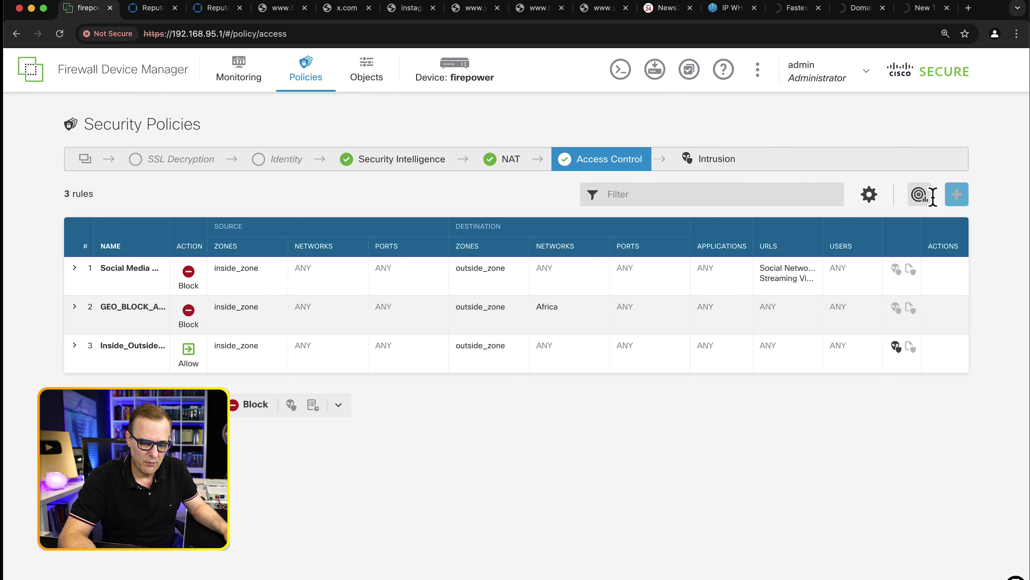
left_click(956, 196)
left_click(208, 187)
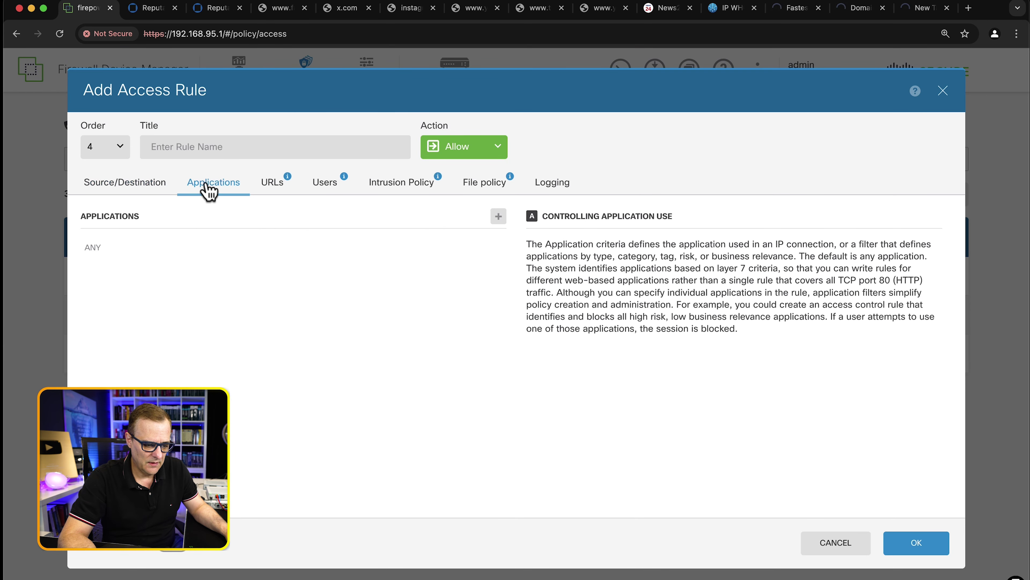
left_click(499, 216)
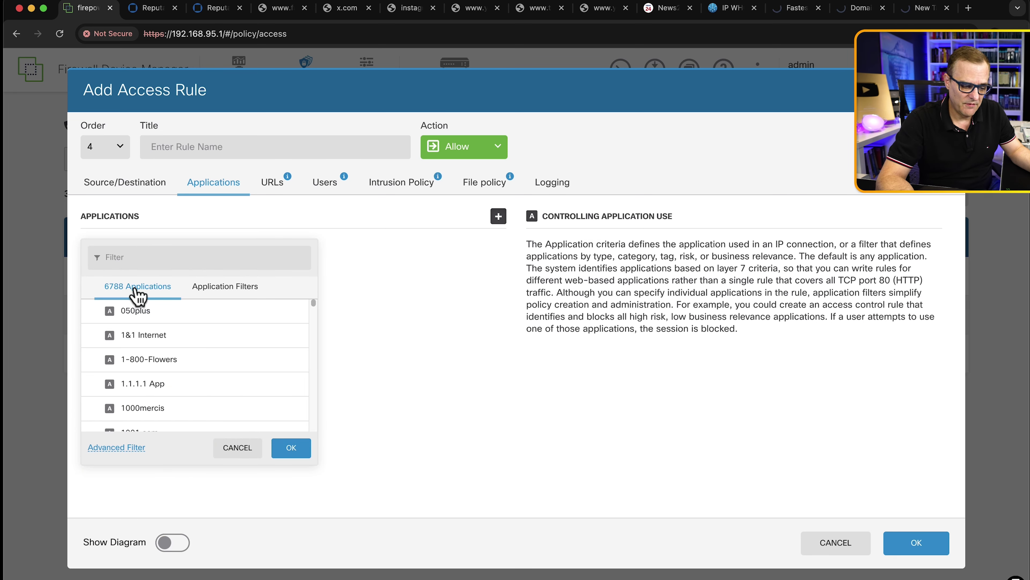
left_click(159, 259)
type("amazon")
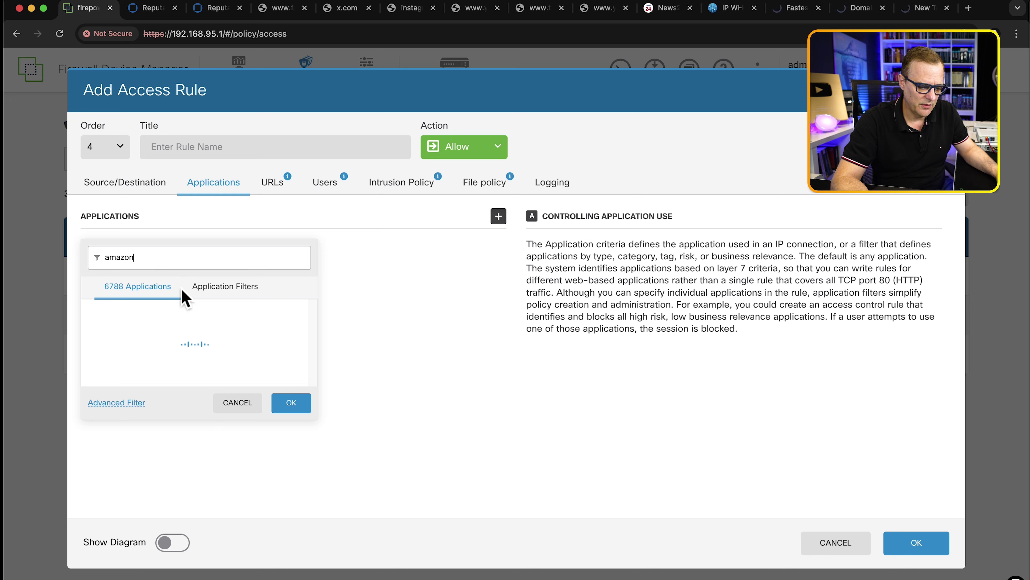
left_click(166, 316)
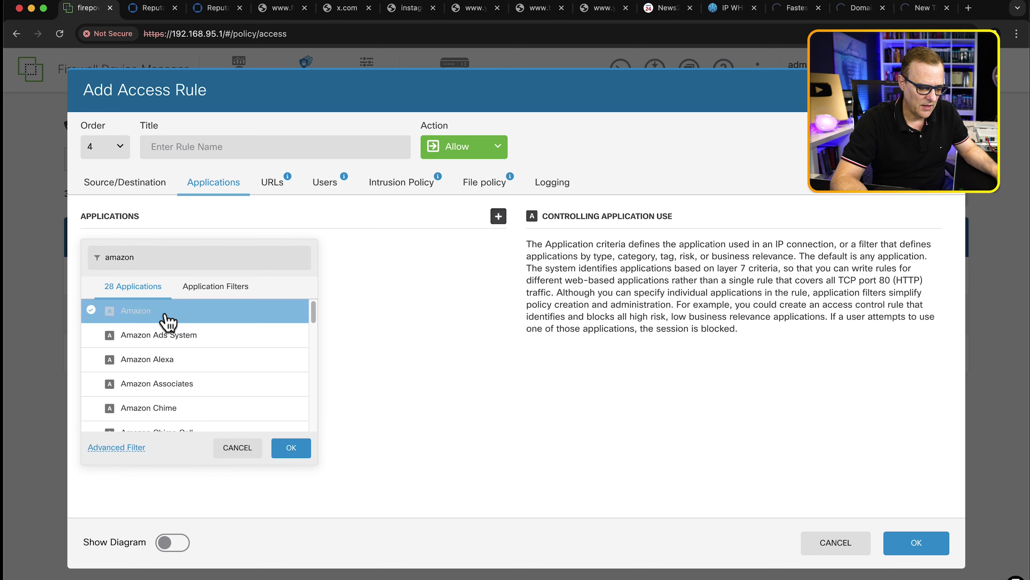
scroll(245, 390, "down", 1)
scroll(245, 391, "up", 1)
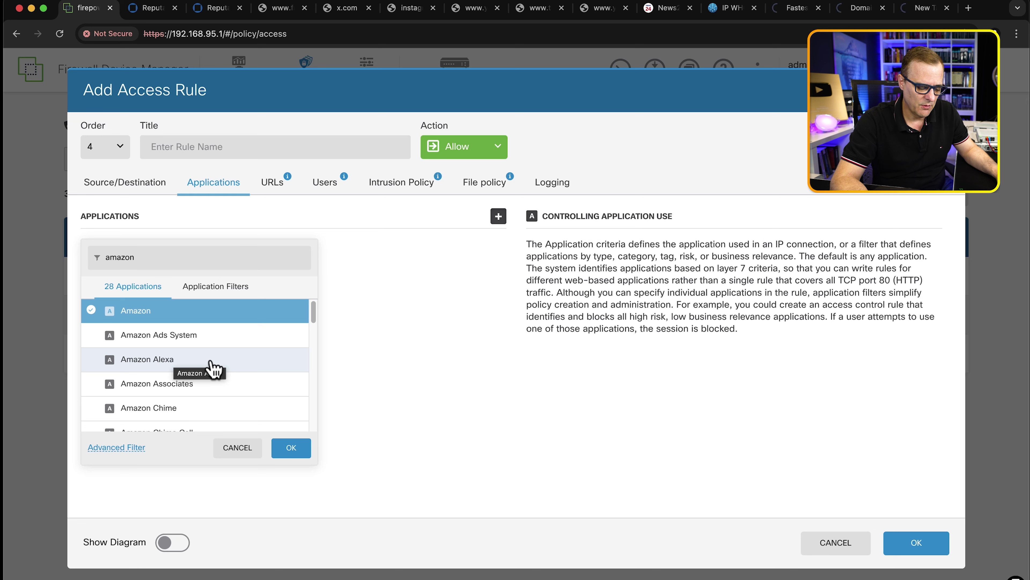
scroll(211, 365, "down", 5)
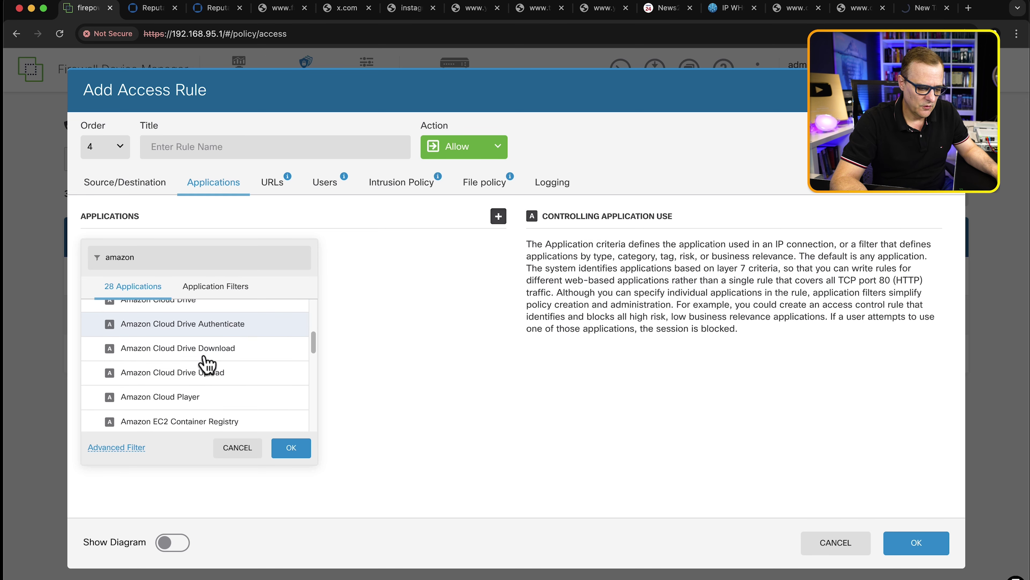
scroll(206, 364, "down", 1)
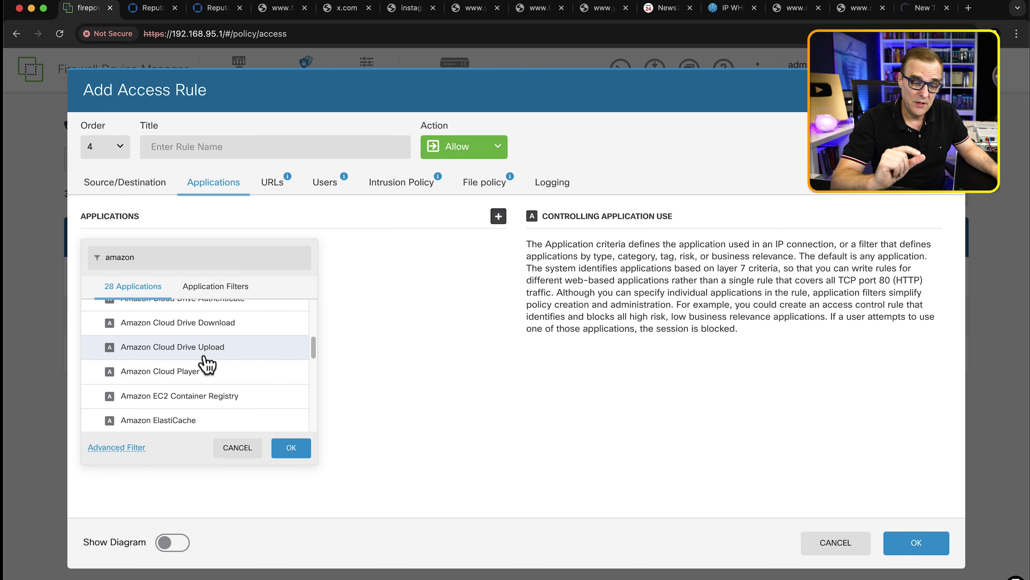
scroll(207, 375, "down", 2)
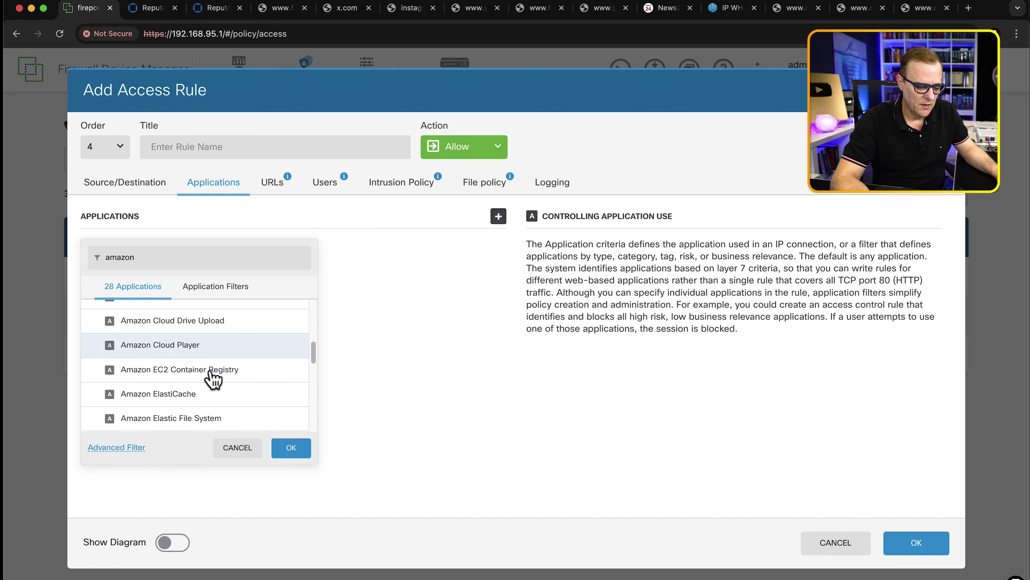
left_click(291, 448)
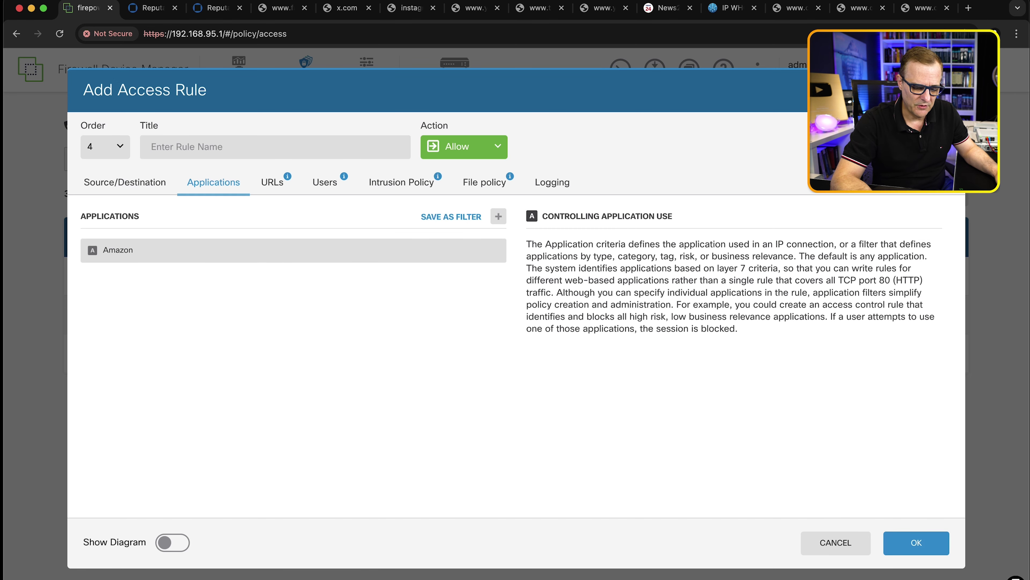
Title the new access rule Block_Amazon and set its order to 2.
left_click(917, 542)
left_click(194, 147)
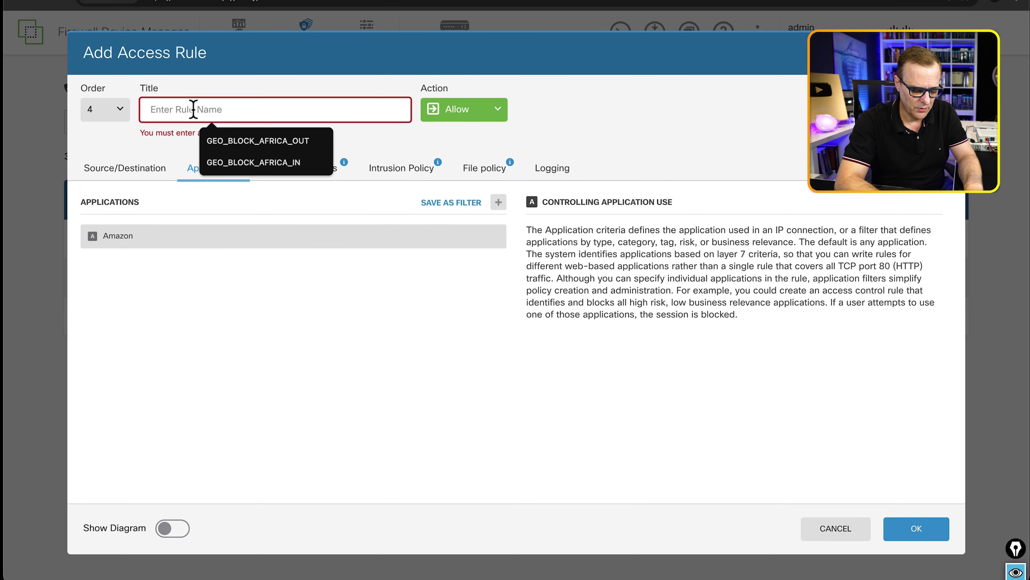
type("Block_Amazon")
left_click(120, 109)
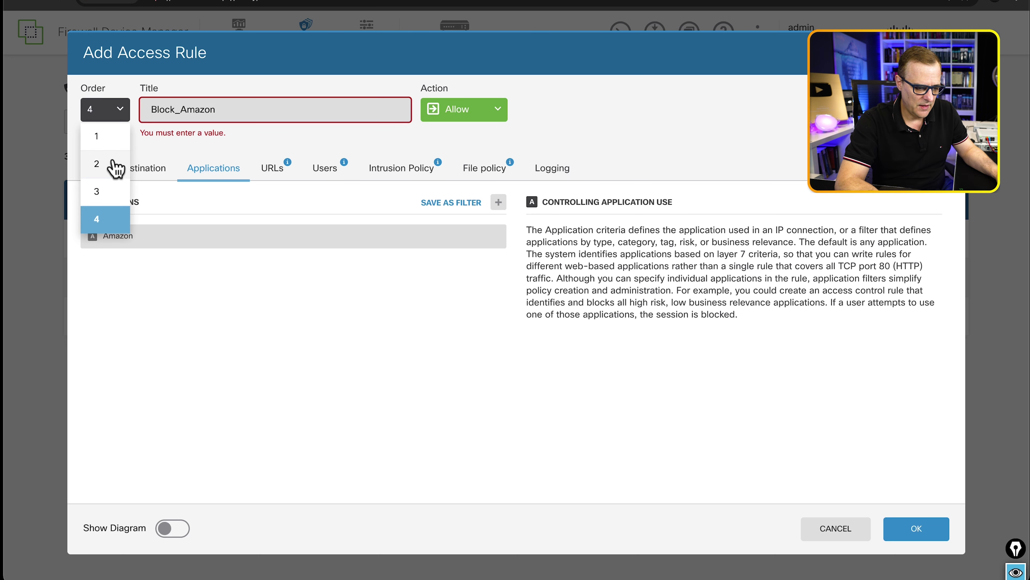
left_click(106, 164)
Save the Block_Amazon rule with the Block action and deploy it to the firewall.
left_click(475, 118)
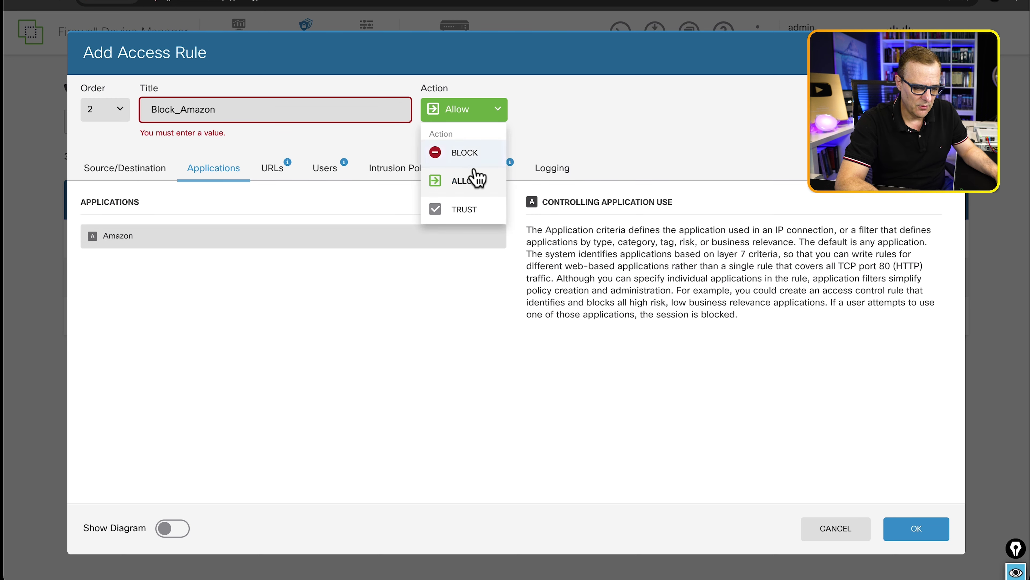
left_click(470, 156)
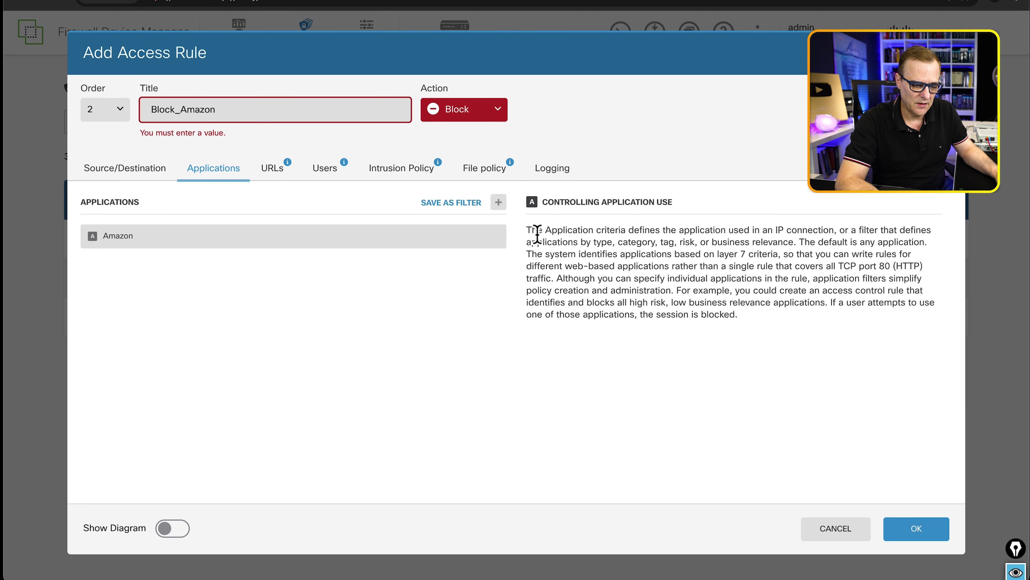
left_click(926, 529)
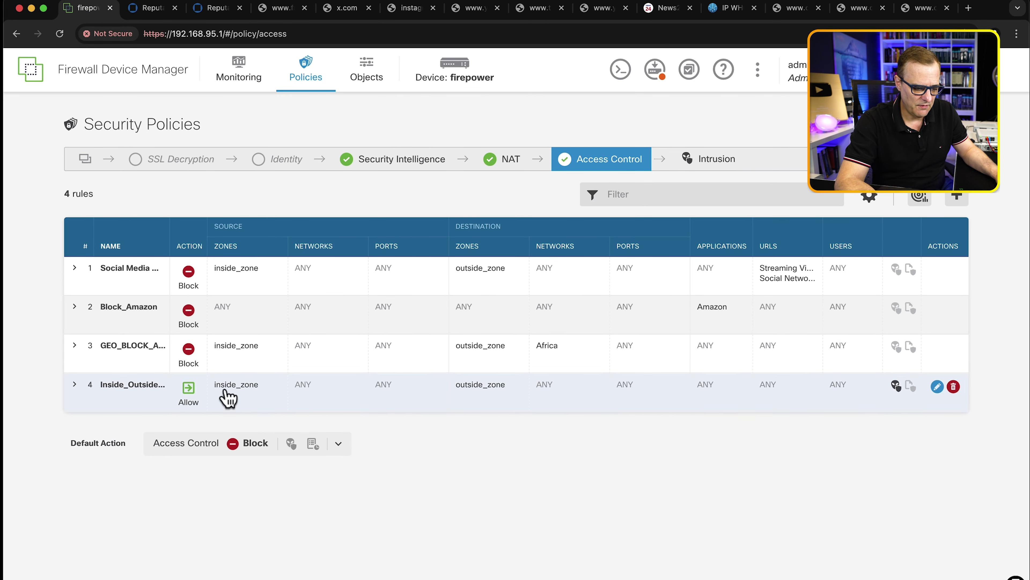
left_click(657, 73)
Open amazon.com in a new tab to test the Amazon application block.
left_click(969, 9)
type("amaozo")
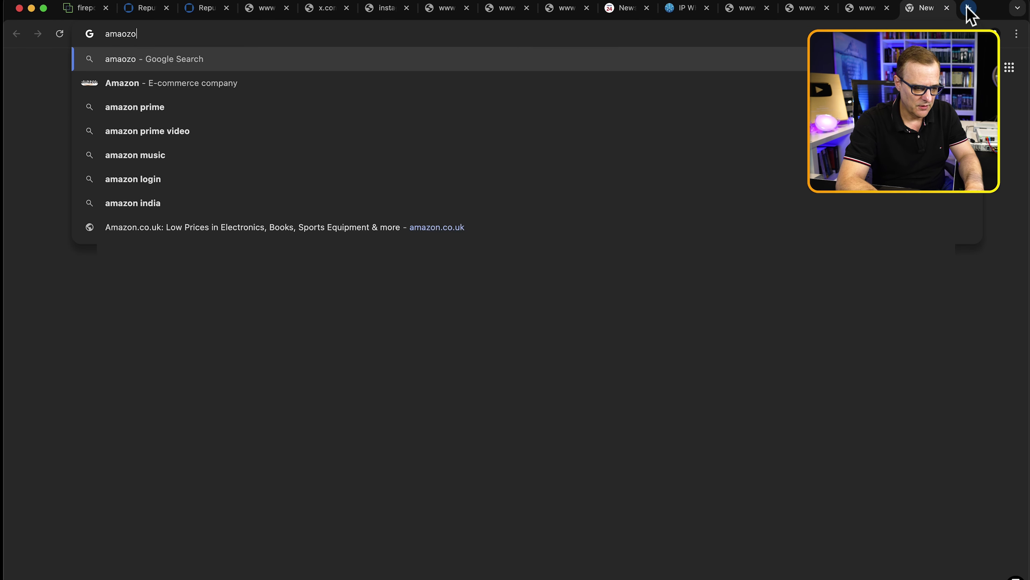
key("BackSpace")
type("zzo")
key("BackSpace")
key("BackSpace")
type("on")
key("Return")
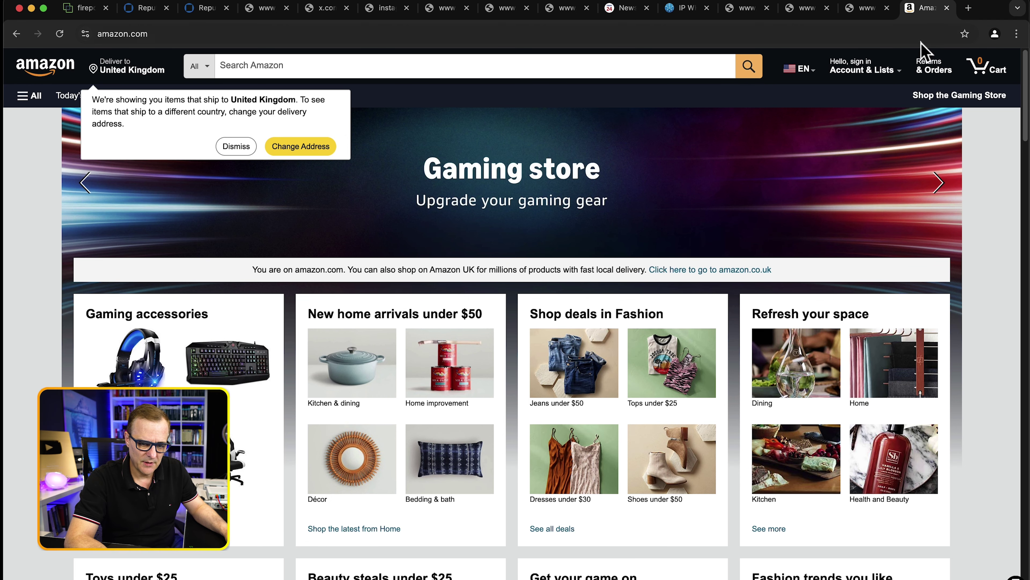
Open amazon.co.uk in a new tab to test the Amazon application block on the UK site.
left_click(969, 7)
type("amazon.co.uk")
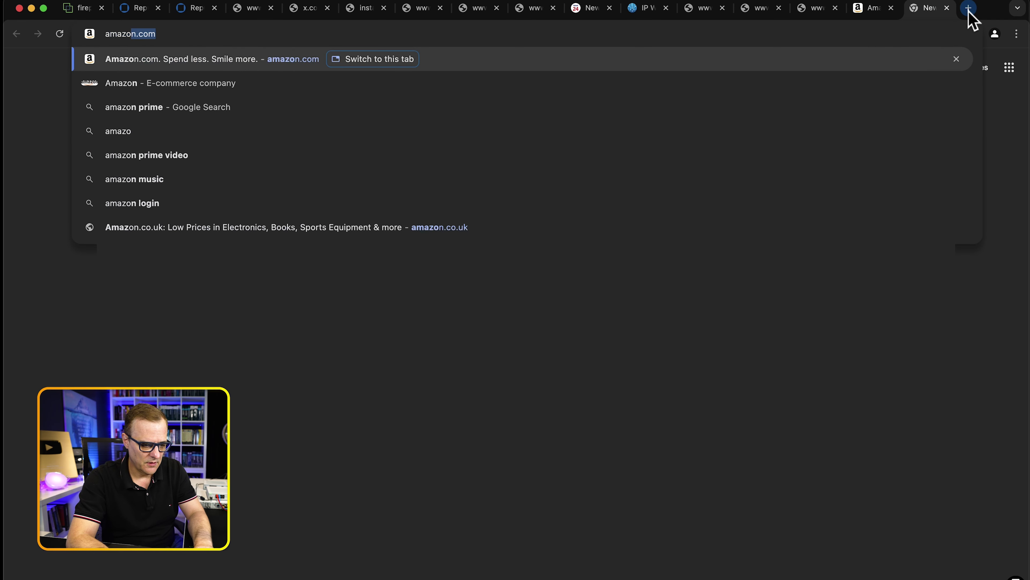
key("Return")
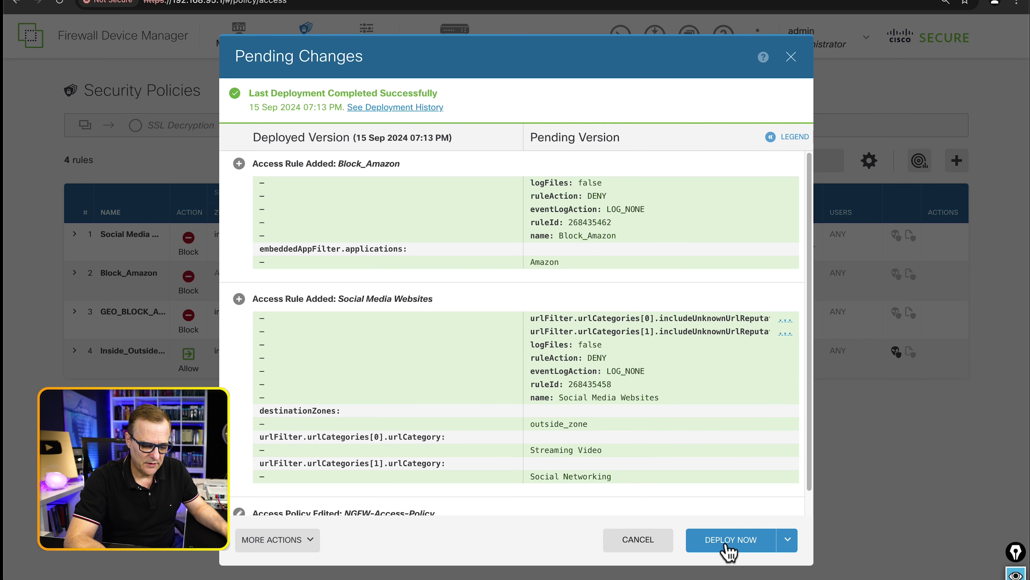
Deploy the pending access rule changes, including Block_Amazon, to the firewall and dismiss the deployment progress dialog.
left_click(726, 545)
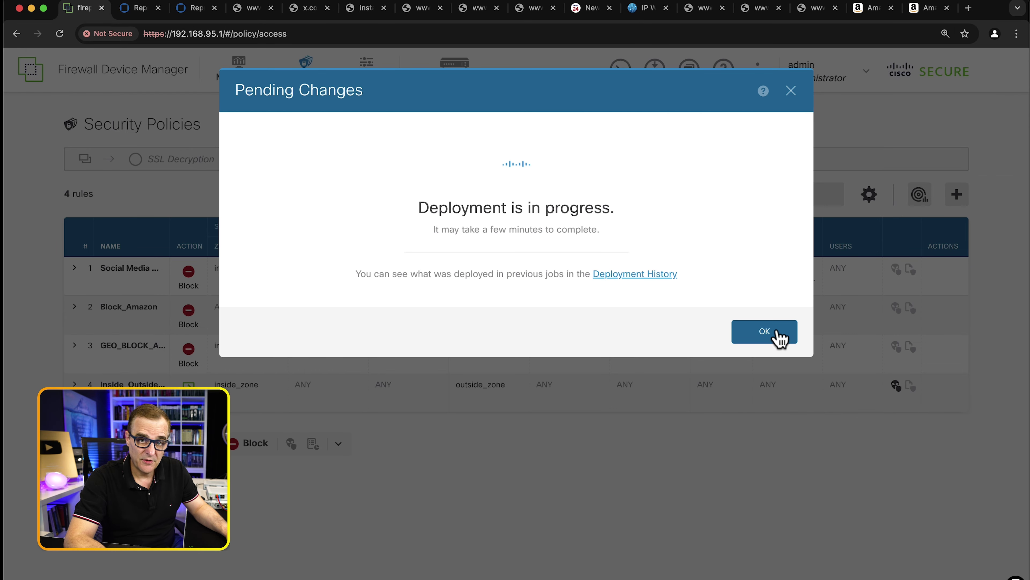
left_click(776, 332)
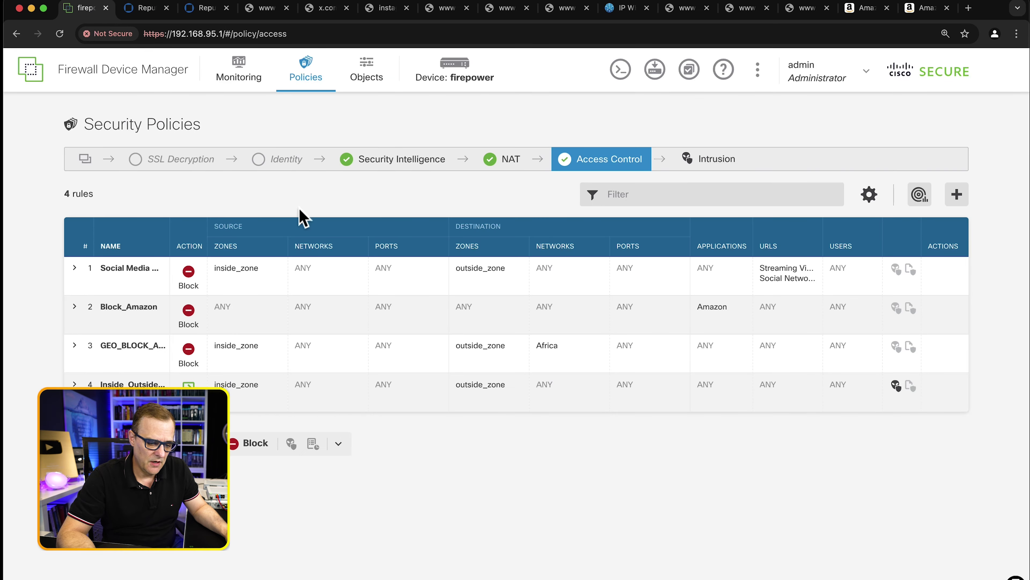
Load amazon.com again in a new tab to retest the Amazon block.
left_click(968, 8)
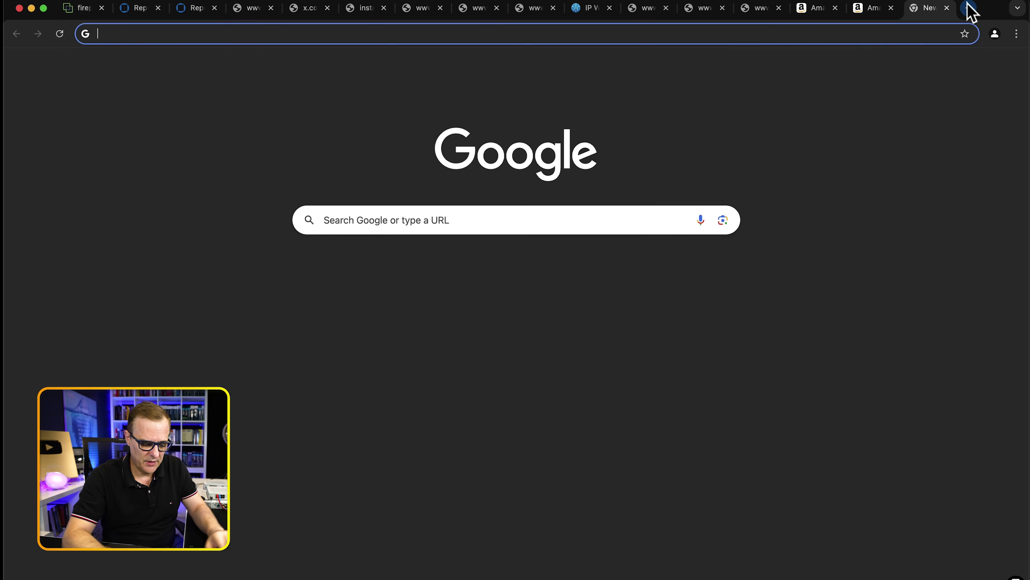
type("a,azo")
key("BackSpace")
key("BackSpace")
key("BackSpace")
key("BackSpace")
type("mazo")
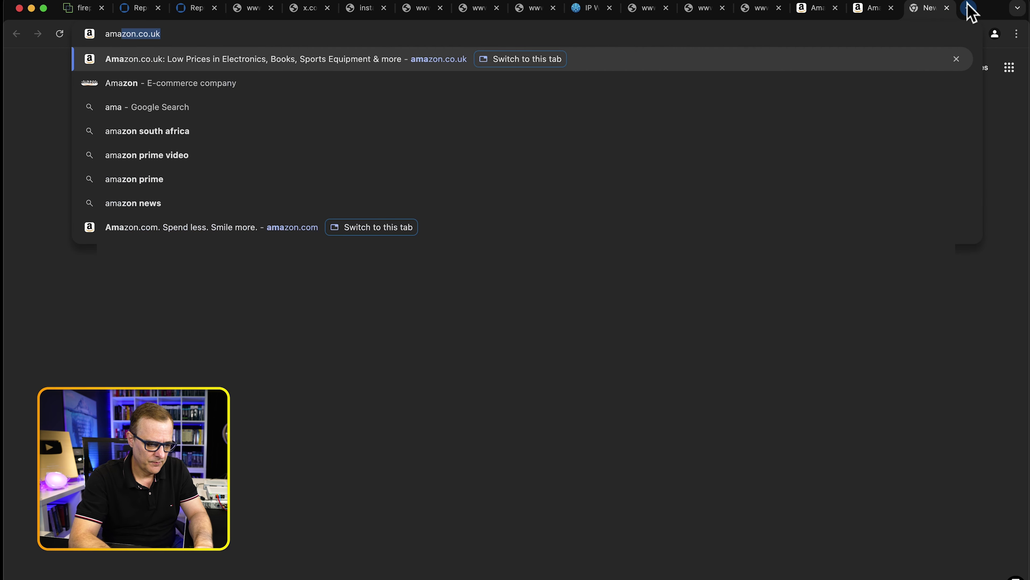
type("n.com")
key("Return")
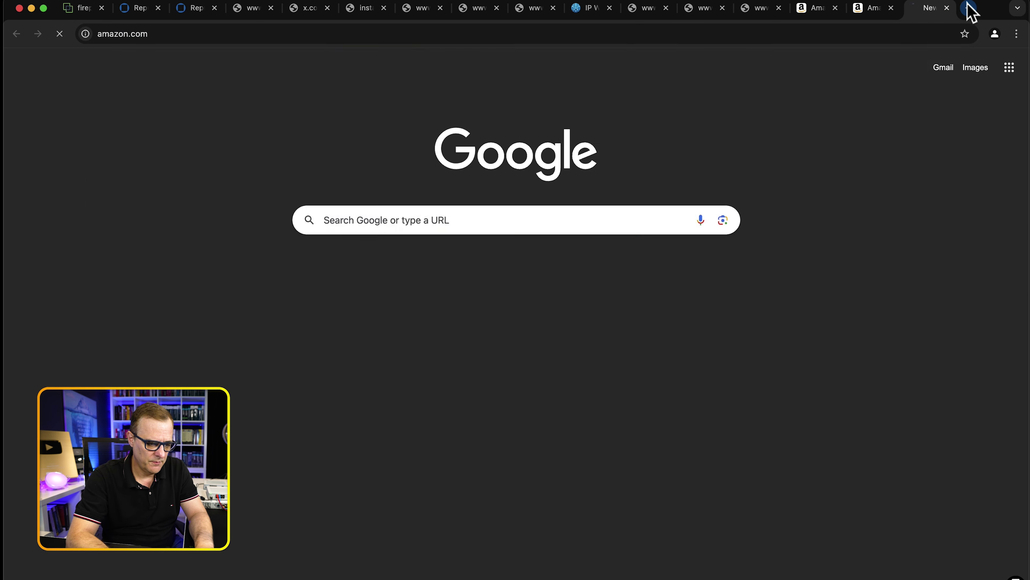
Return to the firewall and set the Block_Amazon rule's source zone to inside_zone and destination zone to outside_zone.
left_click(83, 8)
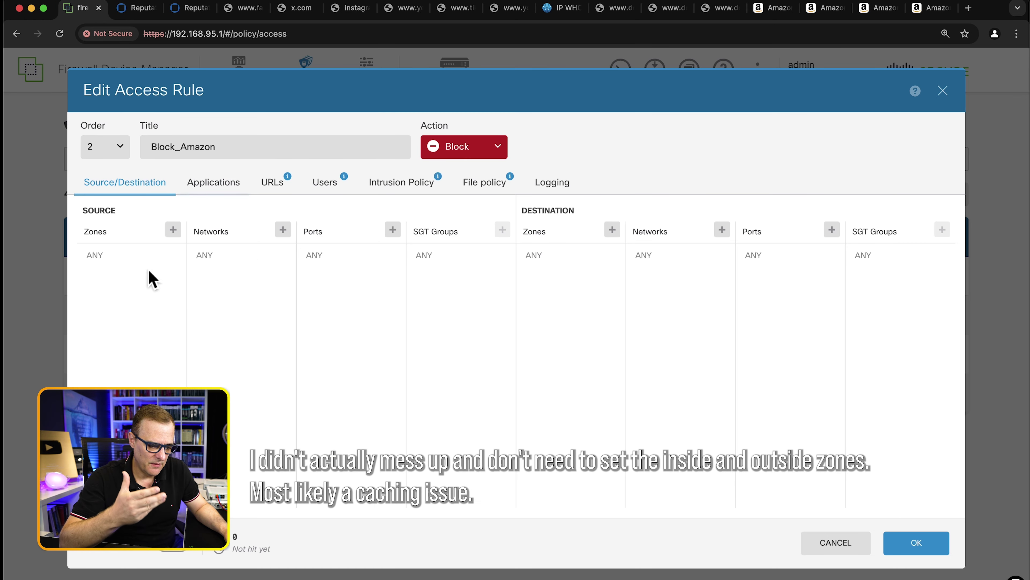
left_click(173, 231)
left_click(163, 303)
left_click(302, 349)
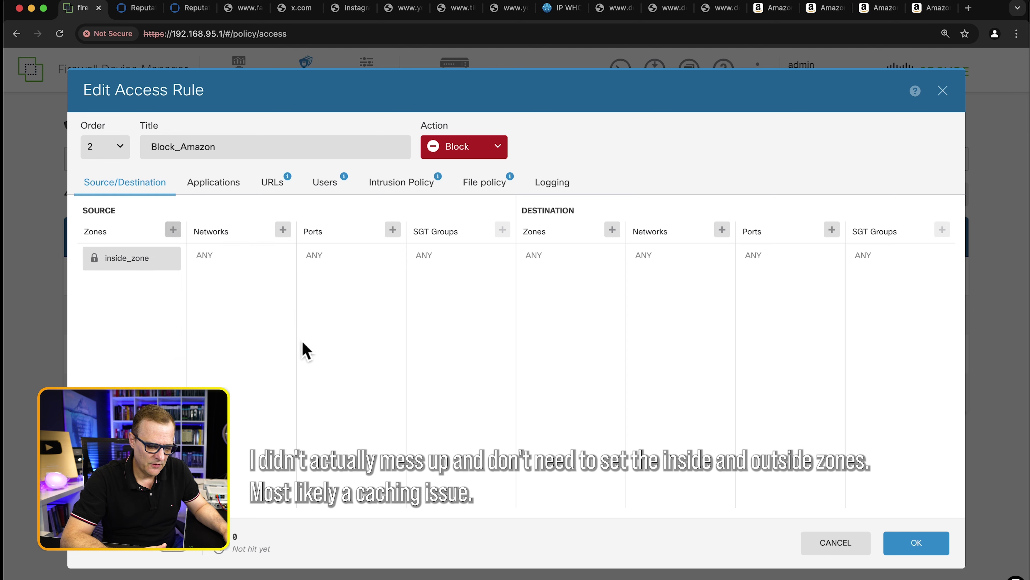
left_click(613, 230)
left_click(615, 321)
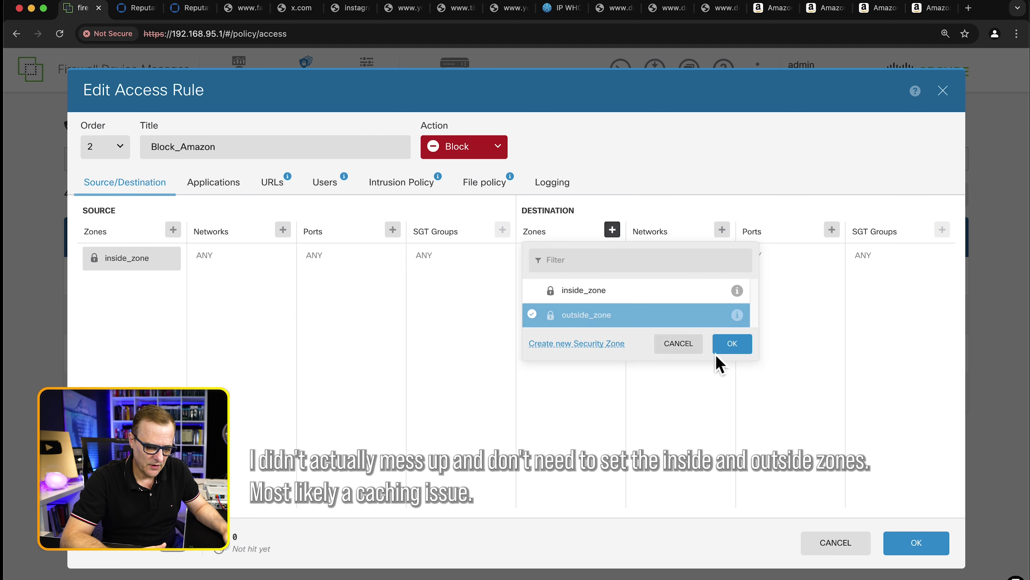
left_click(724, 344)
Review the Block_Amazon rule's zones and application, then save the rule and deploy the change to the firewall.
left_click(223, 189)
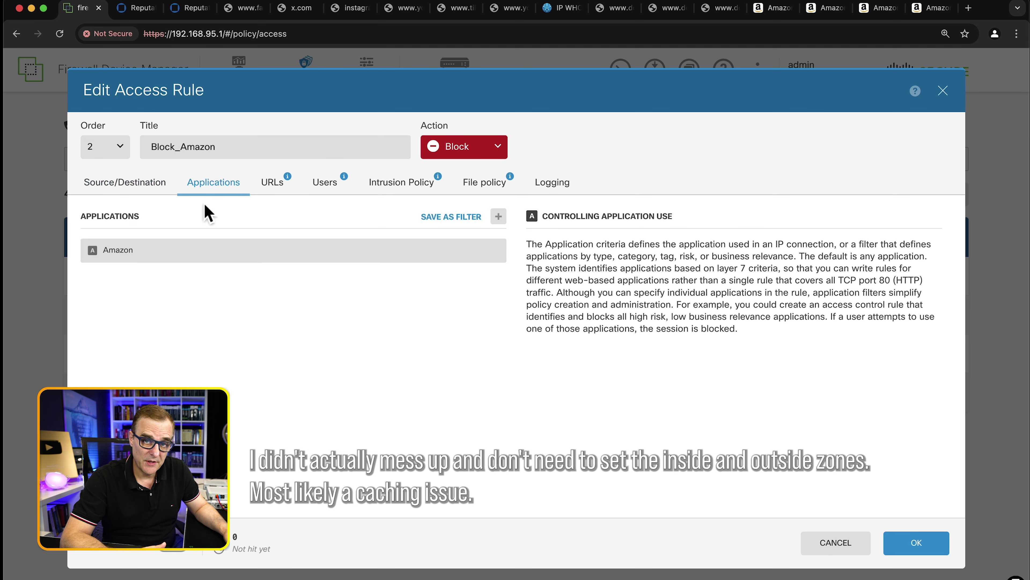
left_click(147, 188)
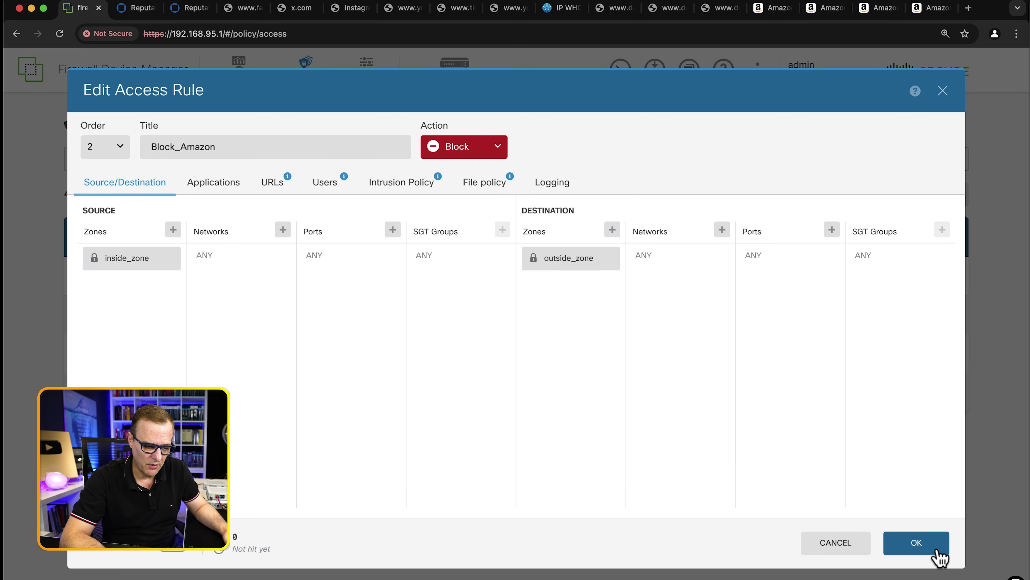
left_click(207, 185)
left_click(118, 185)
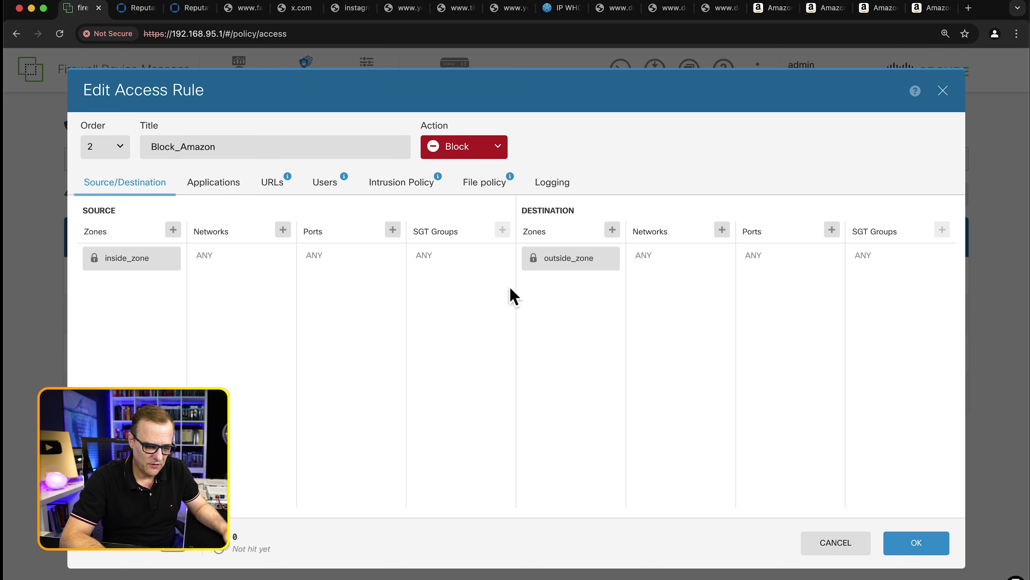
left_click(214, 185)
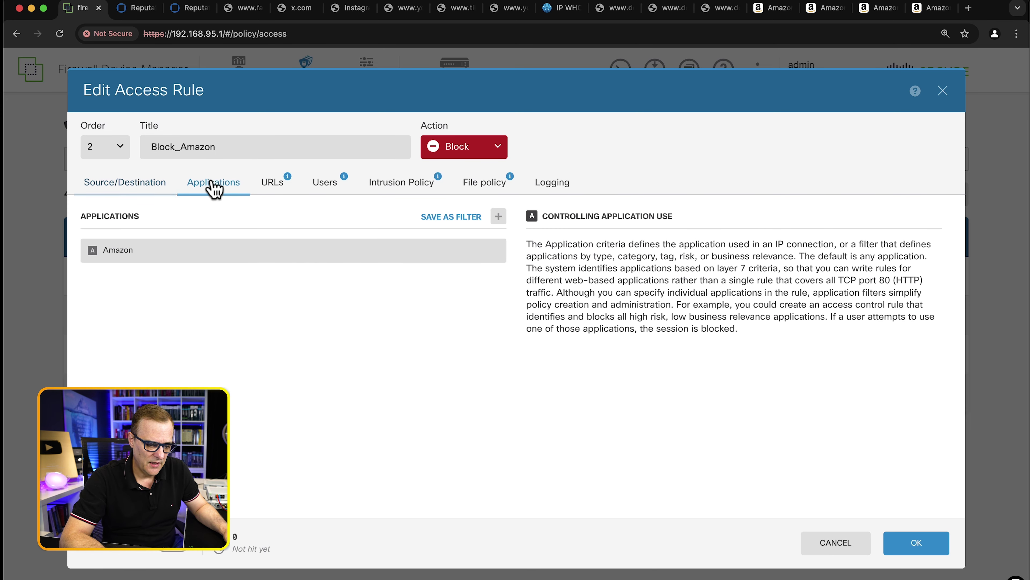
left_click(906, 549)
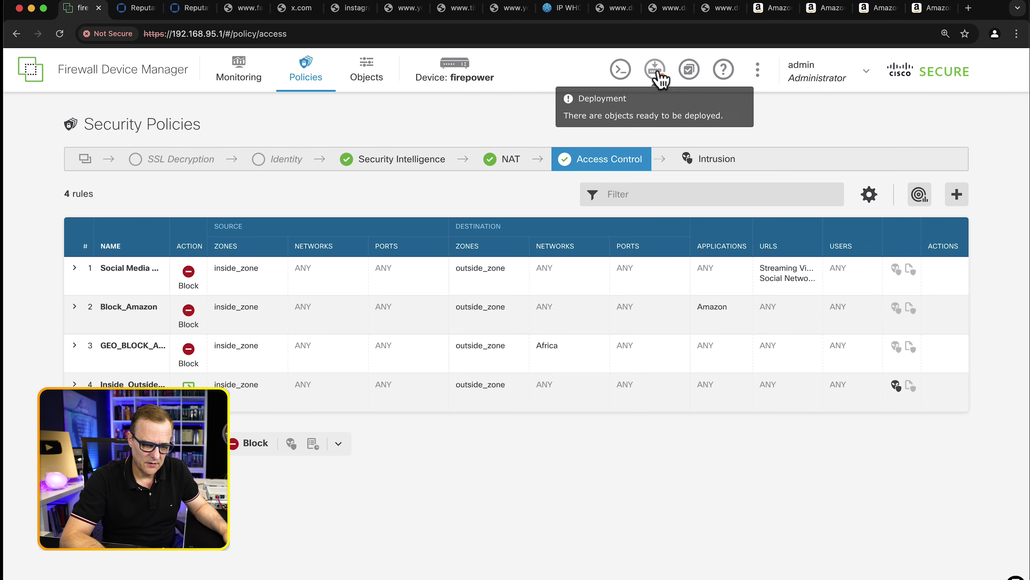
left_click(656, 73)
left_click(730, 344)
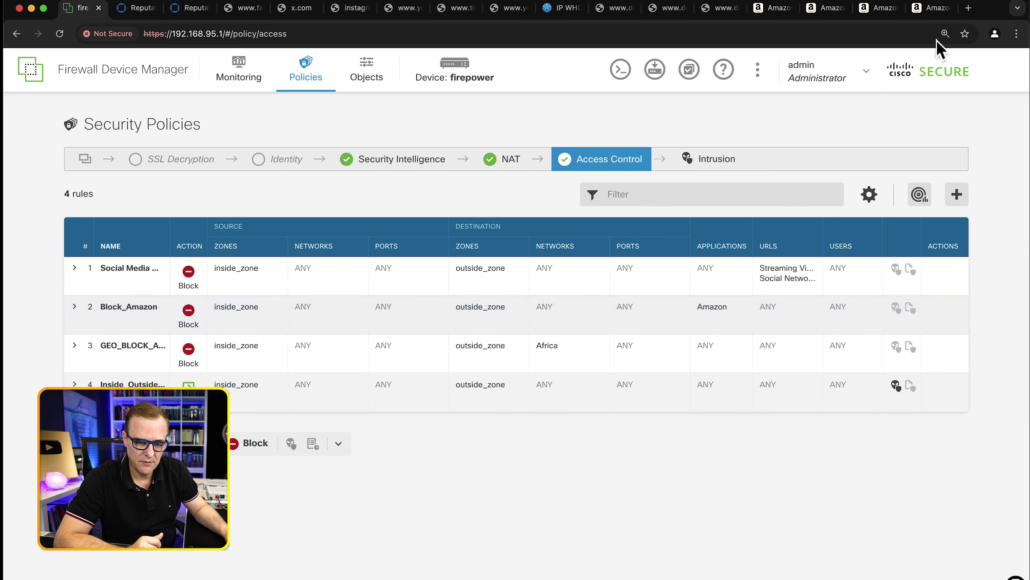
Open amazon.com and amazon.co.uk in separate new tabs to test the updated Block_Amazon rule.
key("super+t")
type("amazon")
key("Return")
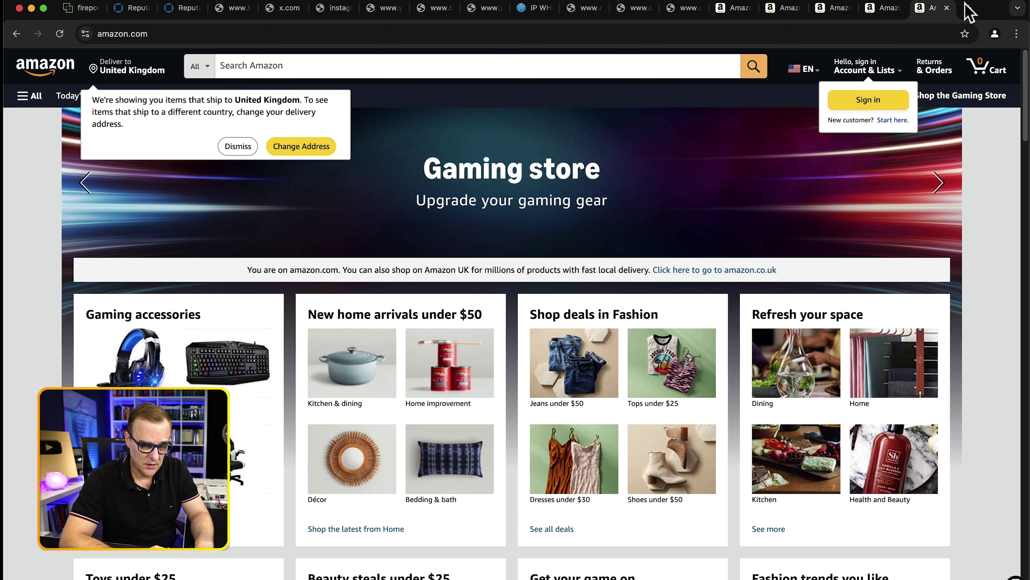
left_click(969, 8)
type("amzo")
key("BackSpace")
key("BackSpace")
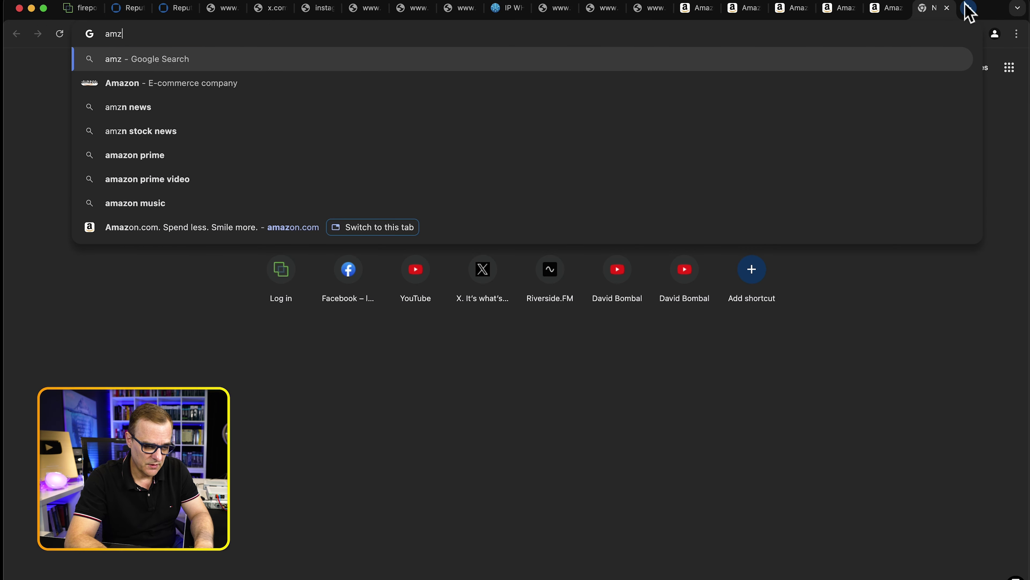
type("a")
key("Return")
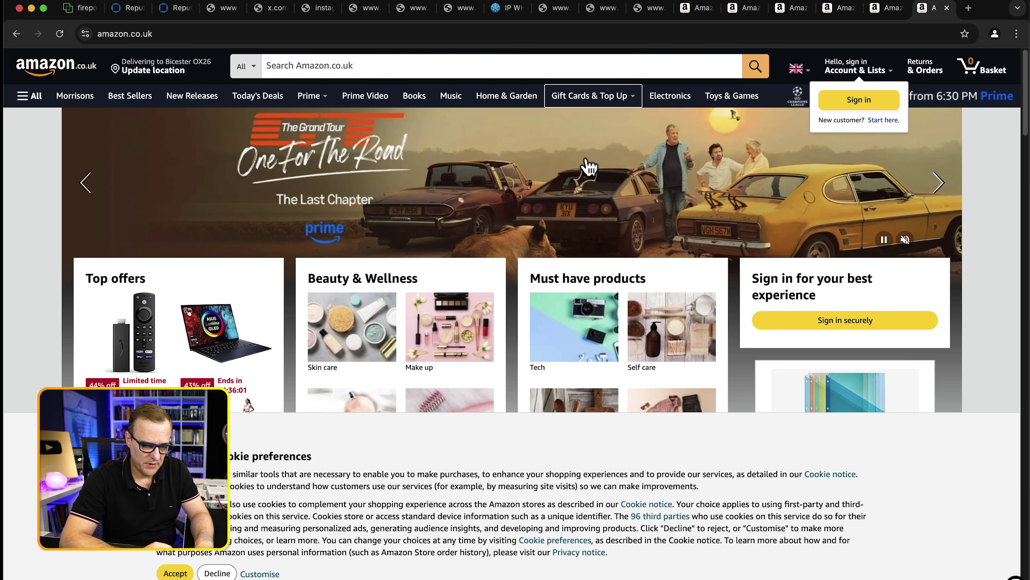
Open a new Incognito window and load amazon.com in it to test the block without cached data.
left_click(81, 2)
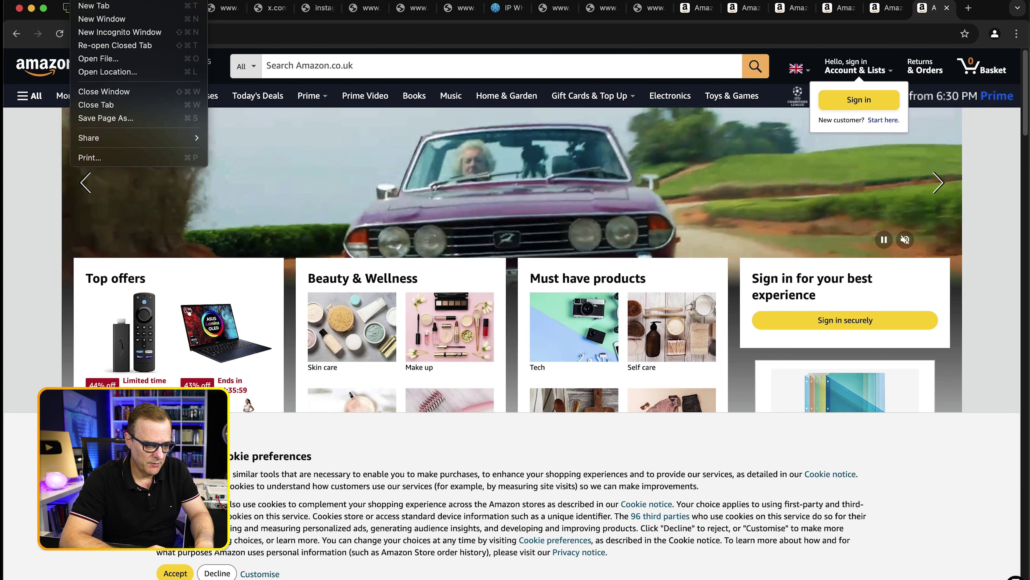
left_click(124, 32)
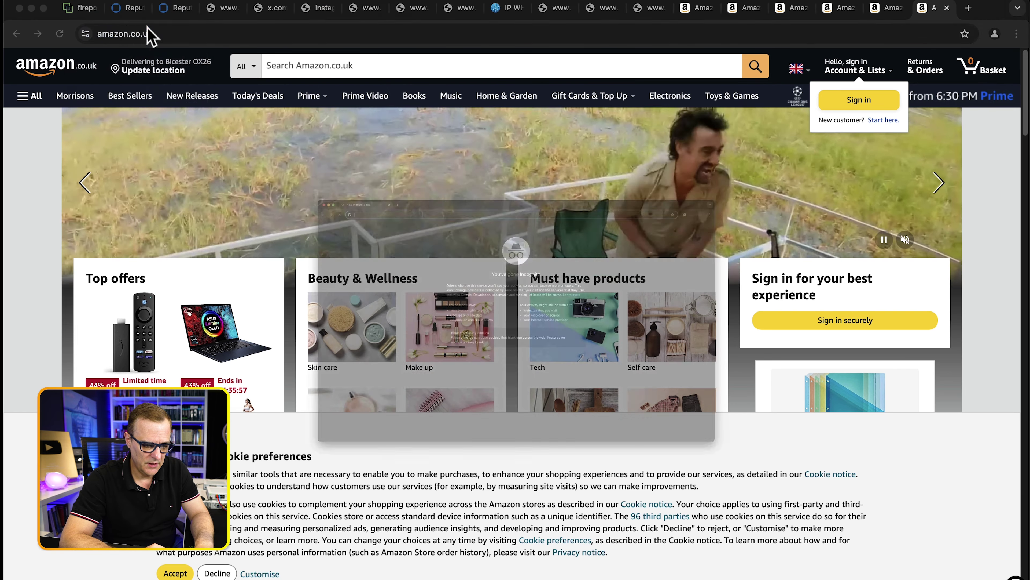
type("amazon.com")
key("Return")
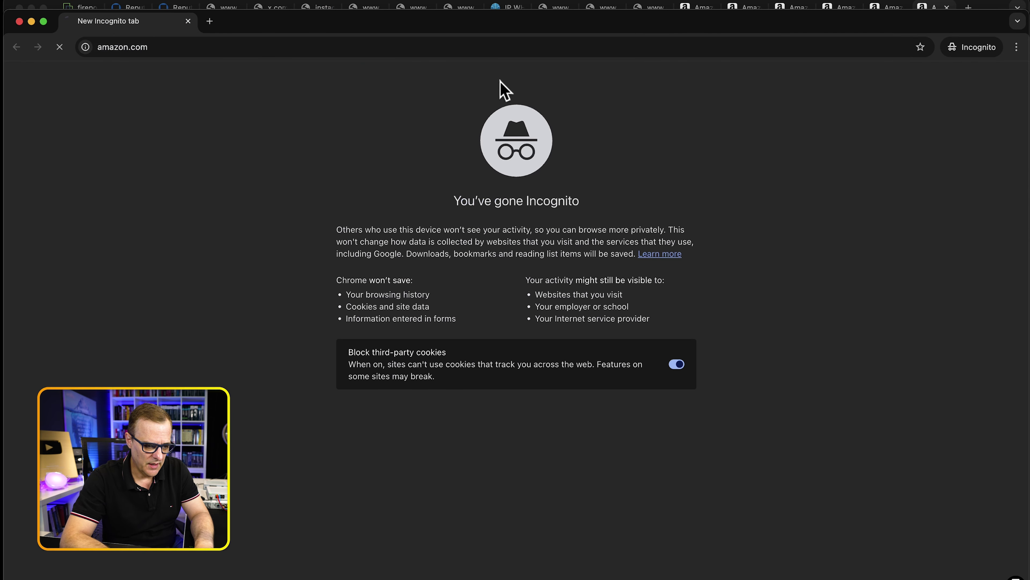
Load amazon.co.uk in a second Incognito tab and check the loading state of both Amazon tabs.
left_click(209, 20)
type("amaz")
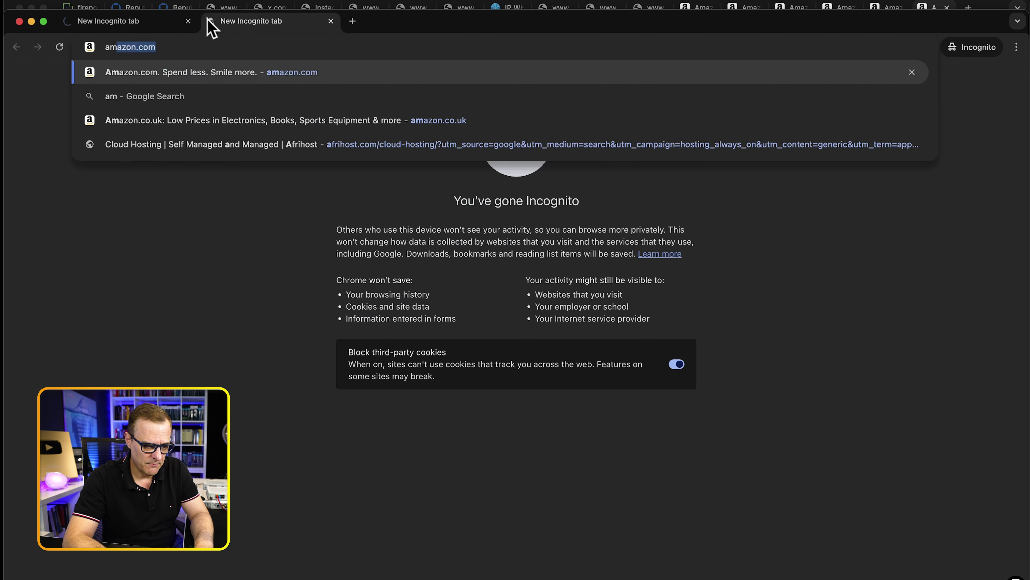
type("on.co.uk")
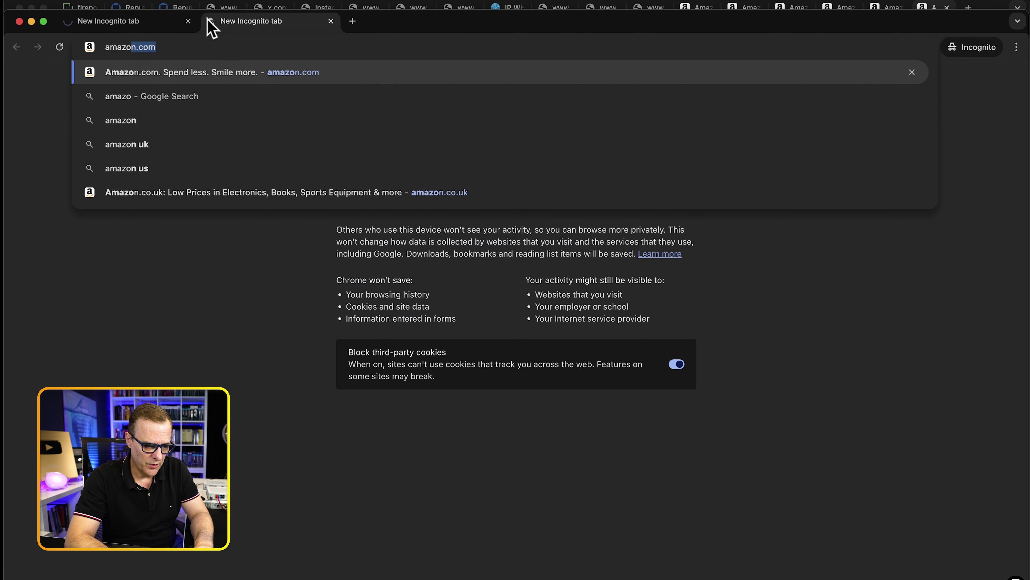
key("Return")
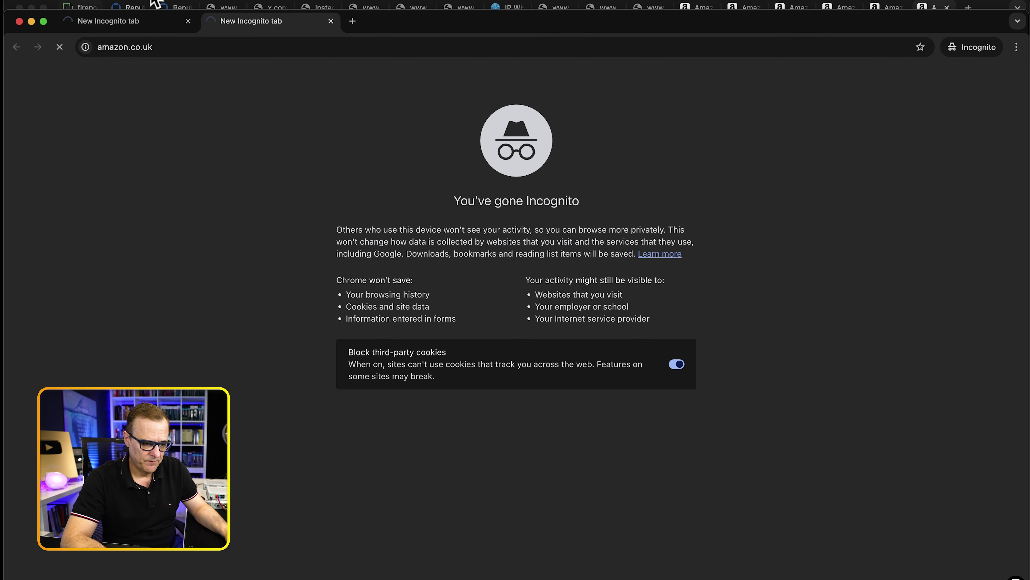
left_click(151, 24)
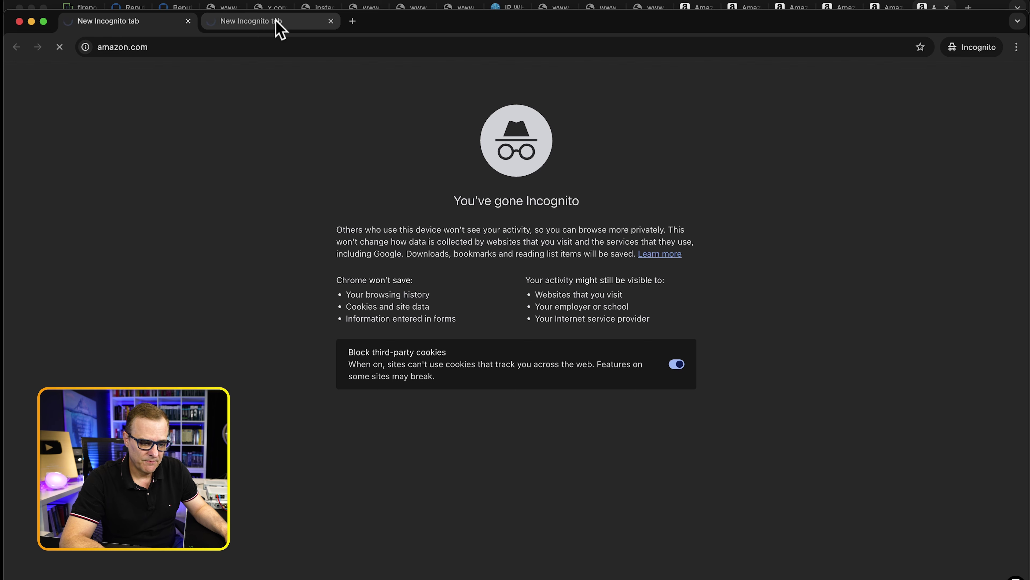
left_click(278, 27)
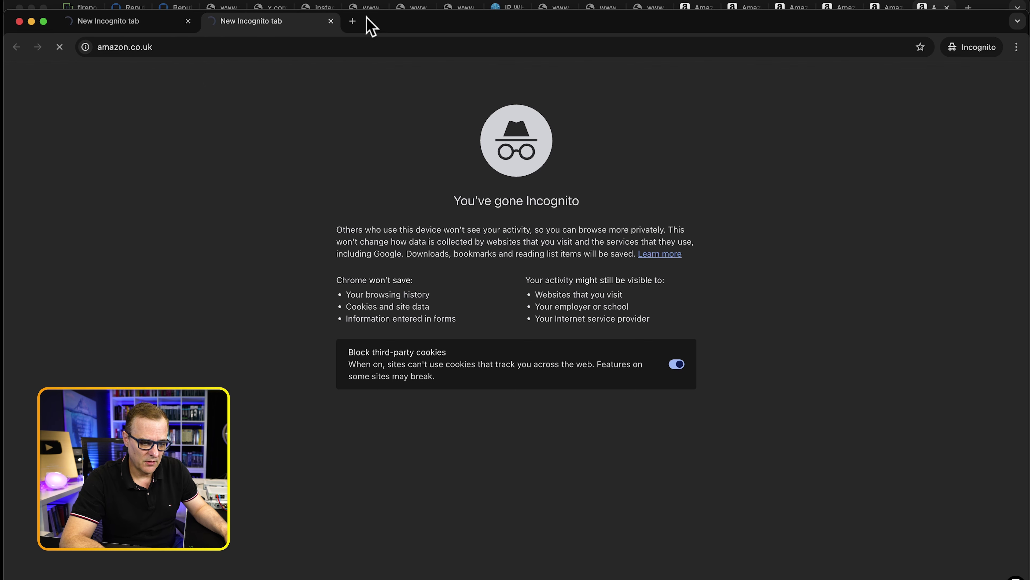
Search google.com for "amazon spain" in another Incognito tab and open the main Amazon.es result.
left_click(353, 21)
type("google.com")
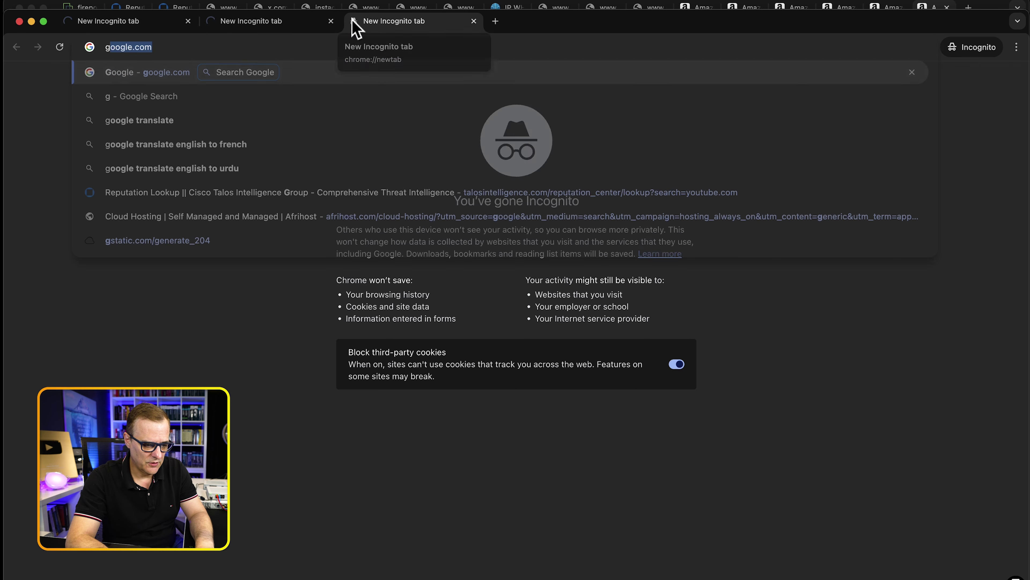
key("Return")
left_click(528, 519)
type("amazon ")
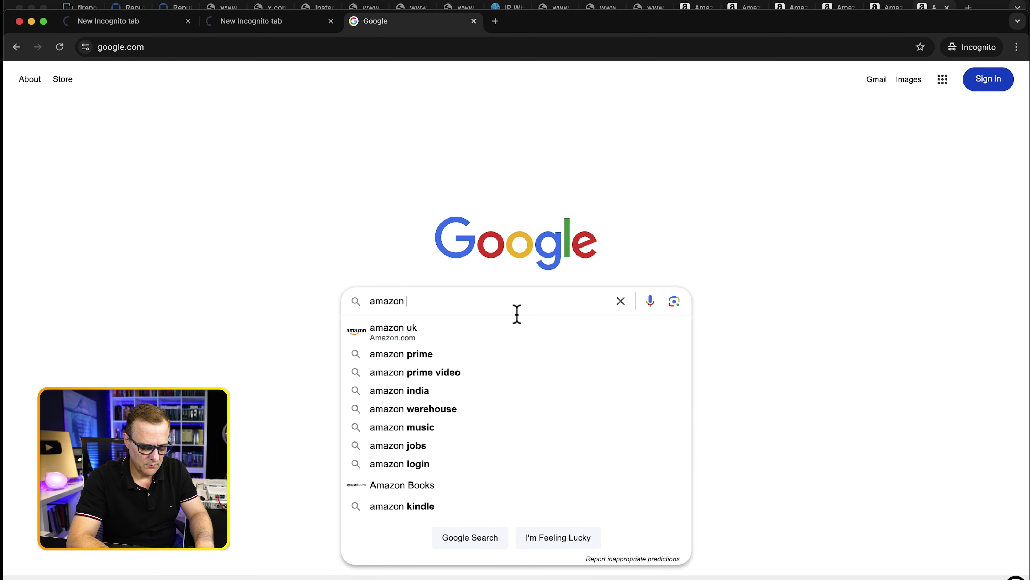
type("spain")
key("Return")
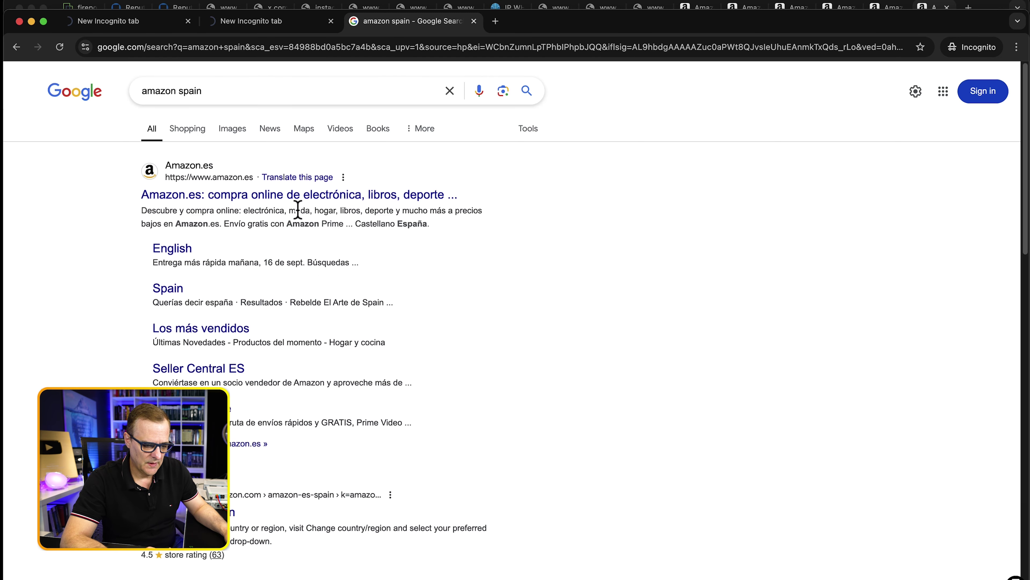
left_click(299, 199)
Copy the amazon.es address and open it in a new tab of the regular browser window.
left_click(151, 48)
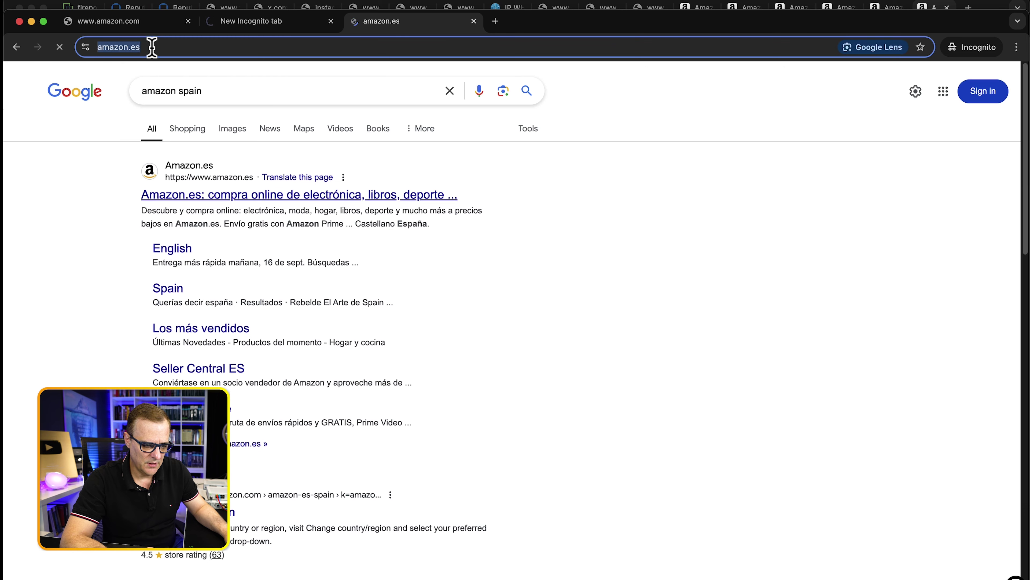
right_click(138, 48)
left_click(183, 125)
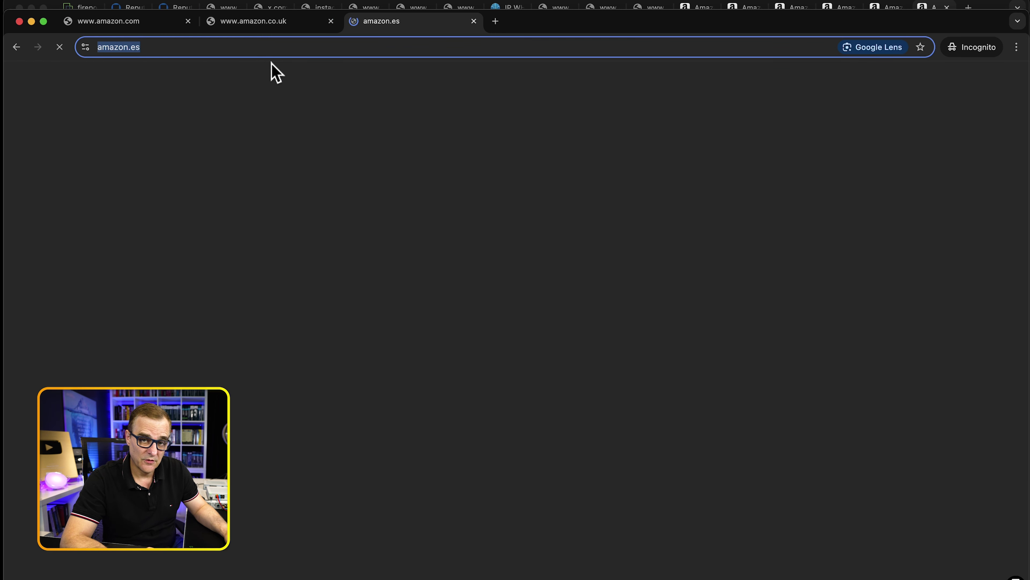
left_click(971, 5)
left_click(968, 8)
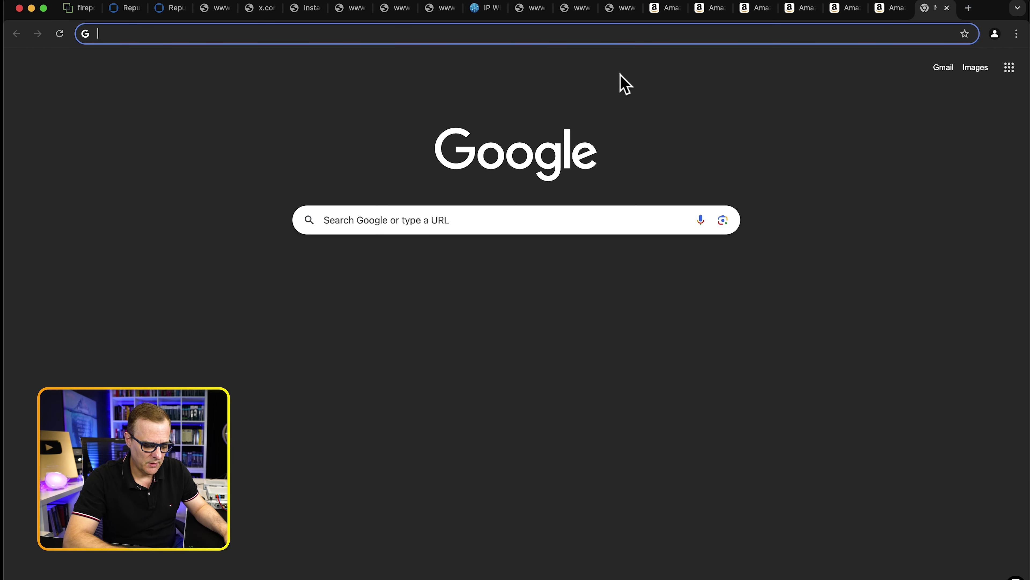
key("super+v")
key("Return")
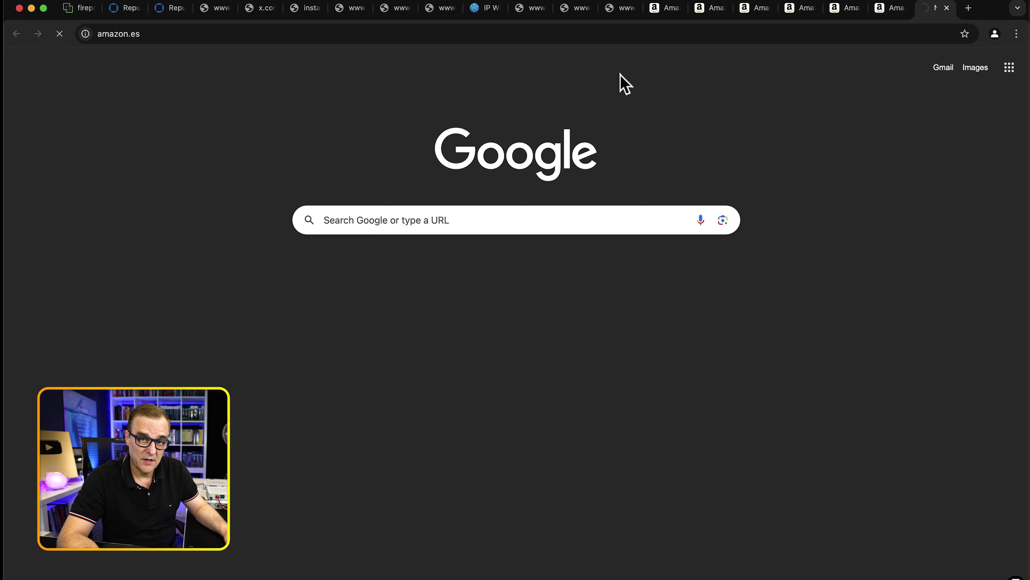
Open google.com in another new tab to check that an unblocked site still loads.
left_click(969, 8)
type("go")
key("Return")
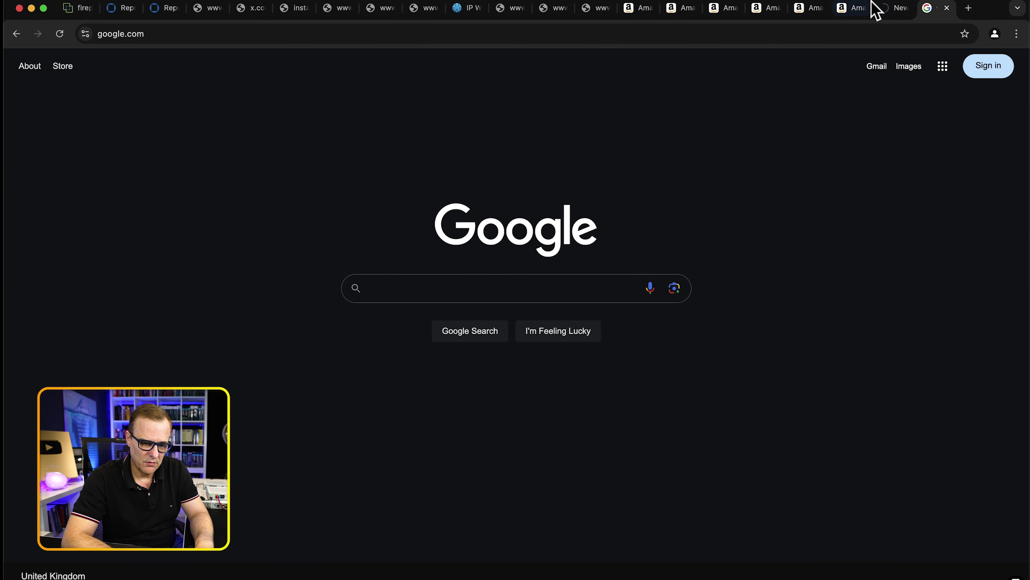
Reload the open amazon.co.uk page and check the loading state of the neighbouring new tab.
left_click(868, 7)
key("super+r")
key("super+r")
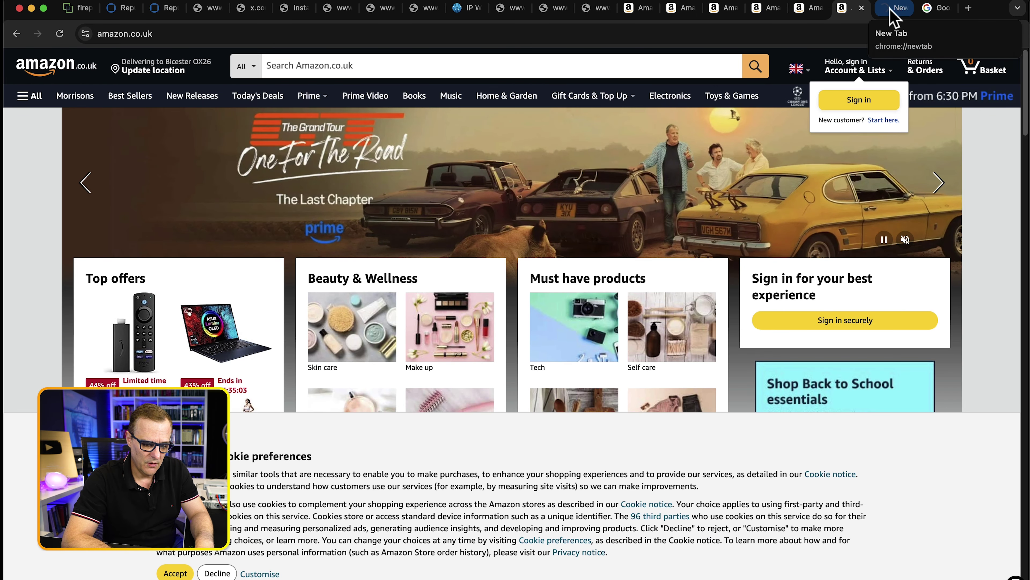
left_click(891, 10)
Search Google for "amazon germany", open the amazon.de result and highlight the message text on the page.
left_click(932, 13)
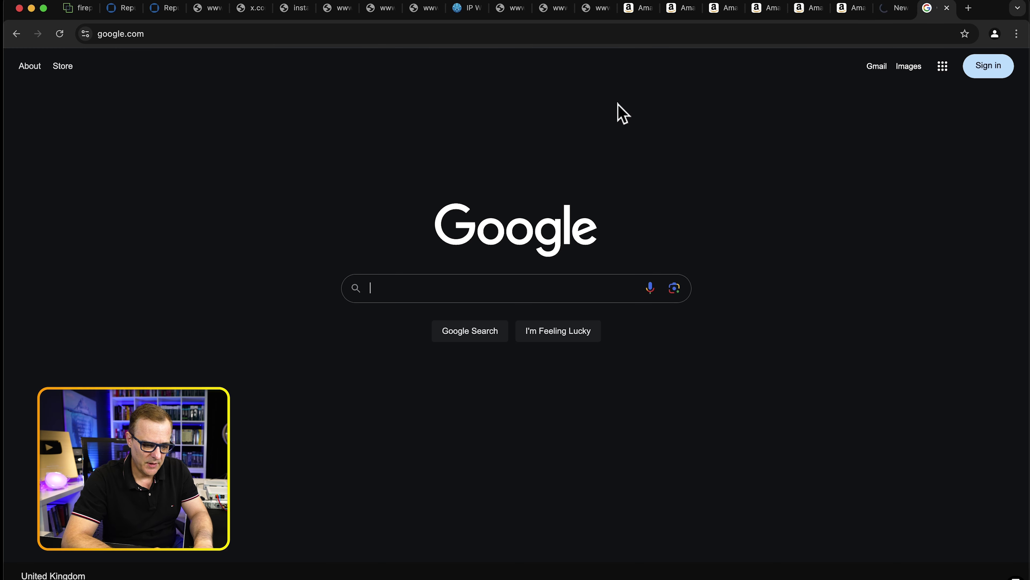
type("amazo")
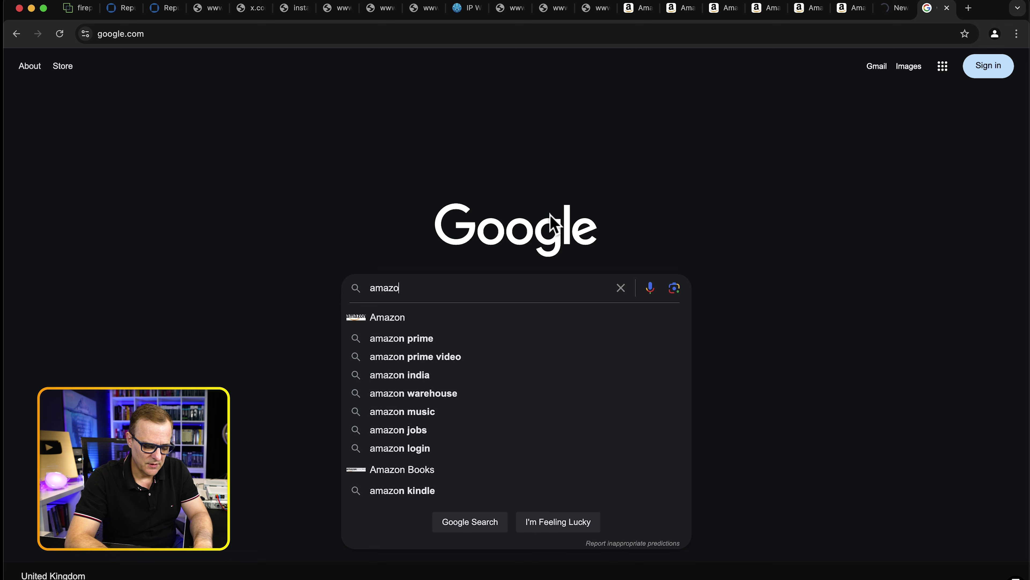
type("n germany")
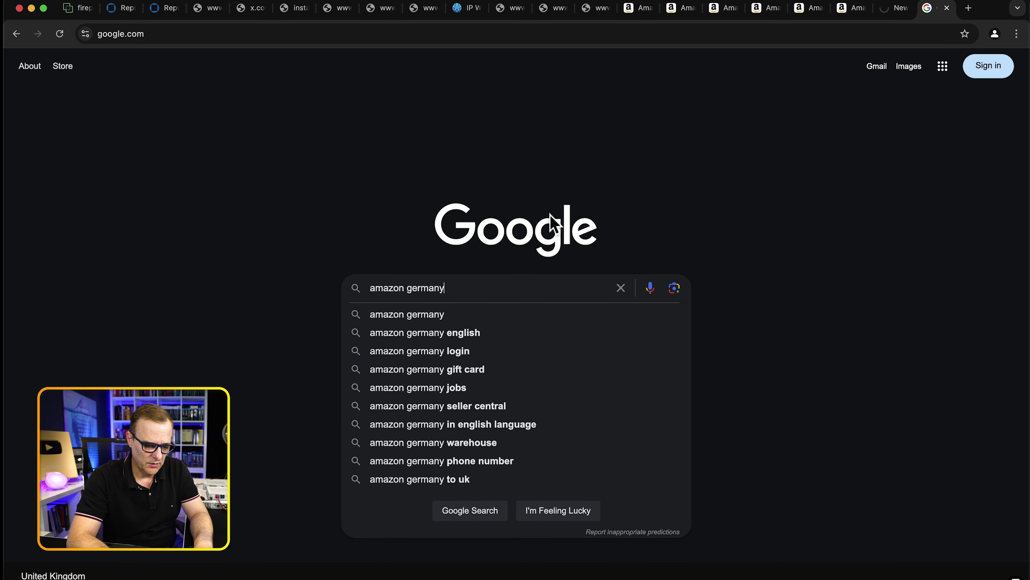
key("Return")
left_click(290, 180)
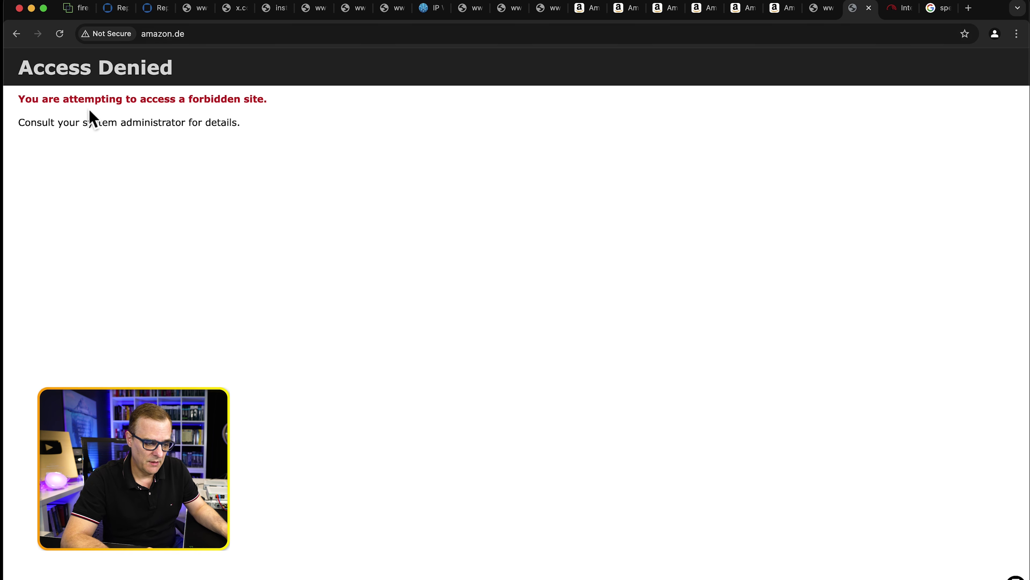
left_click_drag(28, 94, 270, 125)
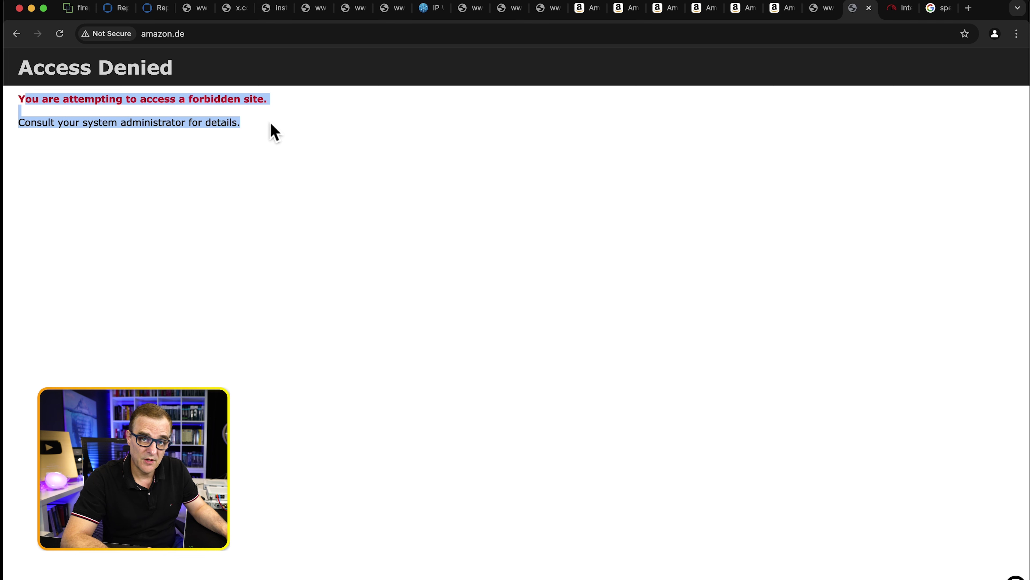